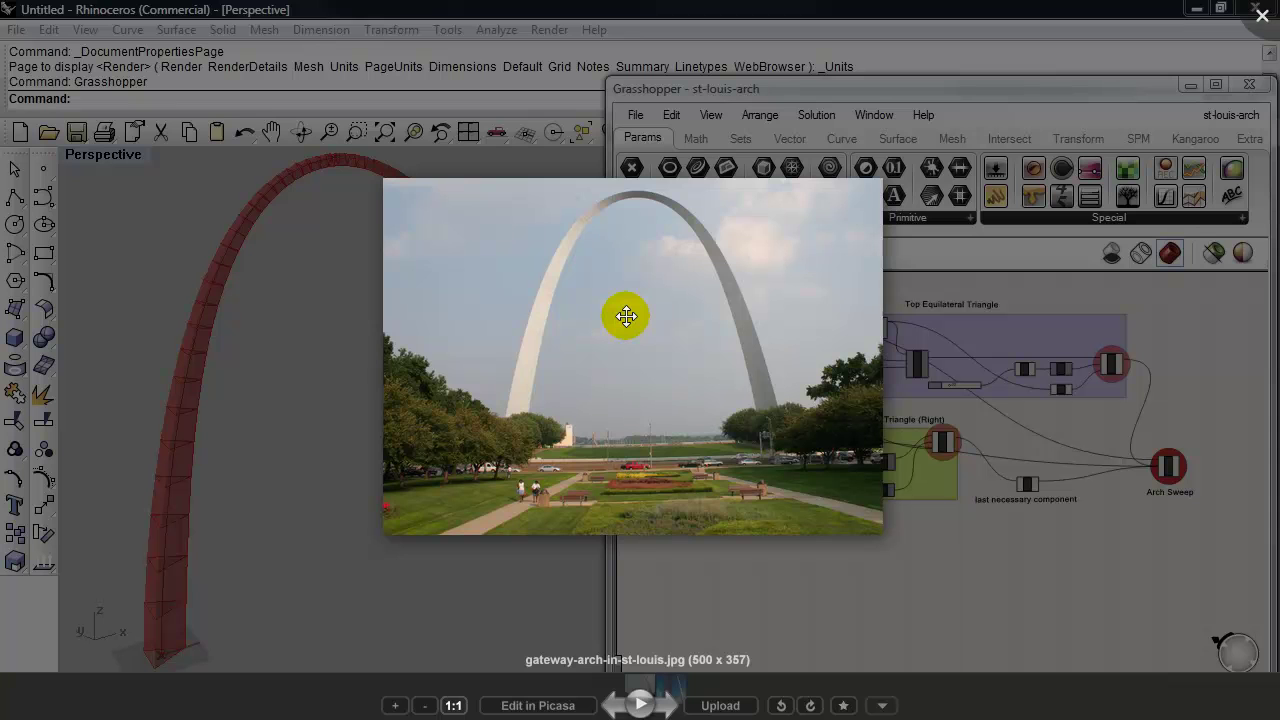
View the Gateway Arch reference photos and inspect the finished arch model in the perspective view
key("Right")
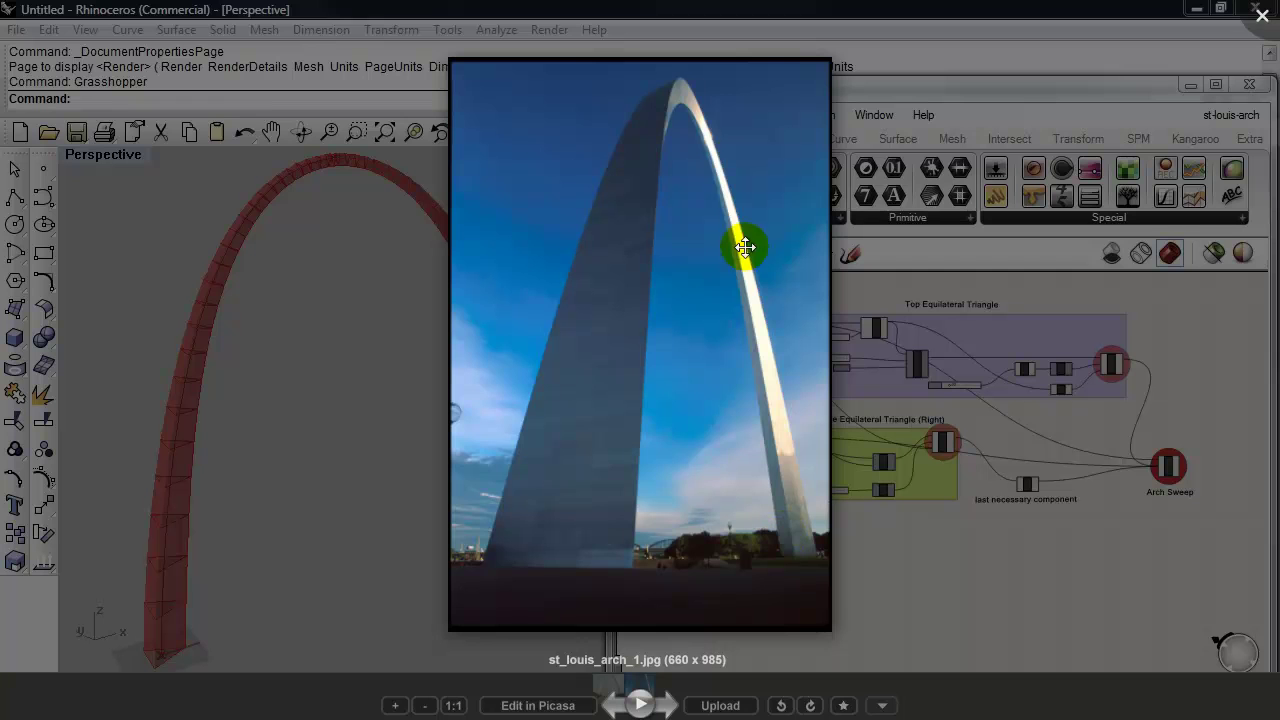
left_click(1258, 18)
mouse_move(368, 478)
right_mouse_down()
mouse_move(350, 473)
mouse_move(376, 478)
right_mouse_up()
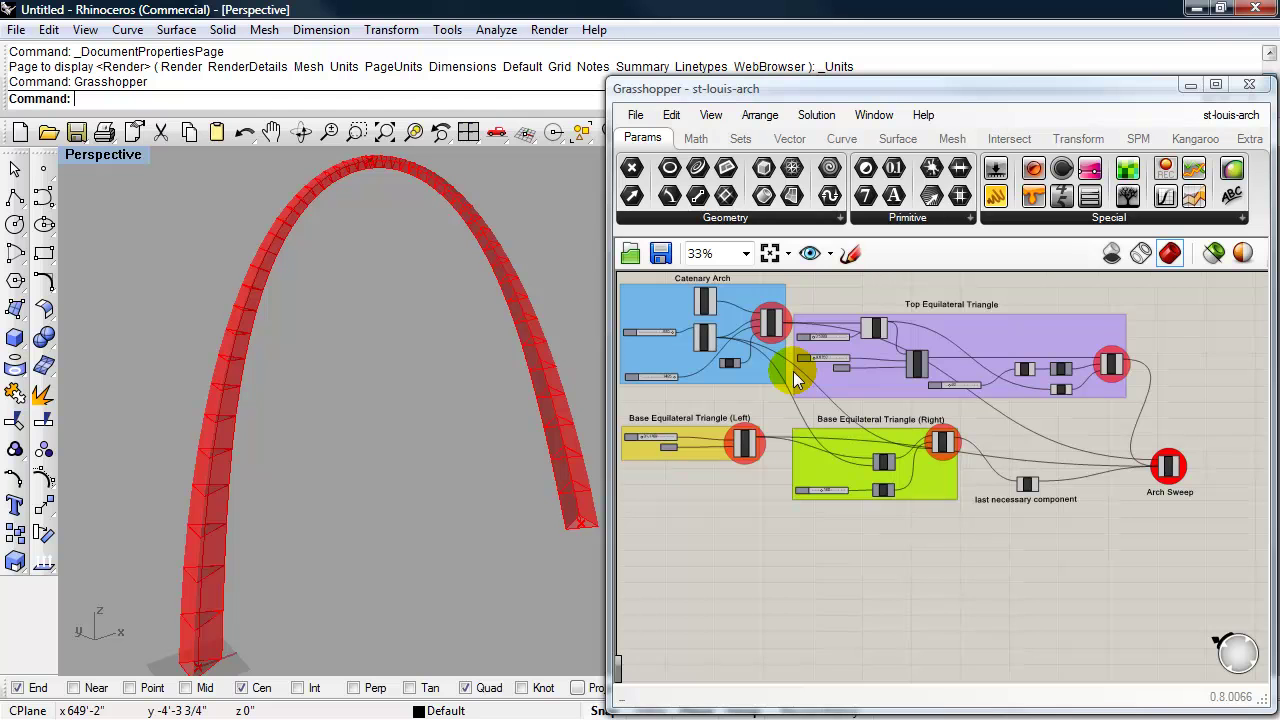
Start a new Grasshopper document and add a scribble reading "Catenary Arch" as a heading on the canvas
left_click(632, 115)
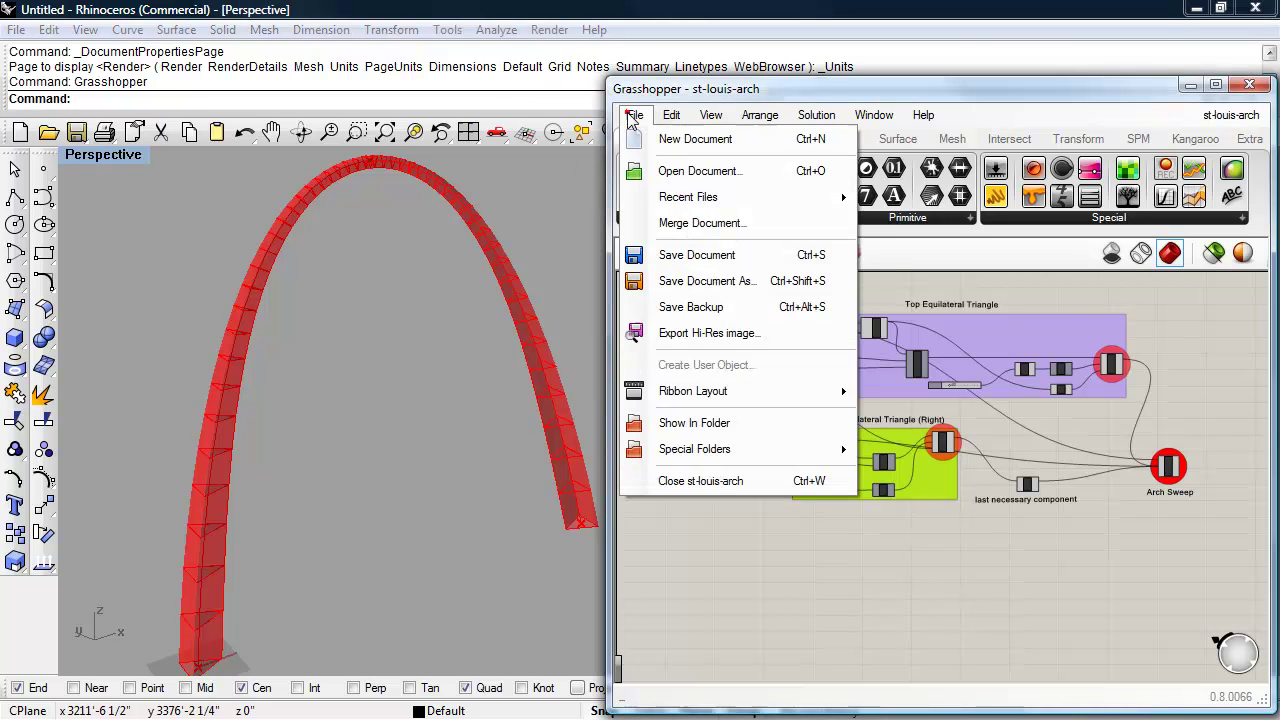
left_click(665, 139)
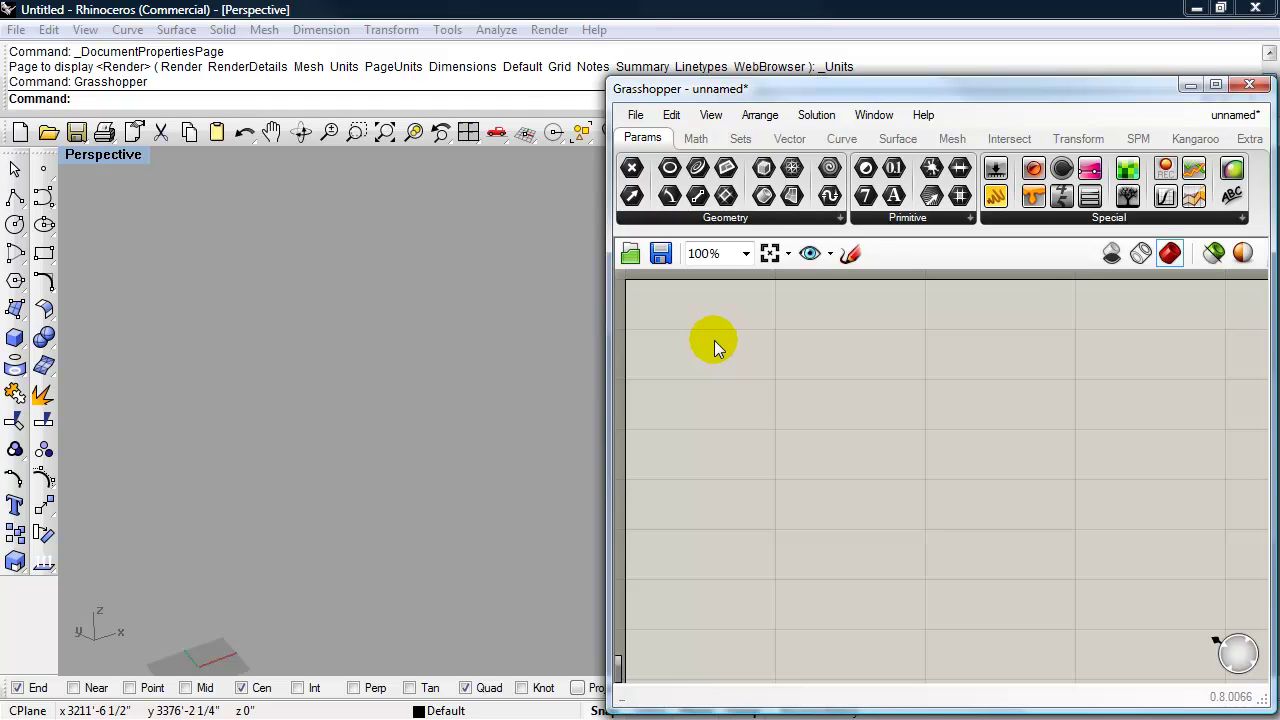
mouse_move(1237, 197)
left_mouse_down()
mouse_move(822, 362)
mouse_move(804, 323)
mouse_move(840, 320)
left_mouse_up()
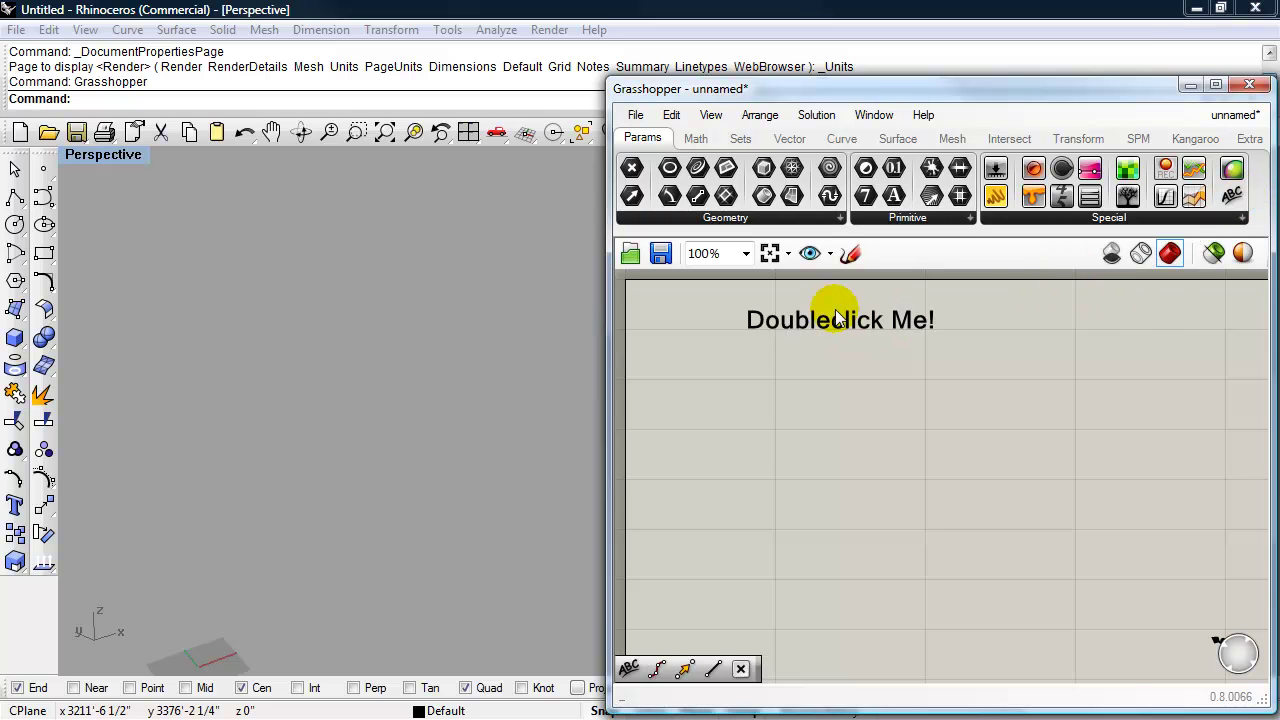
mouse_move(829, 325)
left_mouse_down()
mouse_move(794, 306)
mouse_move(864, 310)
left_mouse_up()
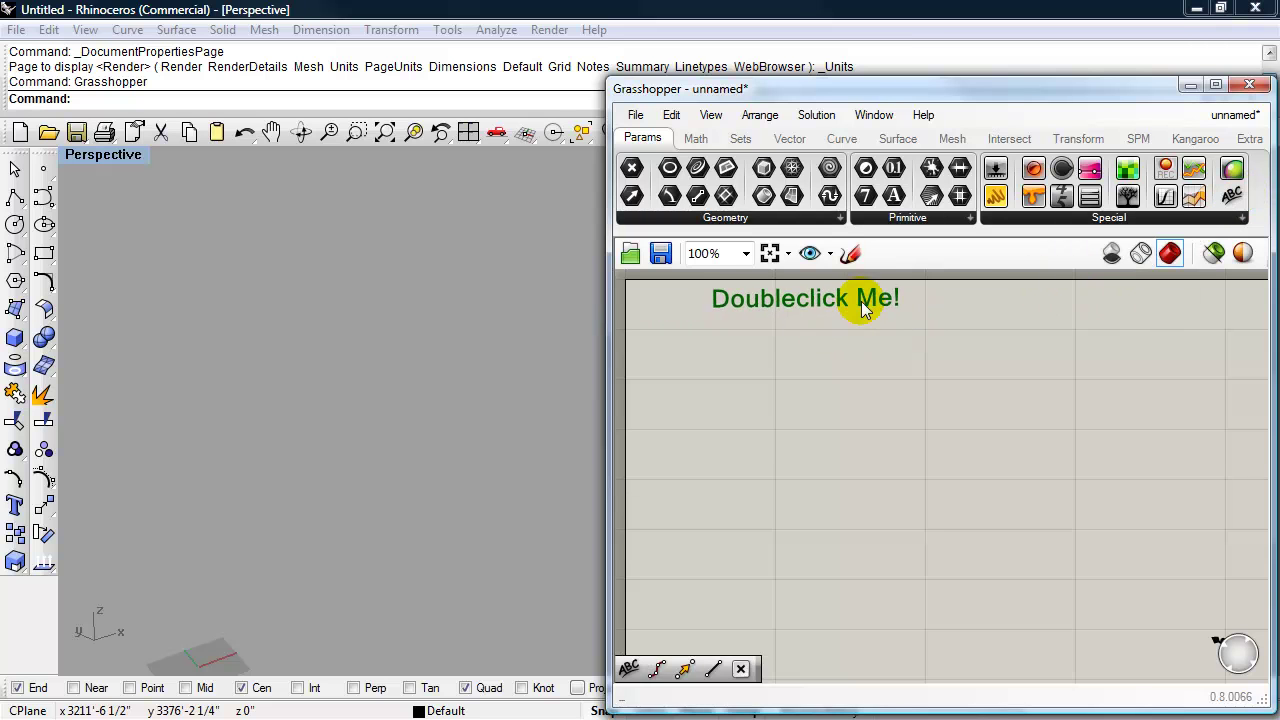
double_click(811, 294)
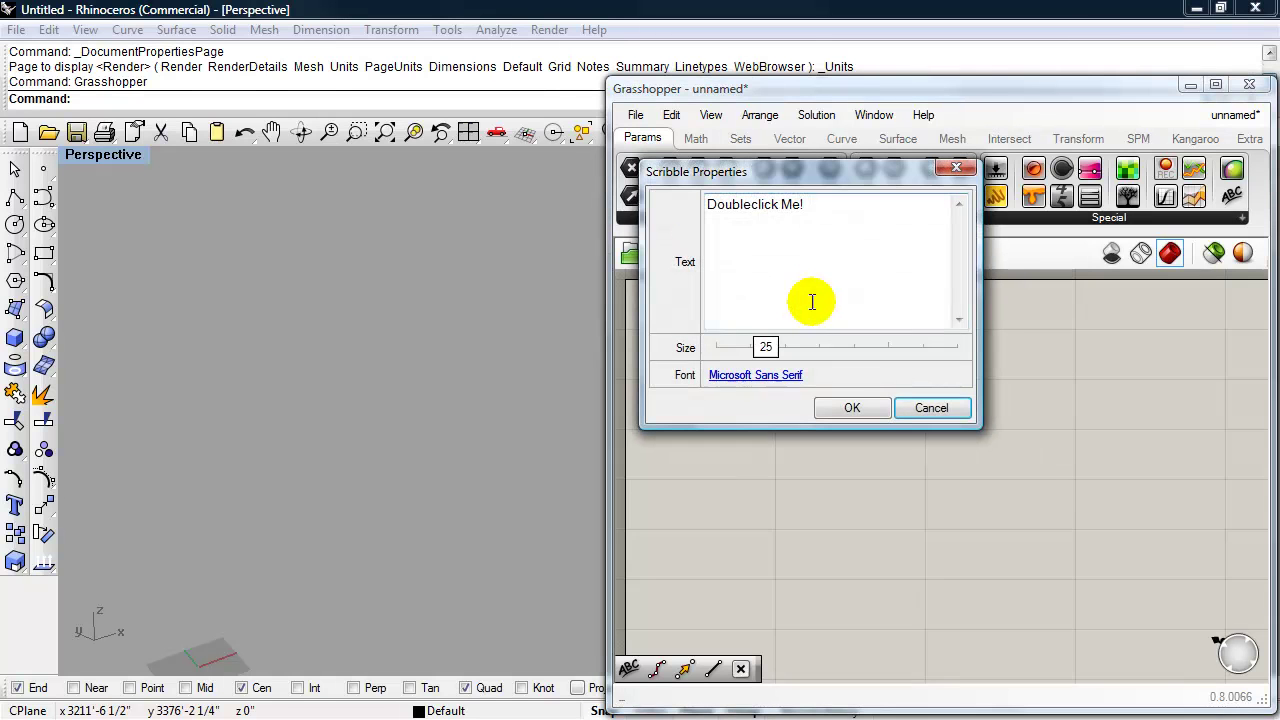
double_click(826, 200)
type("Cat")
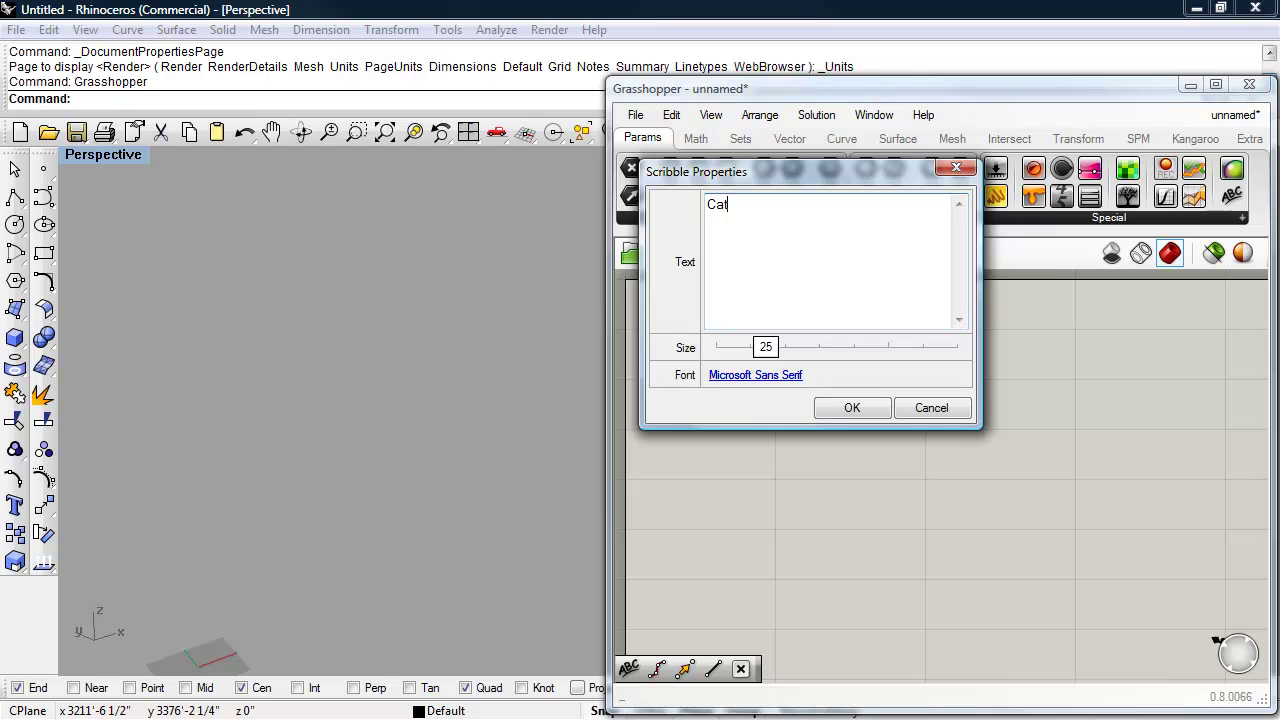
type("enary Arch")
left_click(851, 408)
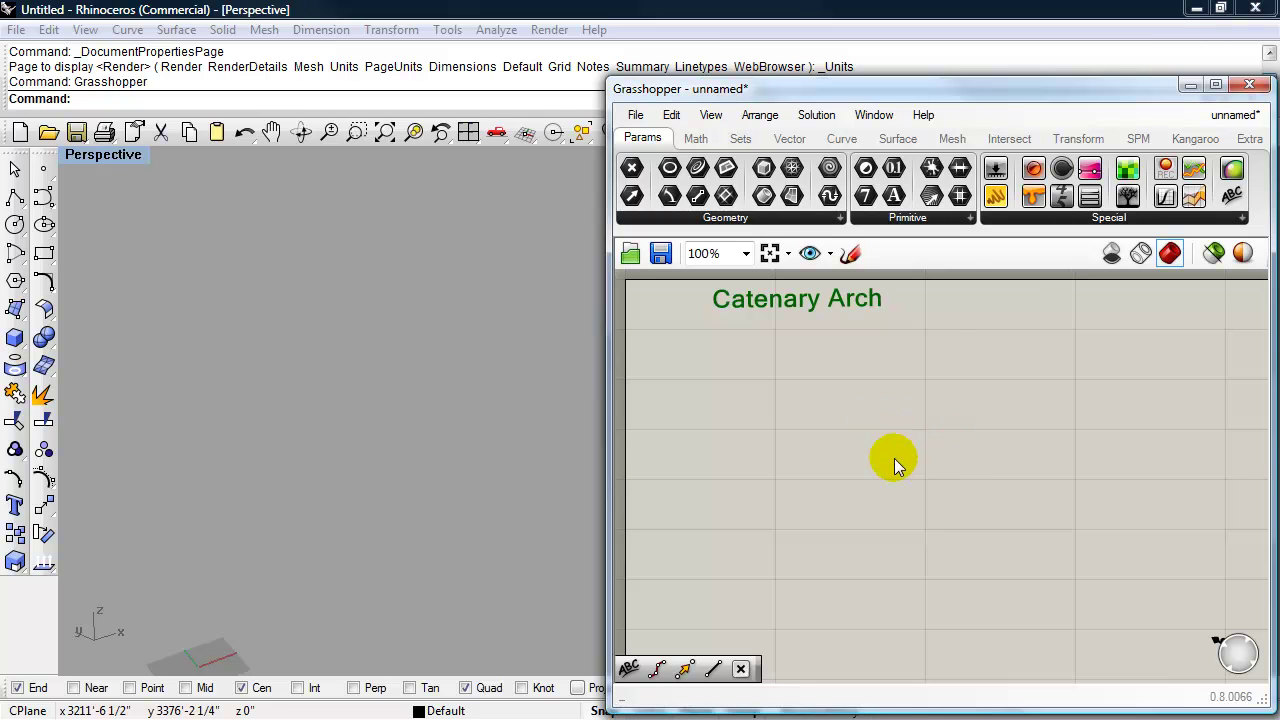
Add a Catenary component to the canvas and place it just below the heading
double_click(936, 423)
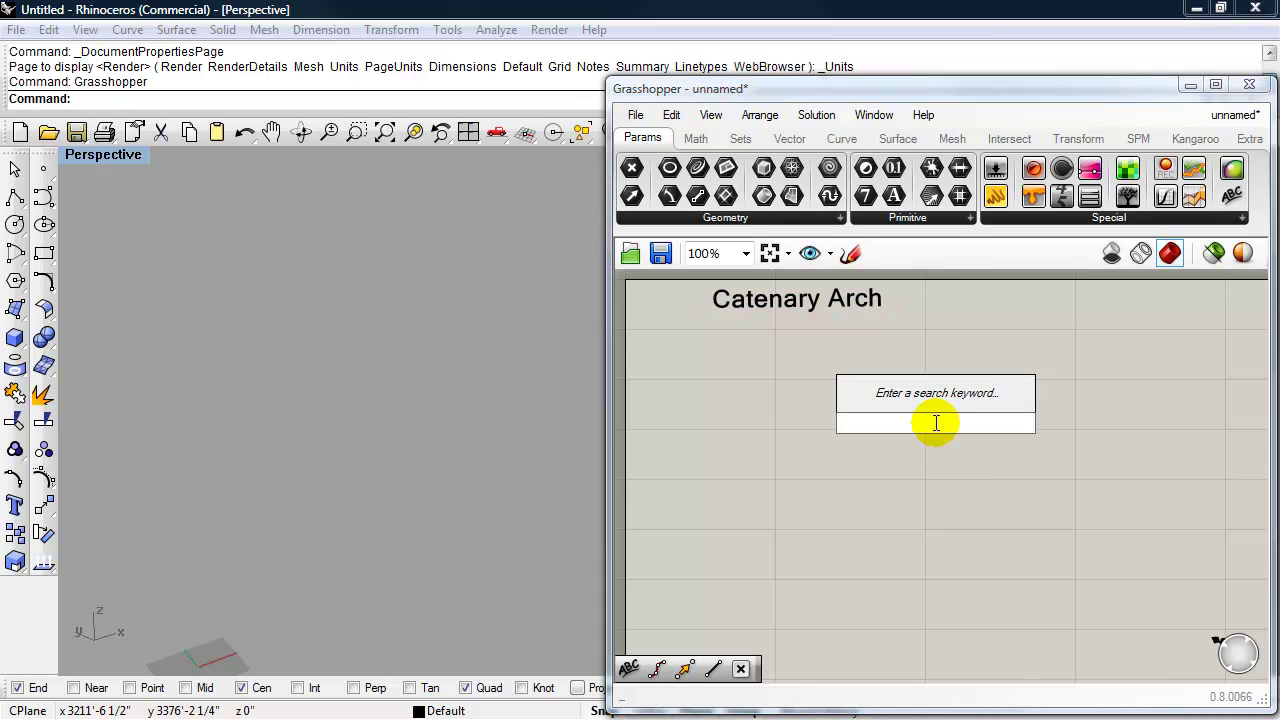
type("cat")
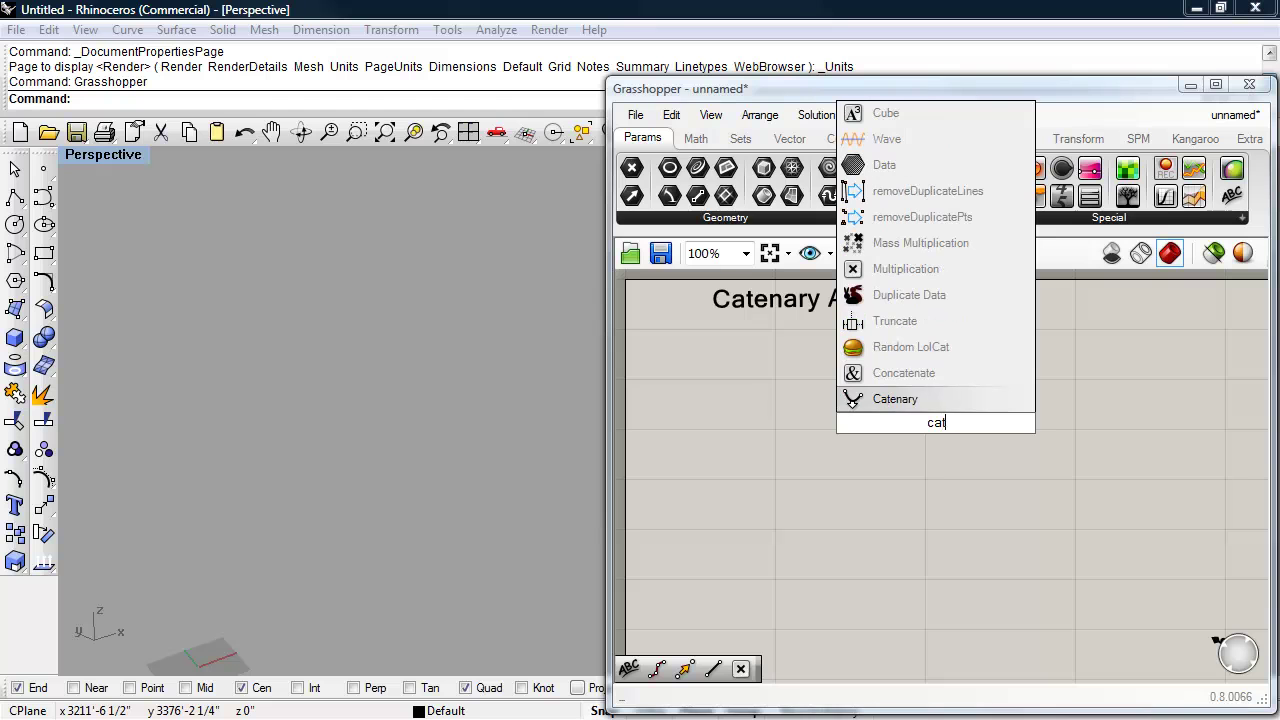
left_click(909, 404)
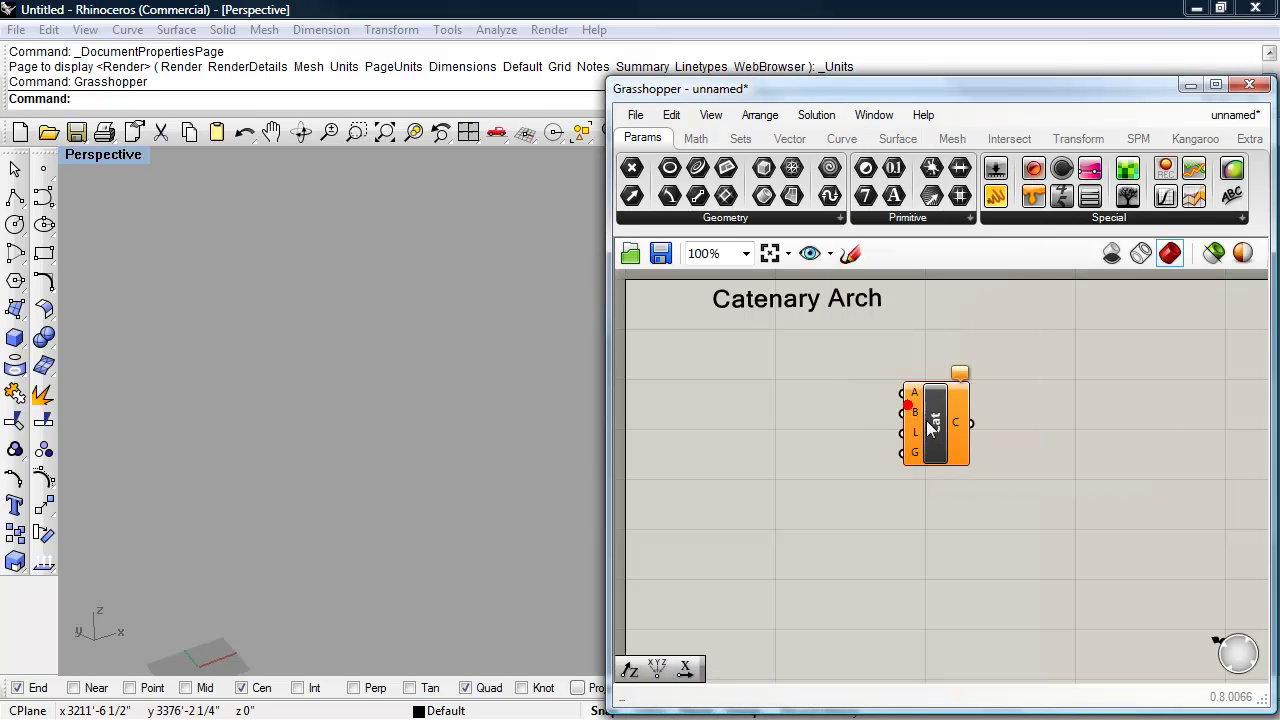
mouse_move(882, 389)
left_mouse_down()
mouse_move(903, 394)
mouse_move(897, 372)
left_mouse_up()
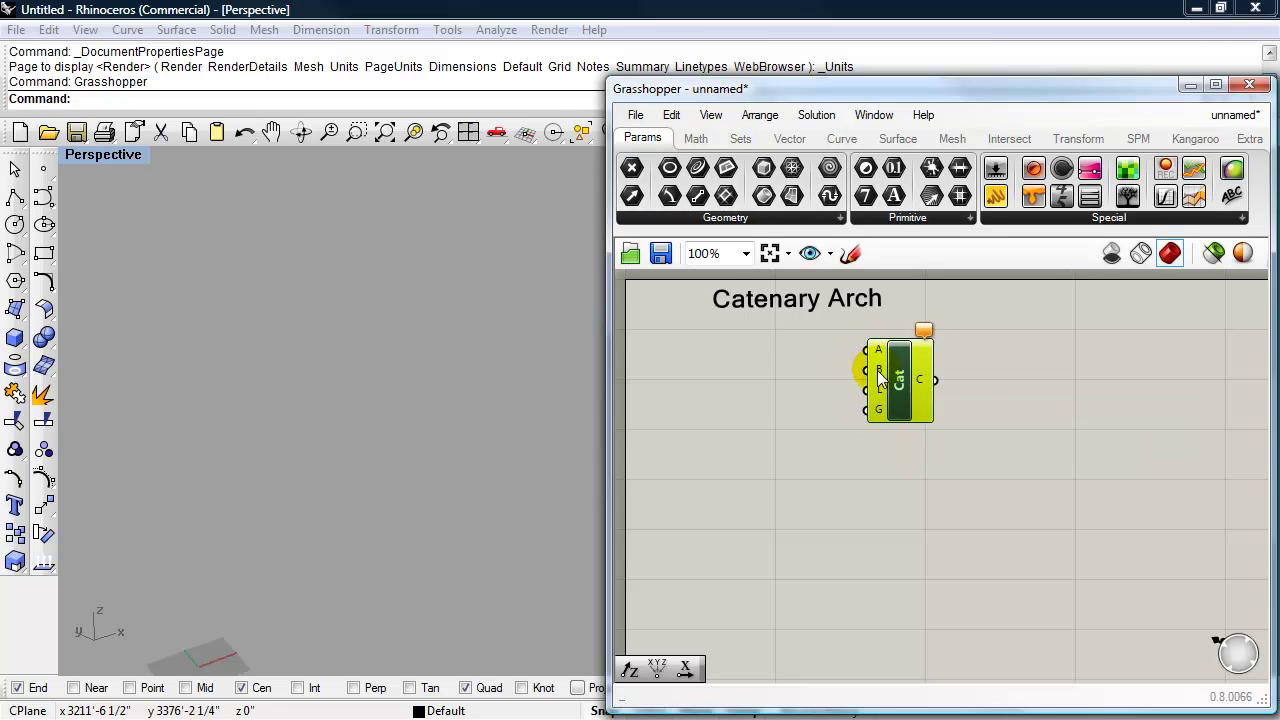
left_click_drag(897, 381, 912, 393)
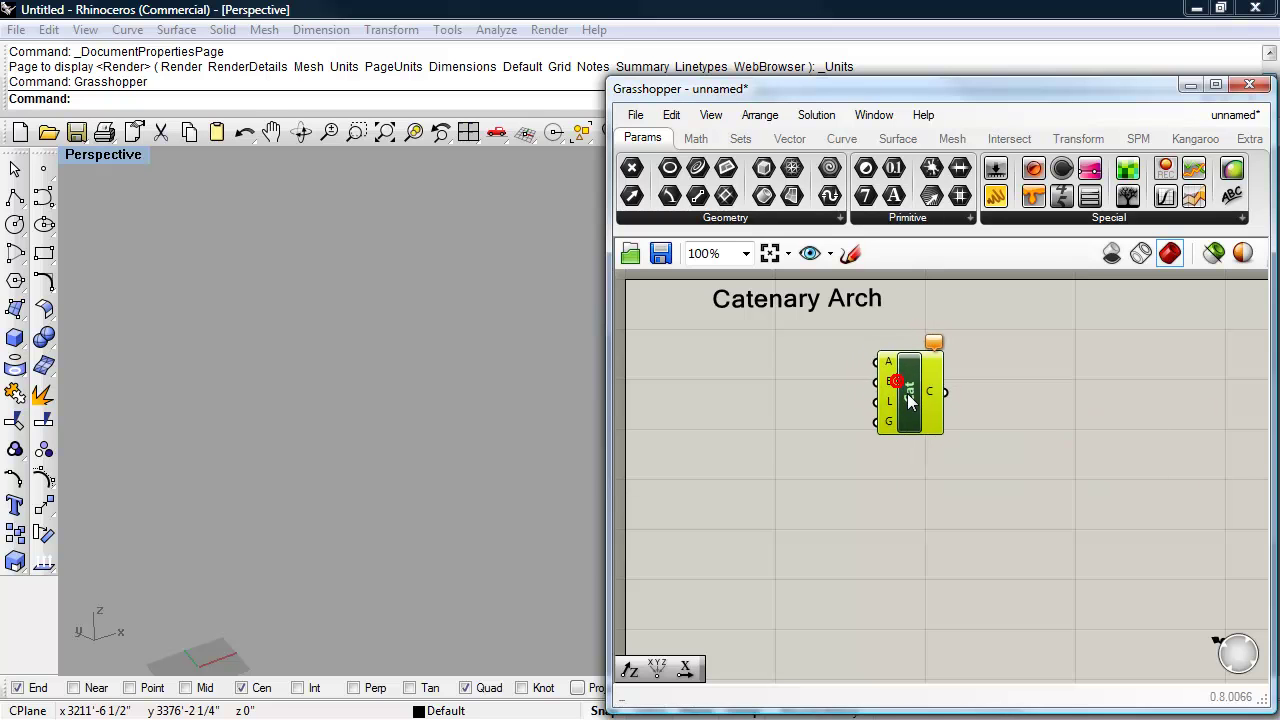
Add a Point XYZ component beside the Catenary component, on its input side
double_click(763, 432)
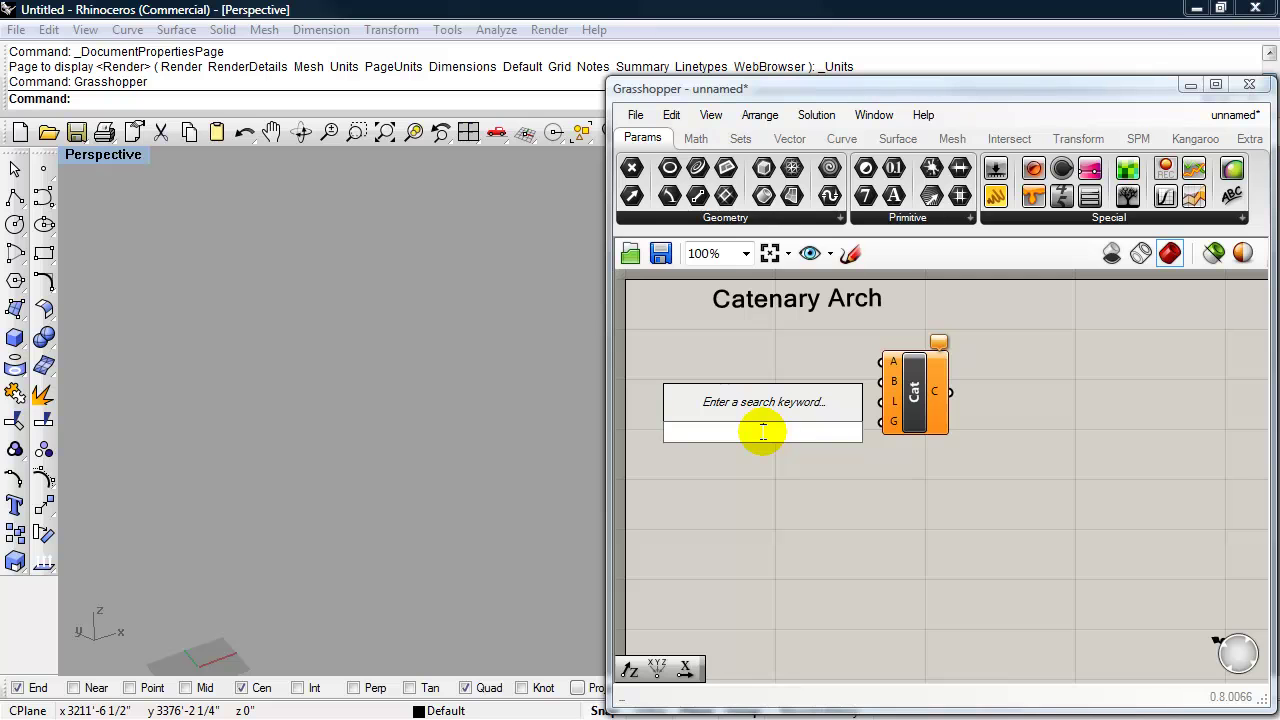
type("xy")
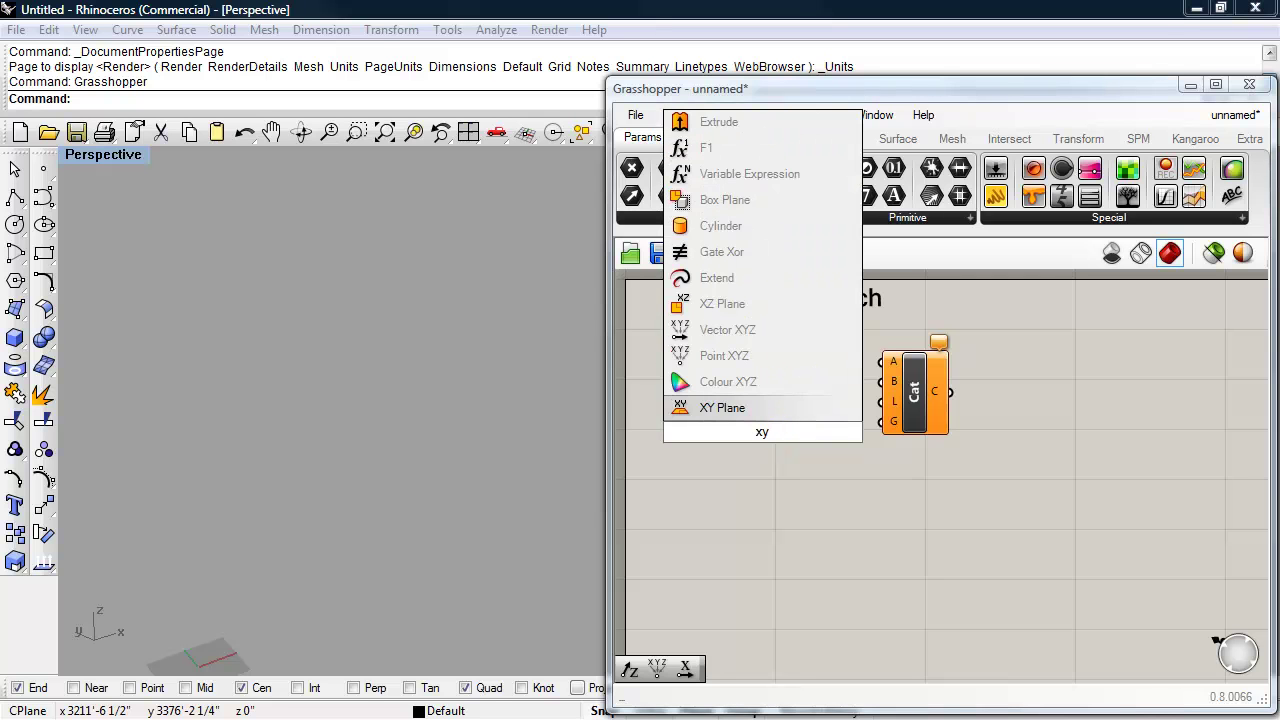
left_click(737, 378)
left_click_drag(778, 418, 752, 372)
Connect the point's output to the Catenary's A input and place a duplicate of the Point XYZ component directly below the original
right_click_drag(418, 582, 397, 529, "shift")
scroll(152, 586, "up", 10)
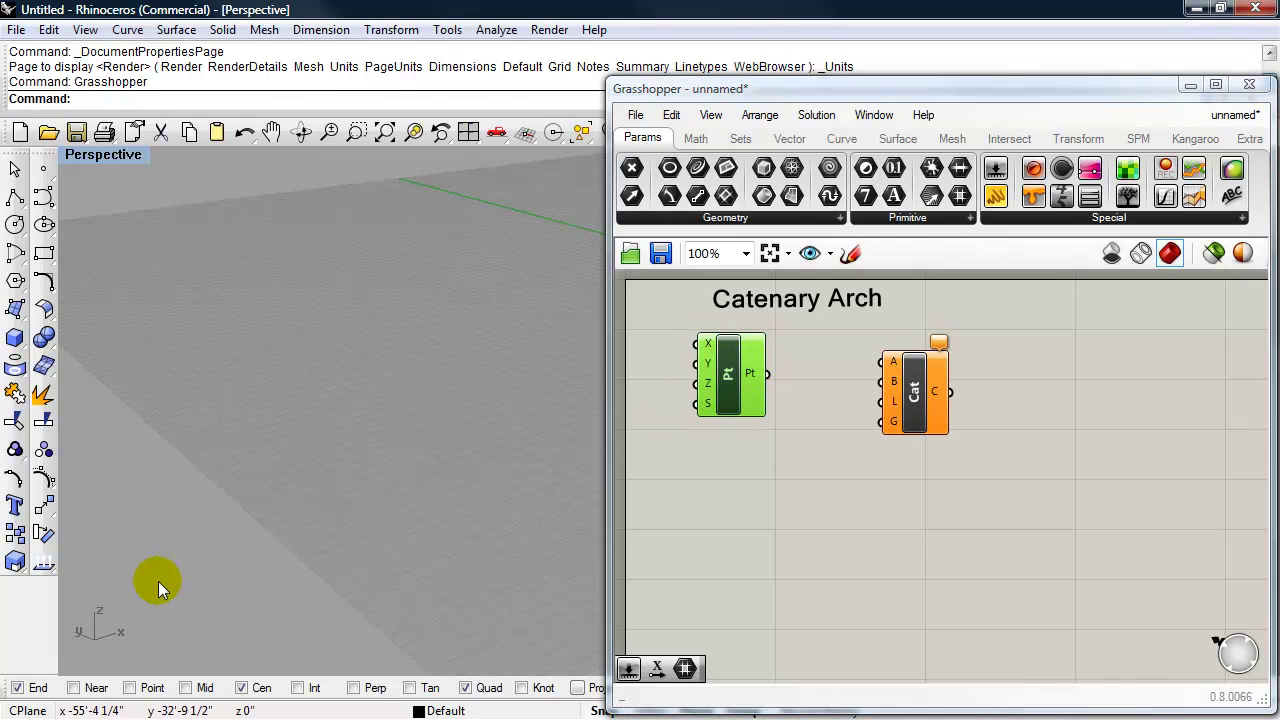
scroll(172, 578, "down", 5)
right_click_drag(286, 534, 284, 538, "shift")
scroll(280, 540, "up", 8)
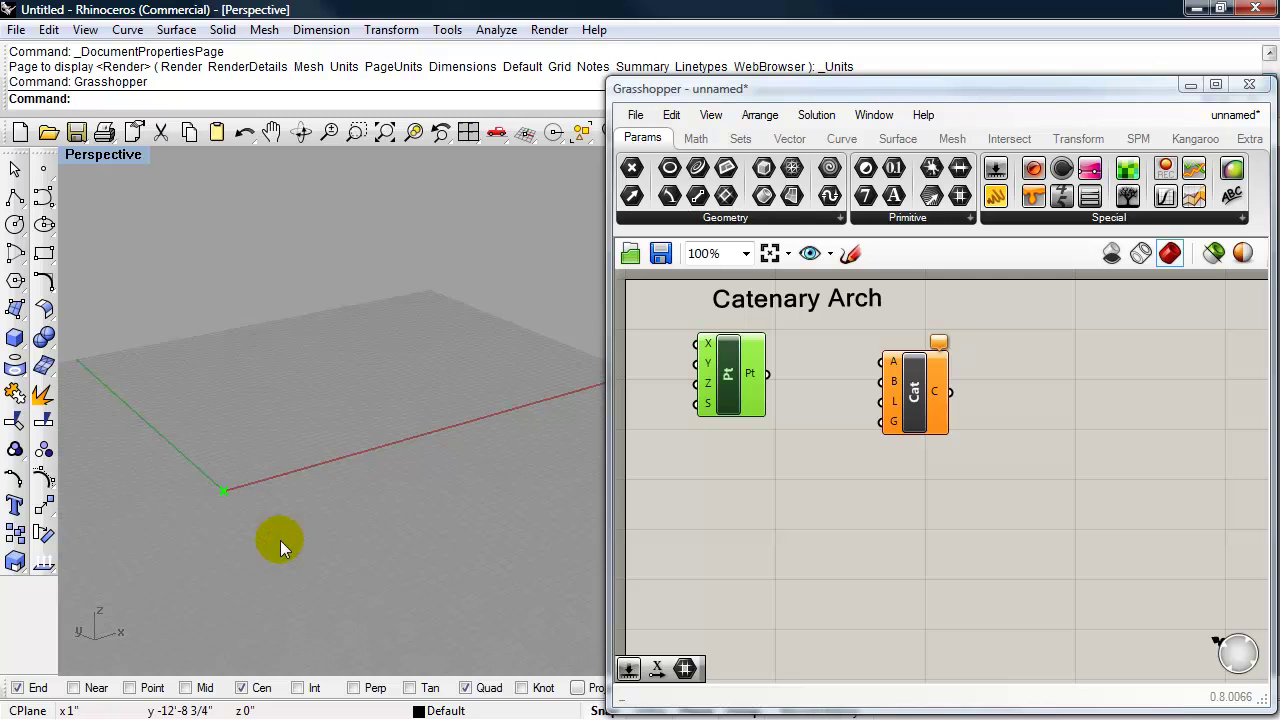
left_click_drag(745, 399, 881, 362)
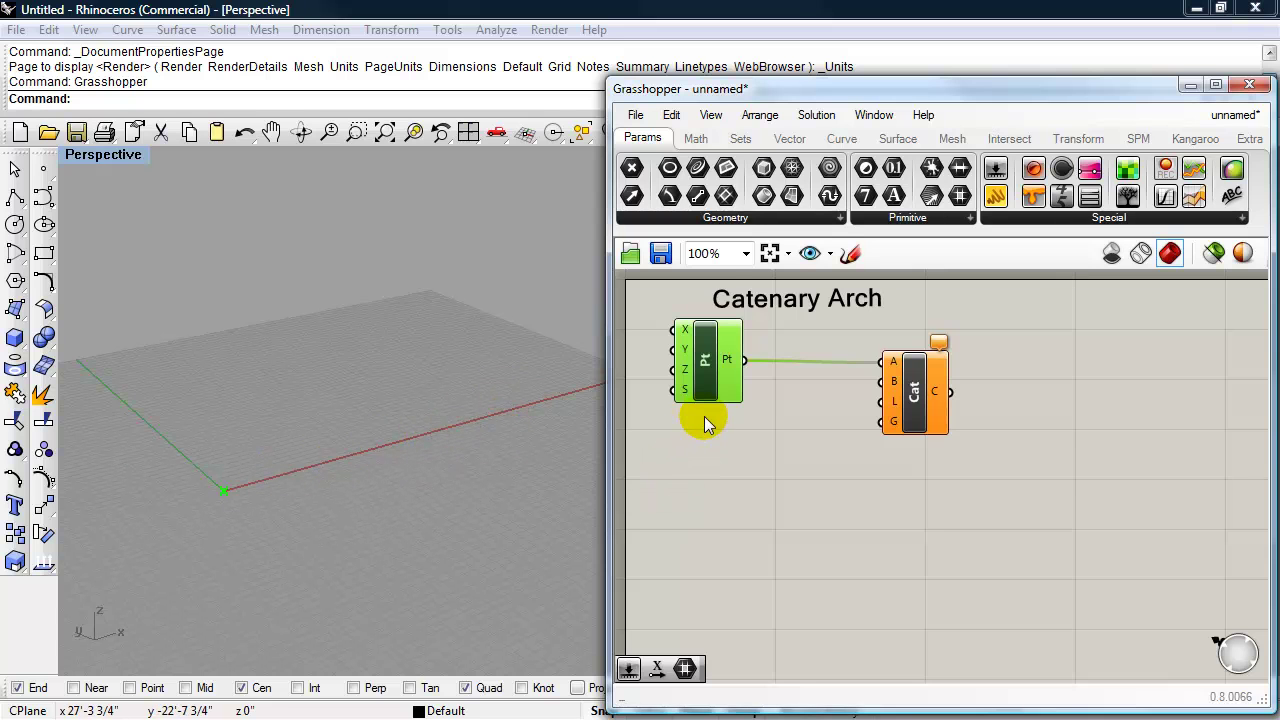
left_click_drag(710, 386, 732, 384)
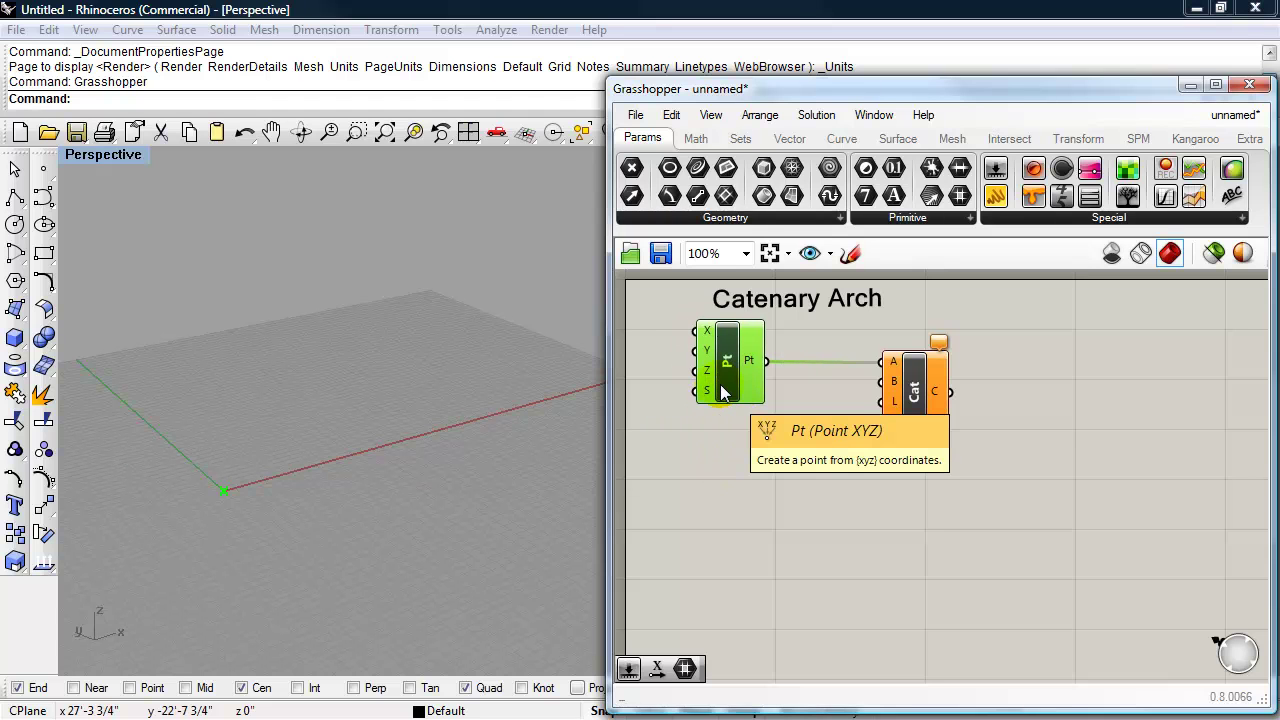
left_click_drag(720, 384, 712, 471, "alt")
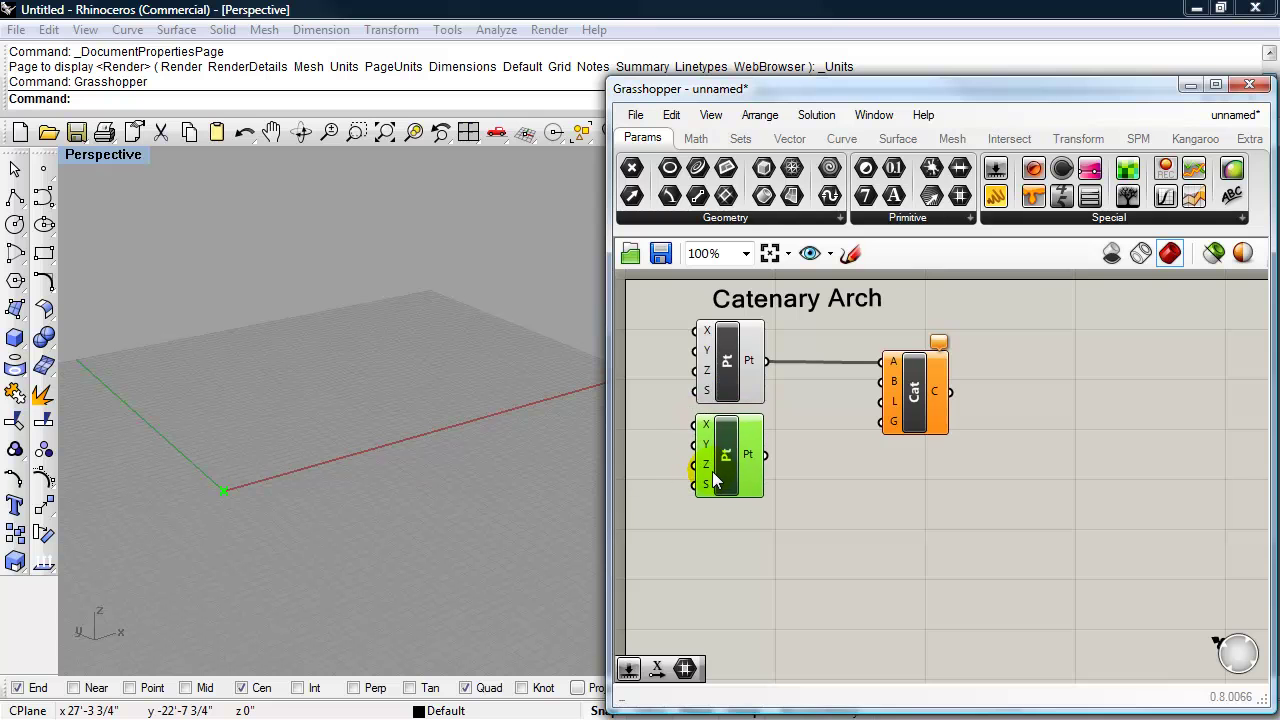
Add a number slider to the canvas below the Catenary component
double_click(939, 547)
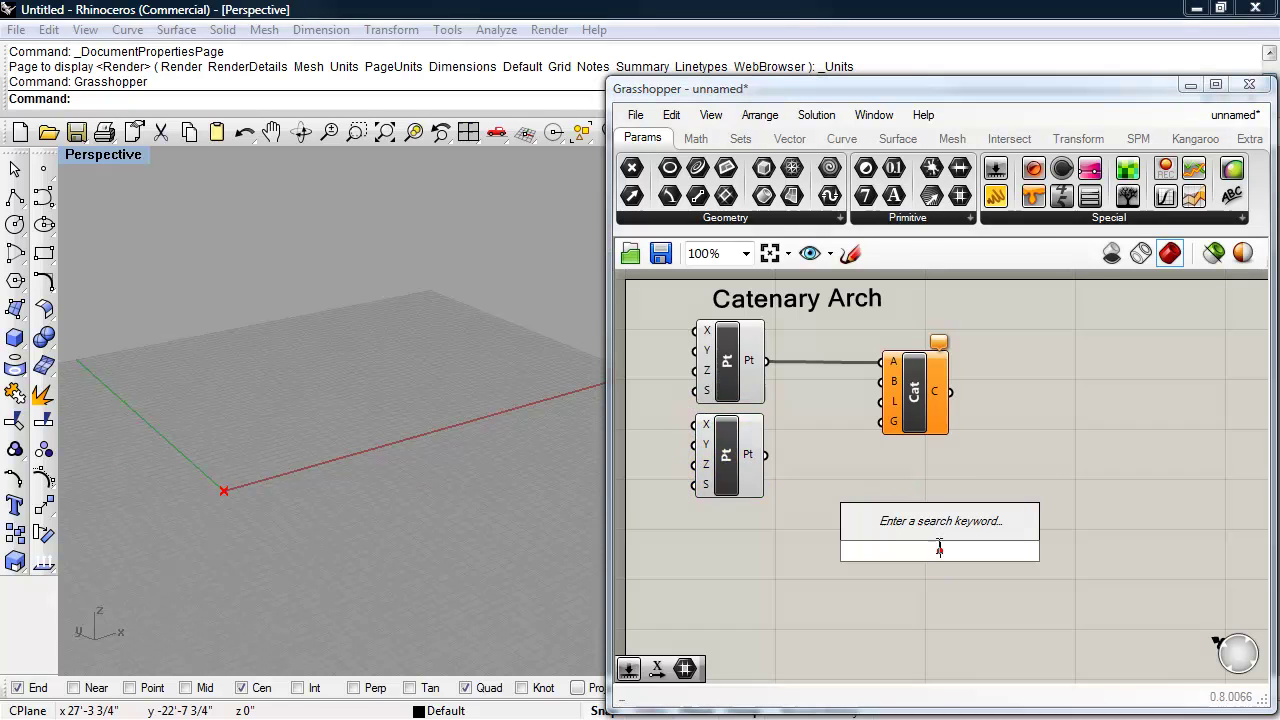
type("number")
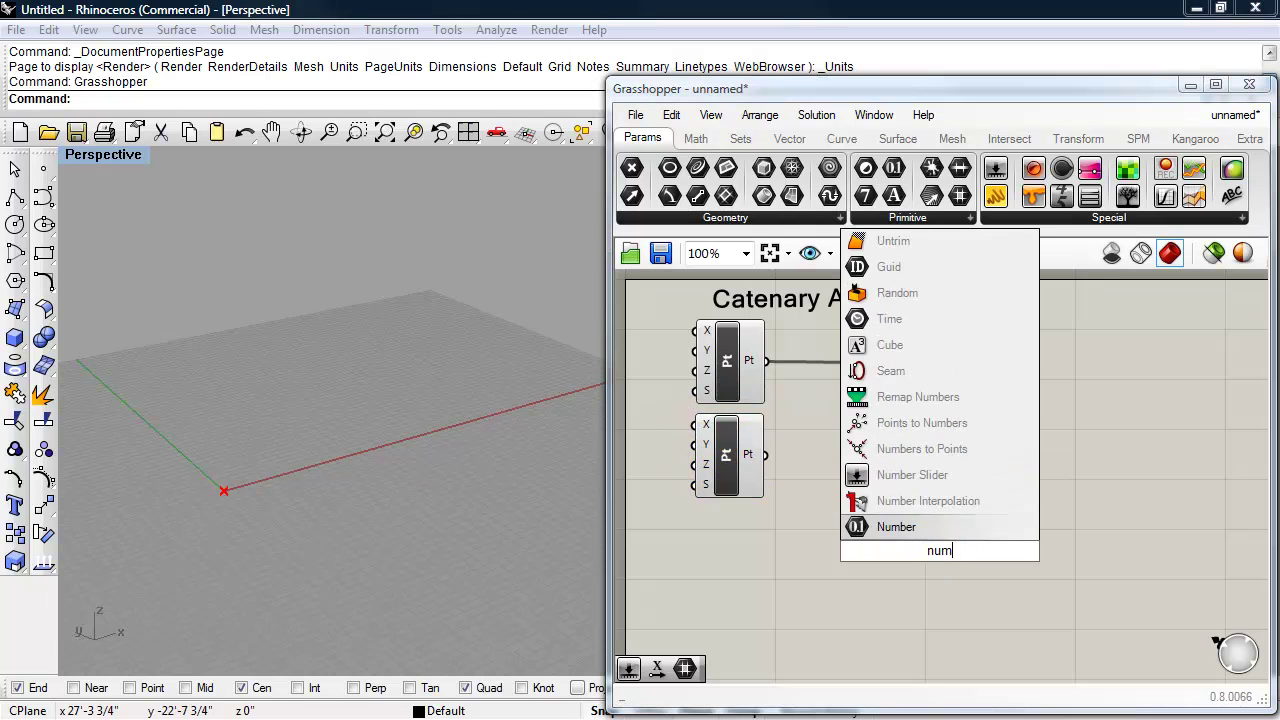
left_click(920, 477)
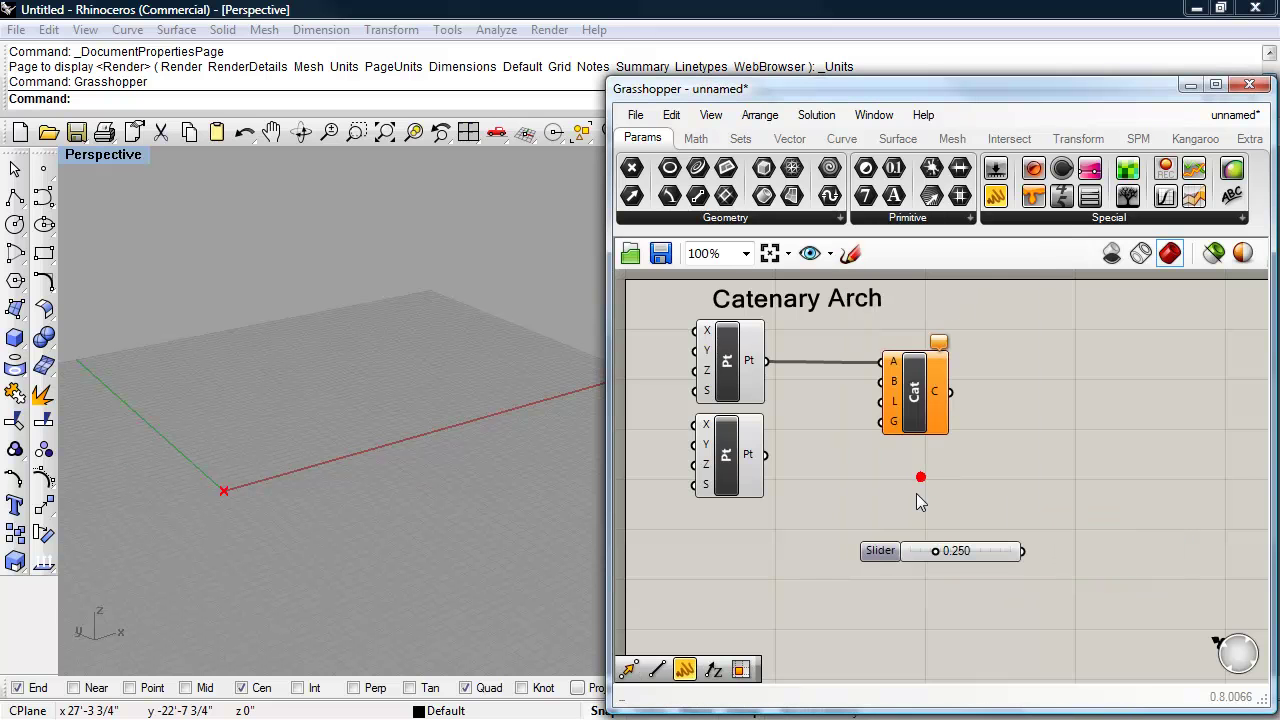
Configure the slider with integer (N) rounding, a maximum of 1500 and a value of 630
double_click(876, 557)
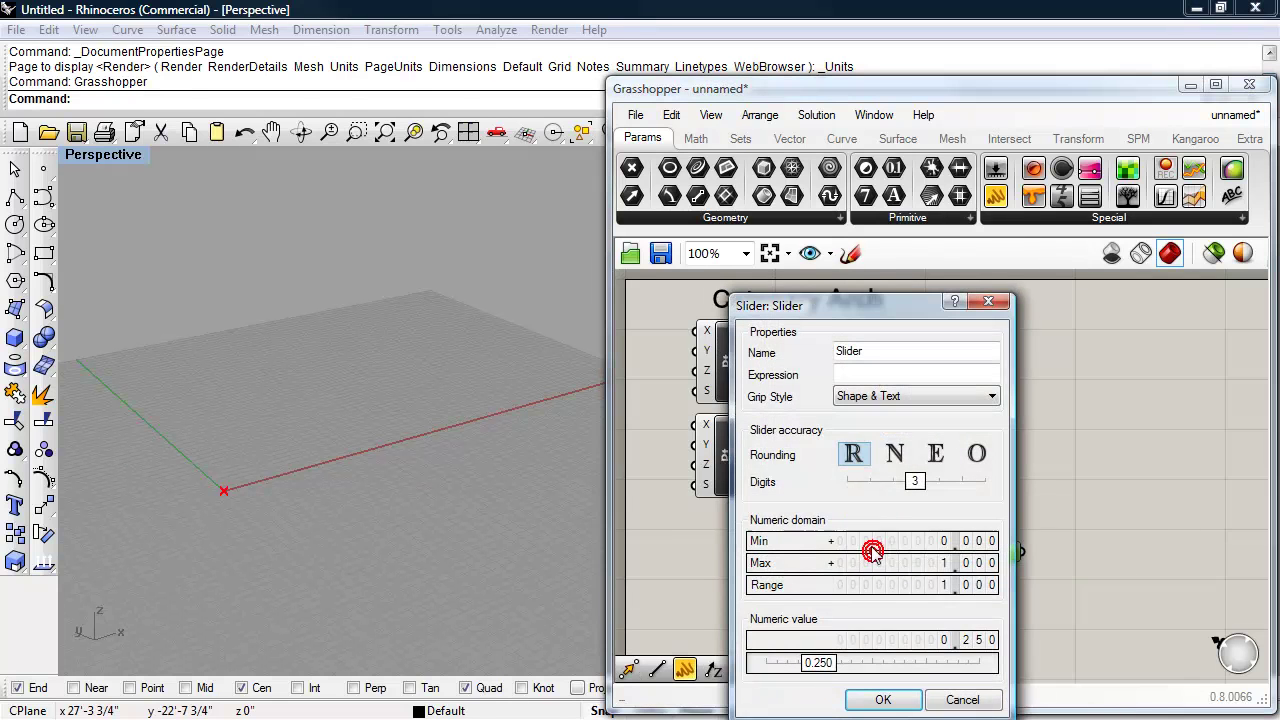
left_click(888, 457)
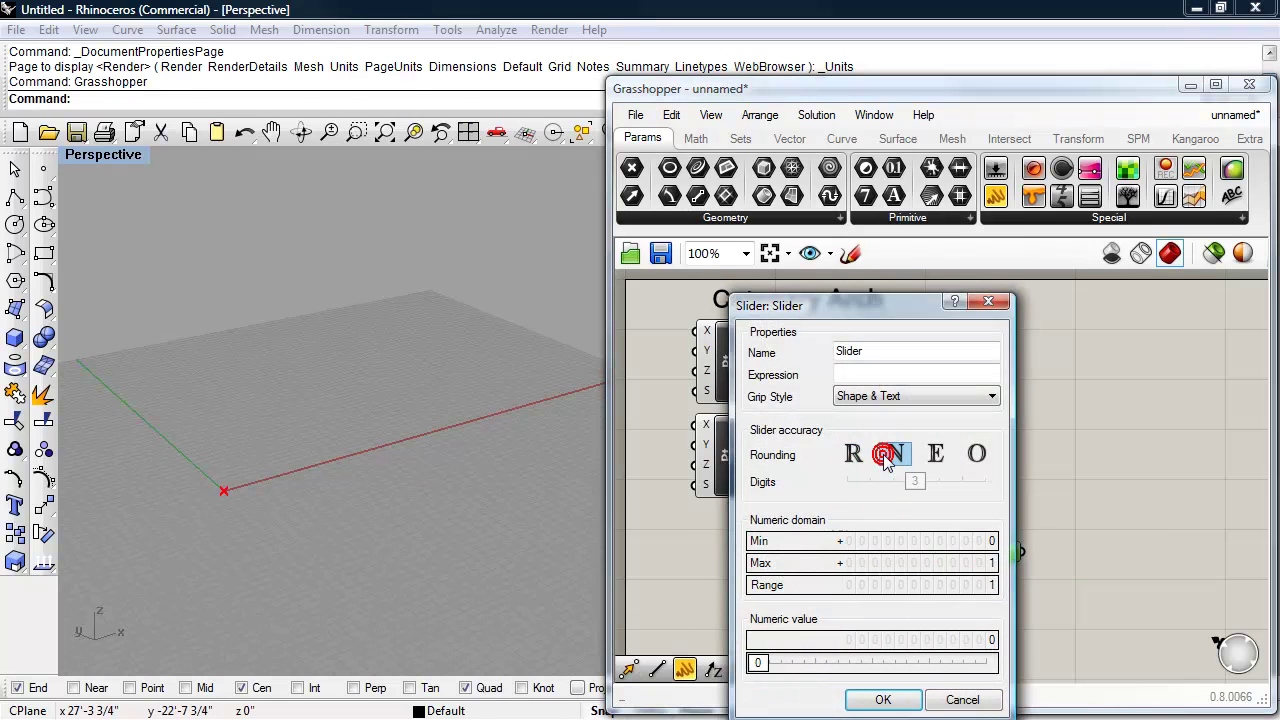
double_click(900, 562)
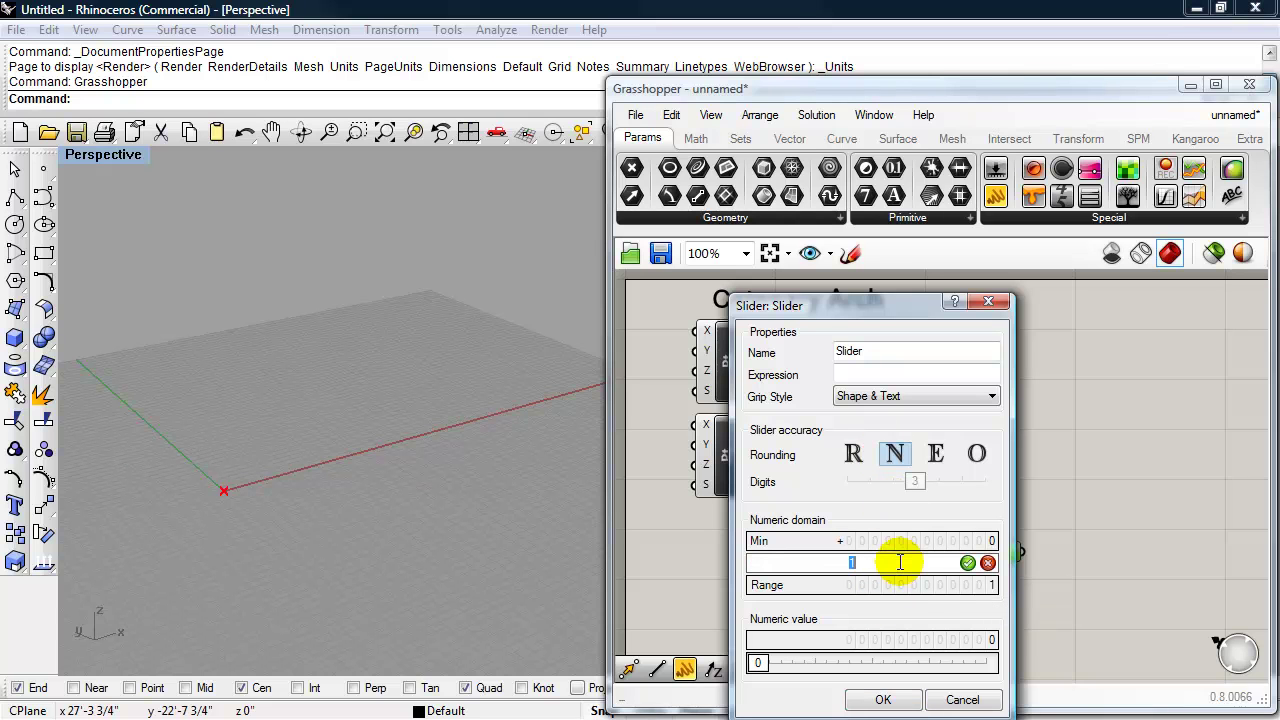
type("1")
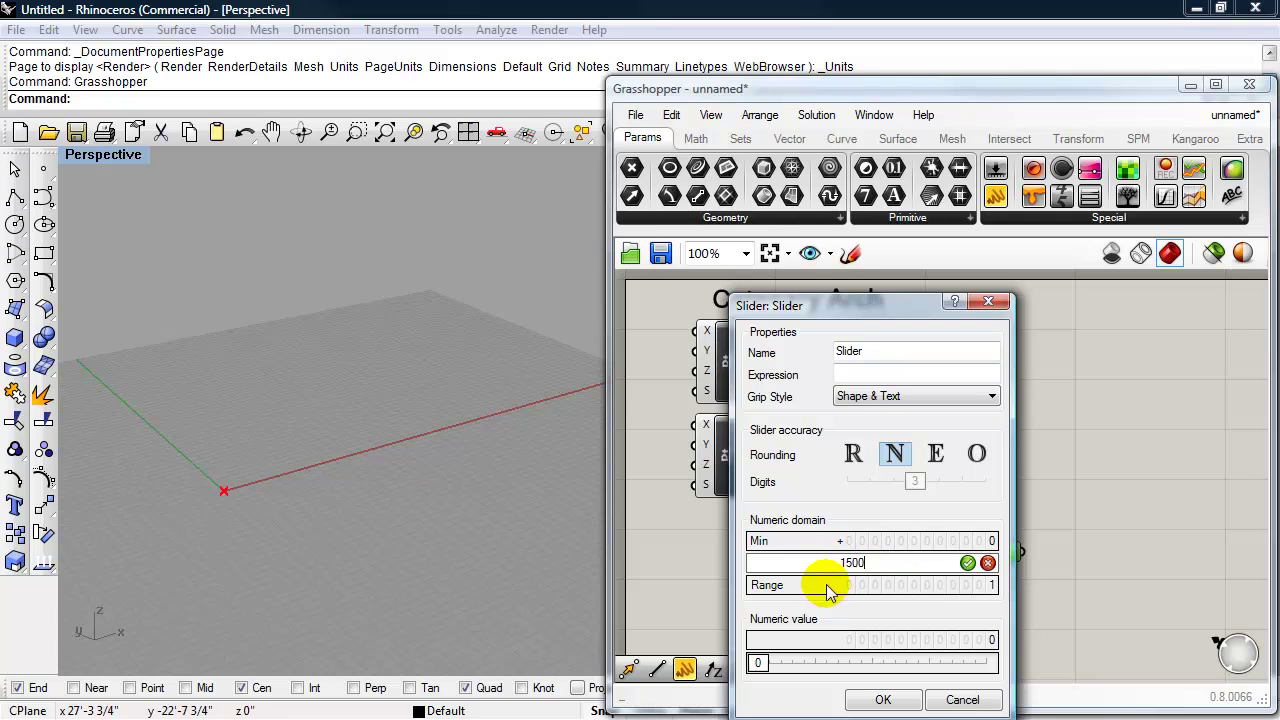
left_click(967, 563)
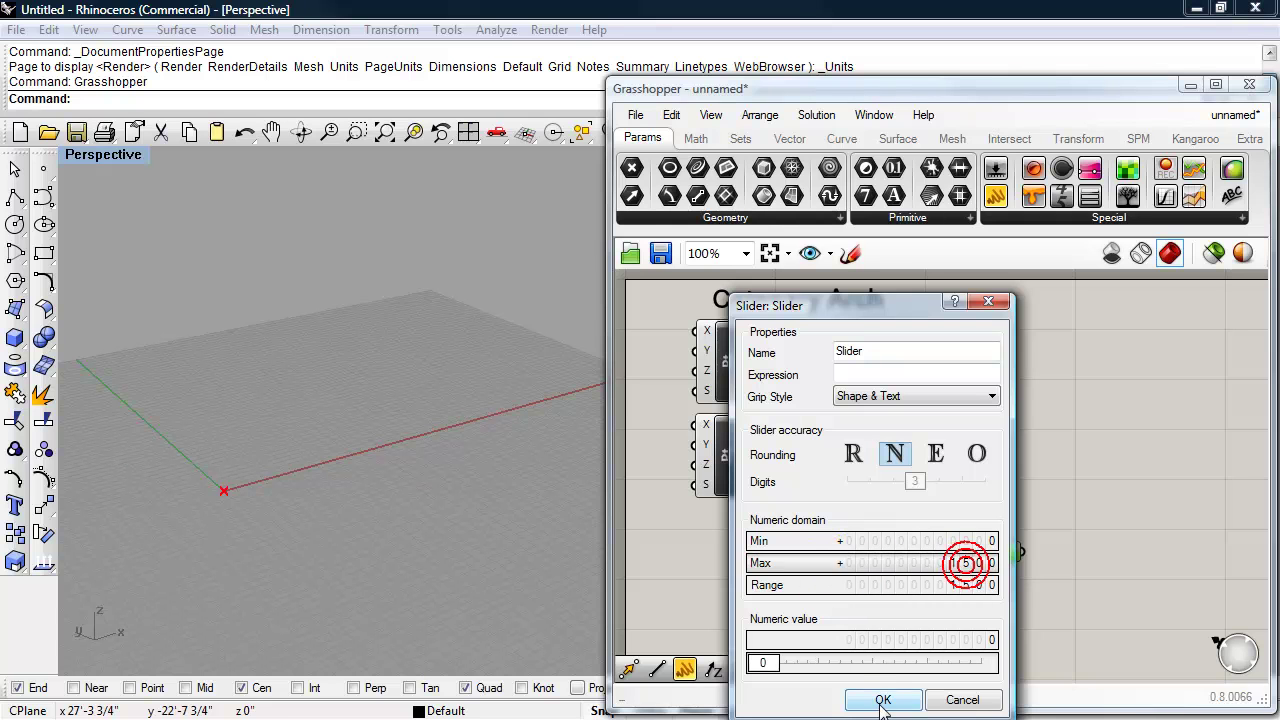
double_click(831, 664)
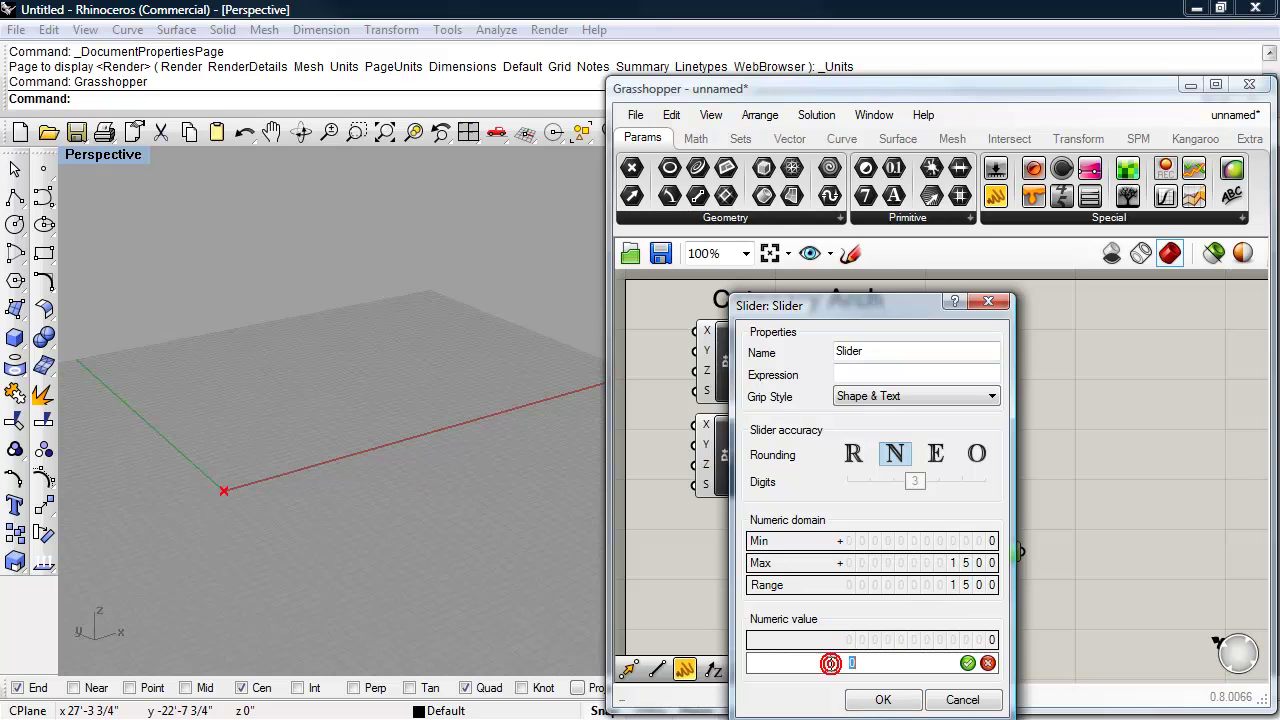
type("63")
left_click(883, 699)
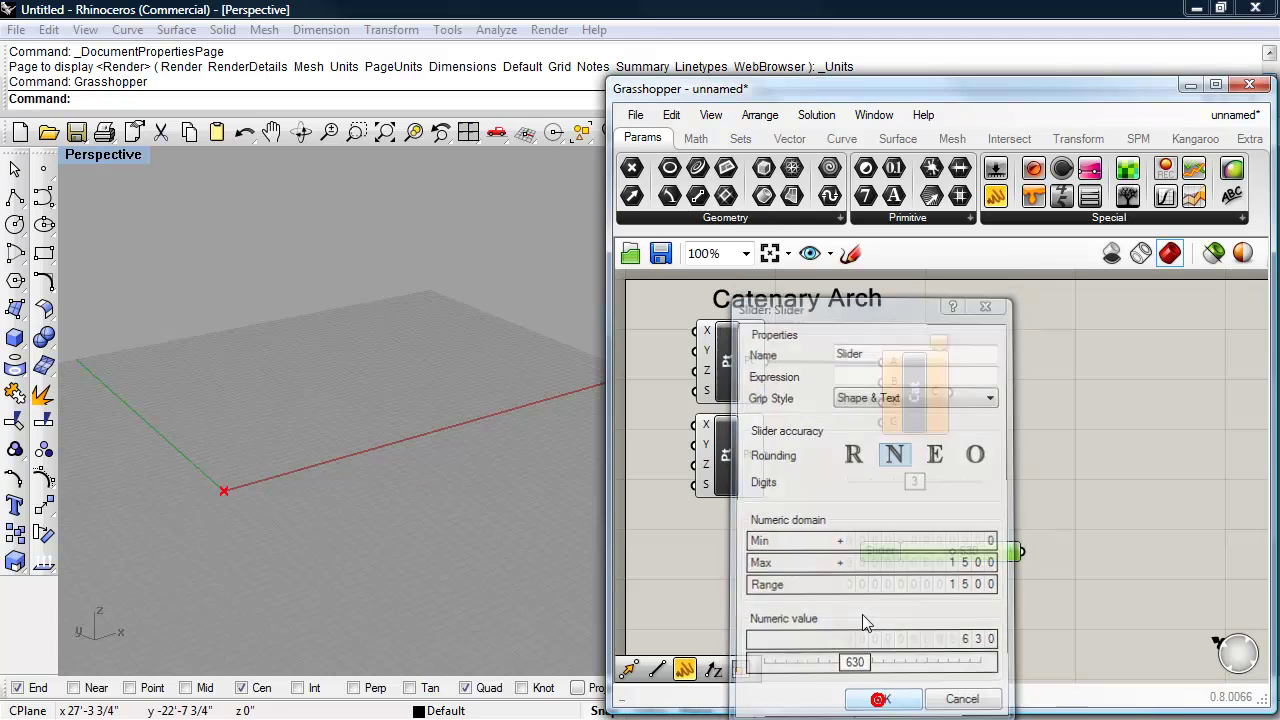
Shift the point and Catenary components to make room for the slider and connect it to the lower point's X input
left_click_drag(929, 551, 774, 544)
left_click_drag(1006, 509, 688, 332)
left_click_drag(736, 372, 866, 370)
left_click_drag(751, 545, 677, 423)
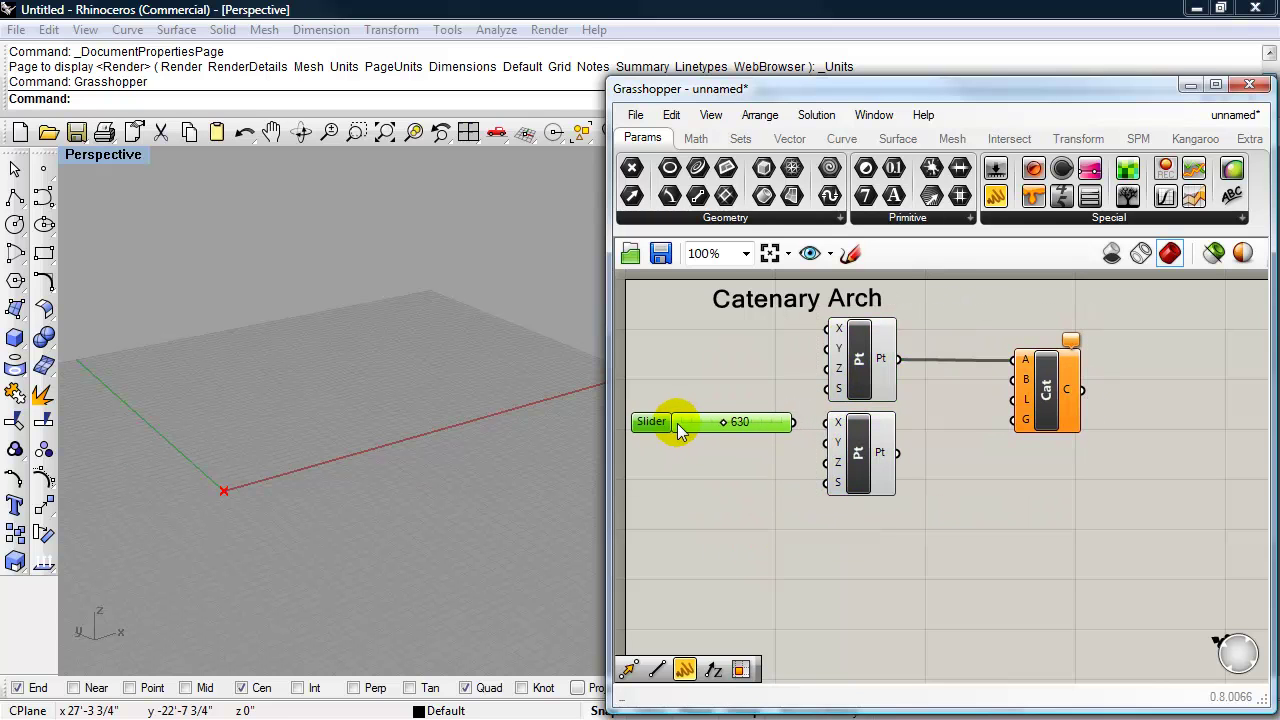
left_click_drag(794, 422, 827, 423)
Connect the lower point's output to the Catenary's B input
scroll(502, 483, "down", 6)
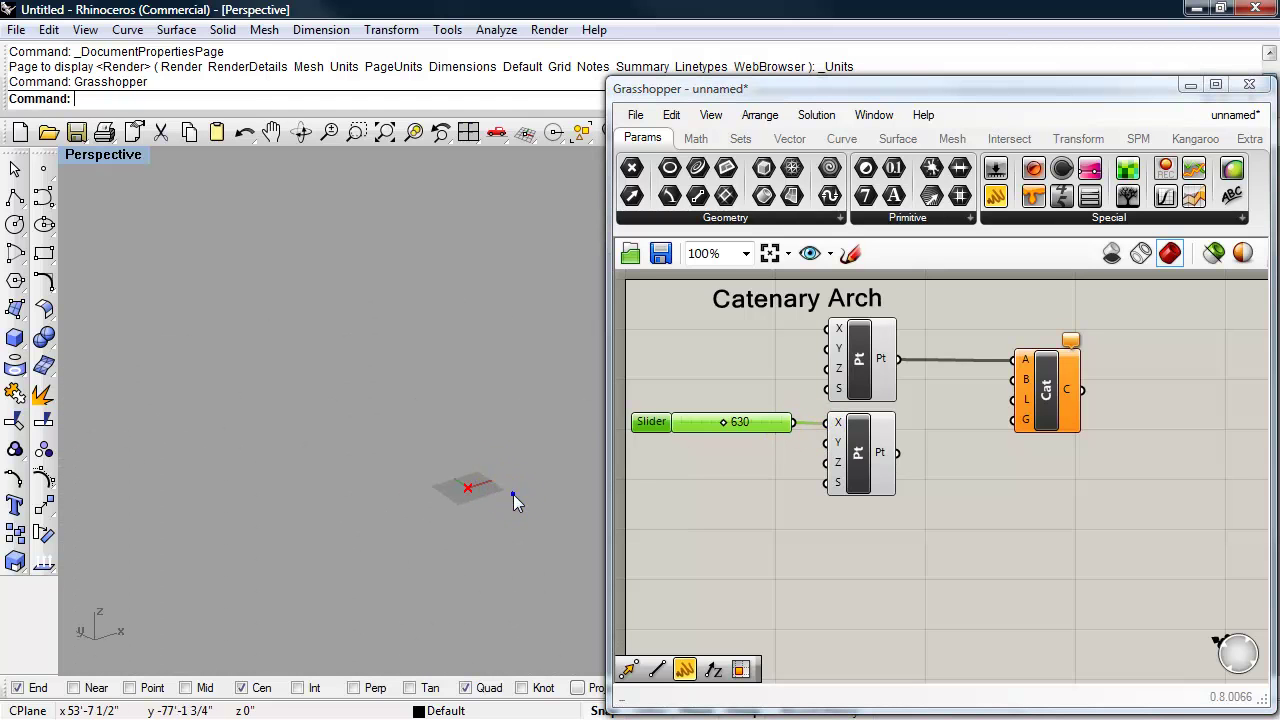
right_click_drag(509, 491, 380, 520, "shift")
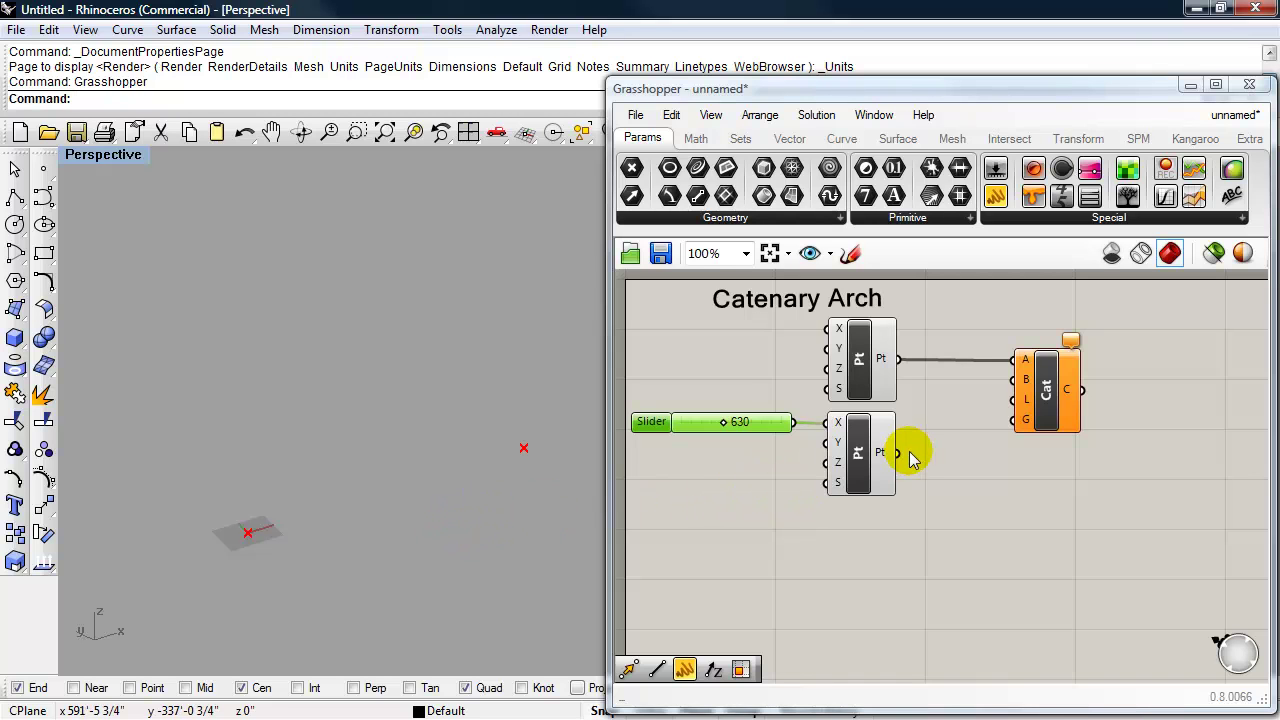
left_click_drag(897, 453, 1013, 383)
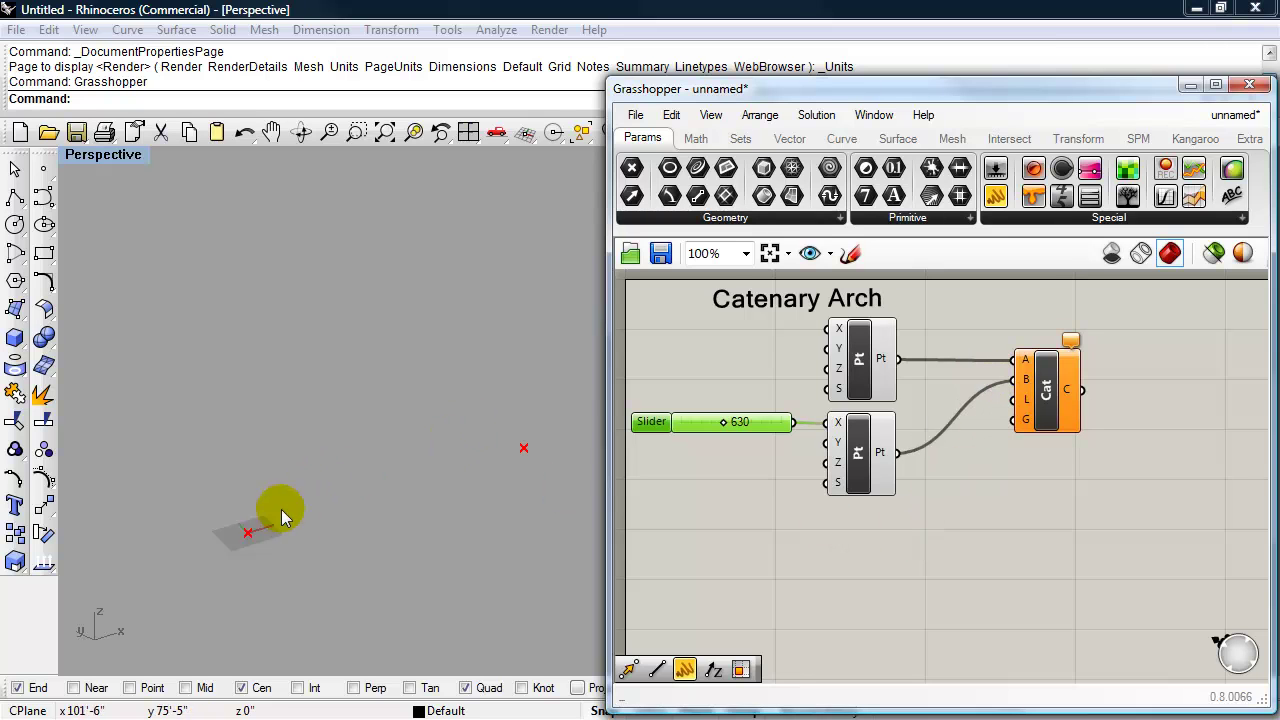
Duplicate the 630 slider, place the copy below the point components, and connect it to the Catenary's L input
mouse_move(1030, 405)
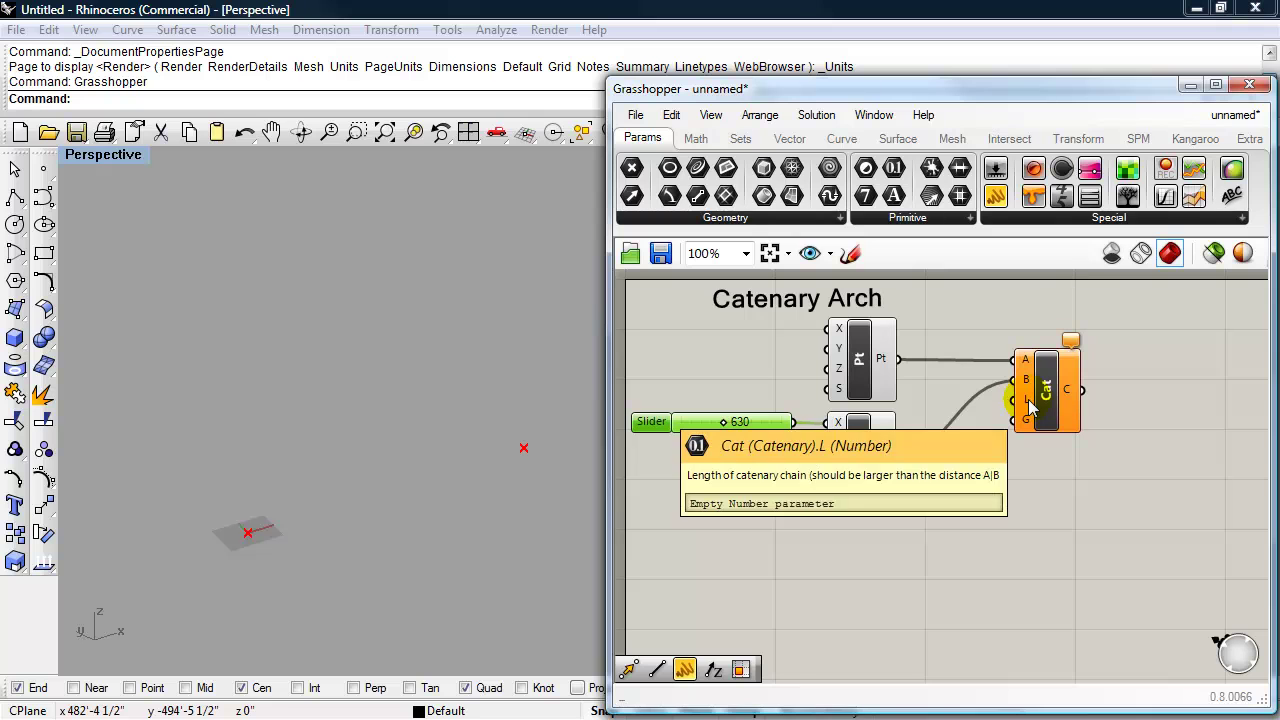
left_click(688, 423)
key("ctrl+c")
key("ctrl+v")
left_click_drag(696, 433, 686, 547)
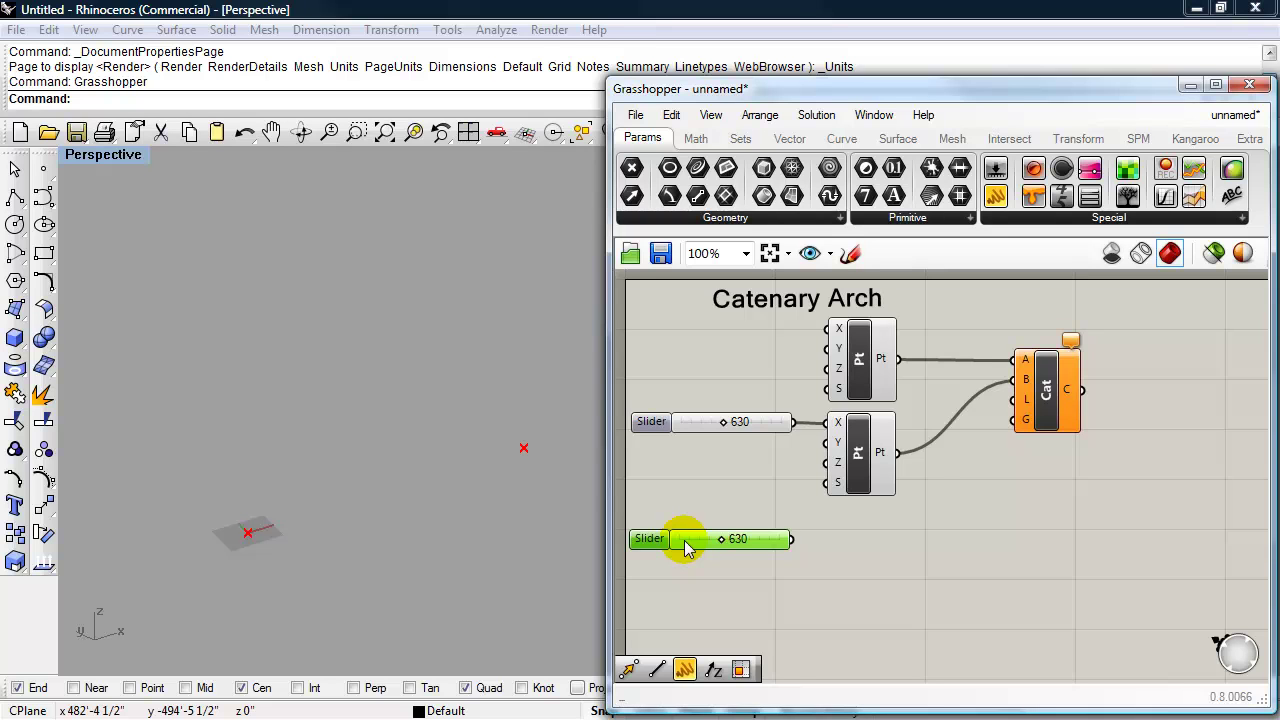
left_click_drag(793, 541, 1038, 489)
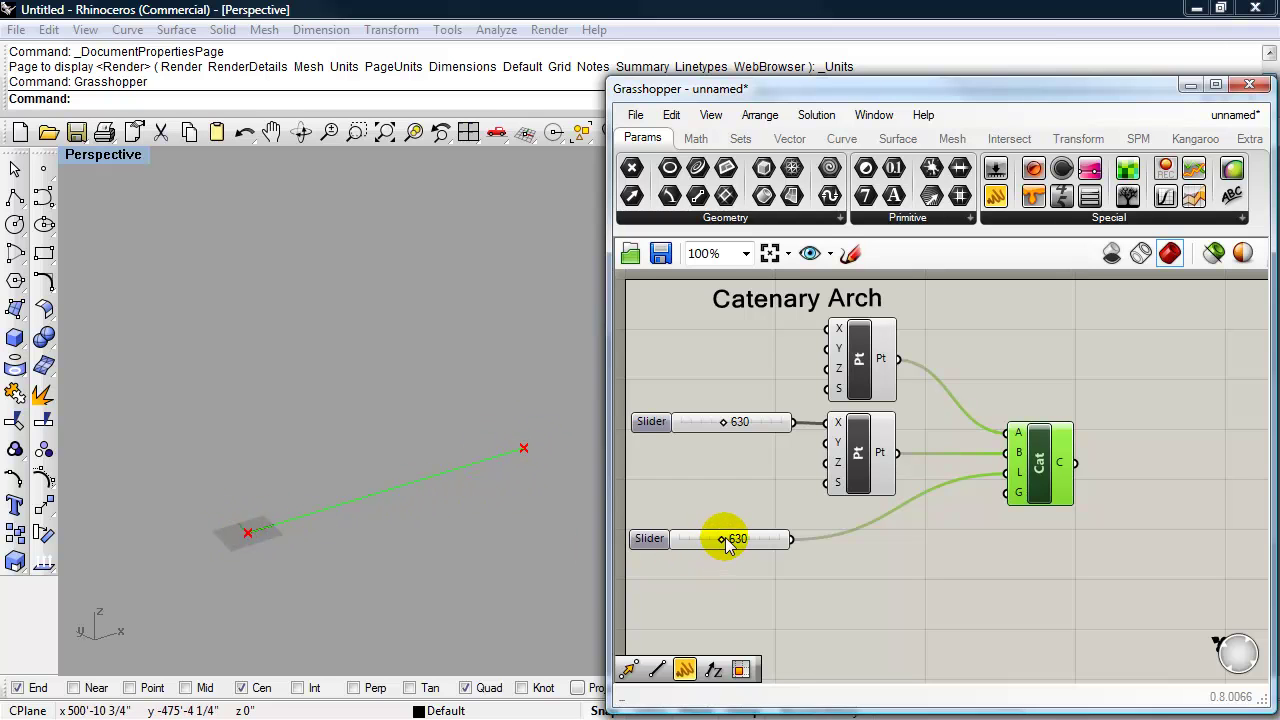
Set the catenary length slider to 1495
left_click_drag(724, 541, 749, 541)
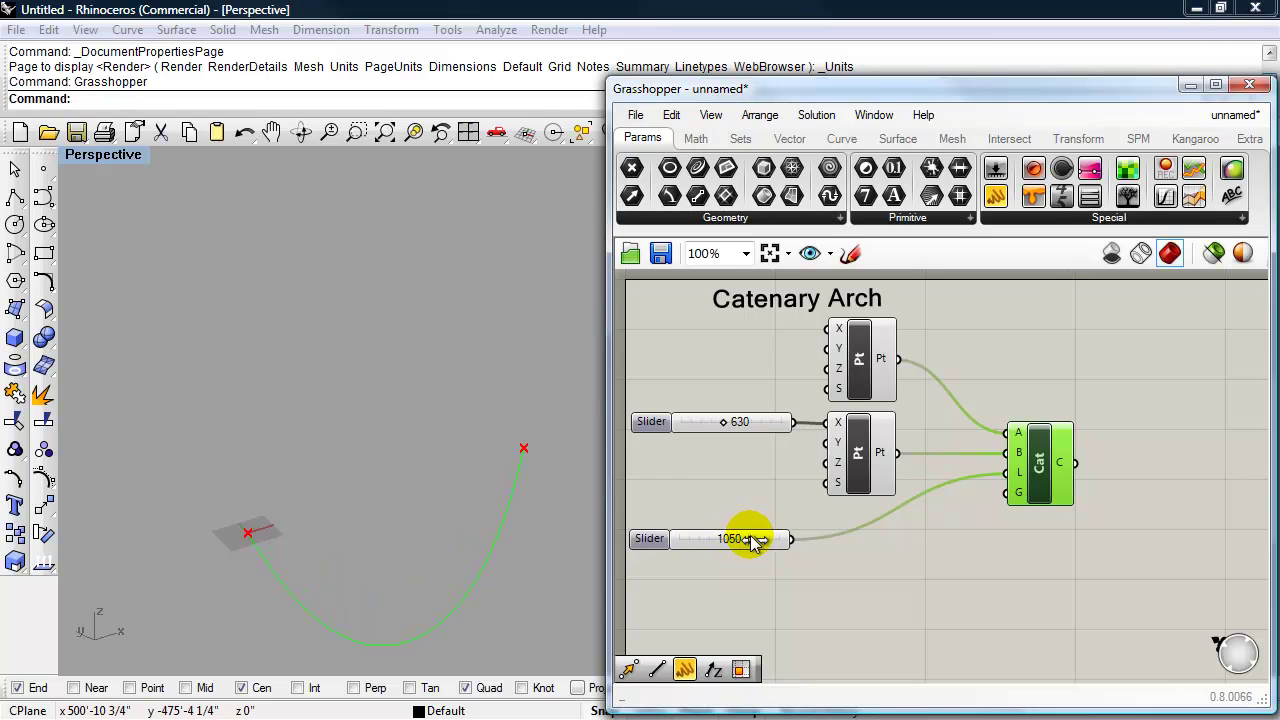
double_click(710, 540)
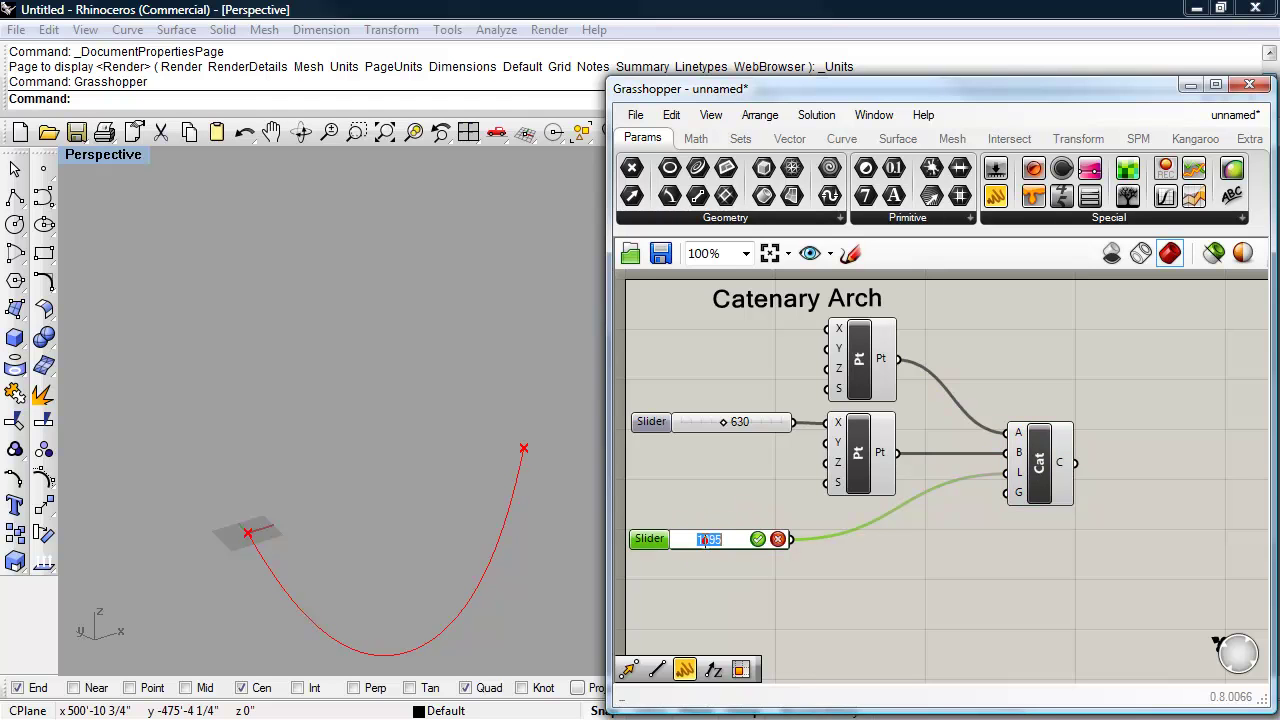
type("14")
left_click(757, 541)
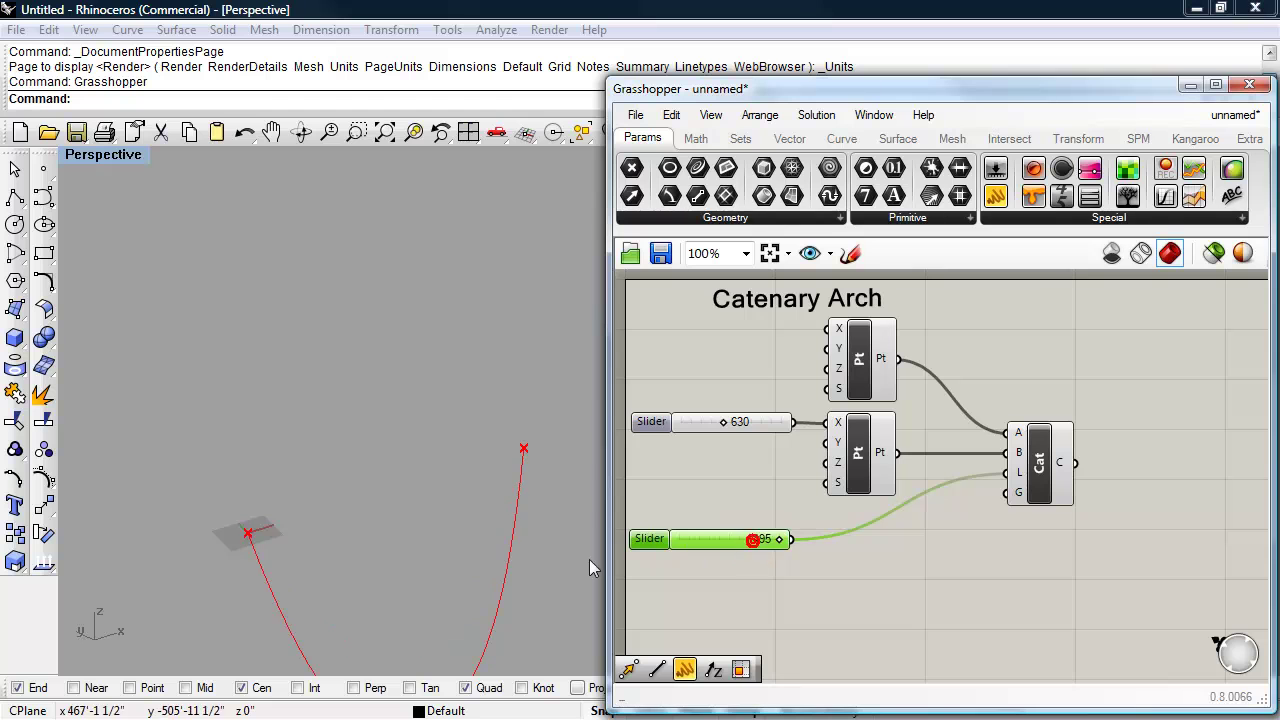
right_click_drag(514, 557, 500, 443, "shift")
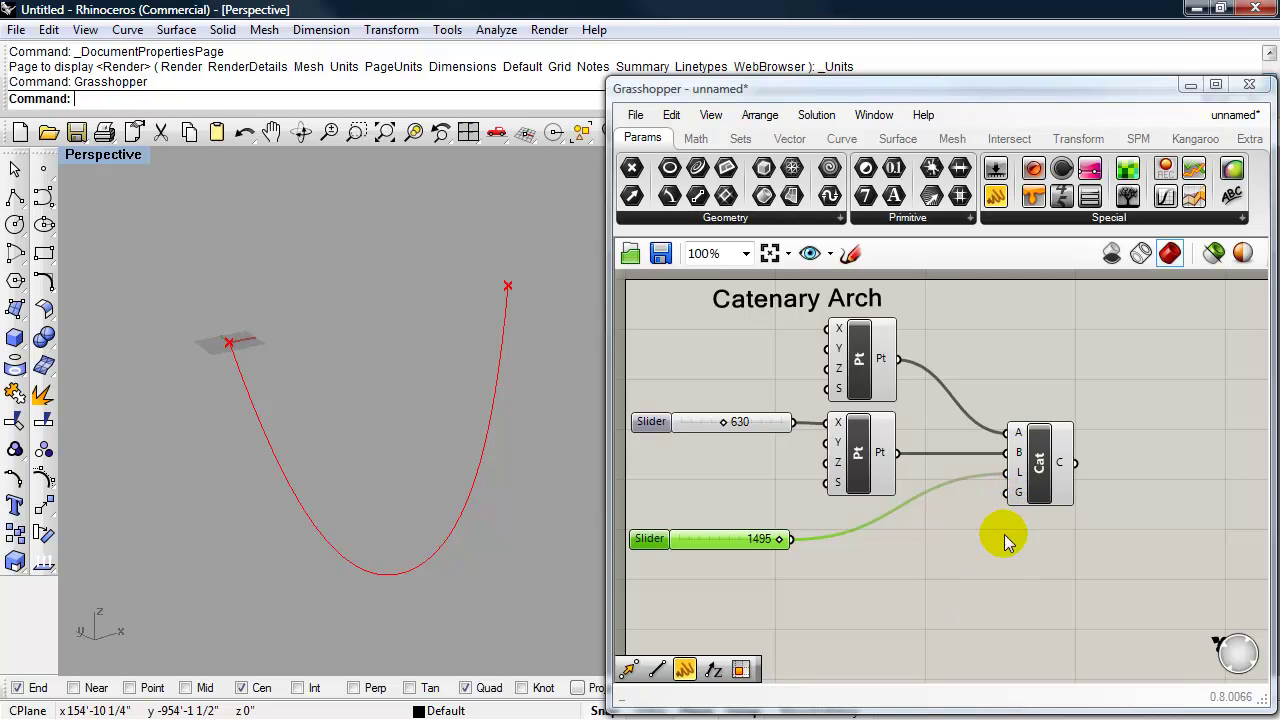
Add a Unit Z vector below the Catenary component and connect its output to the Catenary's G input
double_click(933, 578)
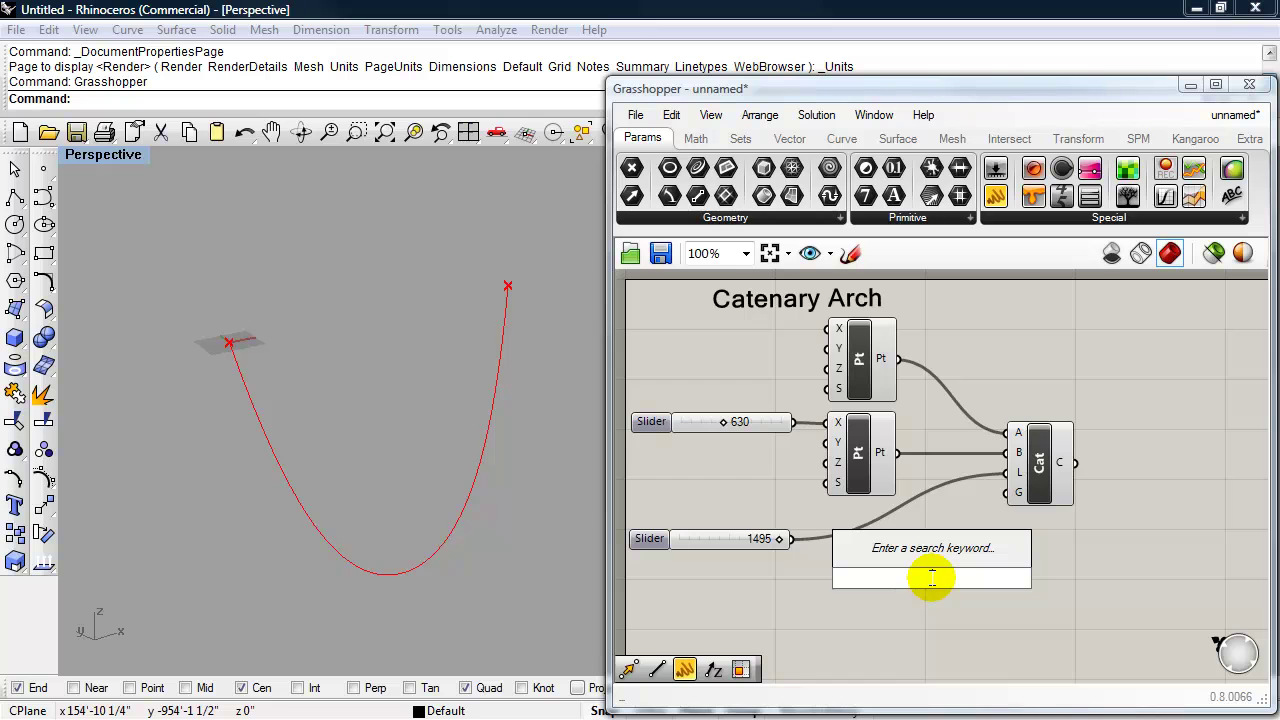
type("z")
left_click(893, 560)
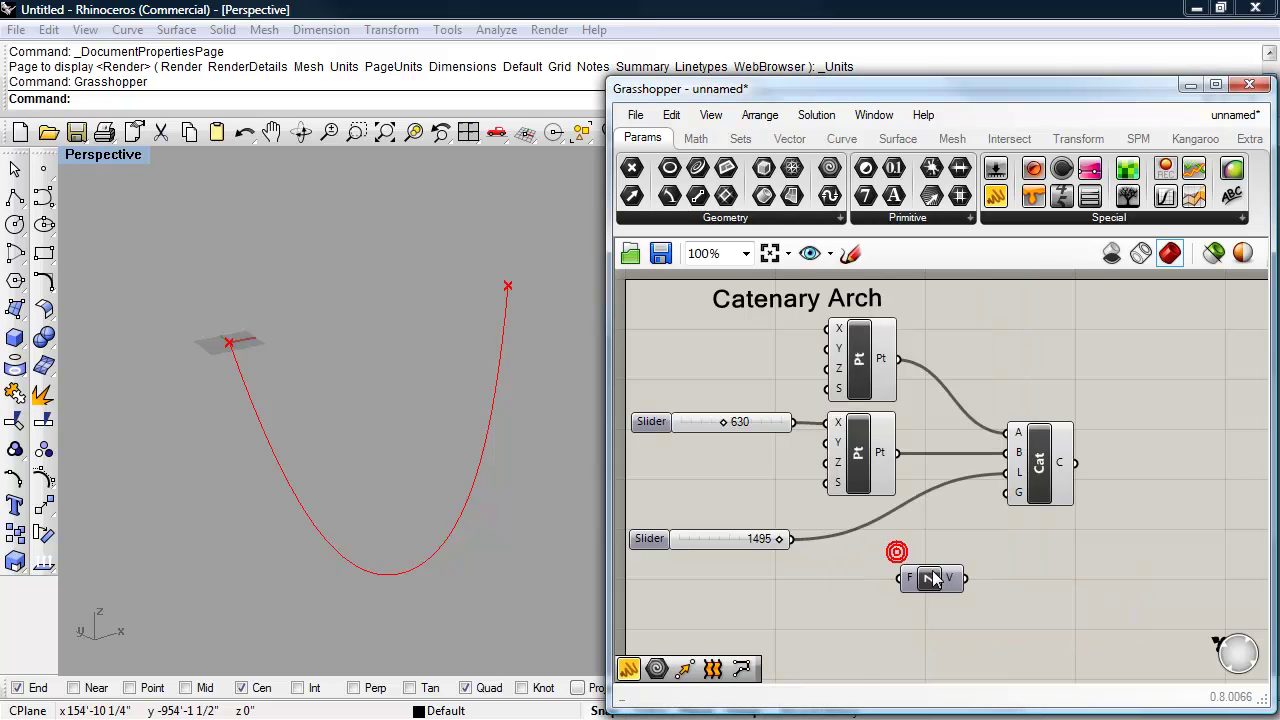
left_click_drag(920, 573, 1006, 495)
right_click_drag(460, 503, 471, 613, "shift")
mouse_move(457, 566)
right_mouse_down()
mouse_move(454, 580)
mouse_move(441, 553)
right_mouse_up()
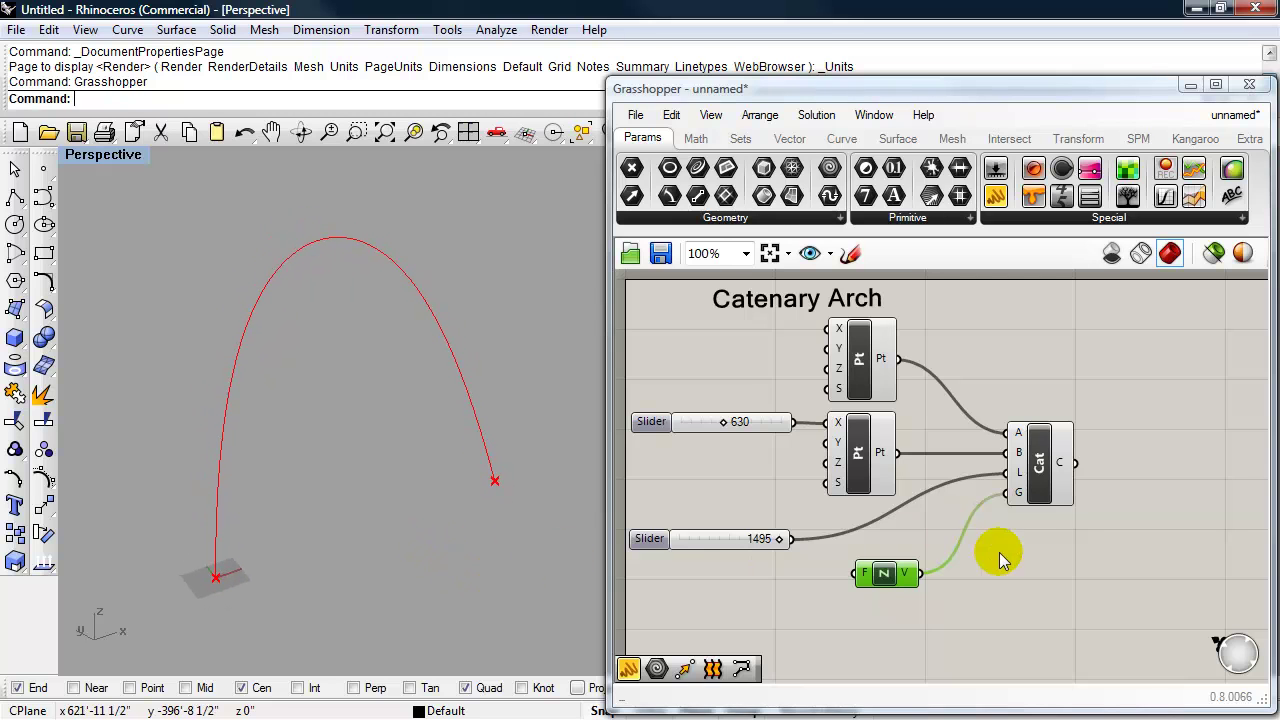
Group the Catenary component and give the group a blob outline
left_click(1048, 495)
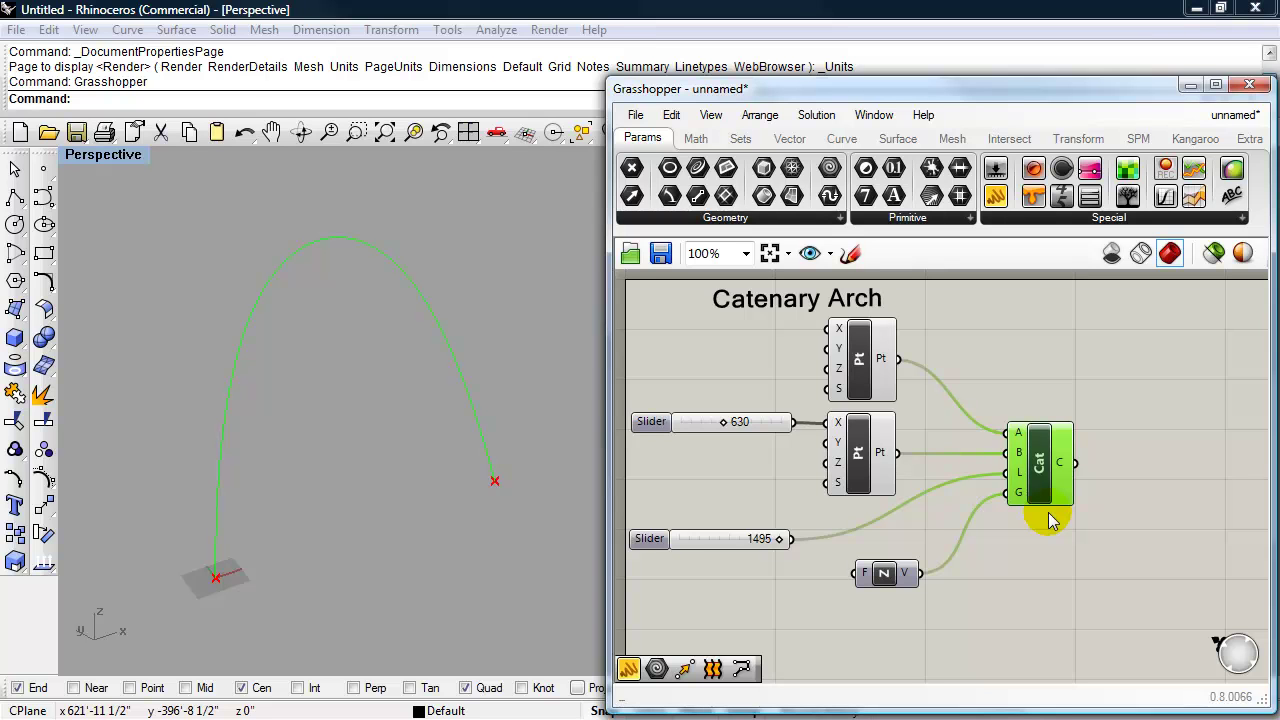
key("ctrl+g")
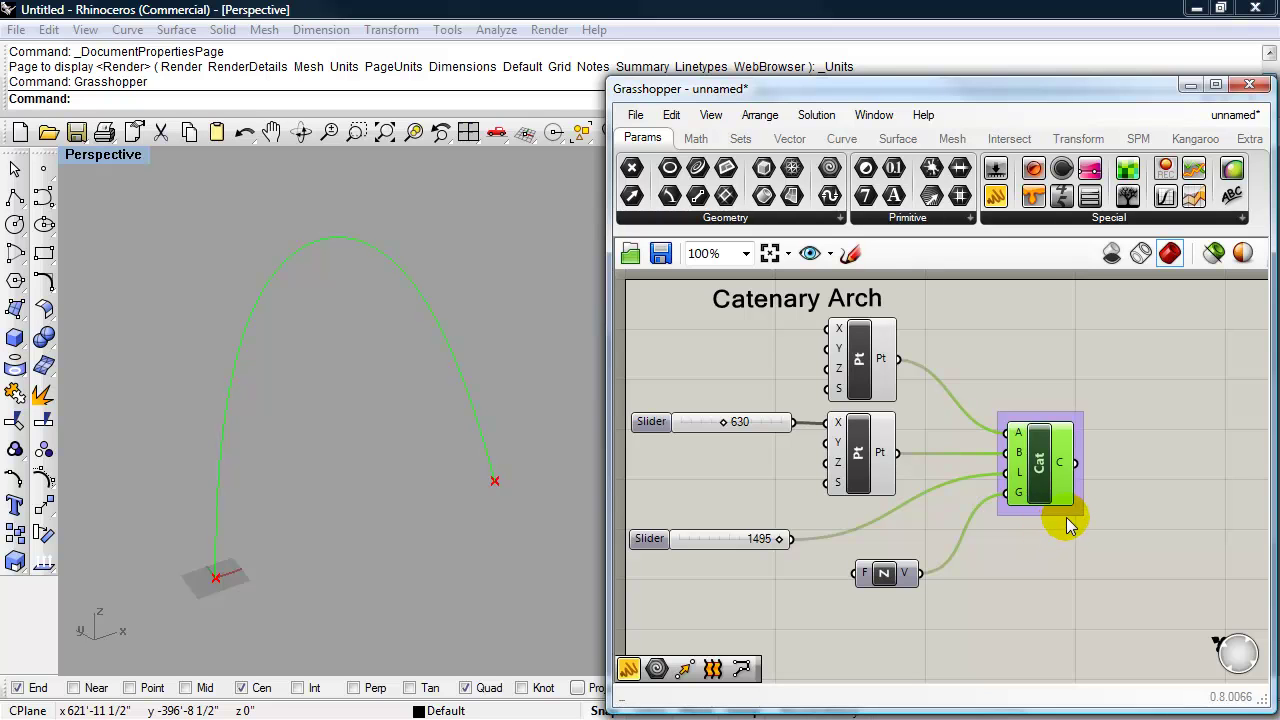
left_click(1073, 511)
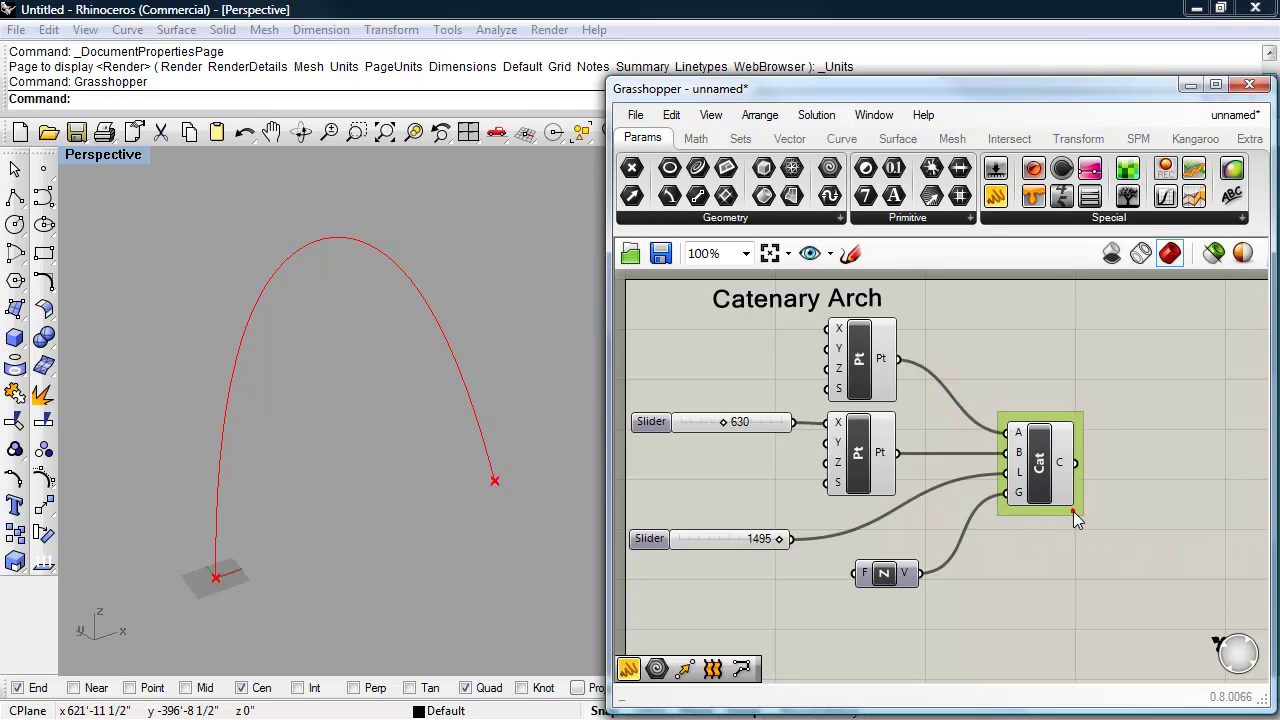
left_click(1074, 513)
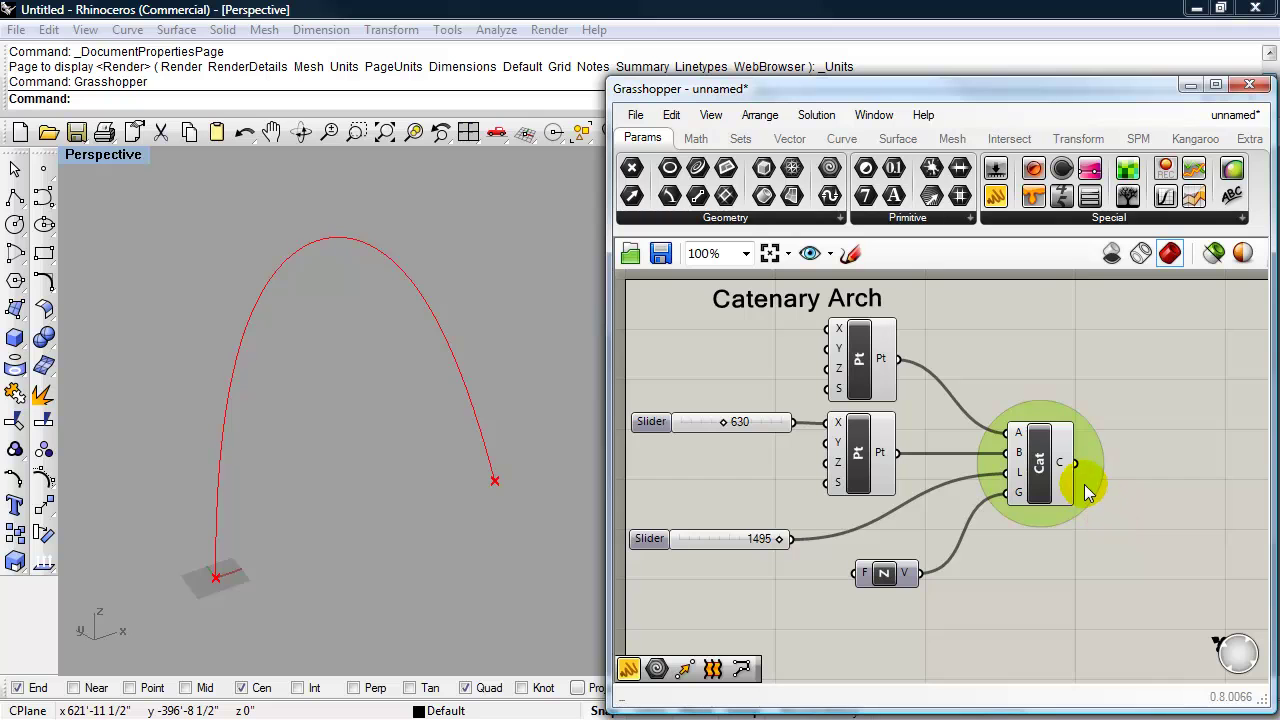
Reposition the Grasshopper window for more room and colour the Catenary's blob group red with R 255, G 0 and B 0
right_click(1084, 484)
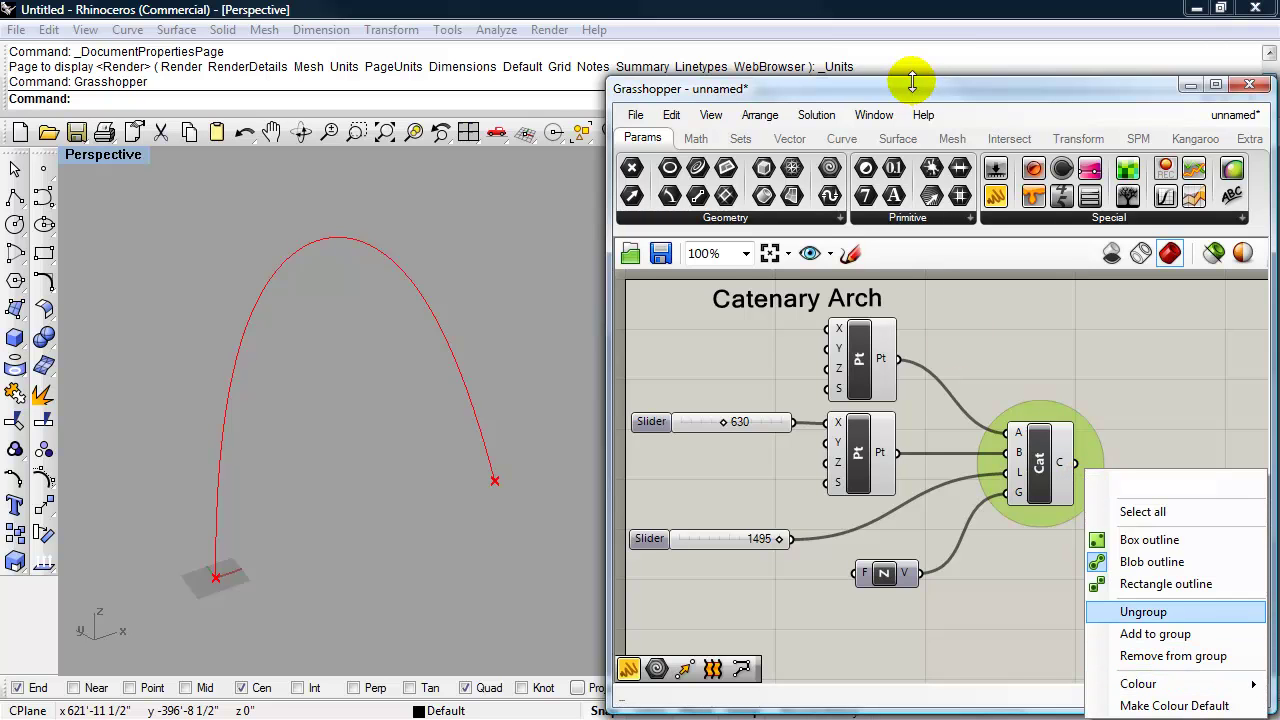
left_click_drag(930, 90, 740, 89)
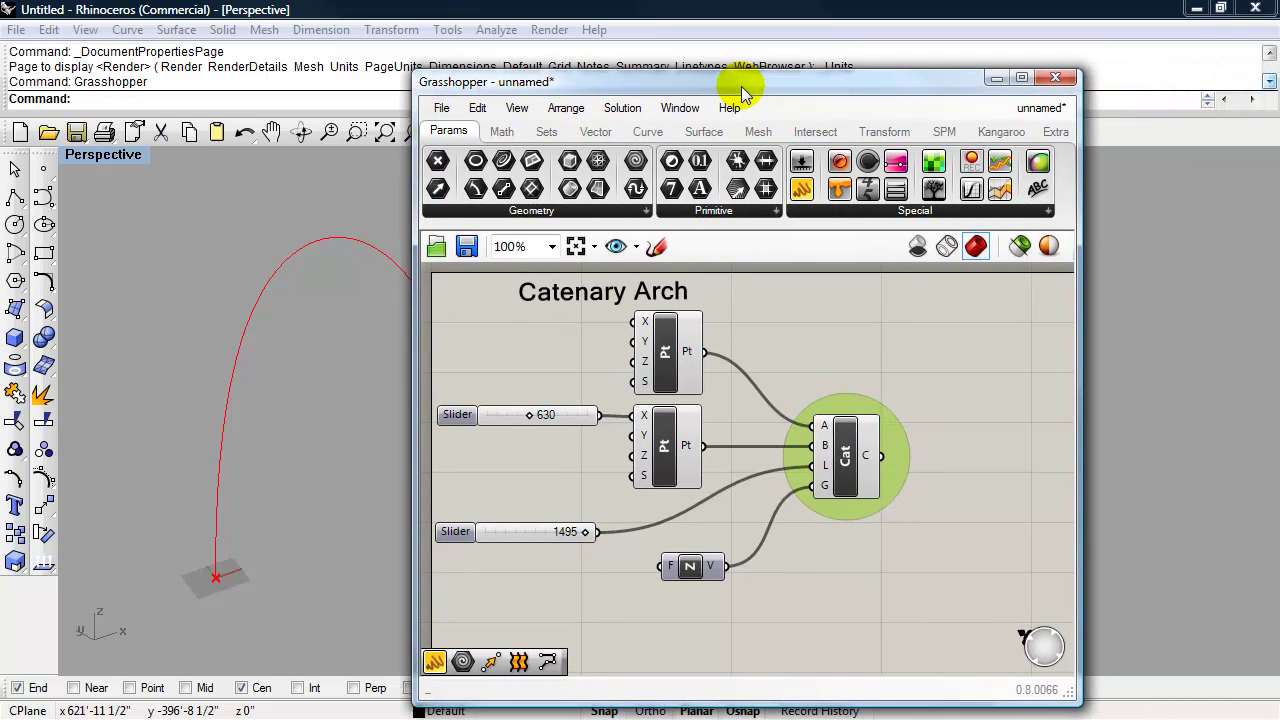
right_click(860, 510)
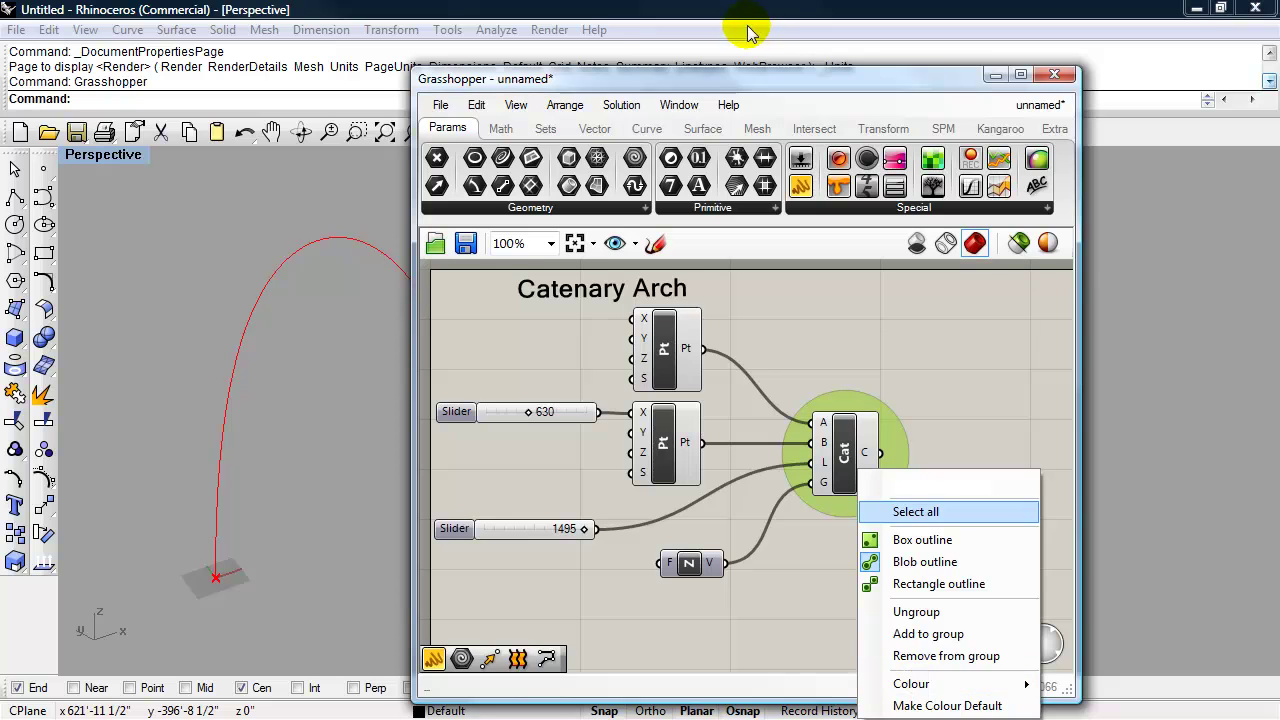
left_click_drag(772, 84, 527, 66)
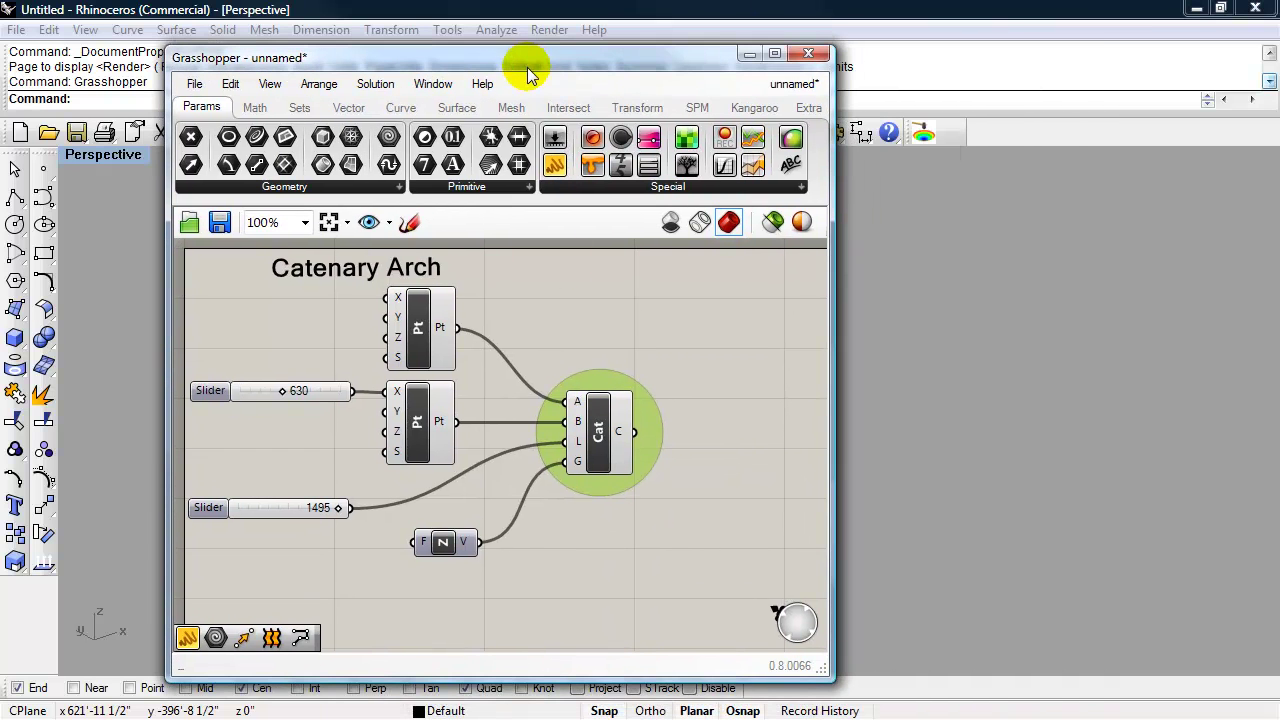
right_click(584, 486)
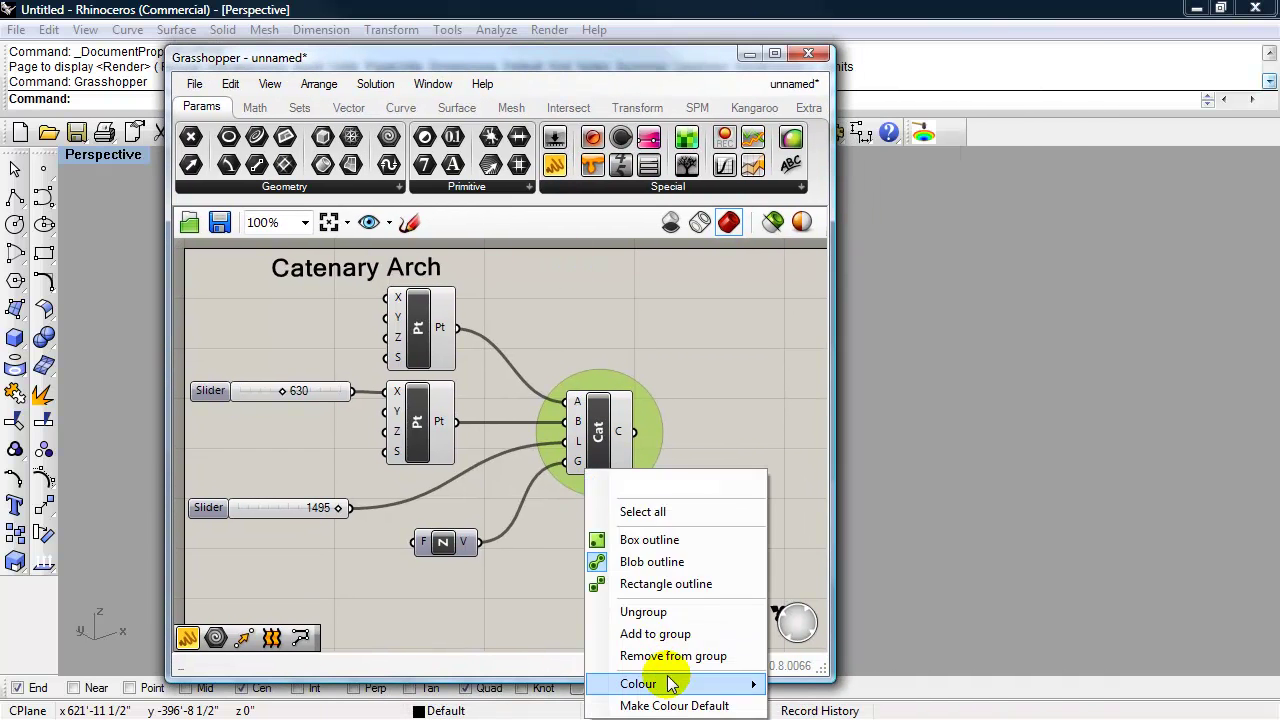
mouse_move(665, 684)
left_click_drag(941, 556, 1020, 552)
left_click_drag(927, 575, 815, 575)
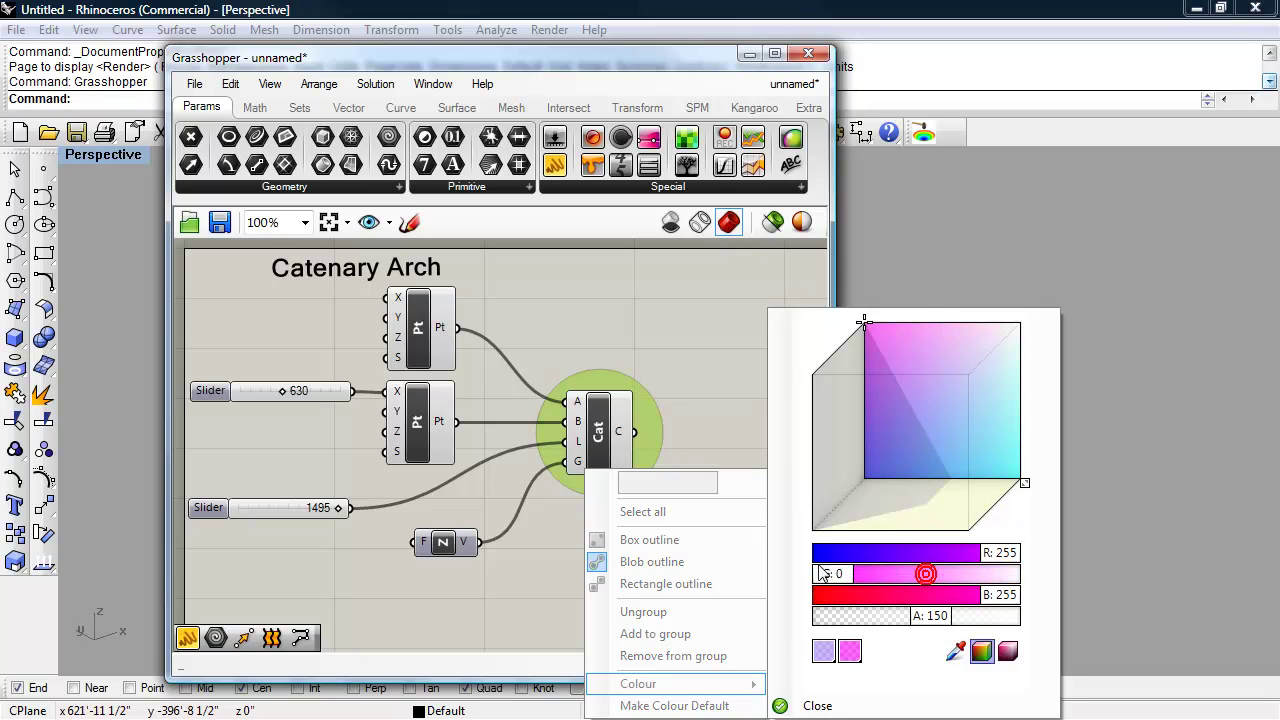
left_click_drag(1012, 595, 801, 587)
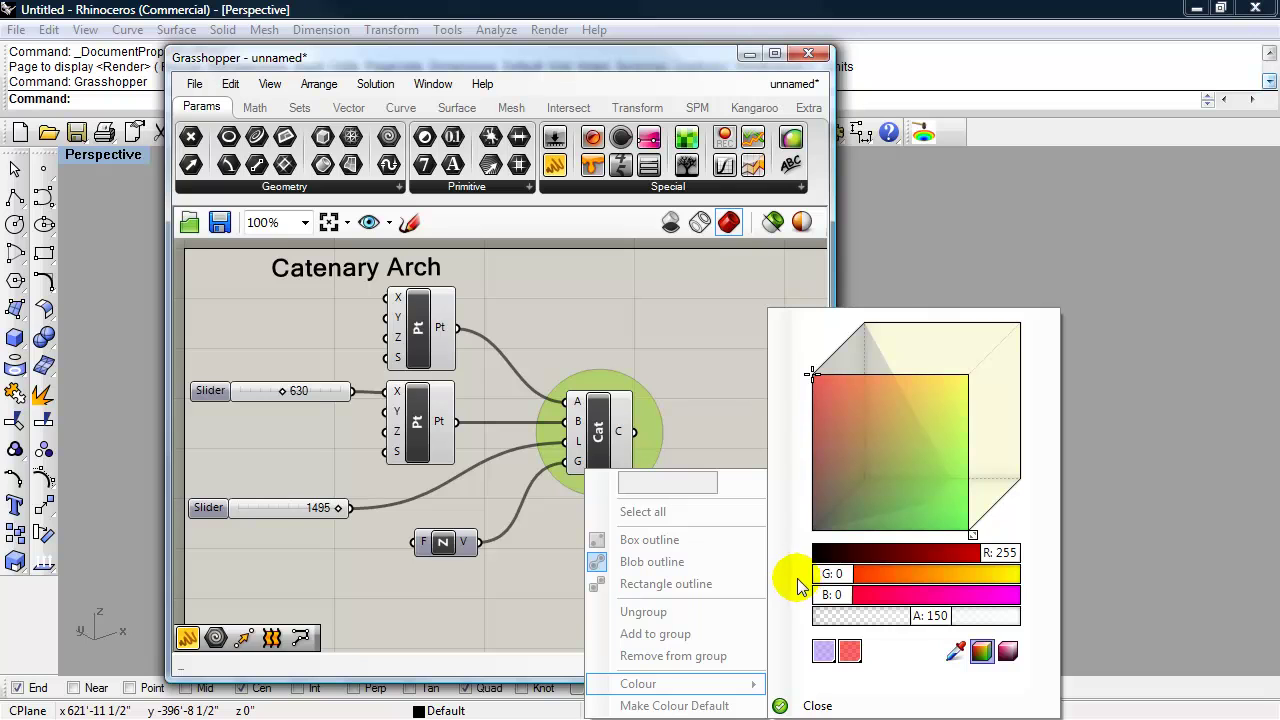
left_click(817, 706)
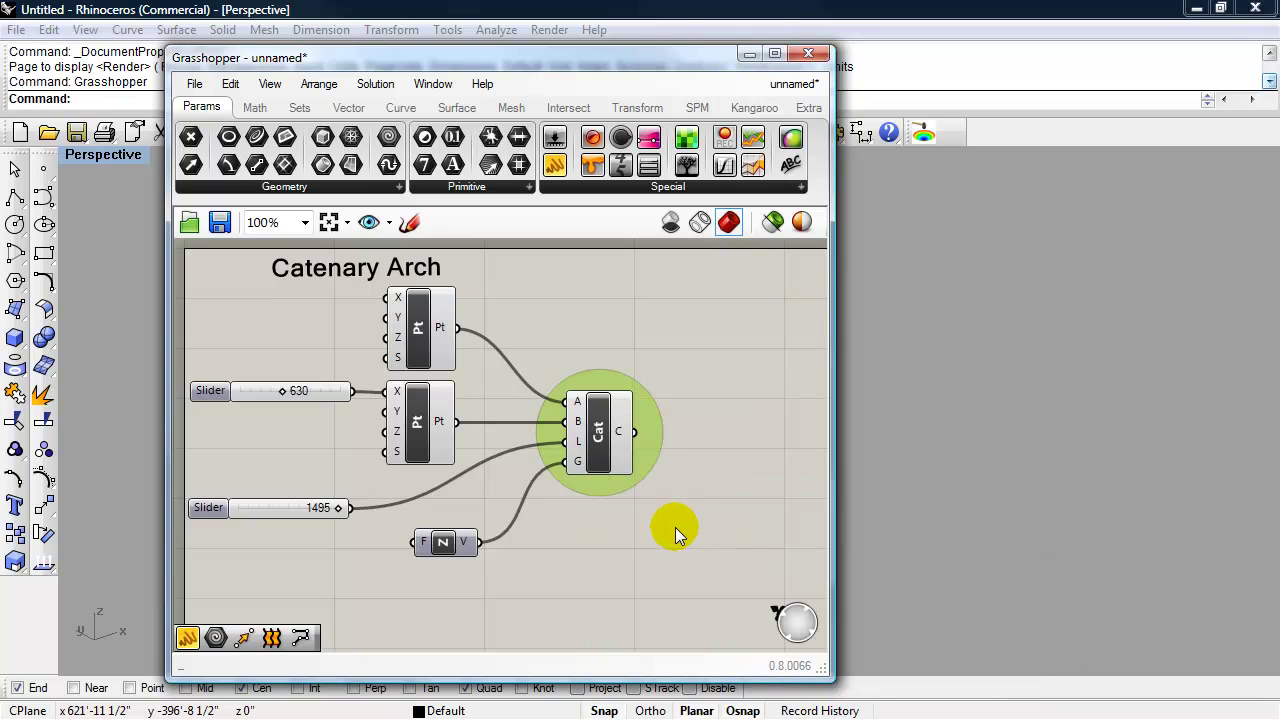
left_click(675, 527)
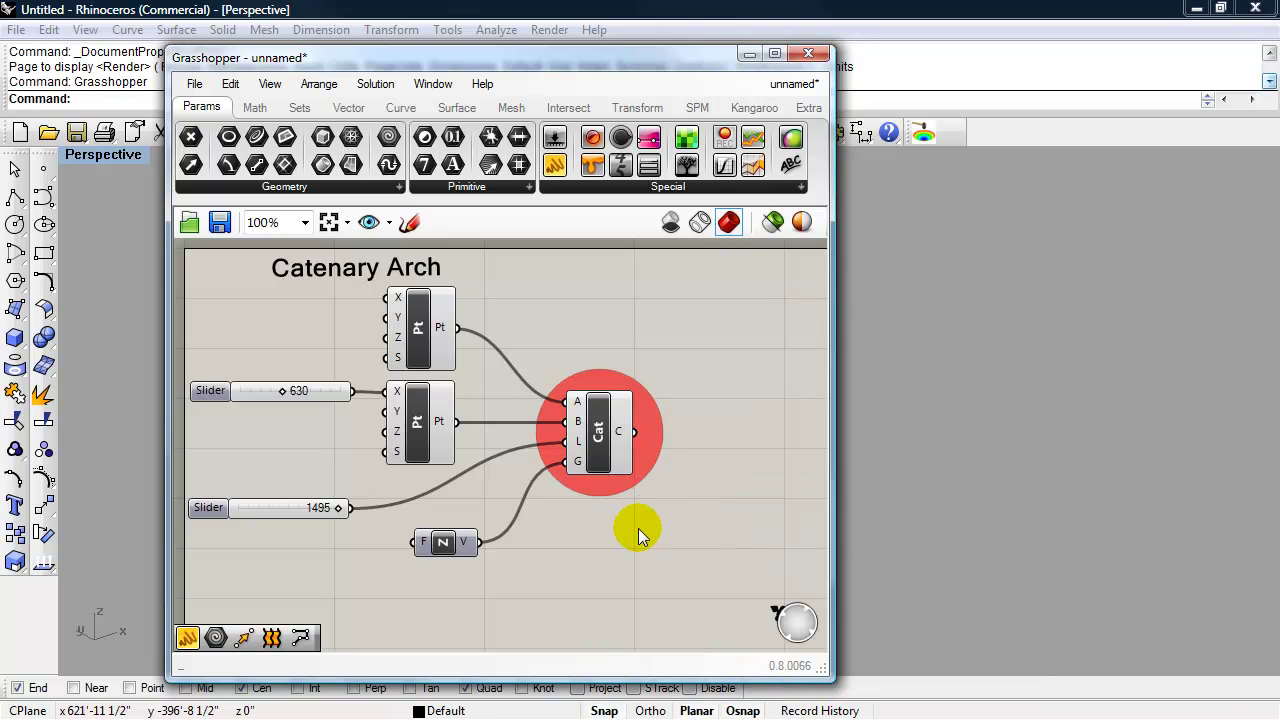
Group all the arch components together and shift the group slightly down, clear of the Catenary Arch title
left_click_drag(693, 561, 239, 320)
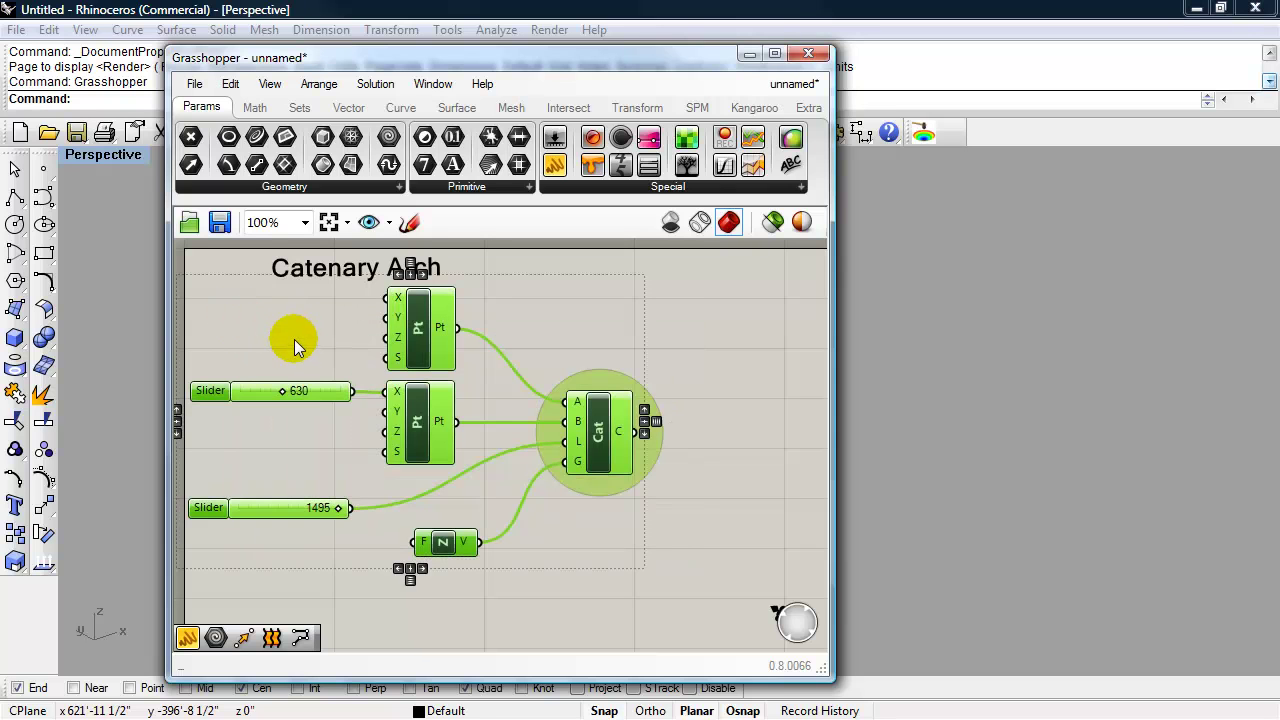
key("ctrl+g")
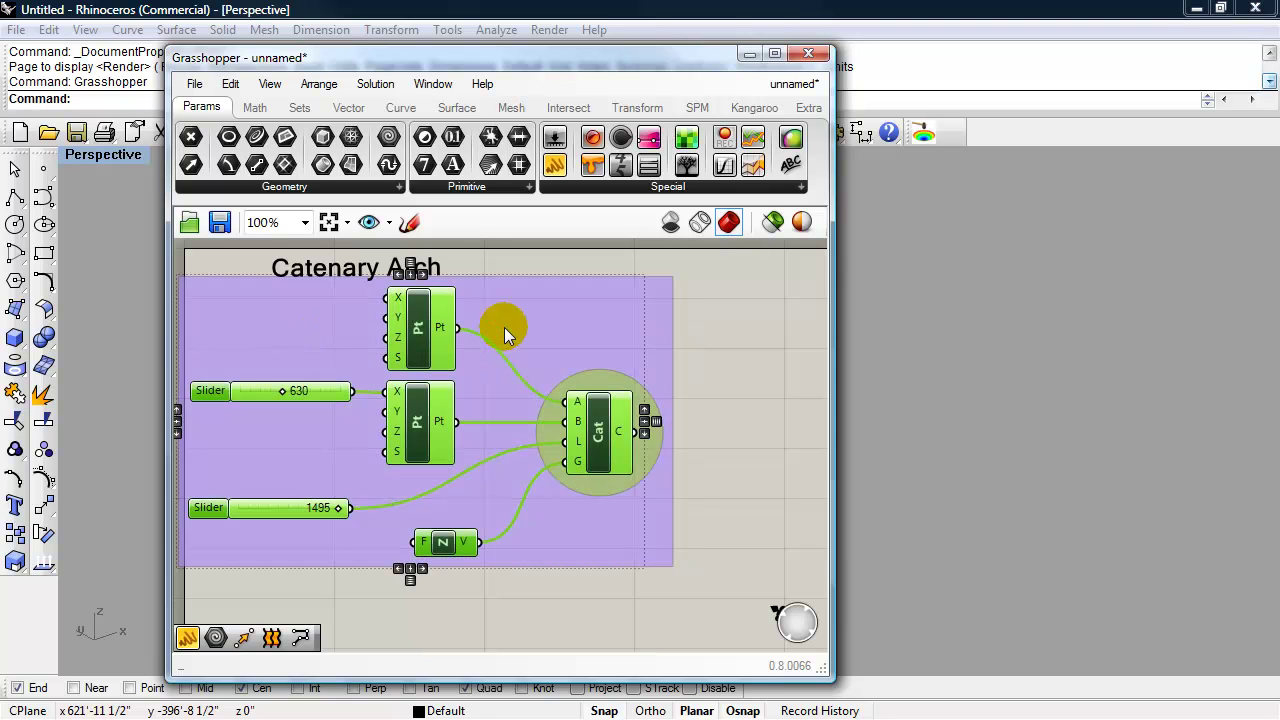
mouse_move(538, 316)
left_mouse_down()
mouse_move(597, 375)
mouse_move(543, 343)
mouse_move(551, 333)
left_mouse_up()
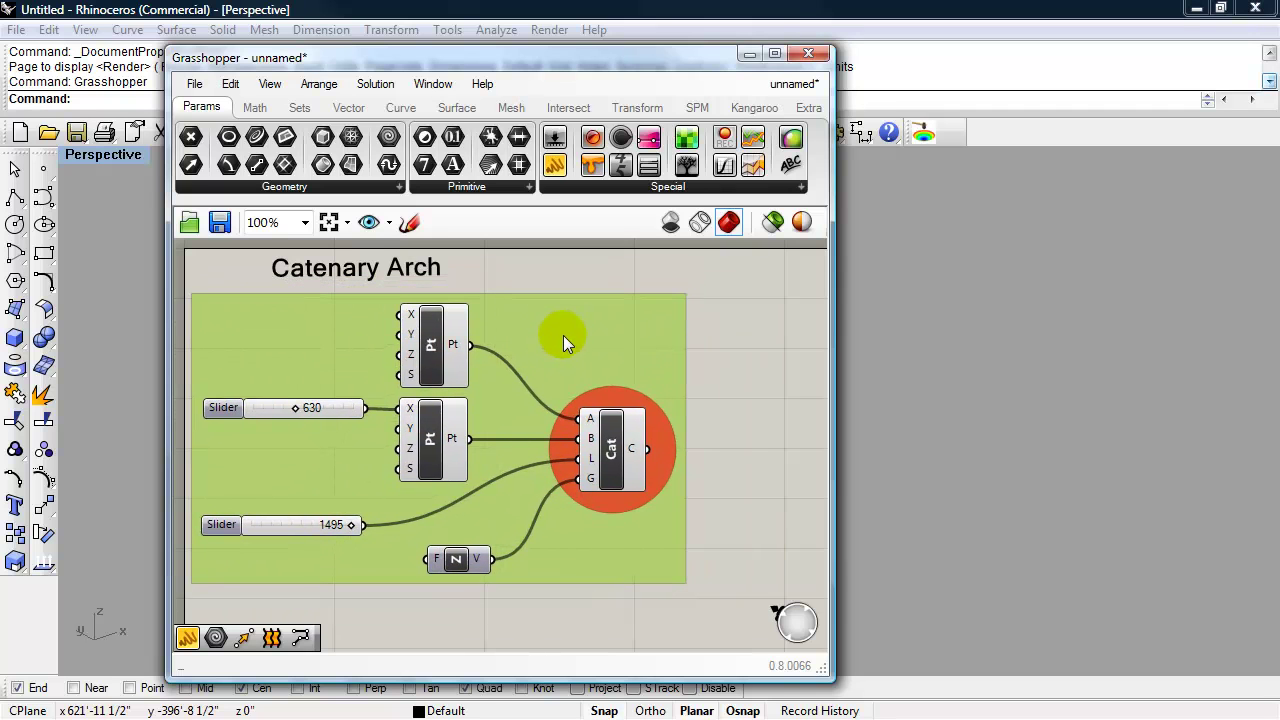
Colour the outer group green with R 0, G 255 and B 0, and move the Grasshopper window clear of the arch preview
right_click(563, 337)
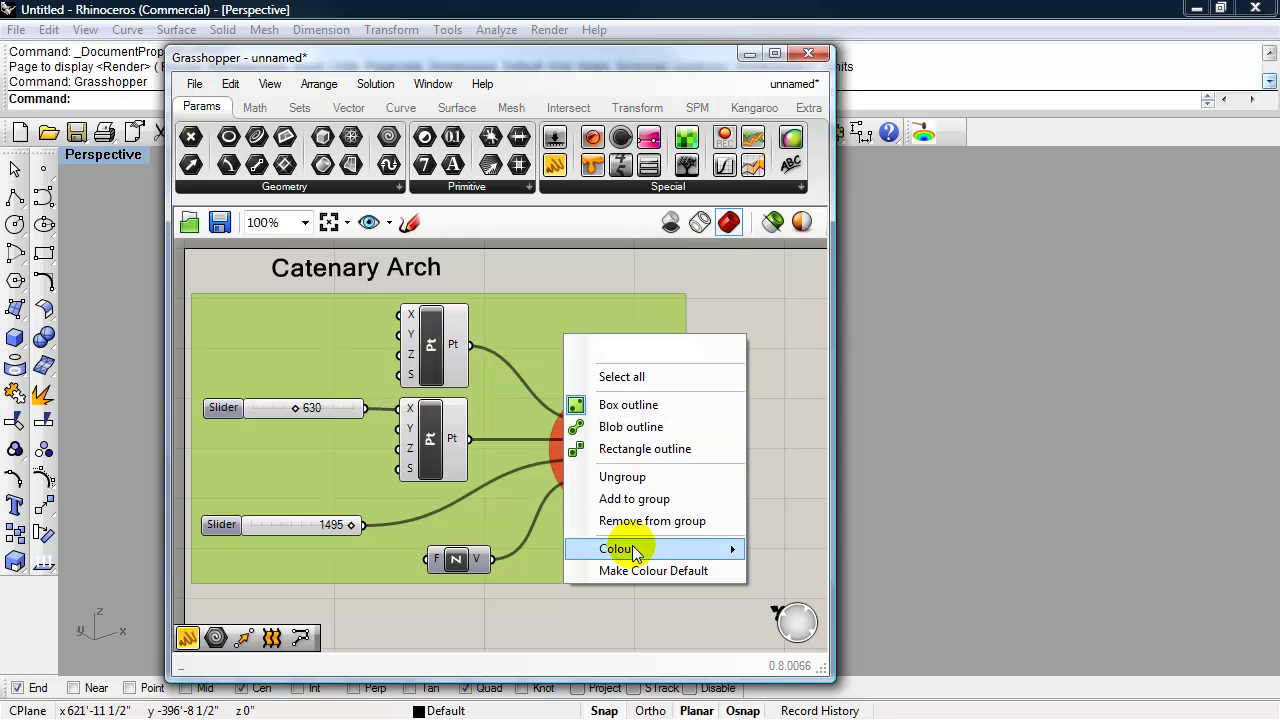
mouse_move(633, 553)
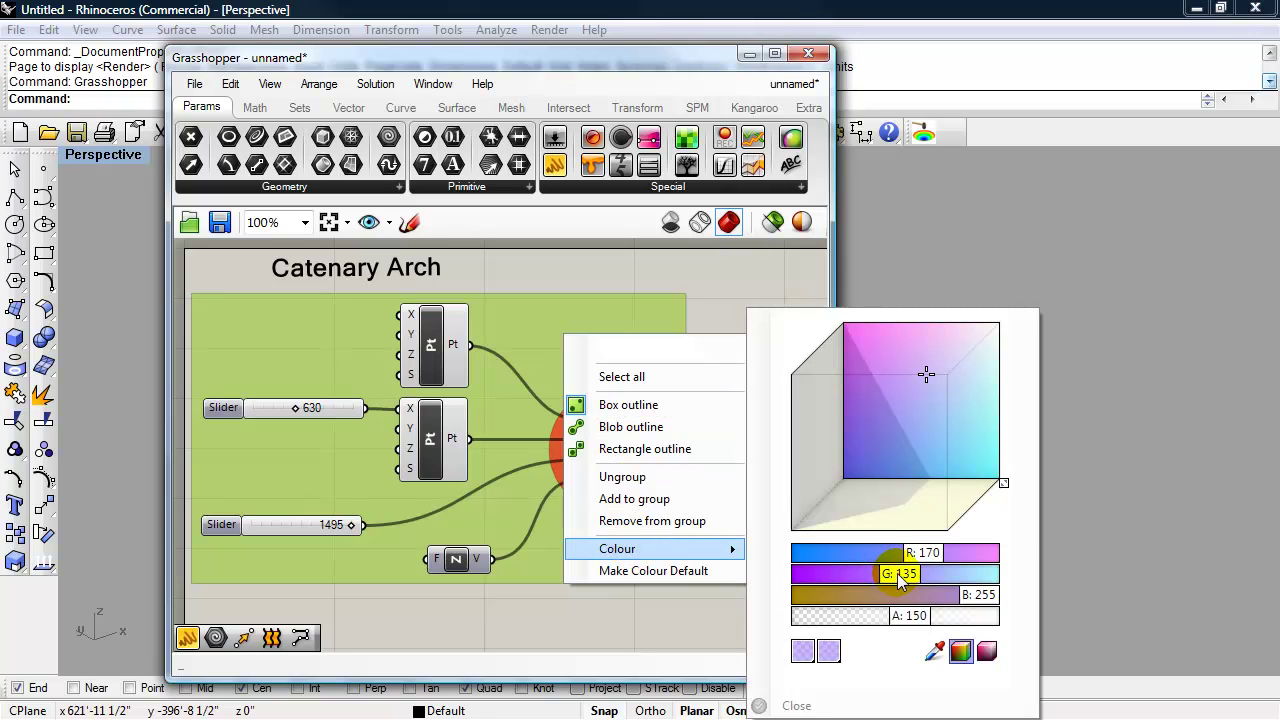
left_click_drag(904, 573, 1004, 568)
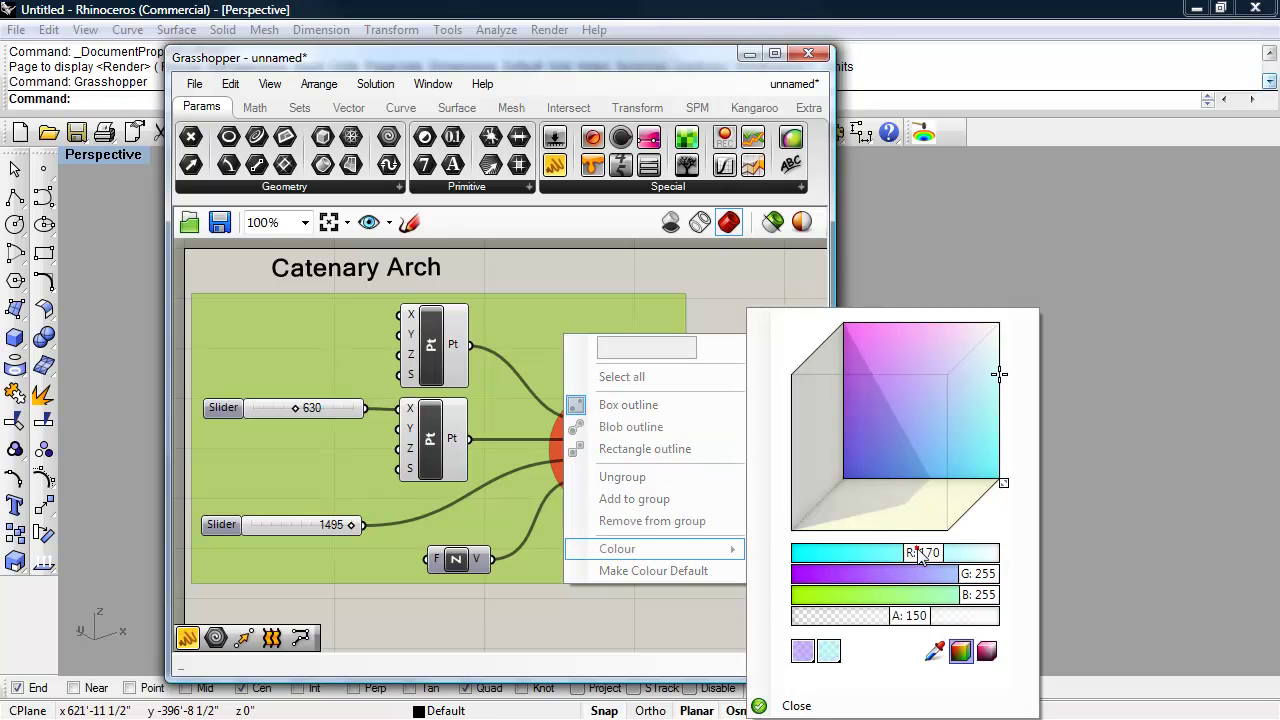
left_click_drag(917, 549, 794, 556)
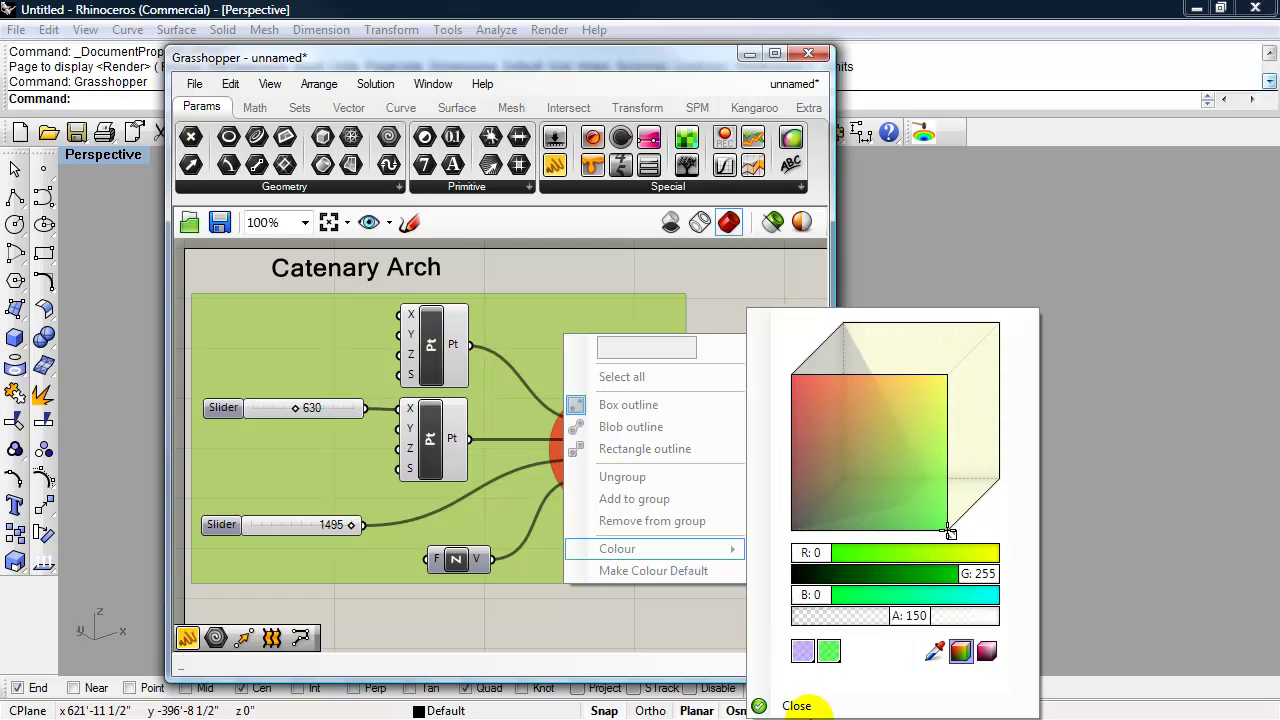
left_click(795, 705)
right_click_drag(734, 527, 734, 520)
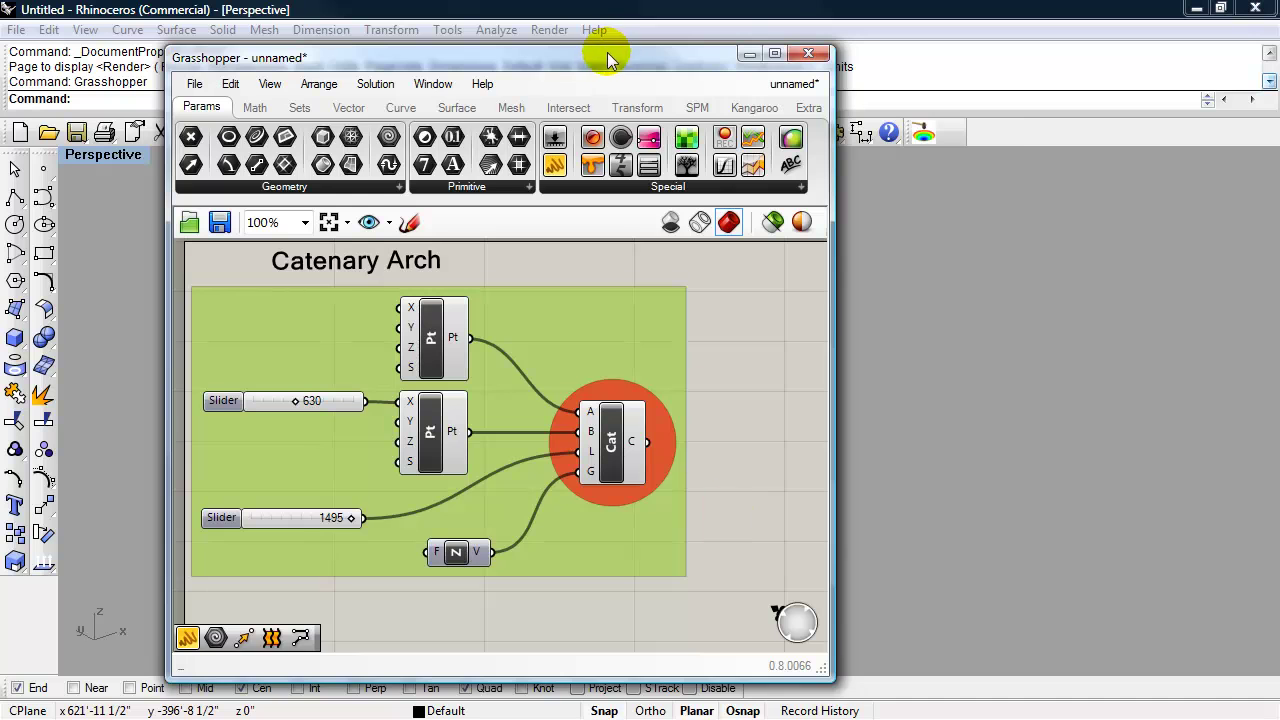
left_click_drag(603, 58, 979, 74)
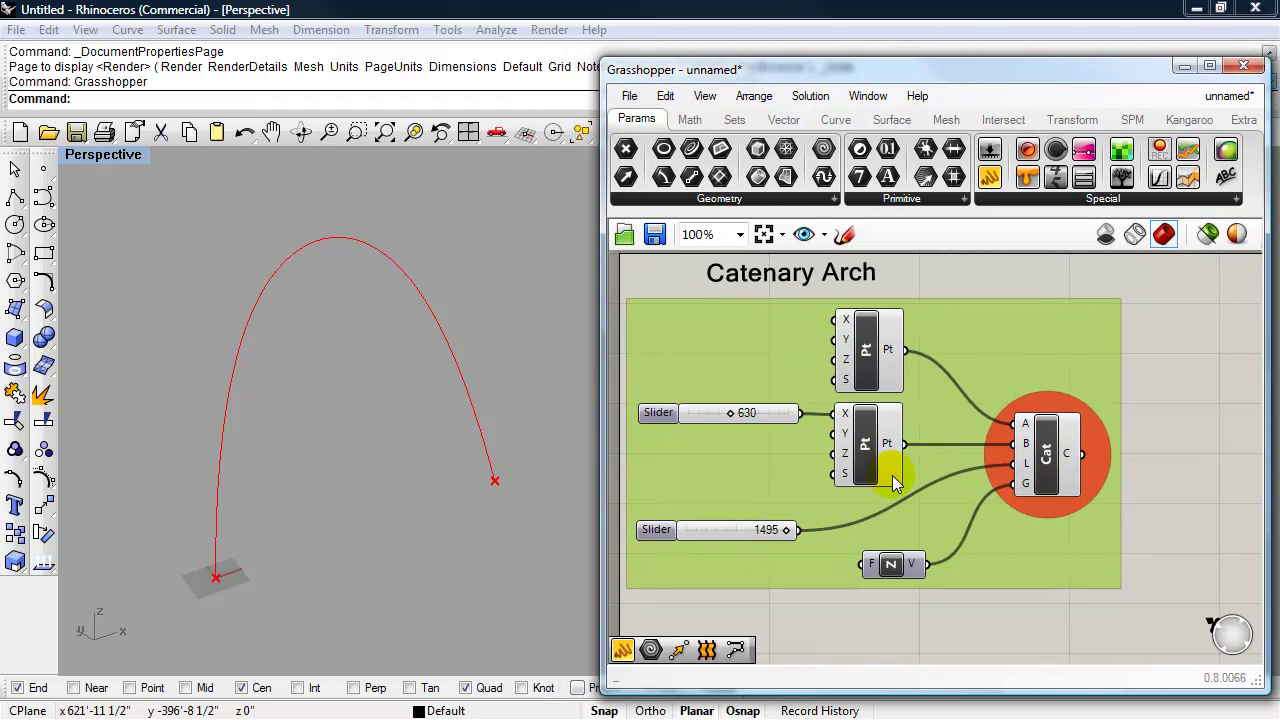
Add a scribble title reading "Base Equilateral Triangle (left)" just below the green Catenary Arch group
mouse_move(786, 379)
right_mouse_down()
mouse_move(777, 317)
mouse_move(790, 312)
right_mouse_up()
right_click_drag(789, 417, 780, 336)
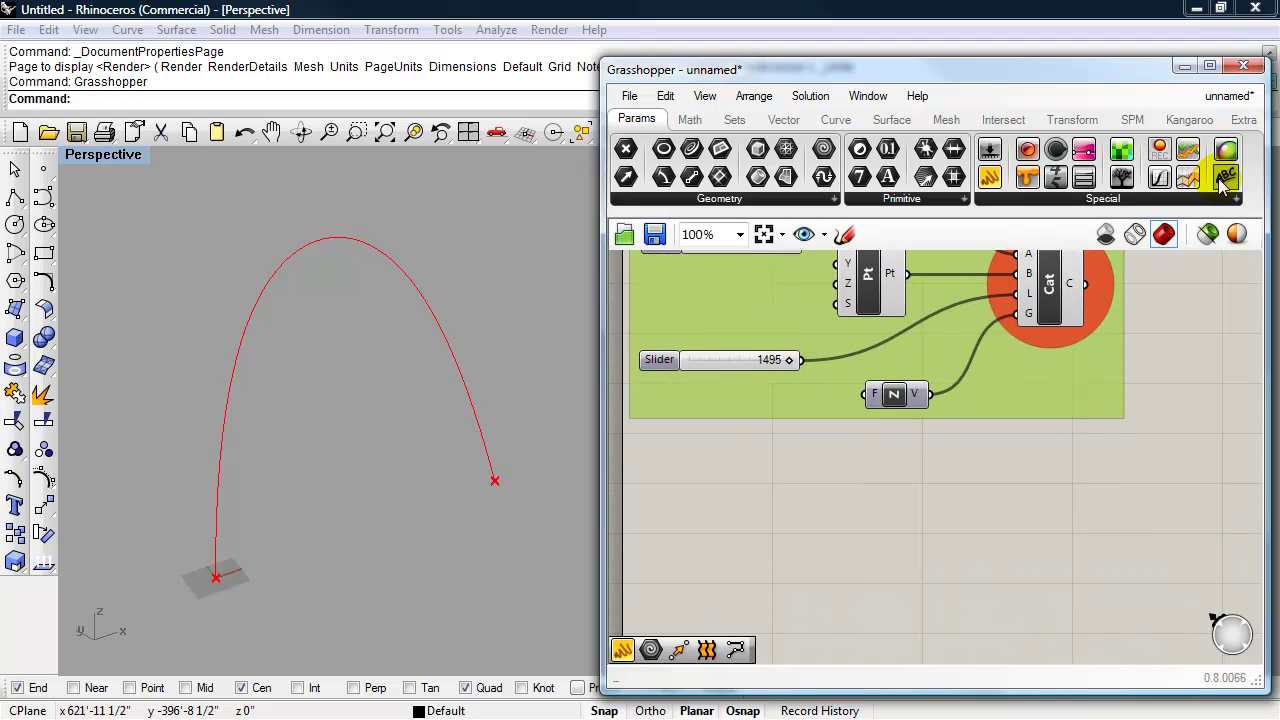
left_click(856, 443)
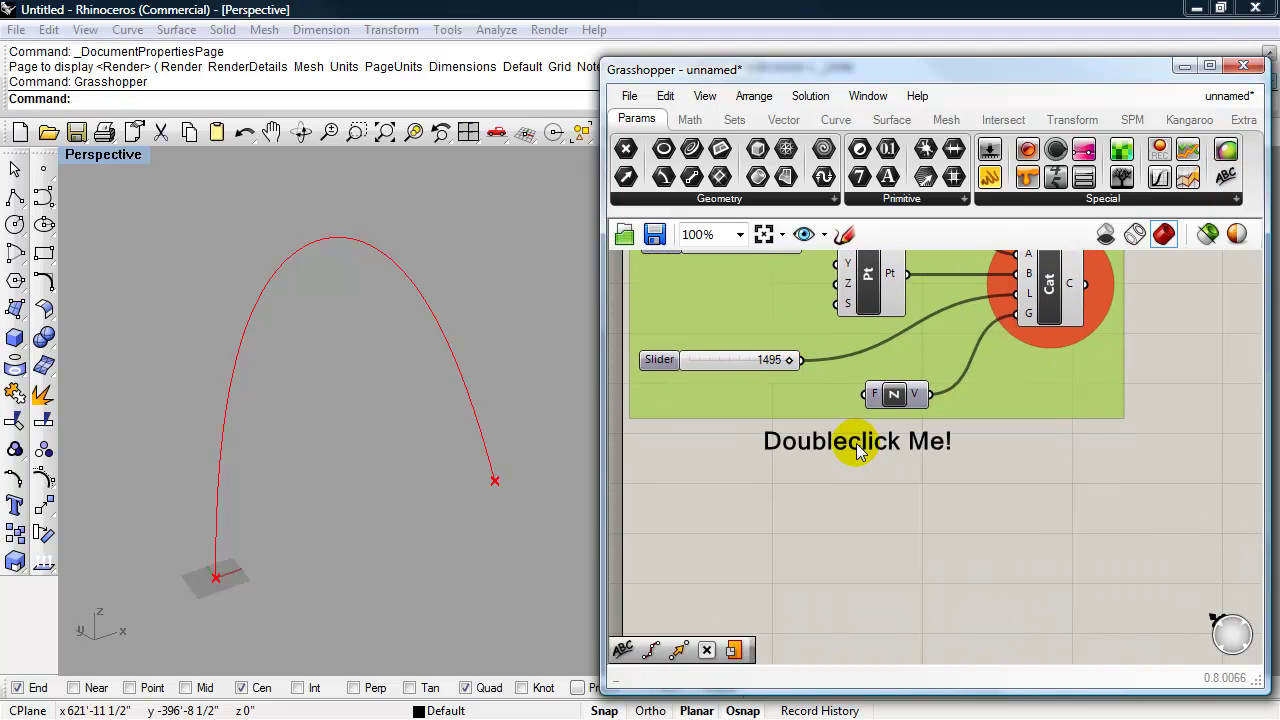
double_click(856, 443)
left_click_drag(850, 354, 706, 361)
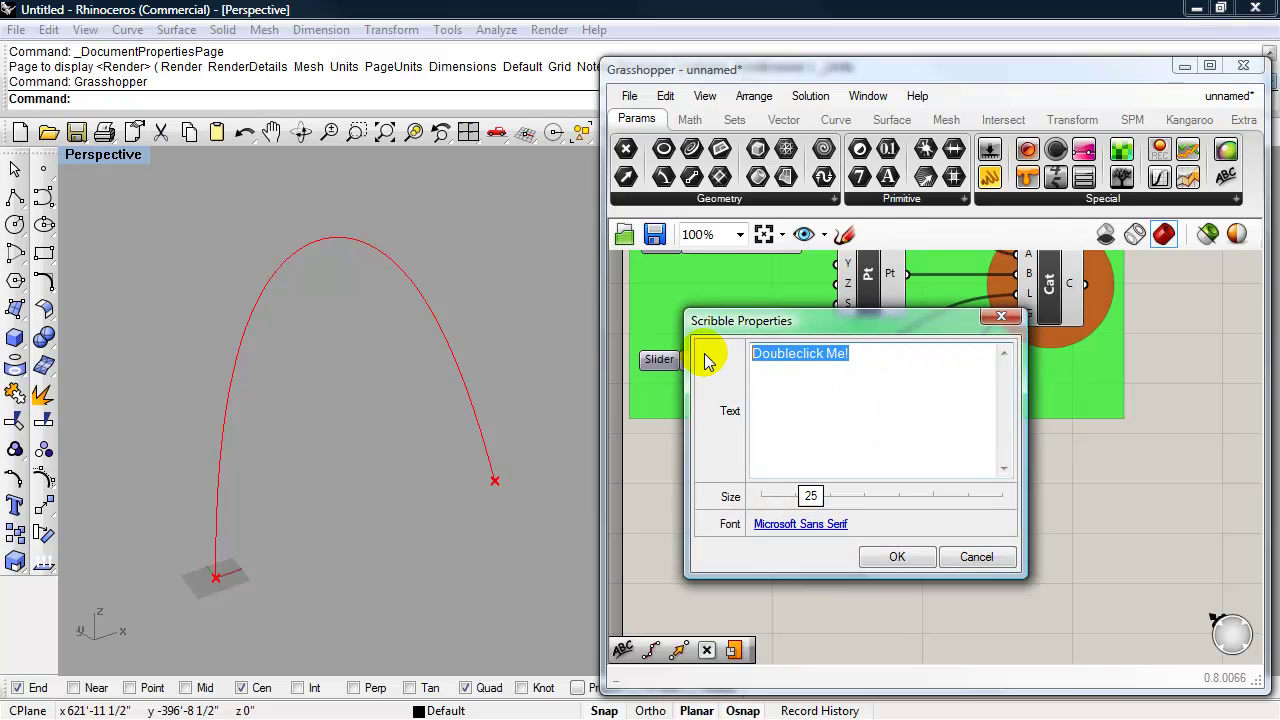
type("b")
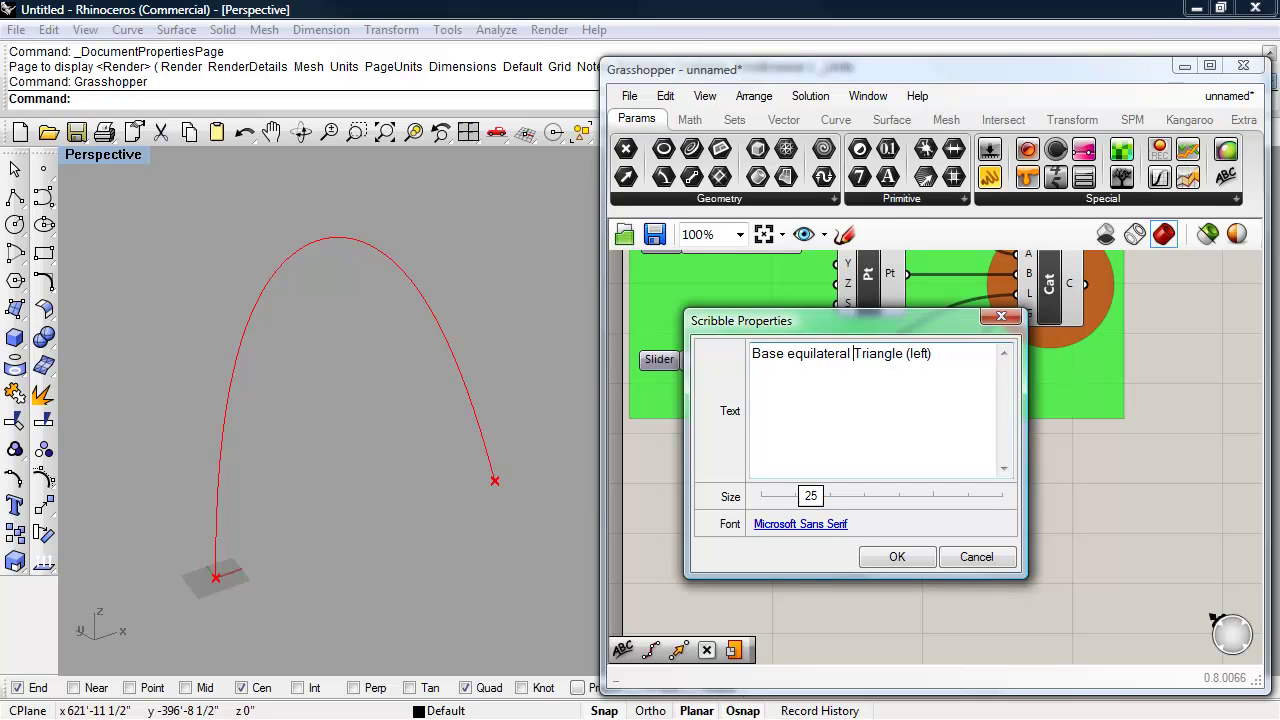
key("BackSpace")
type("E")
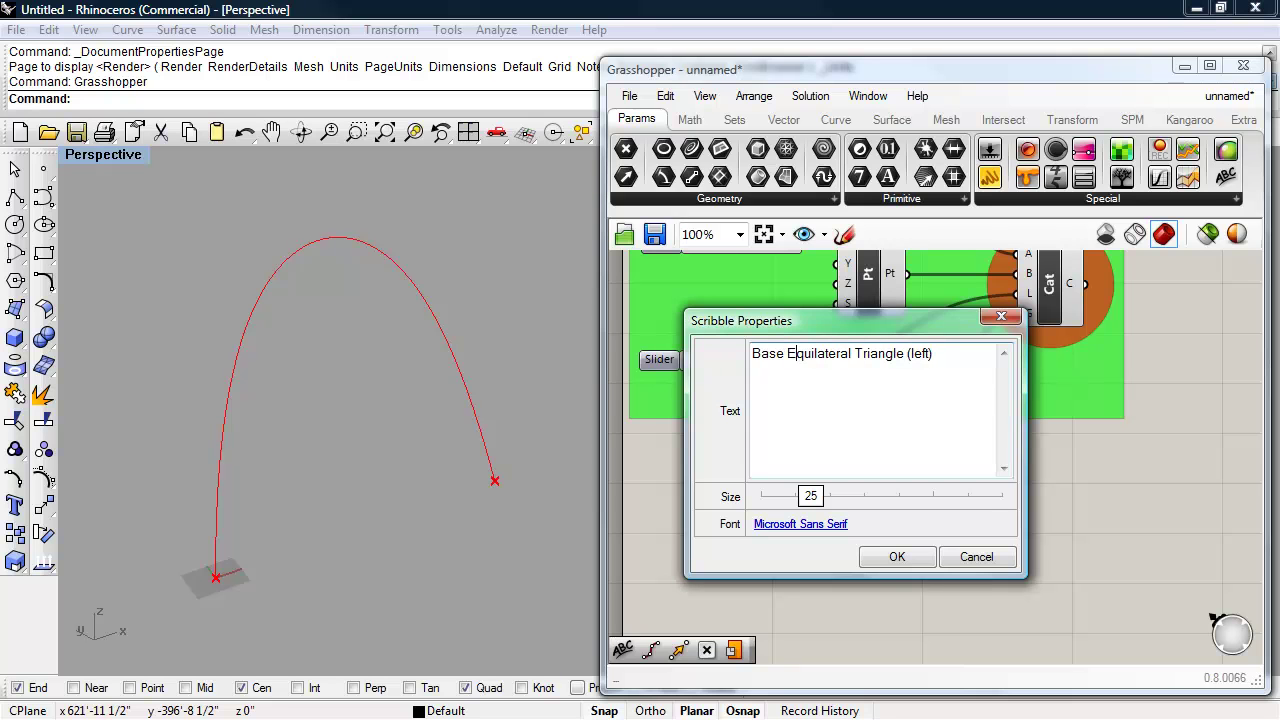
left_click(897, 557)
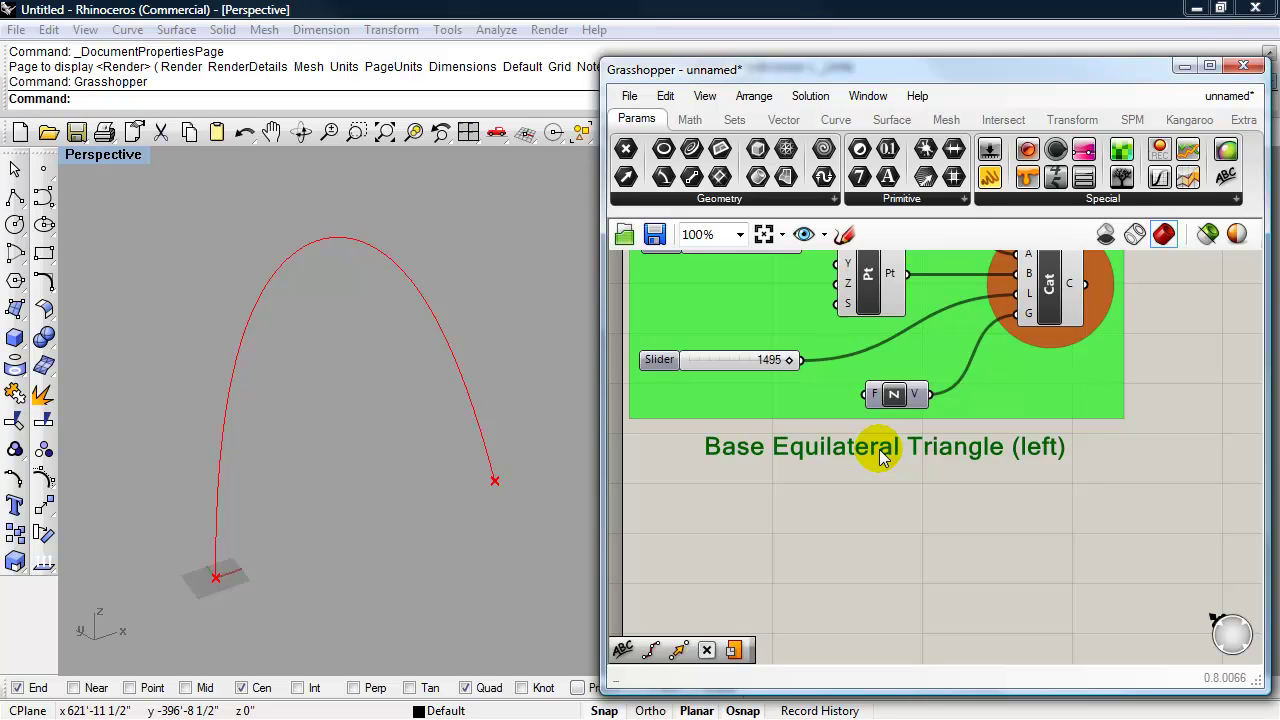
Add a Polygon component and position it beneath the Base Equilateral Triangle (left) title
right_click_drag(886, 507, 889, 467)
double_click(883, 502)
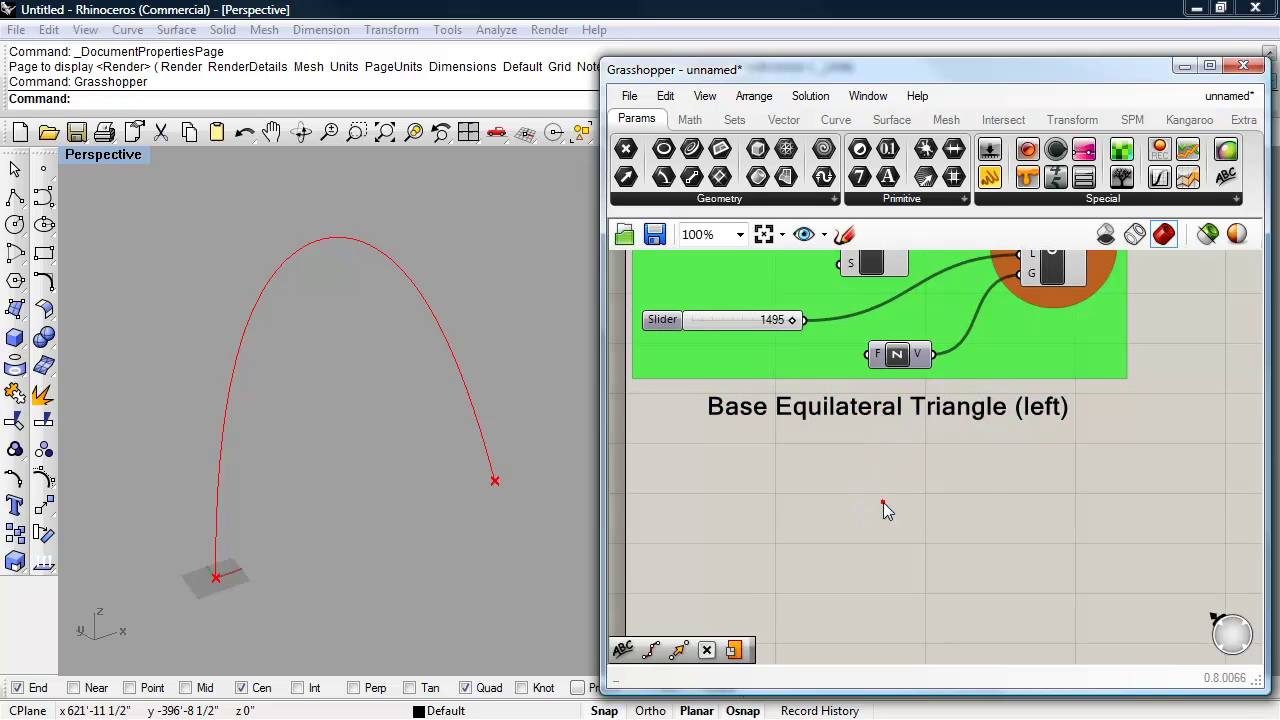
type("pol")
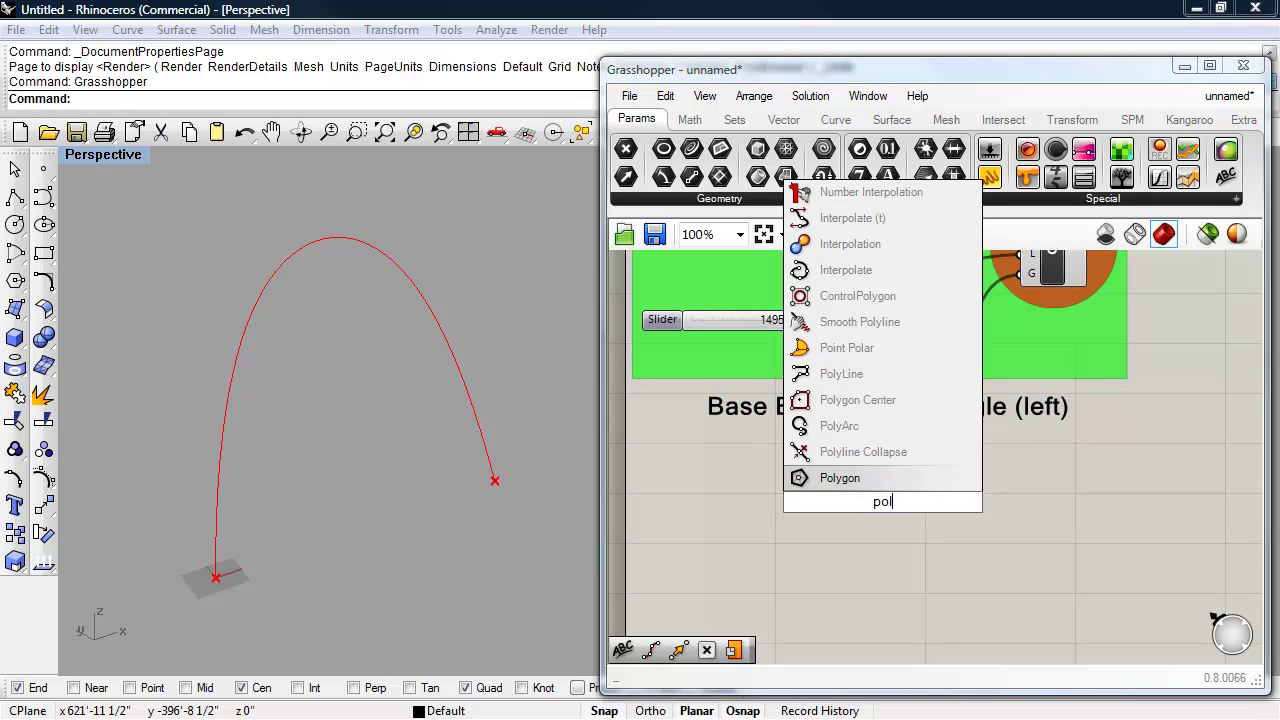
type("ygo")
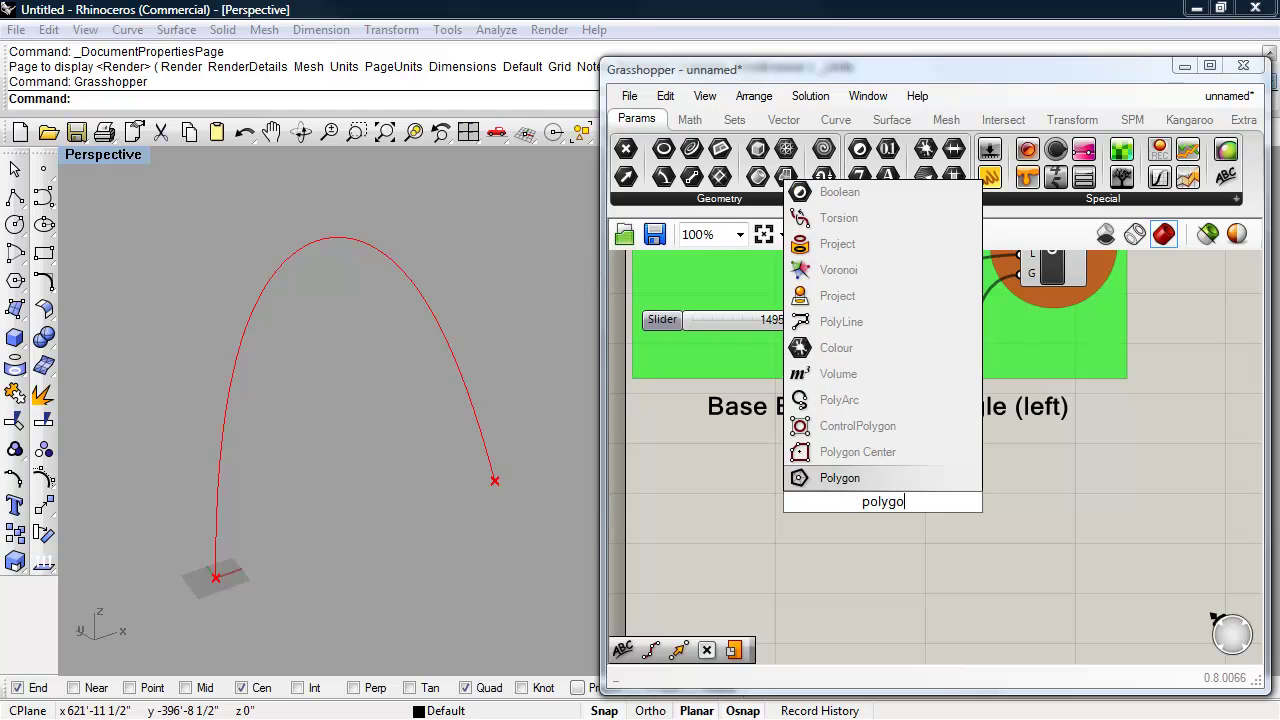
left_click(837, 481)
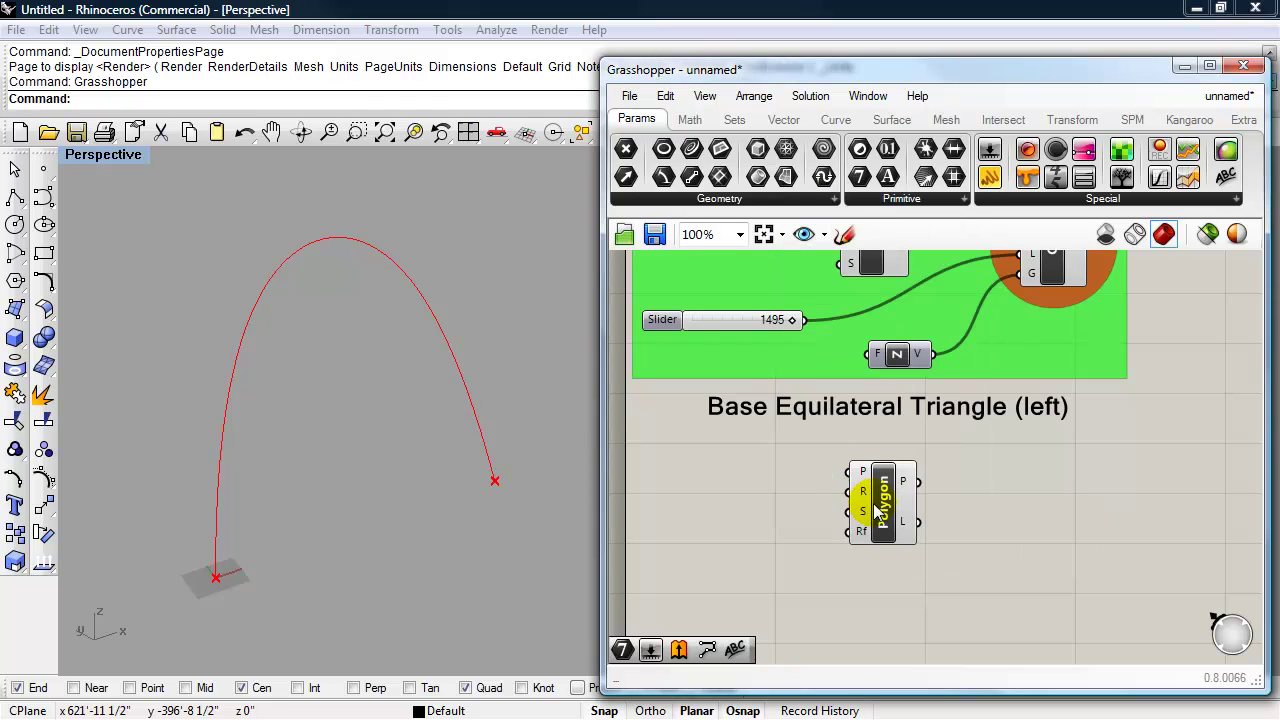
left_click_drag(858, 497, 864, 494)
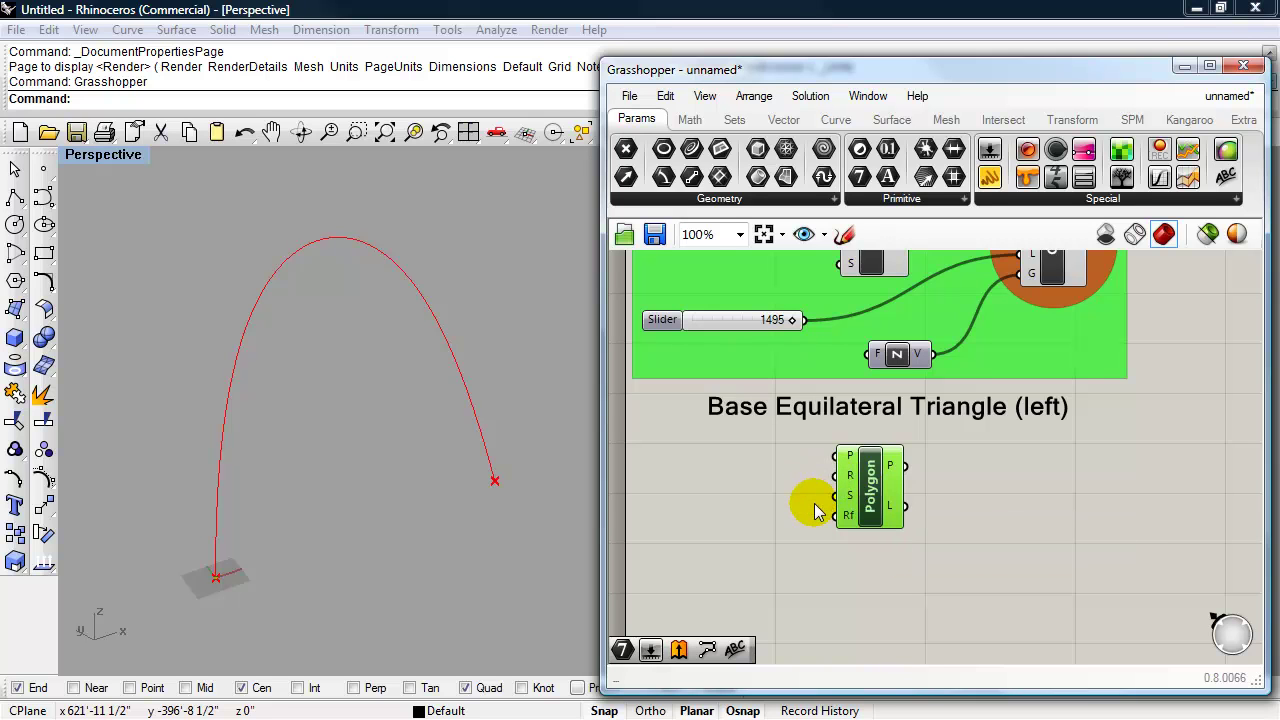
Duplicate the 630 slider beside the Polygon component, set the copy to 3, connect it to the S input and align it
right_click_drag(396, 543, 426, 494, "shift")
scroll(246, 560, "up", 8)
scroll(325, 532, "down", 3)
scroll(369, 506, "up", 5)
scroll(369, 506, "down", 5)
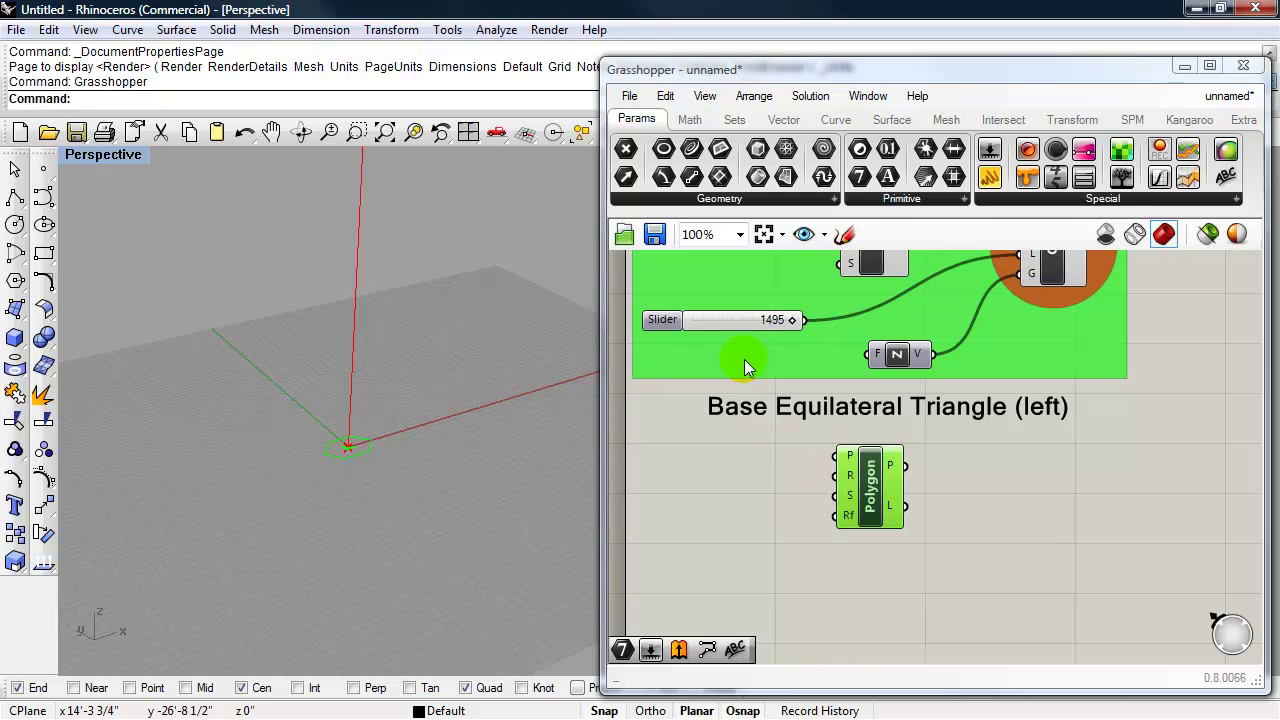
right_click_drag(758, 377, 757, 460)
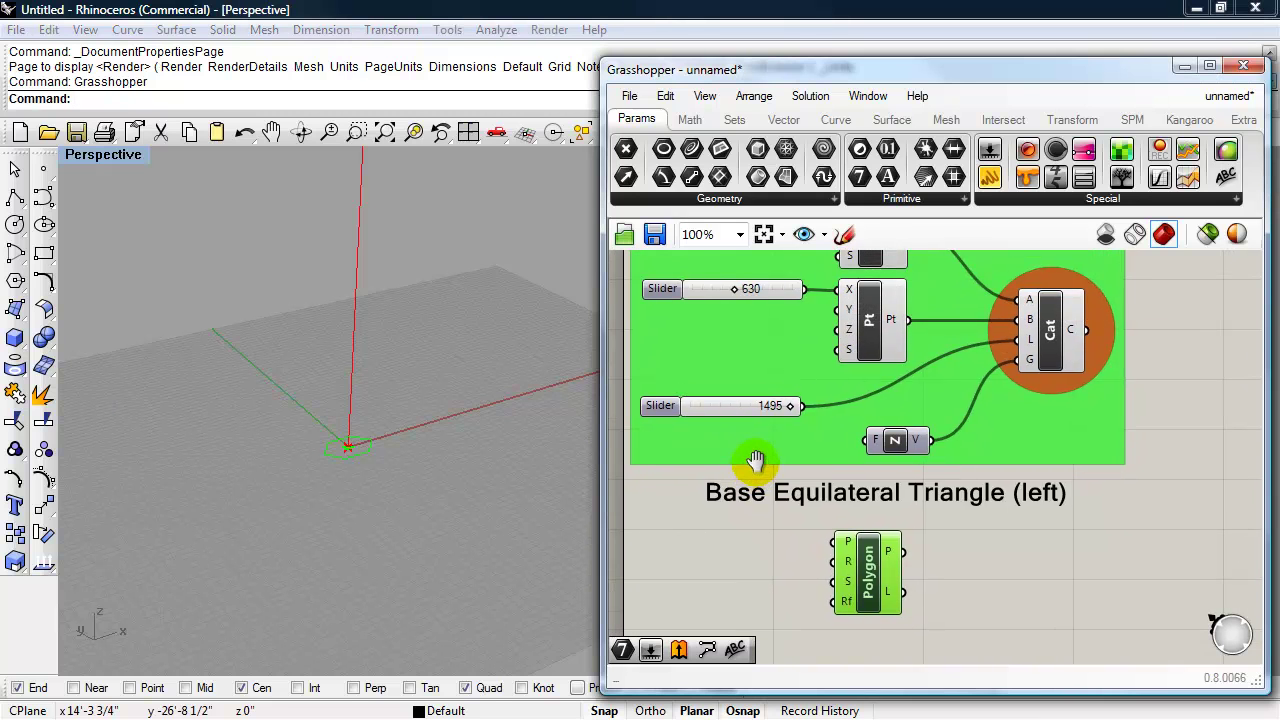
left_click(715, 287)
left_click_drag(715, 287, 710, 590, "alt")
double_click(706, 587)
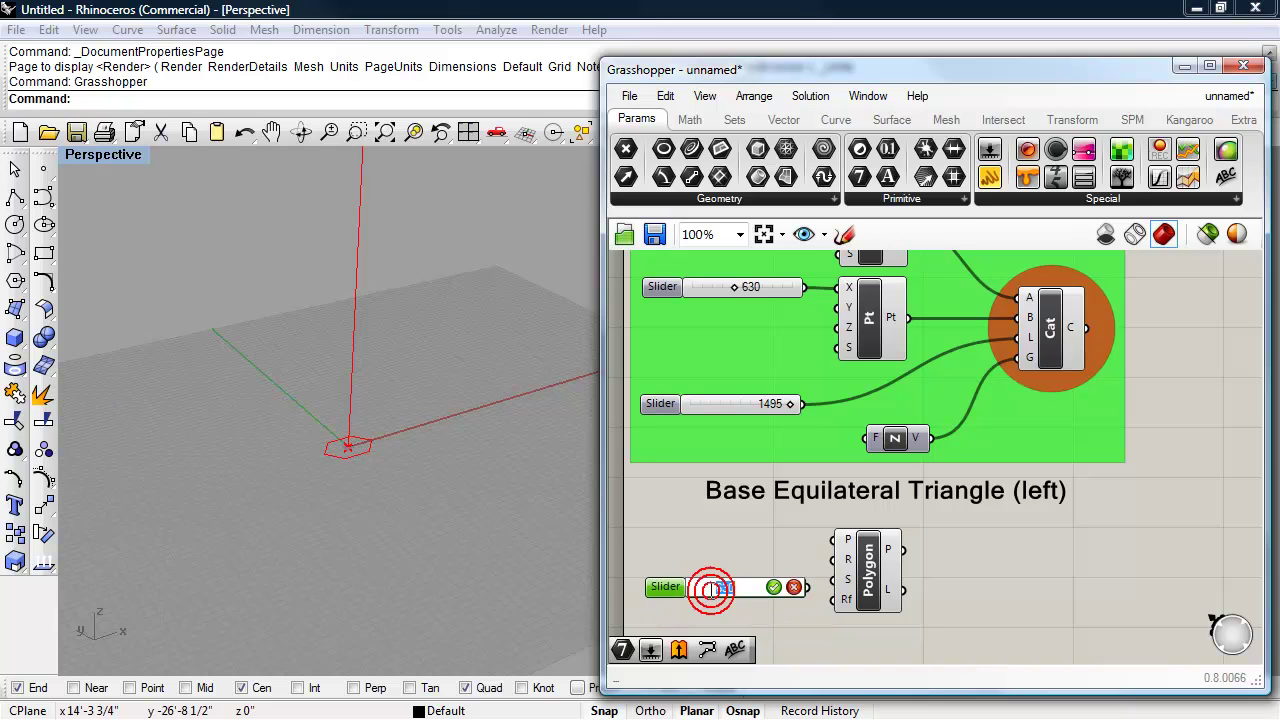
type("3")
left_click(773, 587)
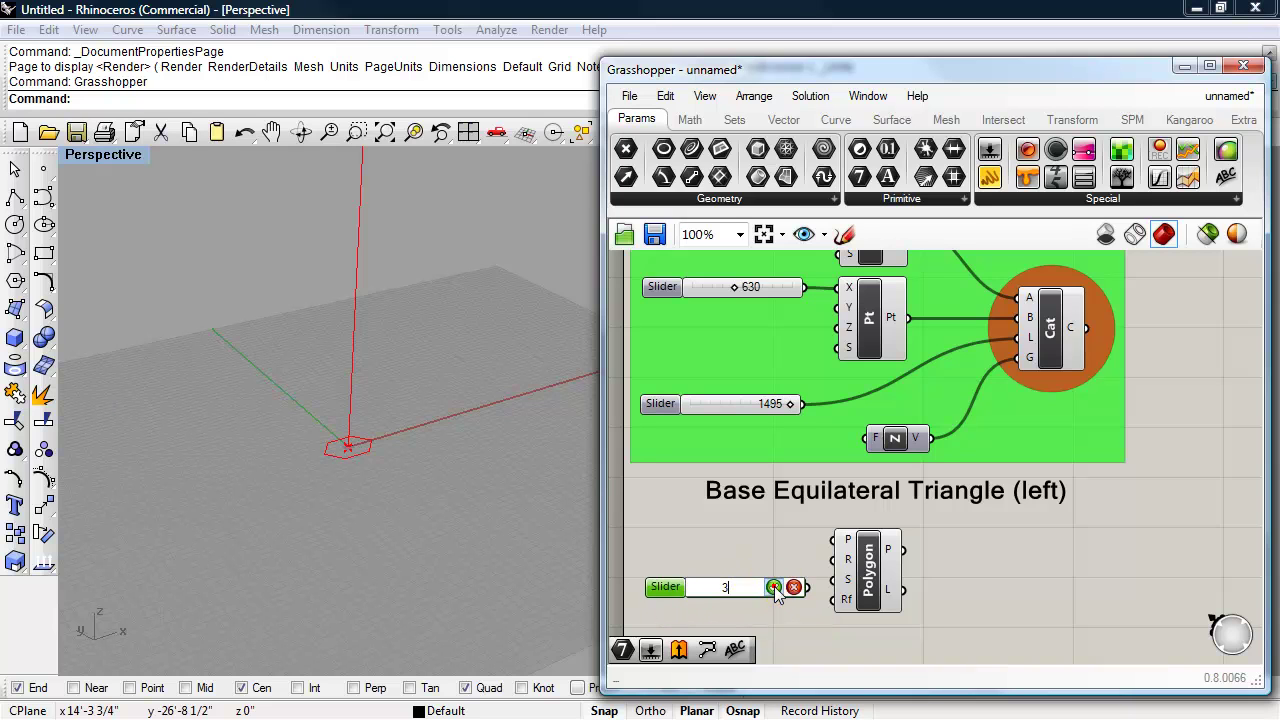
left_click_drag(808, 587, 769, 580)
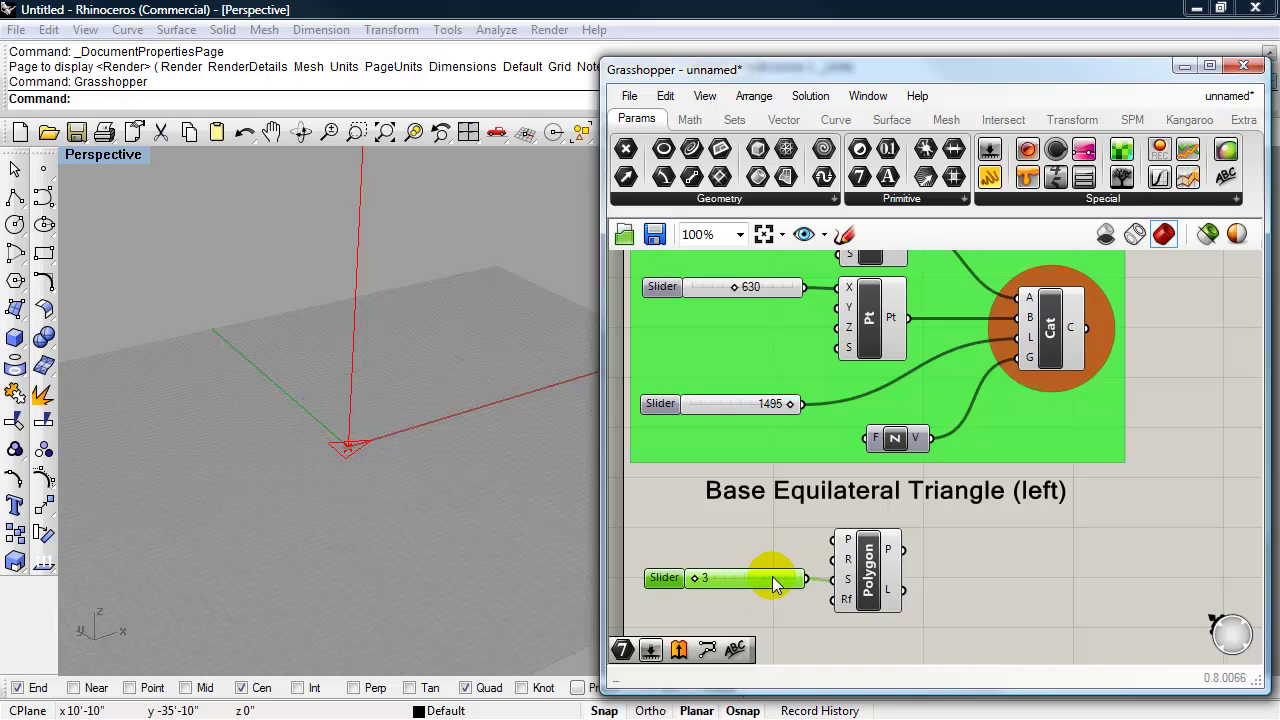
left_click_drag(773, 579, 771, 581)
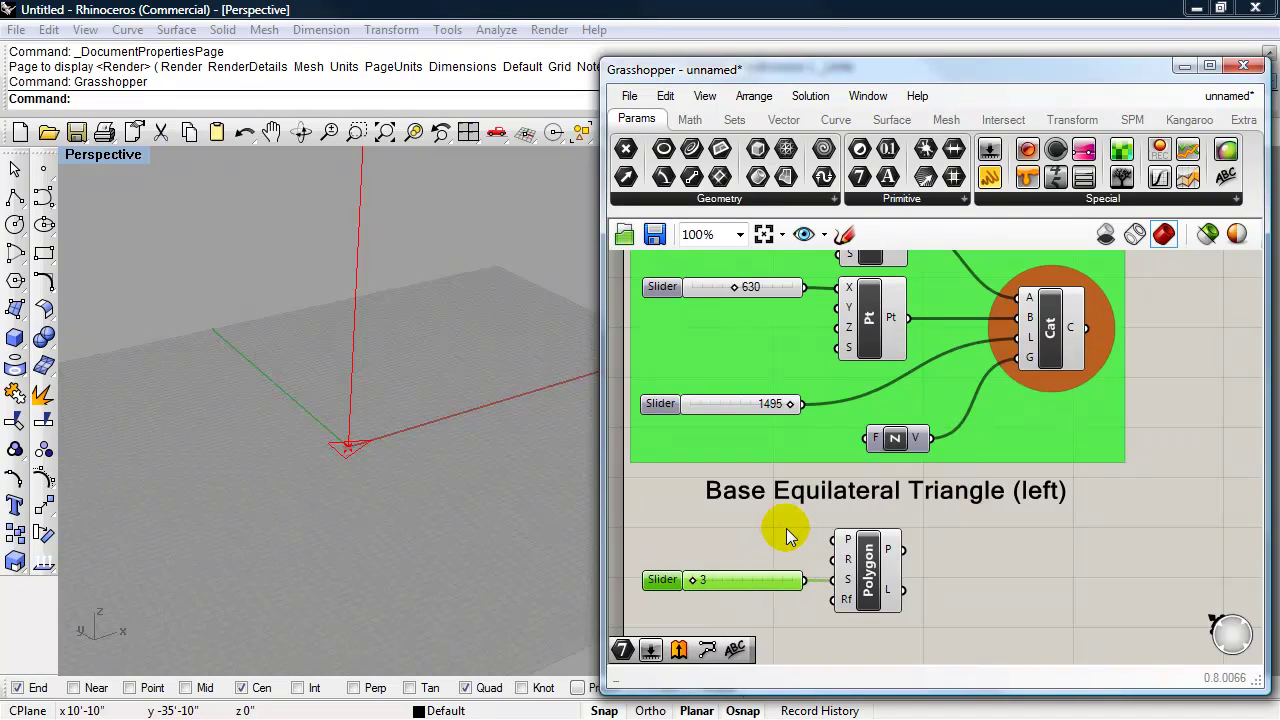
Duplicate the 630 slider again, place the copy above the 3 slider and connect it to the Polygon's R input
left_click(719, 290)
left_click_drag(719, 290, 708, 538, "alt")
left_click(808, 544)
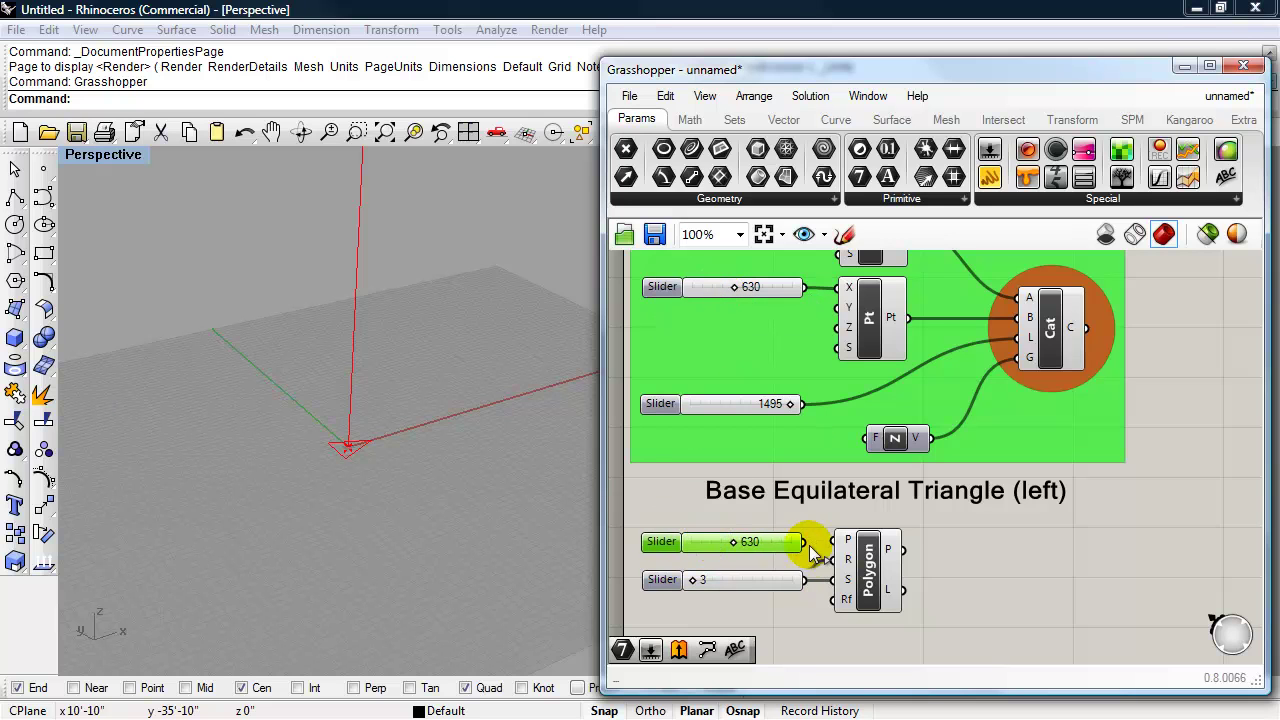
left_click_drag(807, 543, 835, 559)
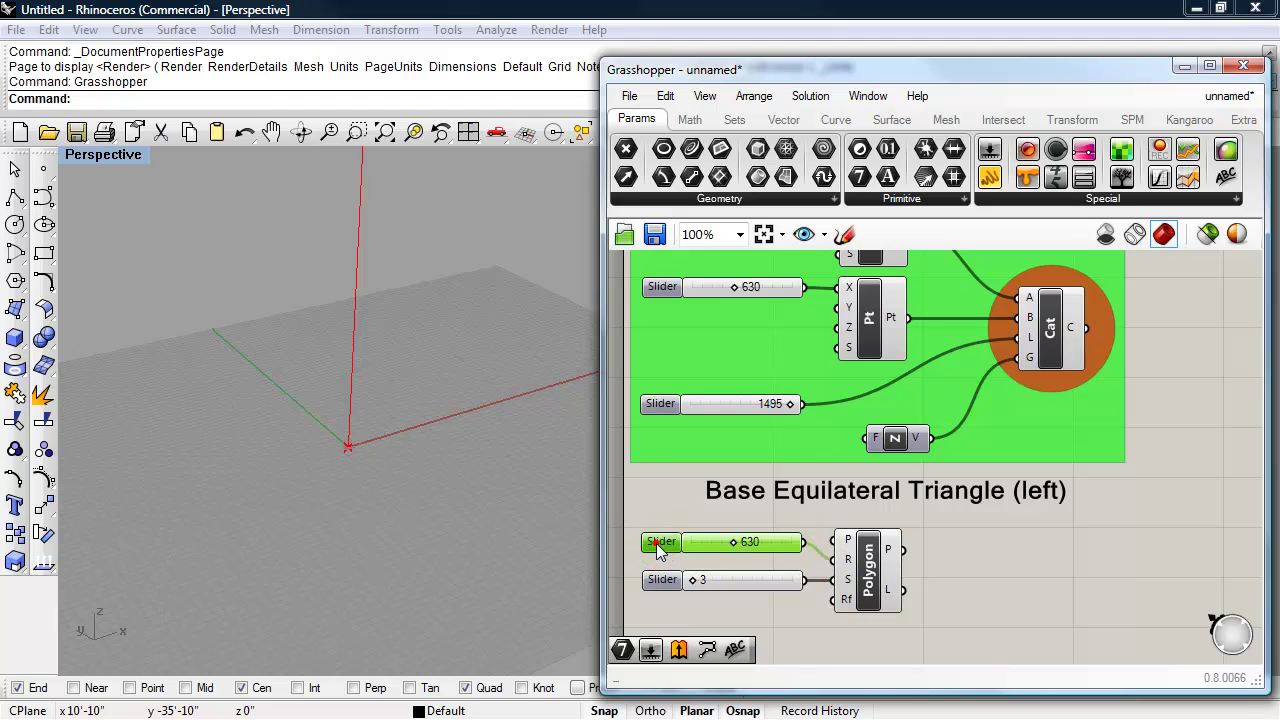
Set the radius slider to R rounding with 4 digits and a value of 31.1769
double_click(659, 545)
left_click(636, 455)
left_click_drag(640, 482, 697, 482)
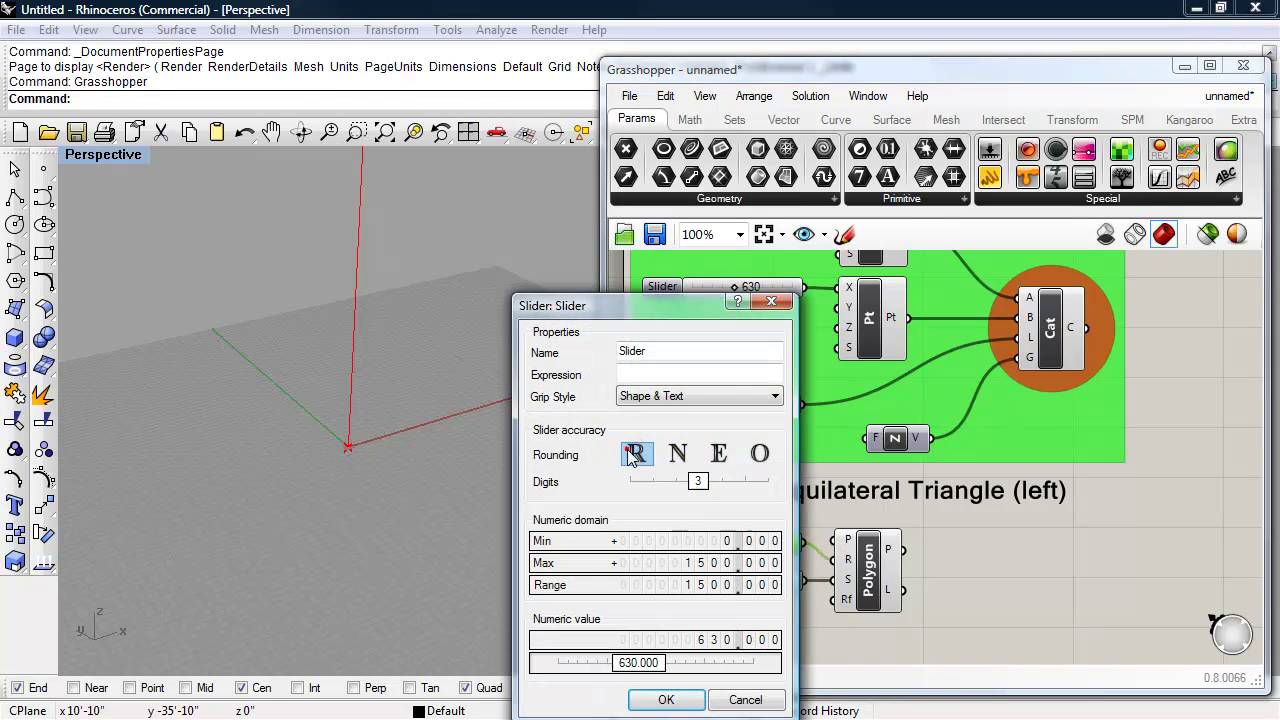
left_click(698, 485)
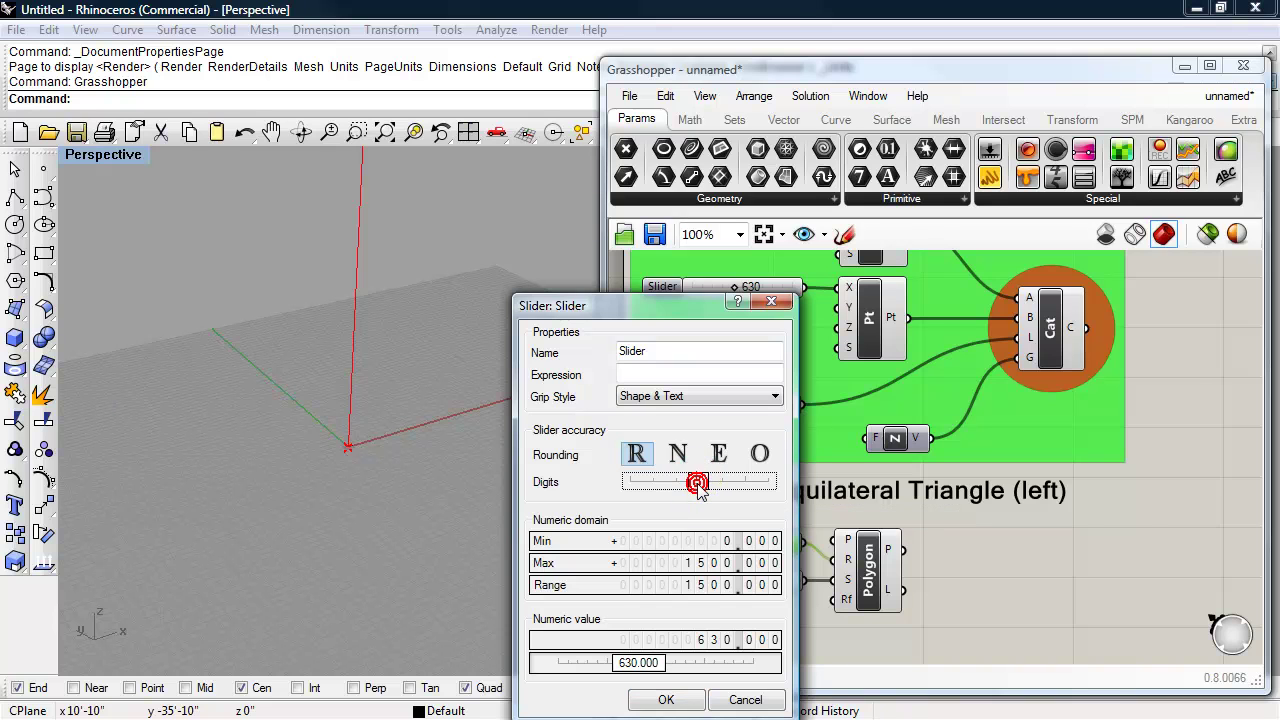
left_click_drag(705, 484, 715, 489)
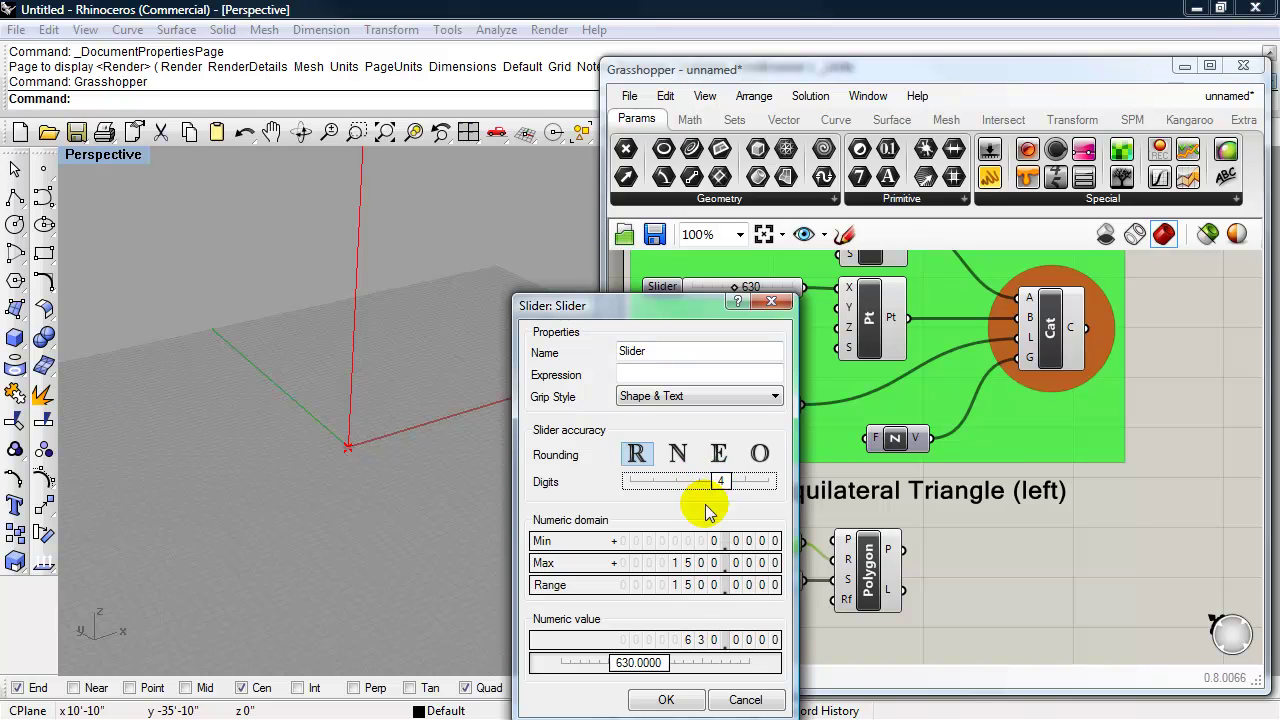
double_click(652, 665)
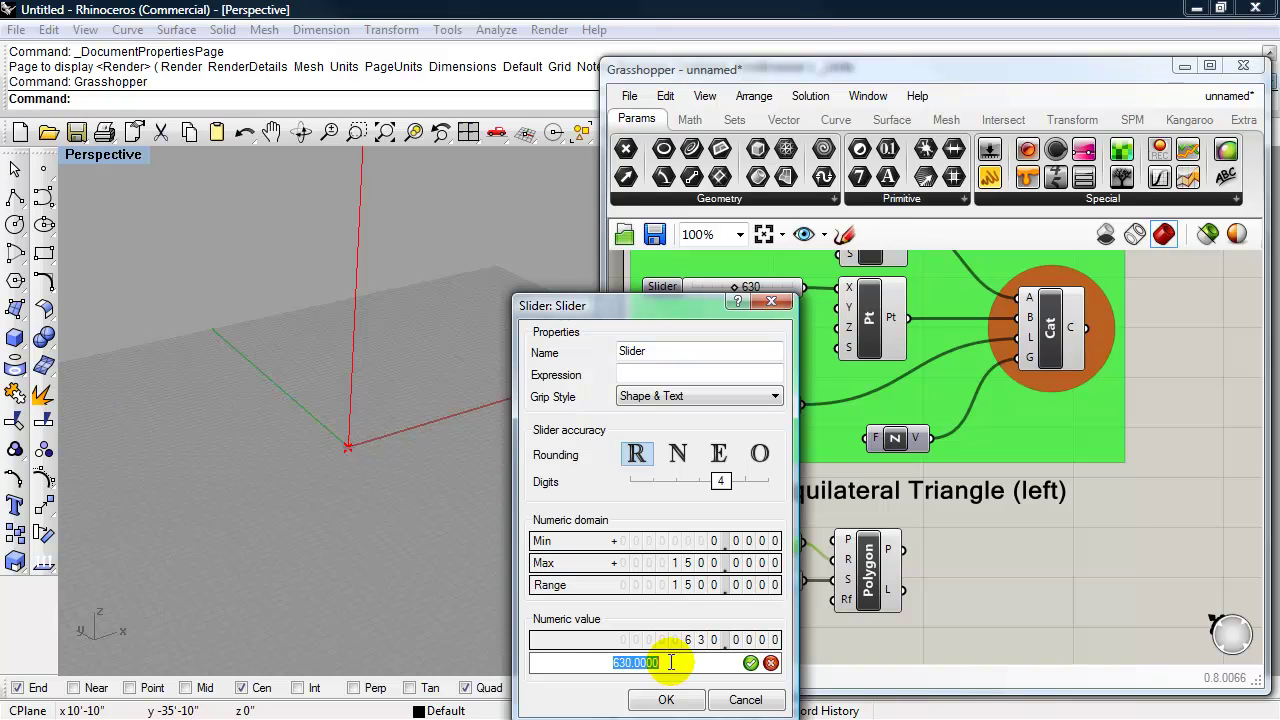
type("31.1769")
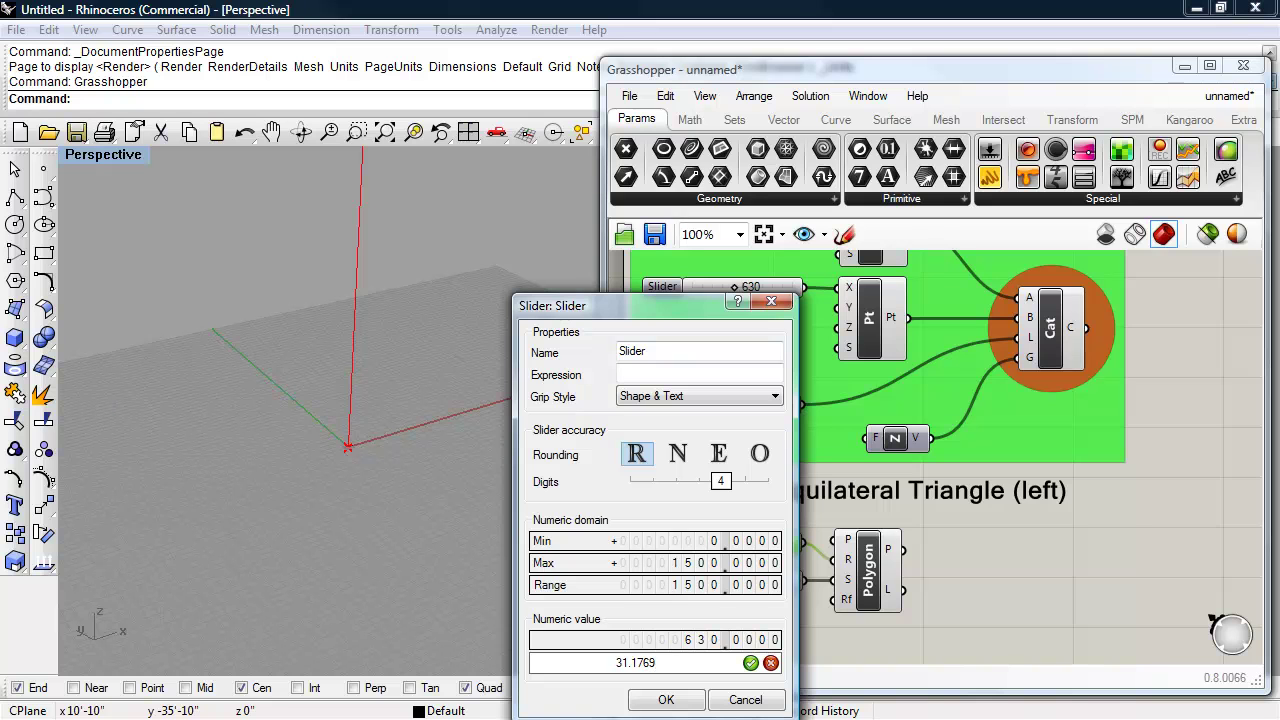
left_click(751, 663)
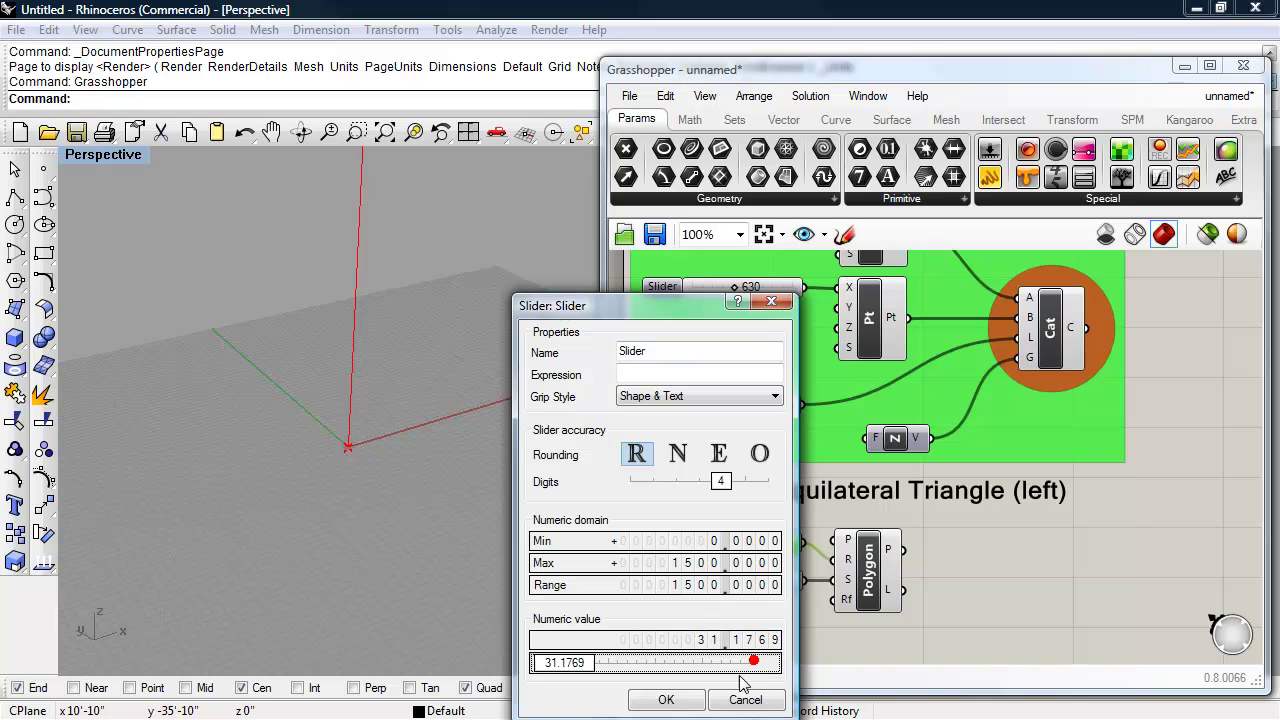
left_click(666, 700)
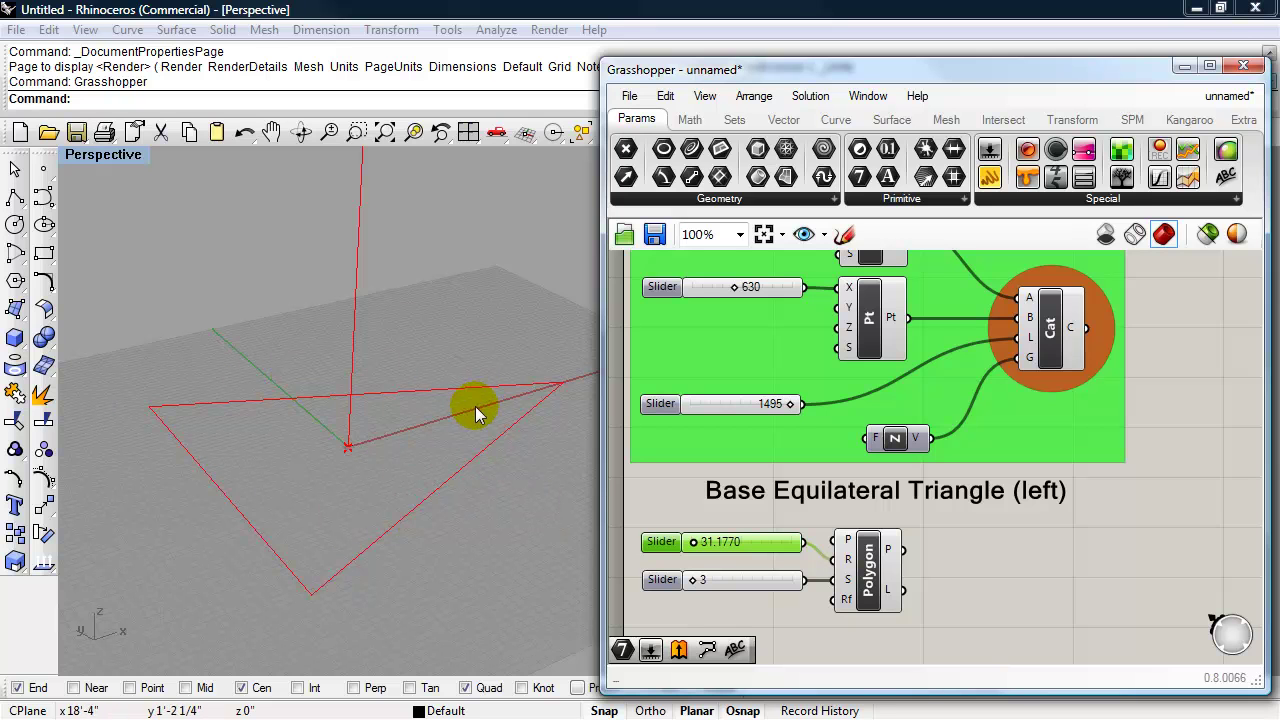
Group the Polygon component and give the group a blob outline
type("ZE")
key("Return")
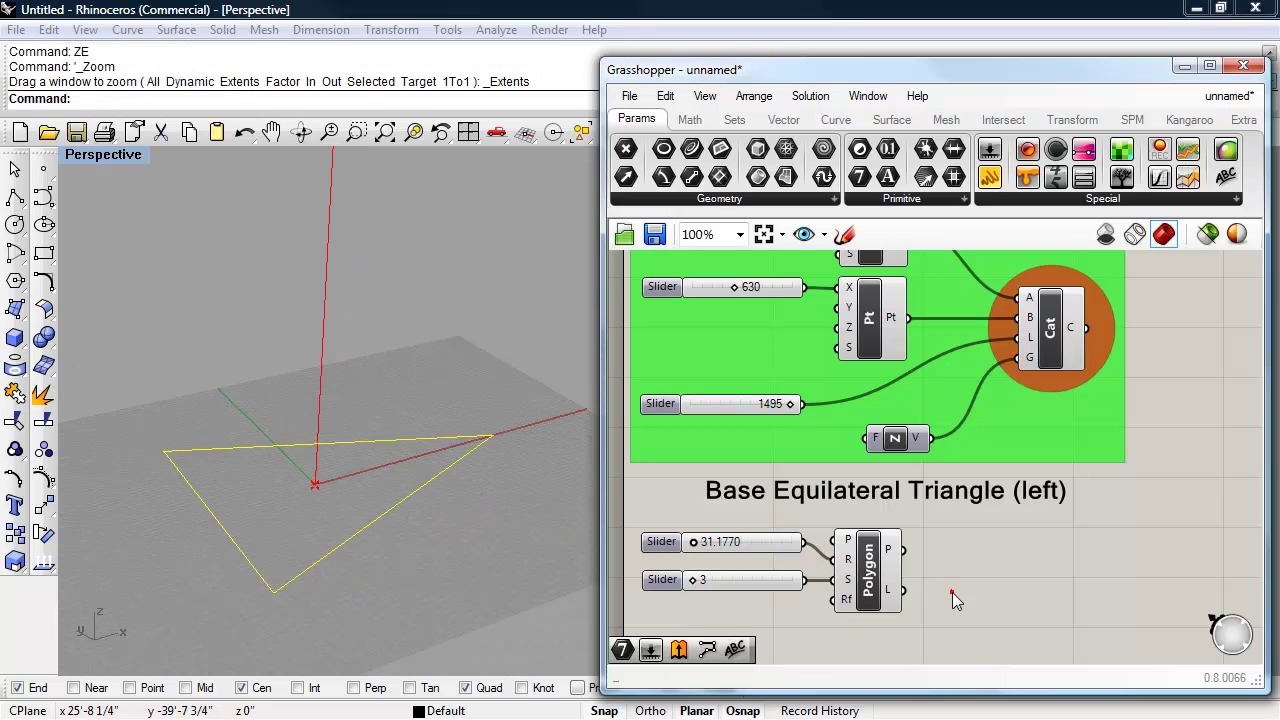
left_click(871, 569)
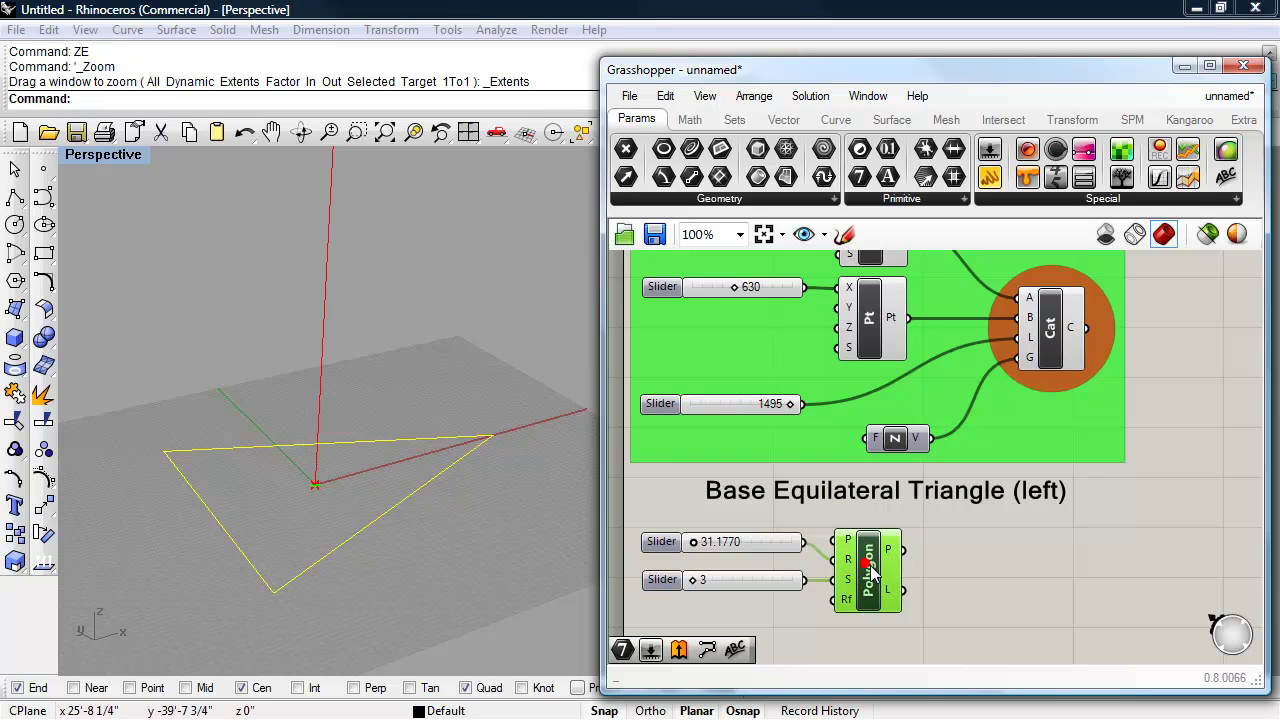
left_click(960, 570)
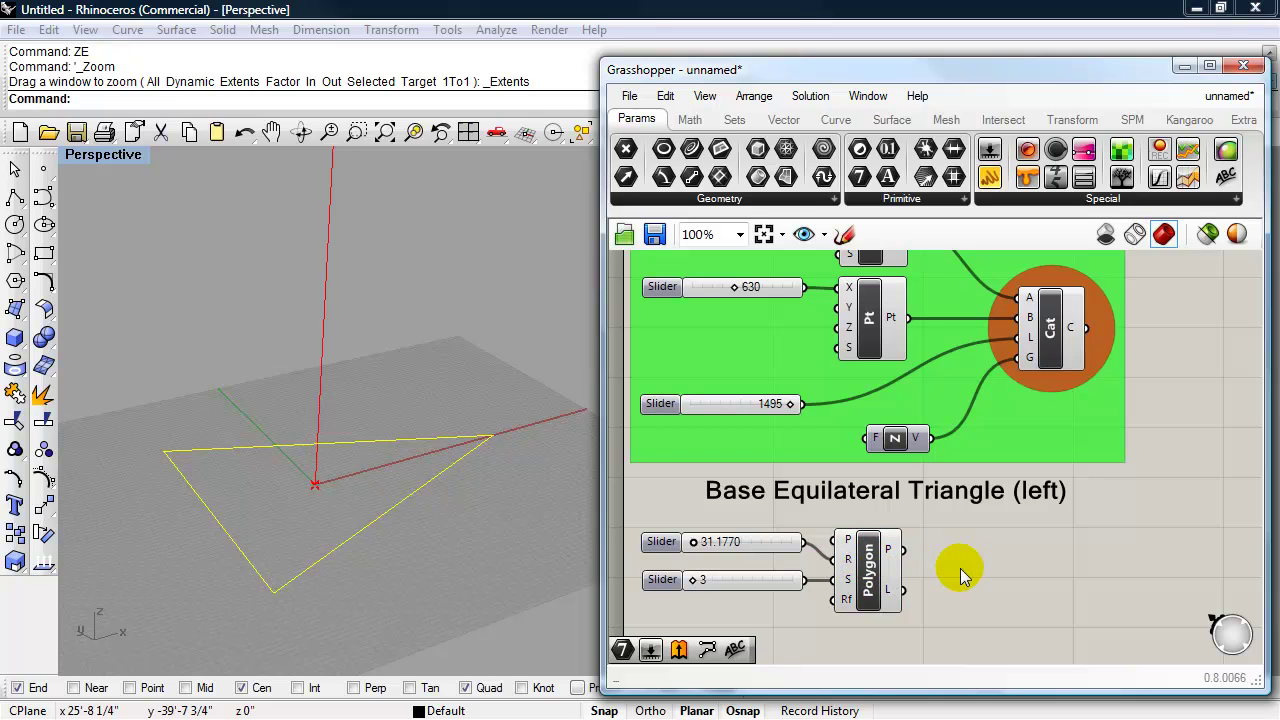
left_click(873, 566)
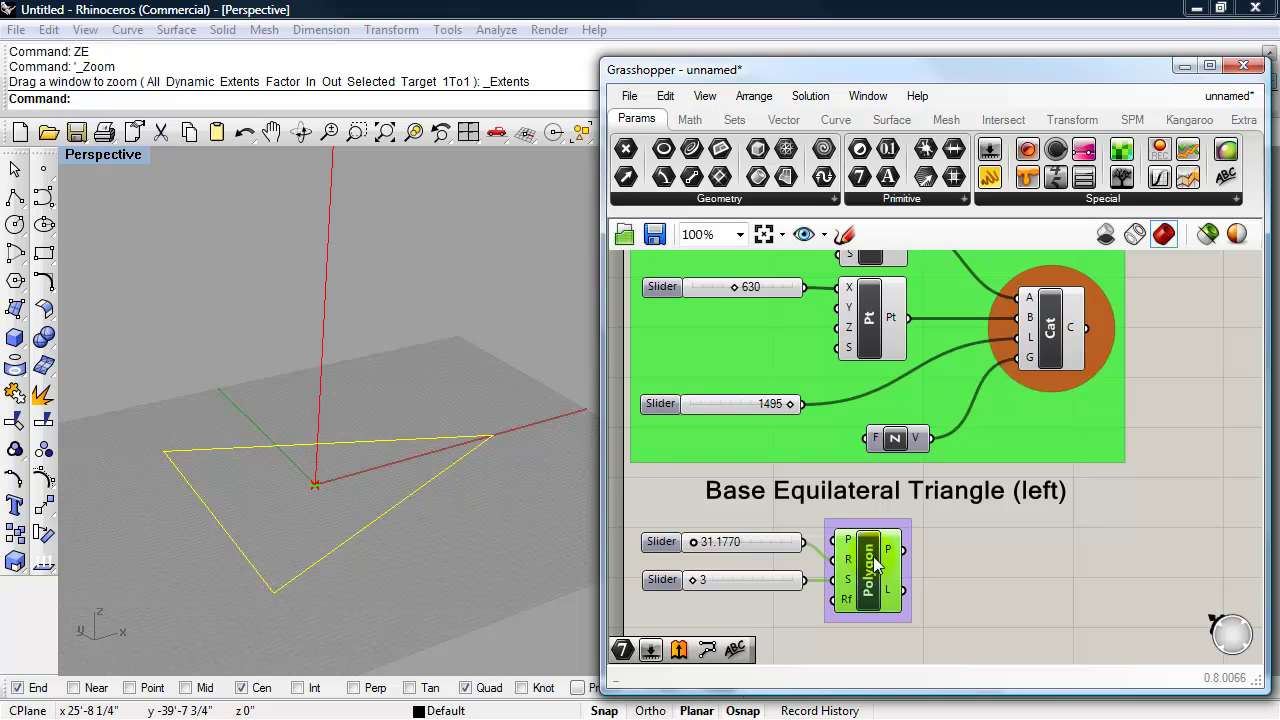
left_click(903, 521)
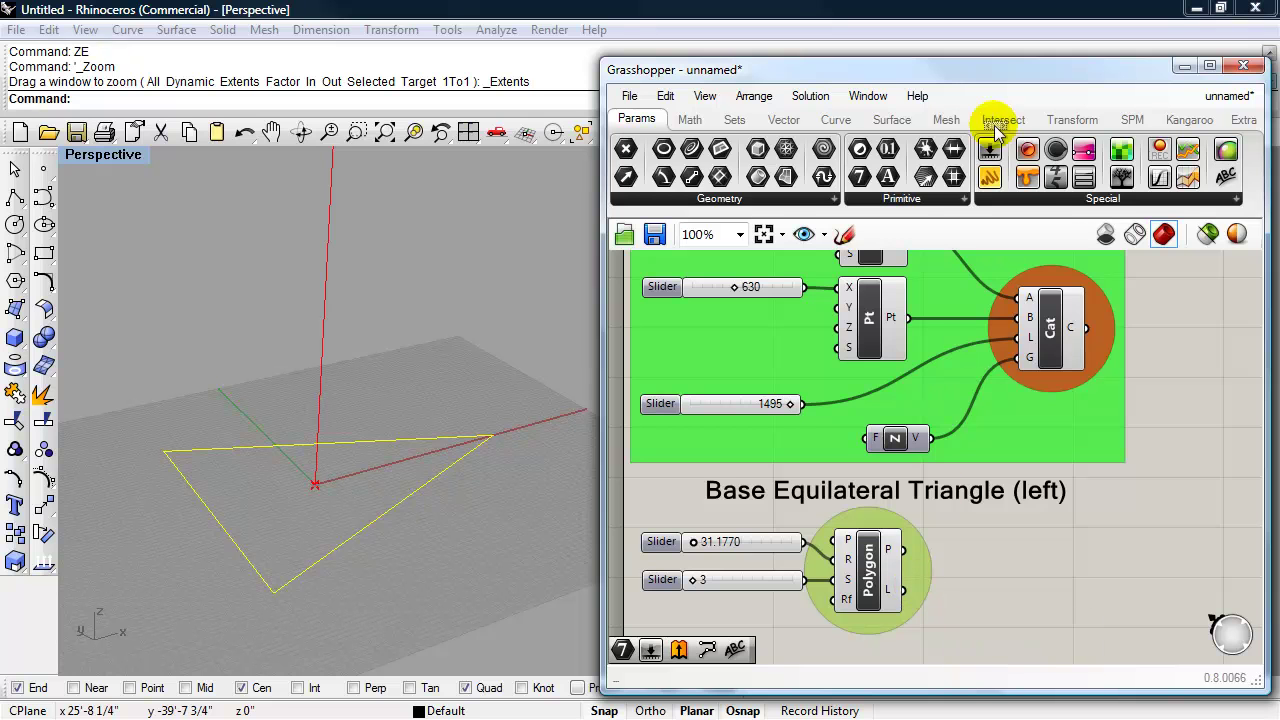
Reposition the Grasshopper window for more room and colour the Polygon's blob group red with R 255, G 0 and B 0
left_click_drag(988, 72, 795, 33)
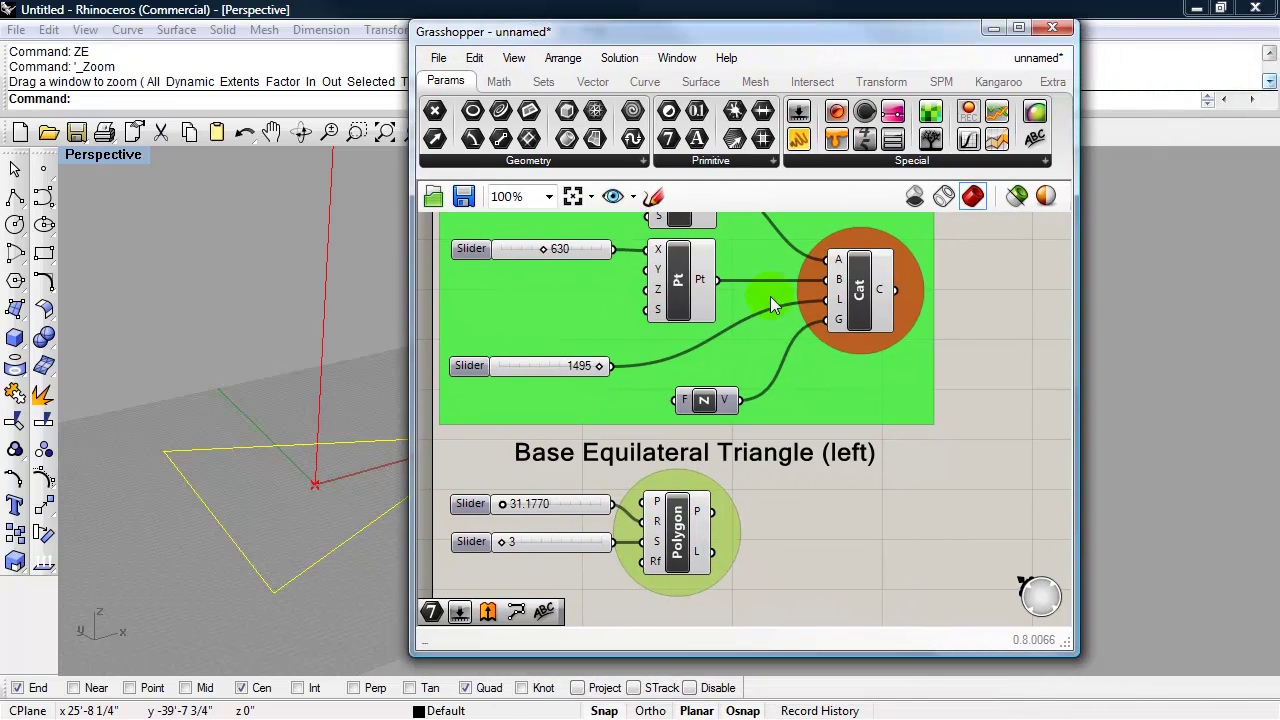
right_click(726, 527)
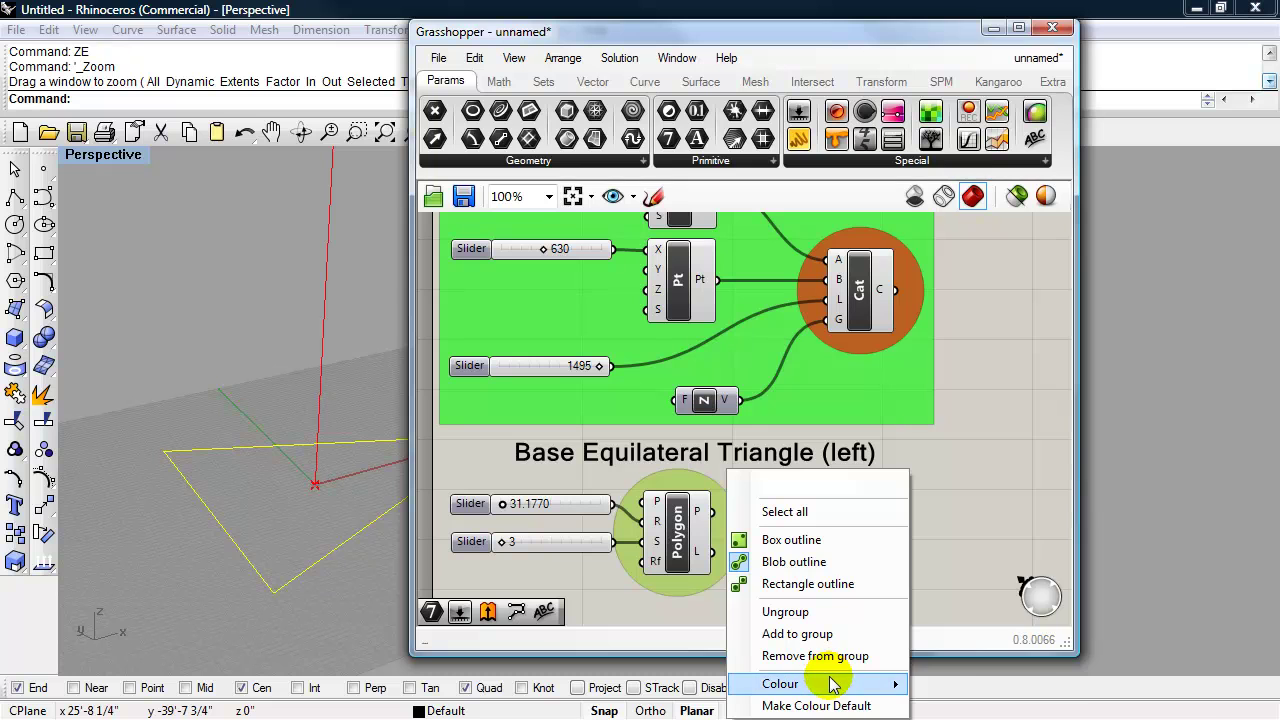
mouse_move(828, 680)
left_click_drag(1083, 553, 942, 575)
left_click_drag(1150, 593, 1001, 597)
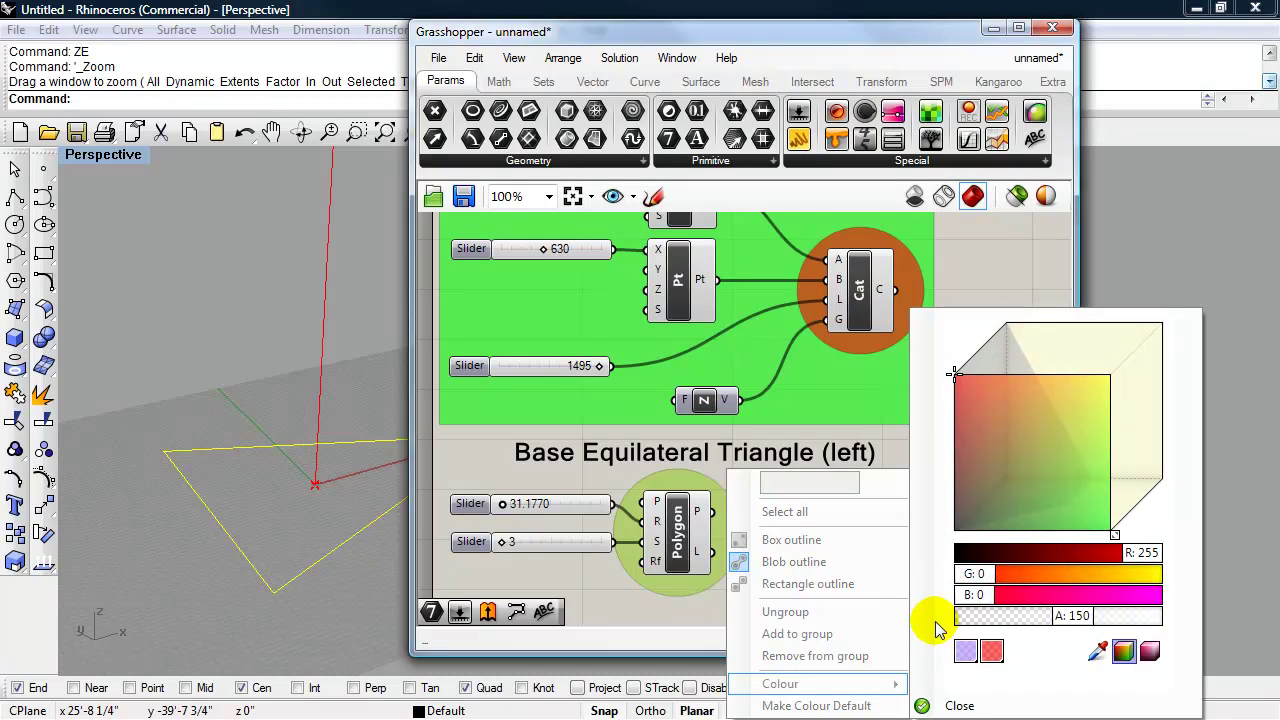
left_click(924, 704)
left_click(1157, 263)
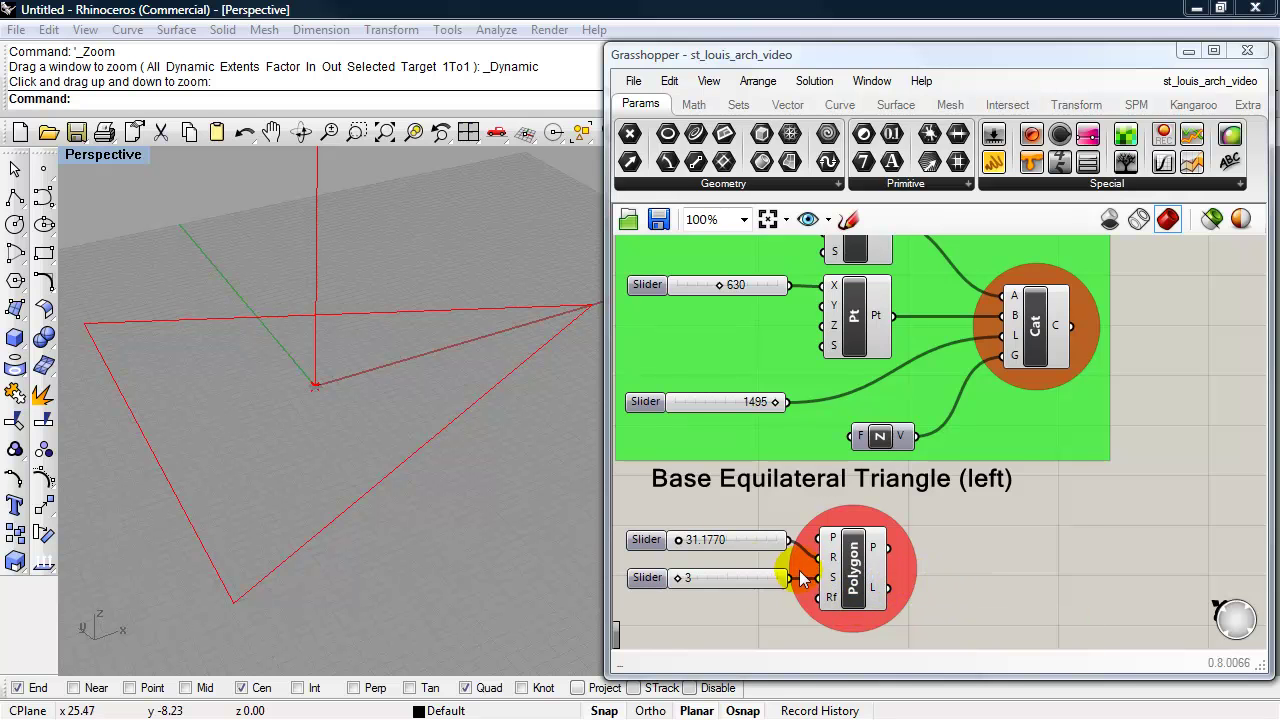
Group the Polygon component together with its radius slider and its 3 slider
left_click_drag(957, 610, 678, 531)
key("ctrl+g")
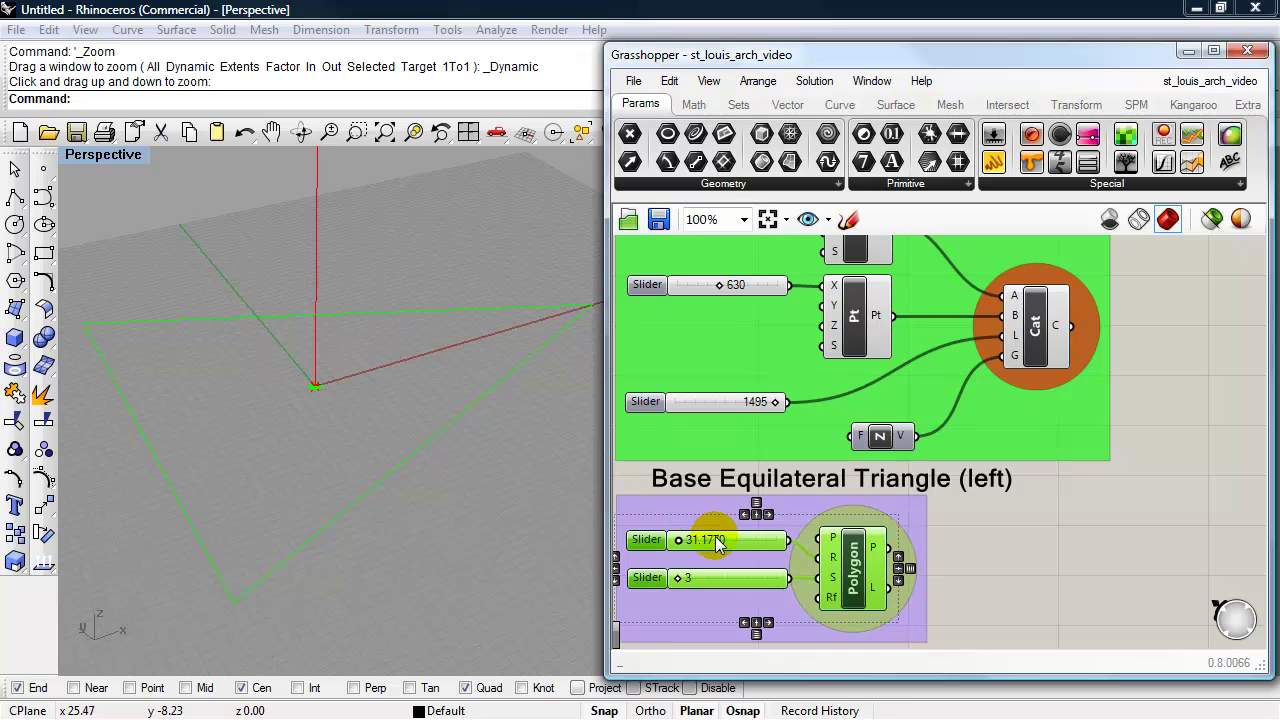
left_click(1013, 562)
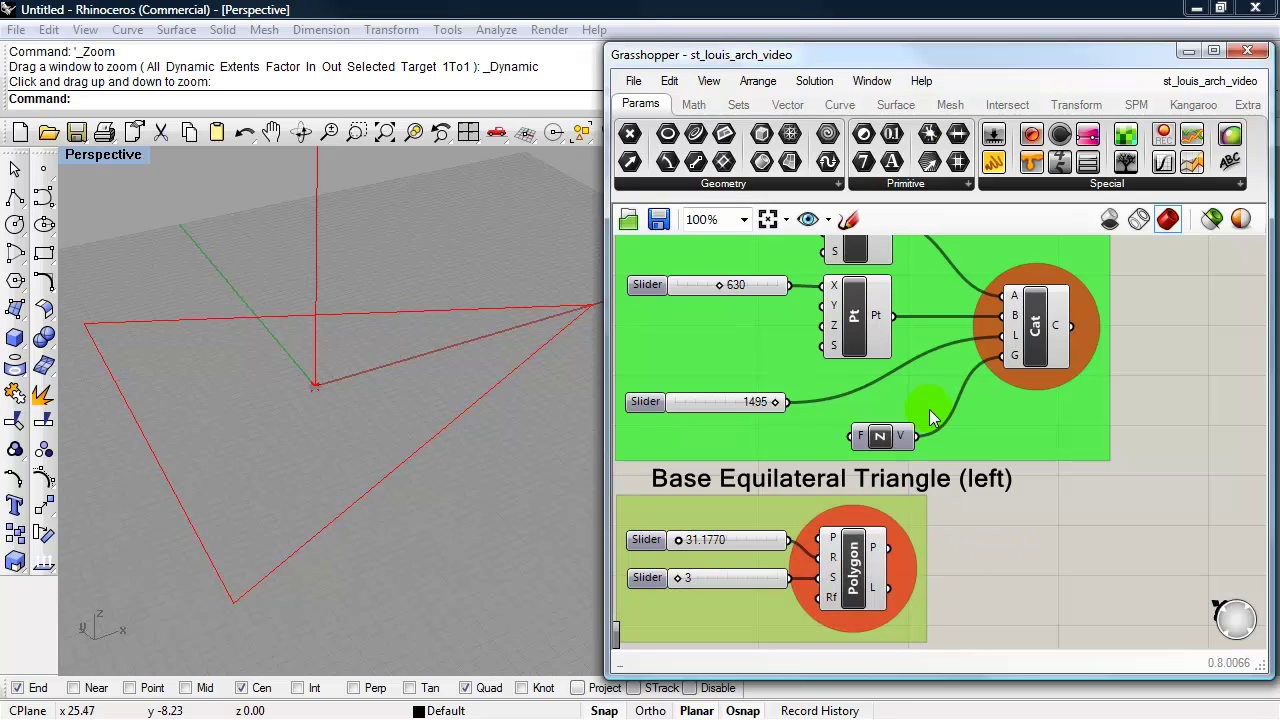
Colour the box group around the Polygon and its sliders blue, reducing R and G to 0, and reposition the Grasshopper window as needed
left_click_drag(967, 57, 650, 40)
left_click_drag(563, 531, 563, 531)
right_click(595, 490)
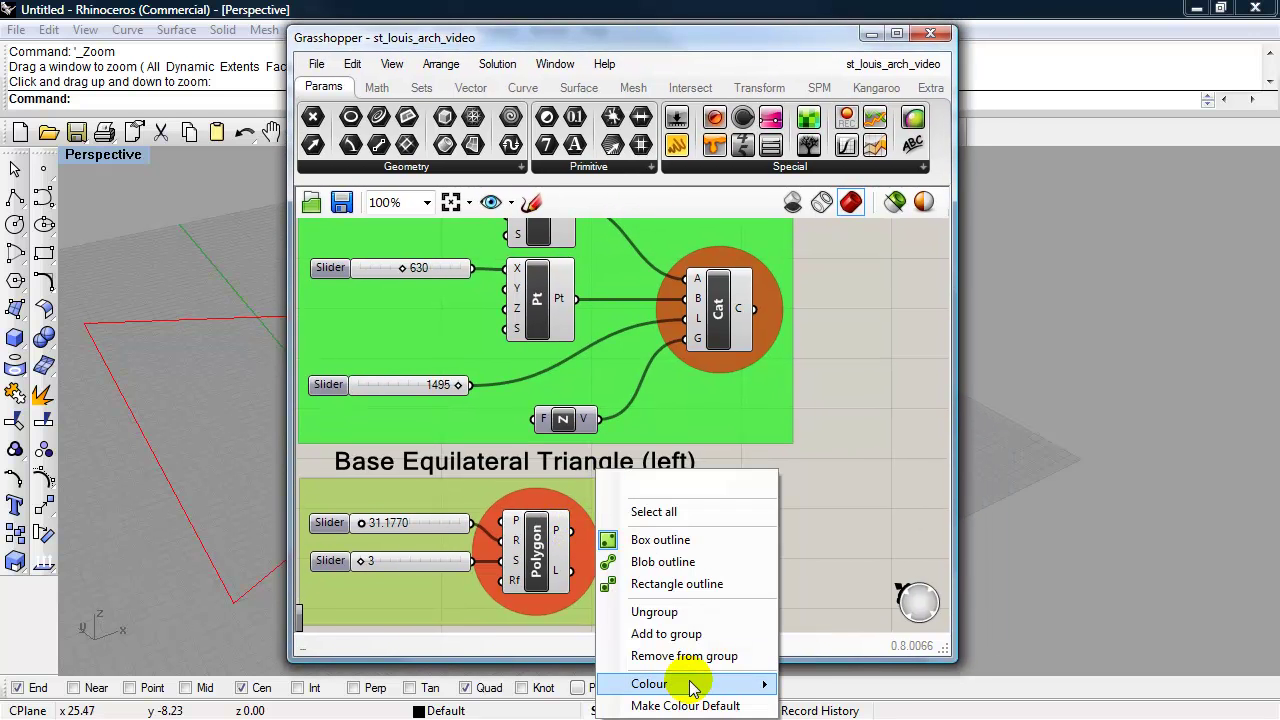
mouse_move(649, 684)
left_click(883, 617)
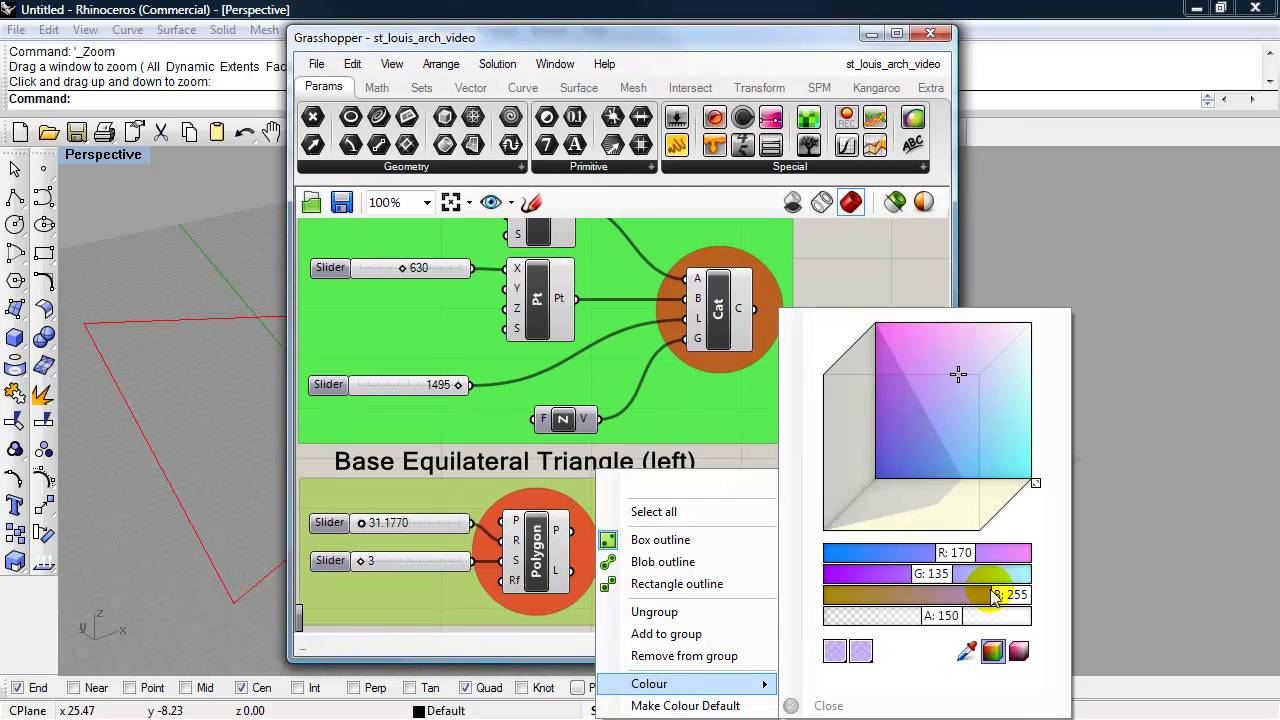
left_click_drag(928, 573, 785, 577)
left_click_drag(950, 553, 805, 555)
left_click(828, 705)
left_click(705, 576)
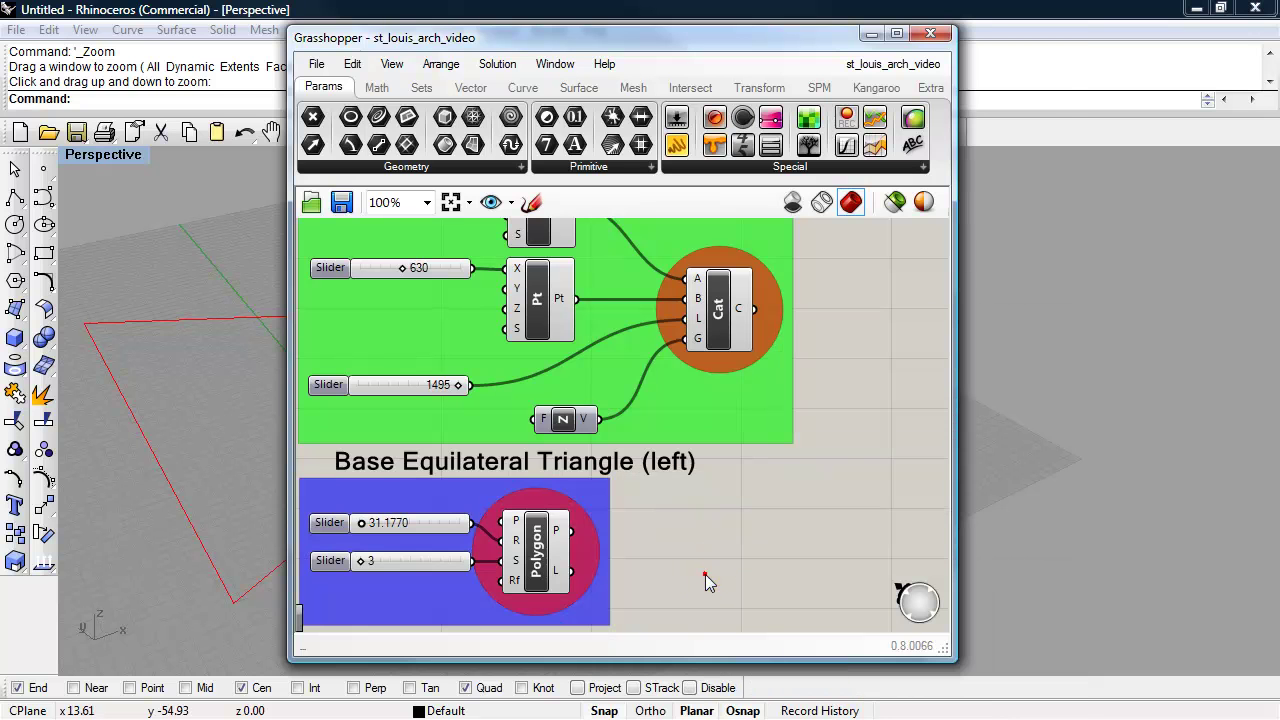
left_click_drag(715, 48, 967, 55)
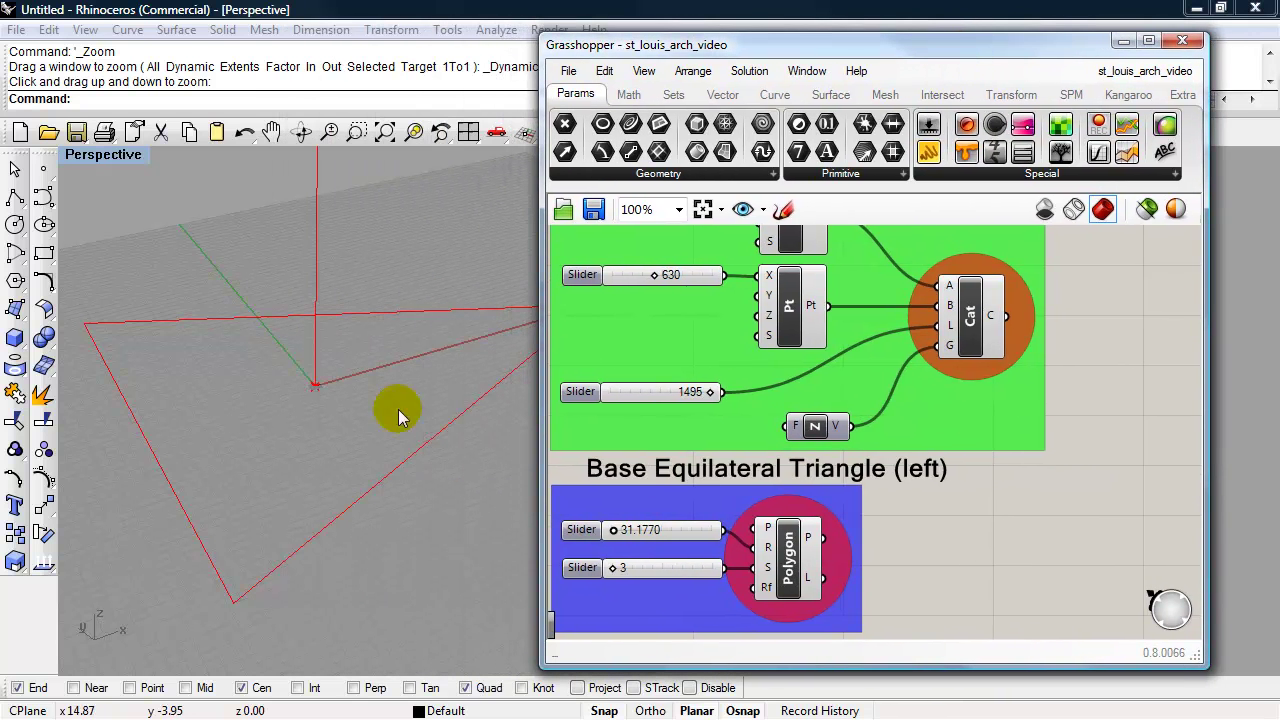
Add a Move component to the canvas, to the right of the Polygon group
scroll(371, 518, "down", 6)
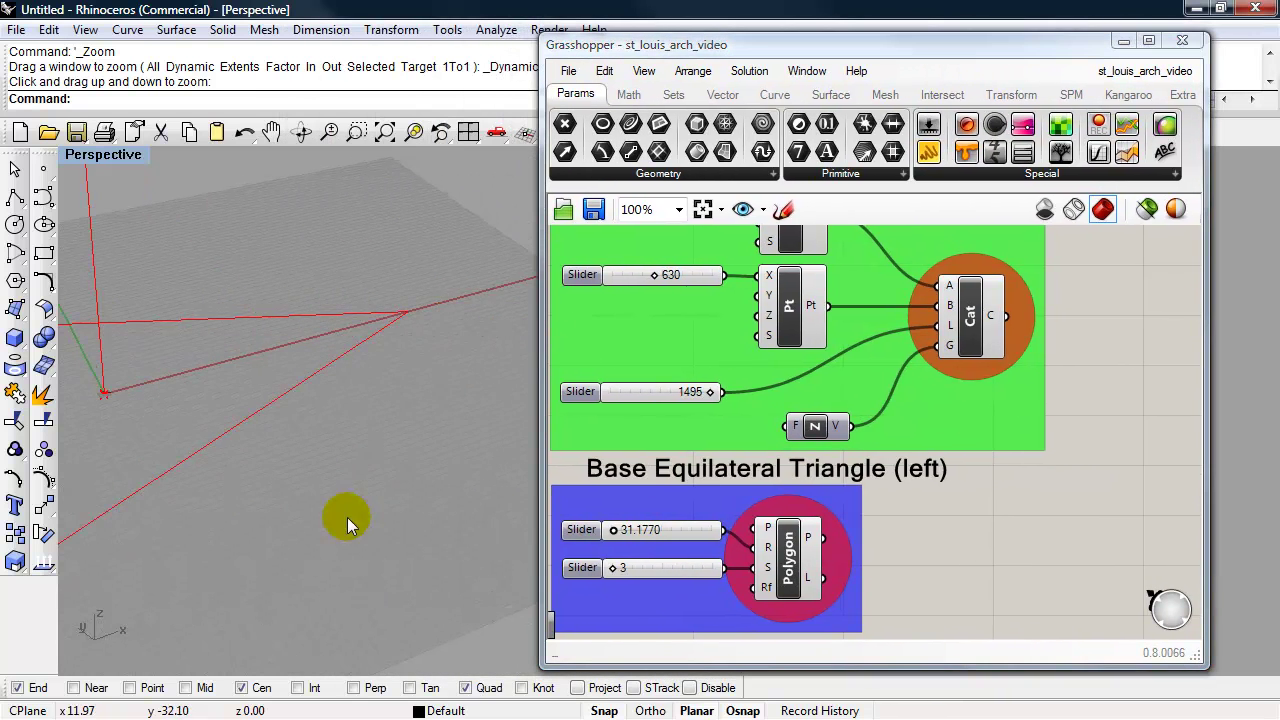
mouse_move(346, 518)
right_mouse_down()
mouse_move(386, 500)
mouse_move(319, 539)
mouse_move(362, 521)
mouse_move(343, 529)
right_mouse_up()
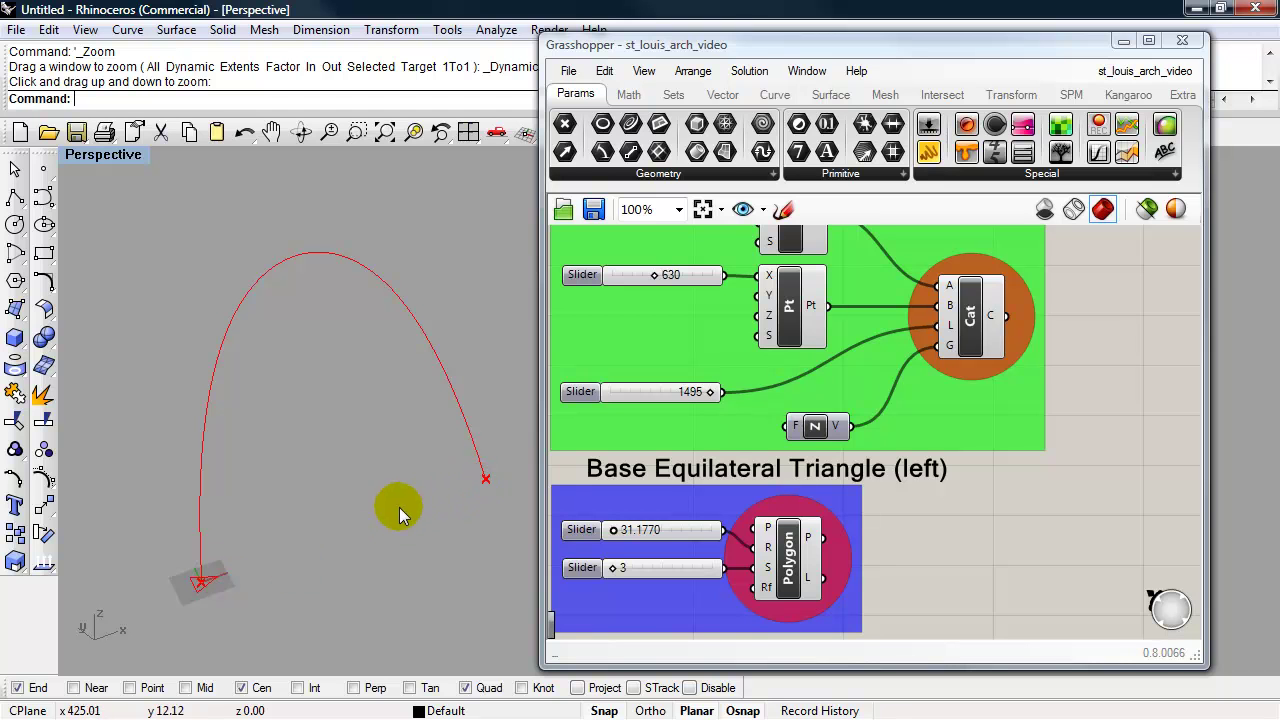
right_click_drag(961, 564, 956, 566)
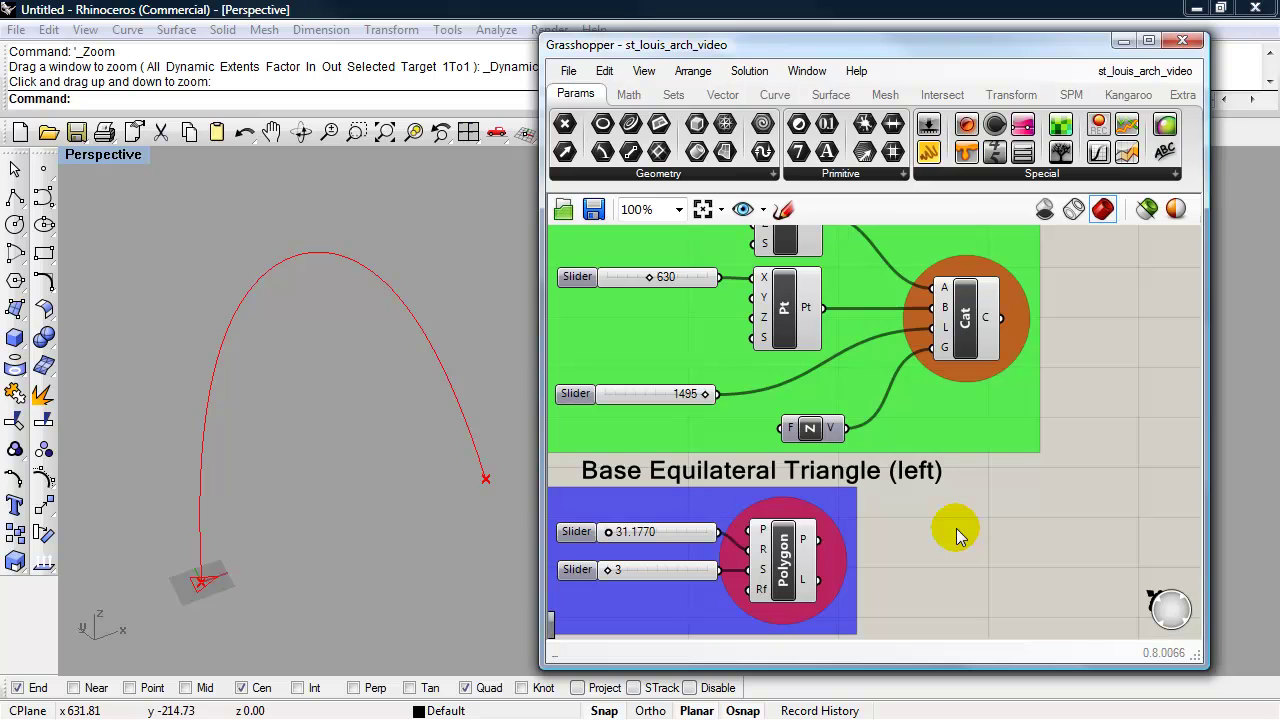
double_click(1010, 545)
type("move")
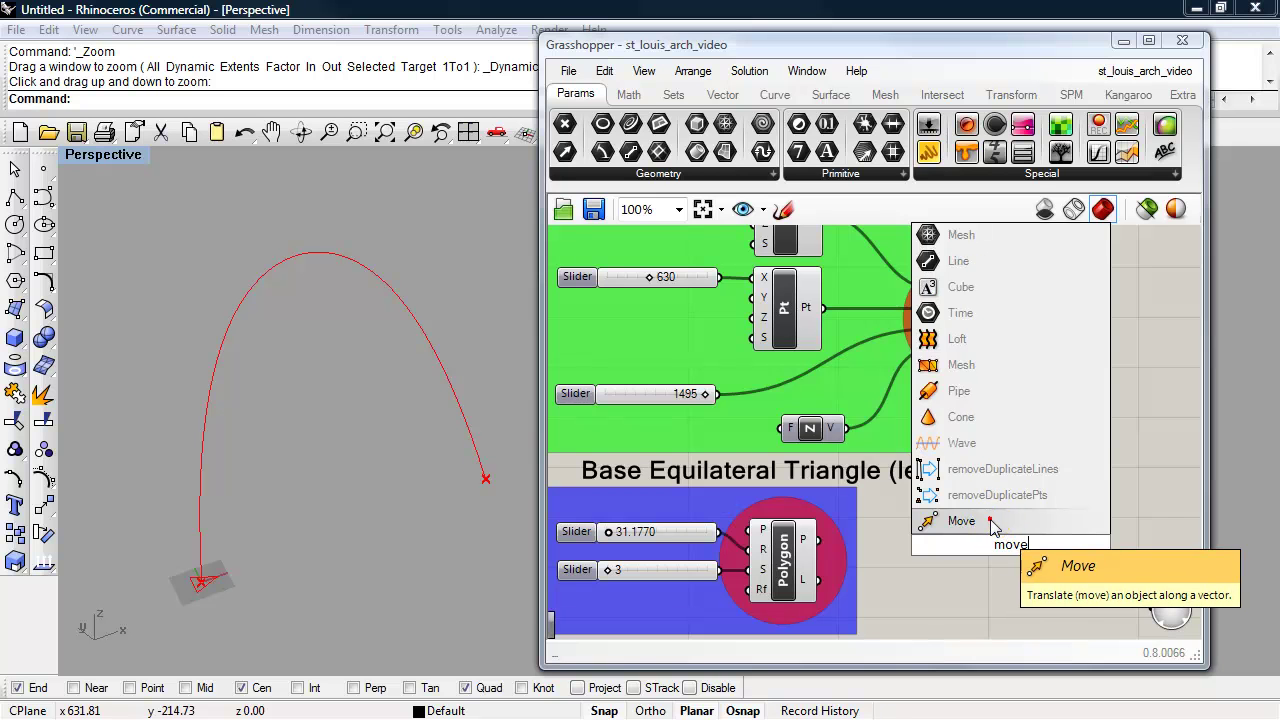
left_click(998, 528)
right_click_drag(988, 566, 900, 553)
Duplicate the Base Equilateral Triangle (left) label above the Move component and change the copy's text to "Base Equilateral Triangle (right)"
scroll(922, 563, "down", 2)
left_click(768, 496)
left_click(795, 502)
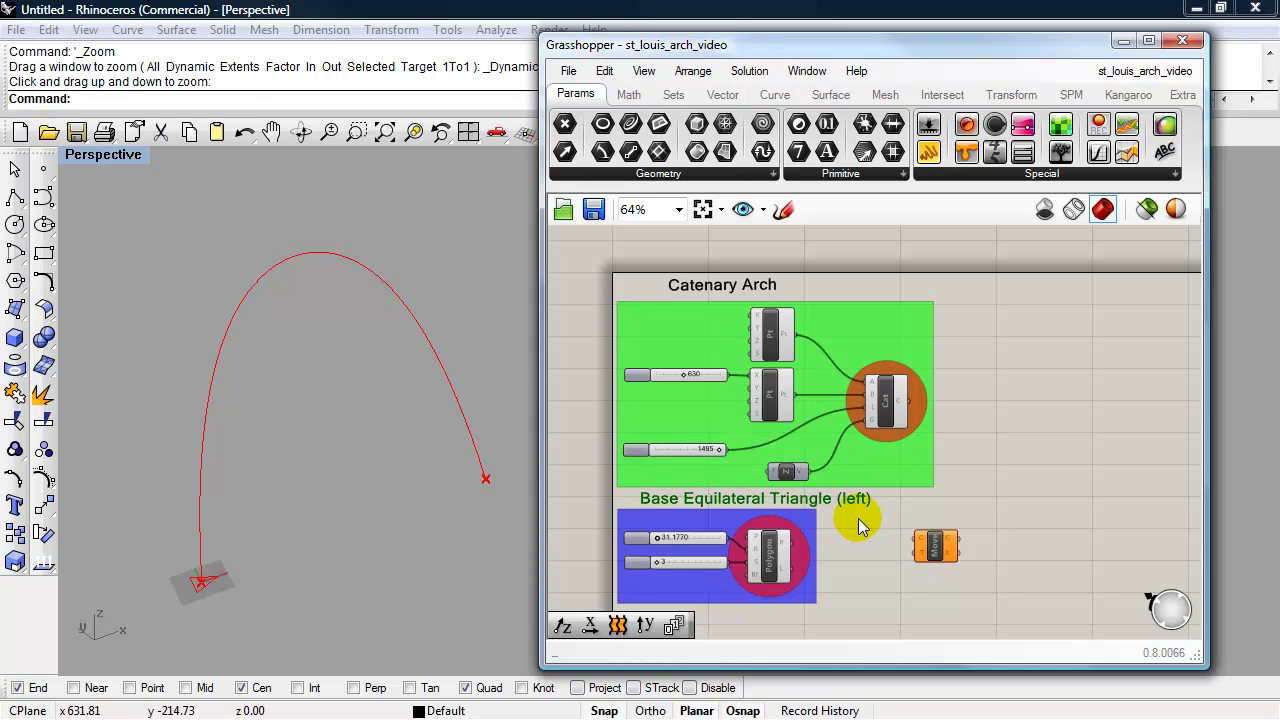
key("ctrl+v")
mouse_move(751, 507)
left_mouse_down()
mouse_move(1006, 508)
mouse_move(1166, 460)
mouse_move(1167, 499)
left_mouse_up()
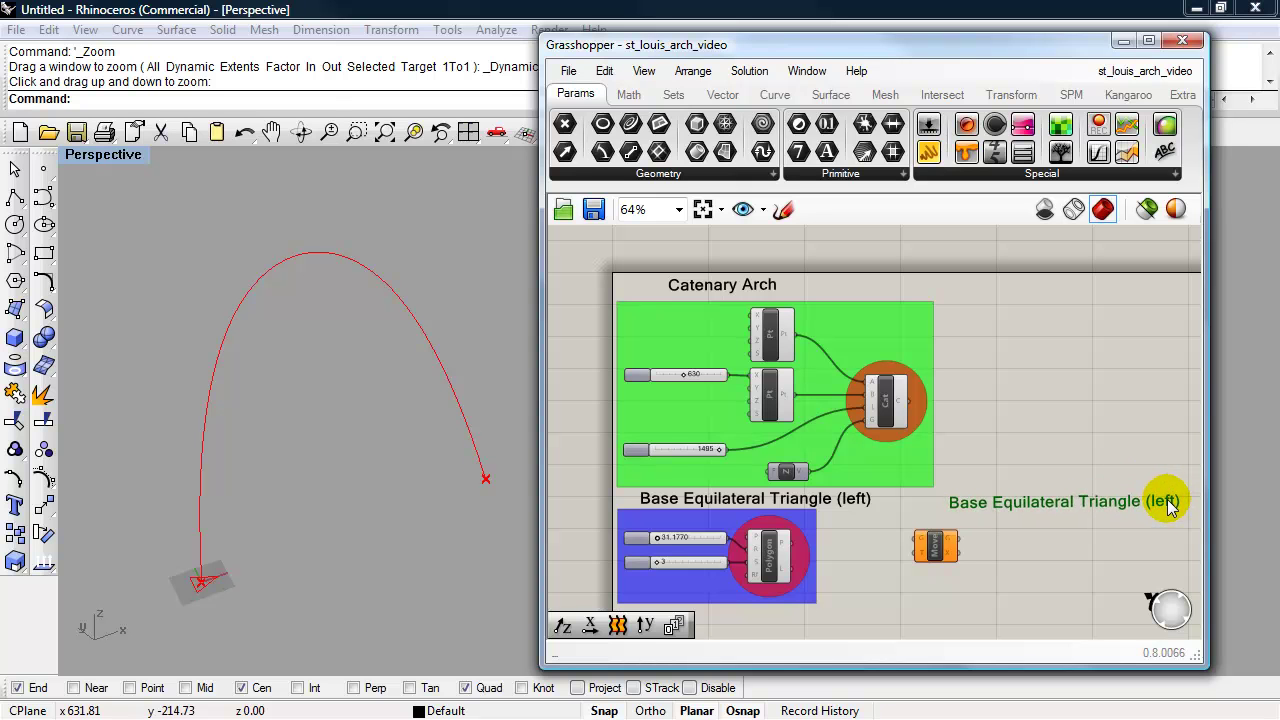
double_click(1084, 502)
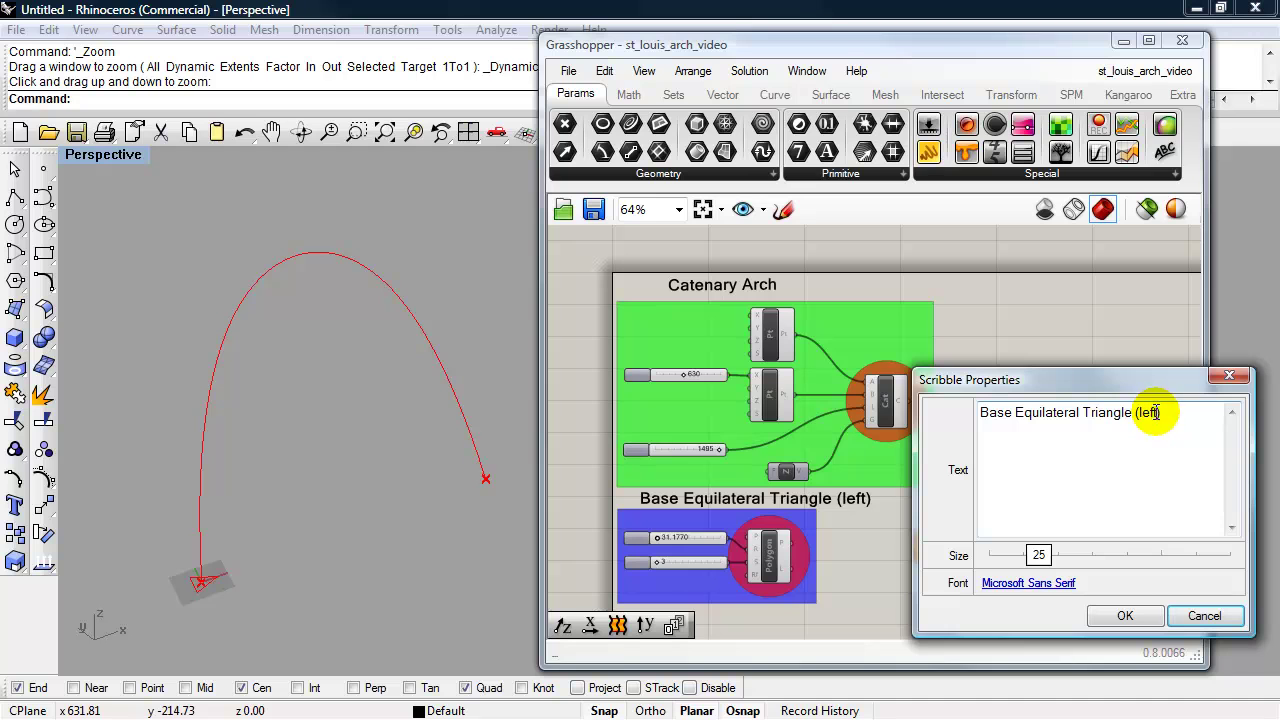
left_click_drag(1157, 413, 1138, 413)
type("righ")
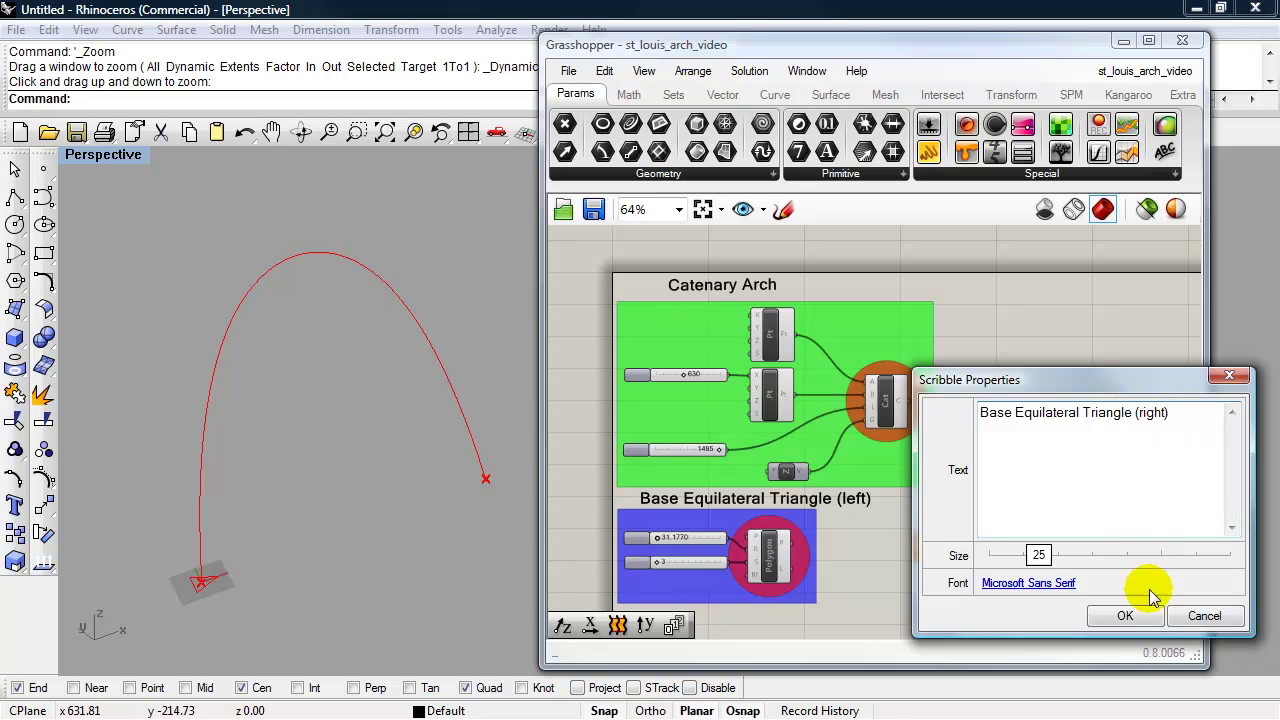
left_click(1125, 615)
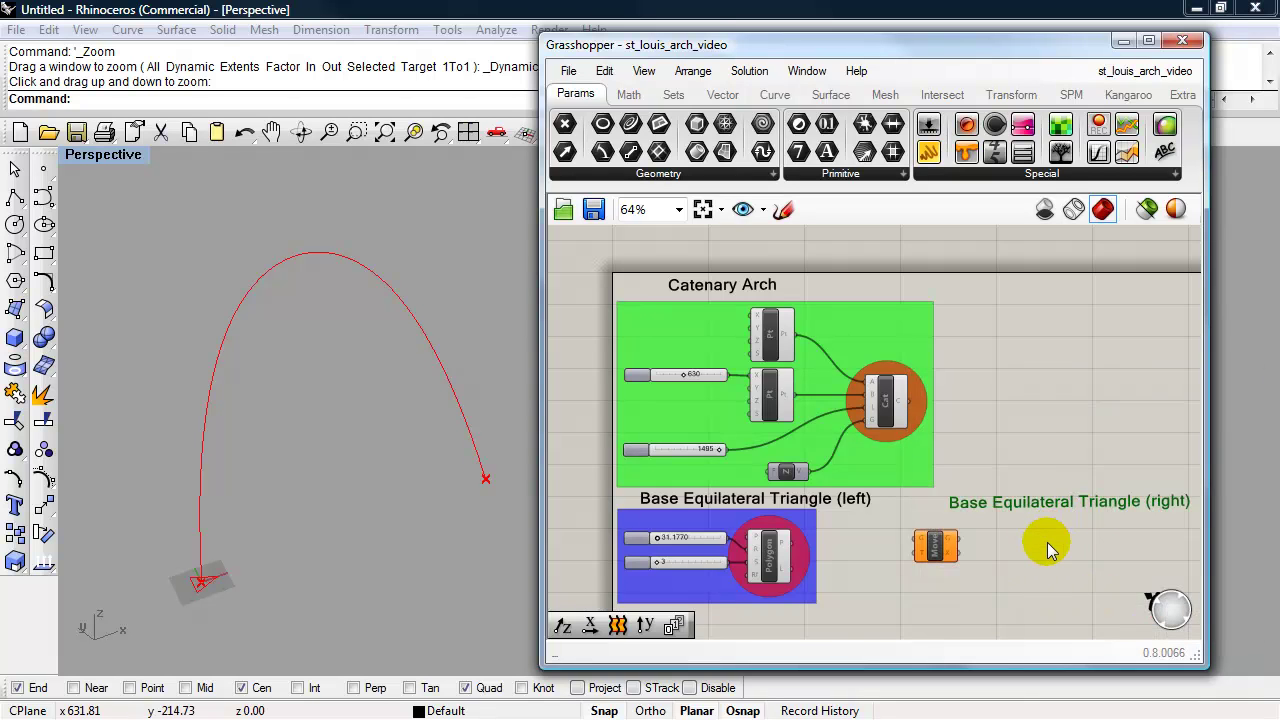
Place the Move component directly beneath the start of the Base Equilateral Triangle (right) label
scroll(1040, 541, "up", 2)
left_click(897, 540)
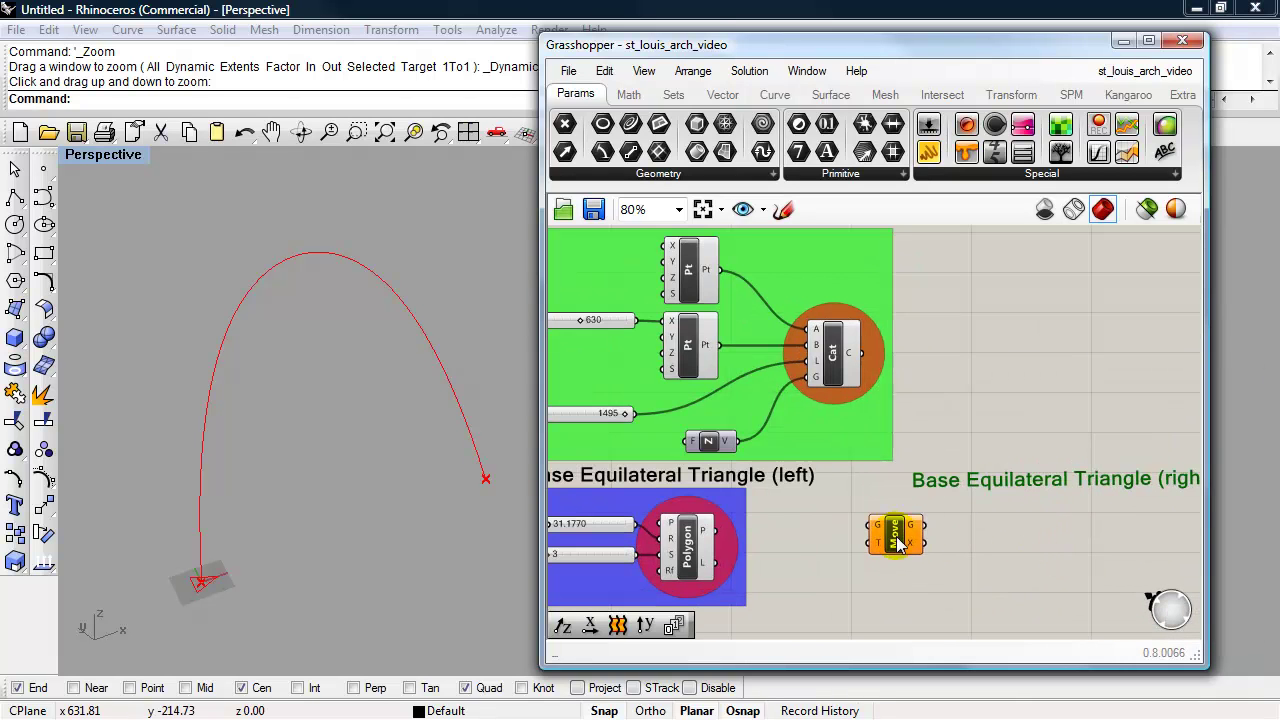
left_click_drag(897, 540, 950, 541)
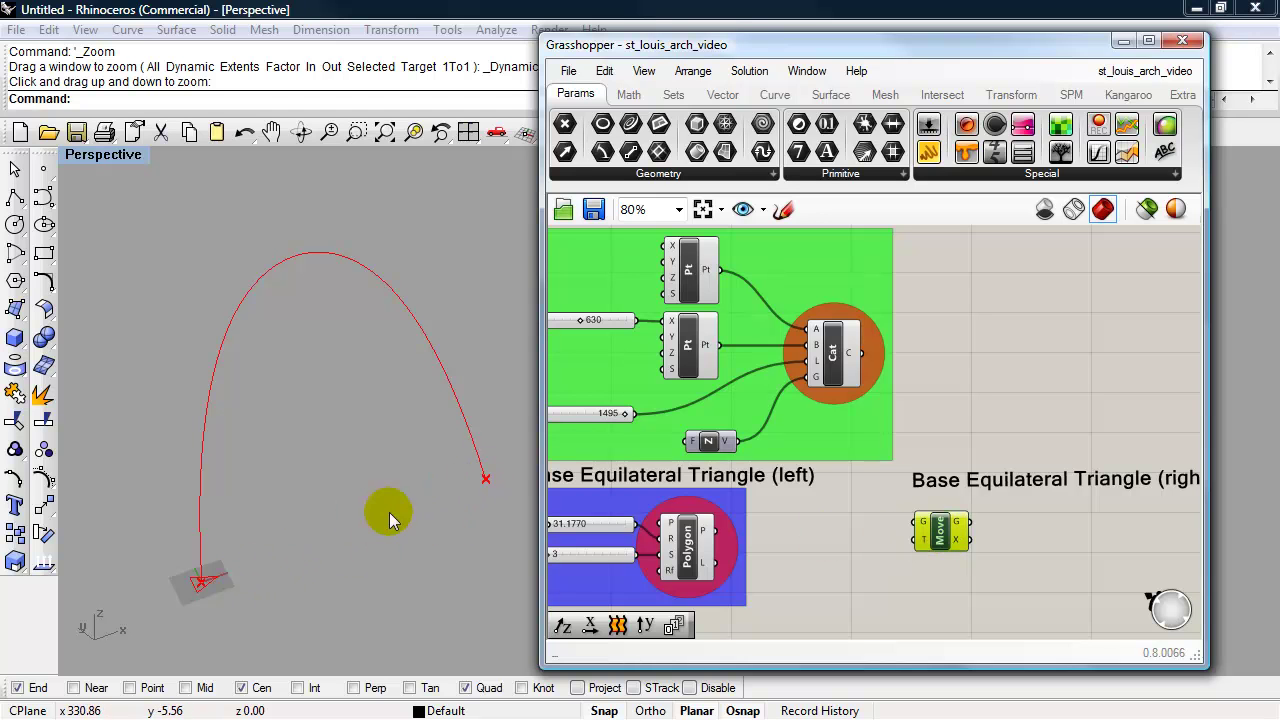
Connect the 630 point's output to Move's T input and the Polygon's P output to Move's G input, then nudge Move right
right_click_drag(808, 535, 860, 535)
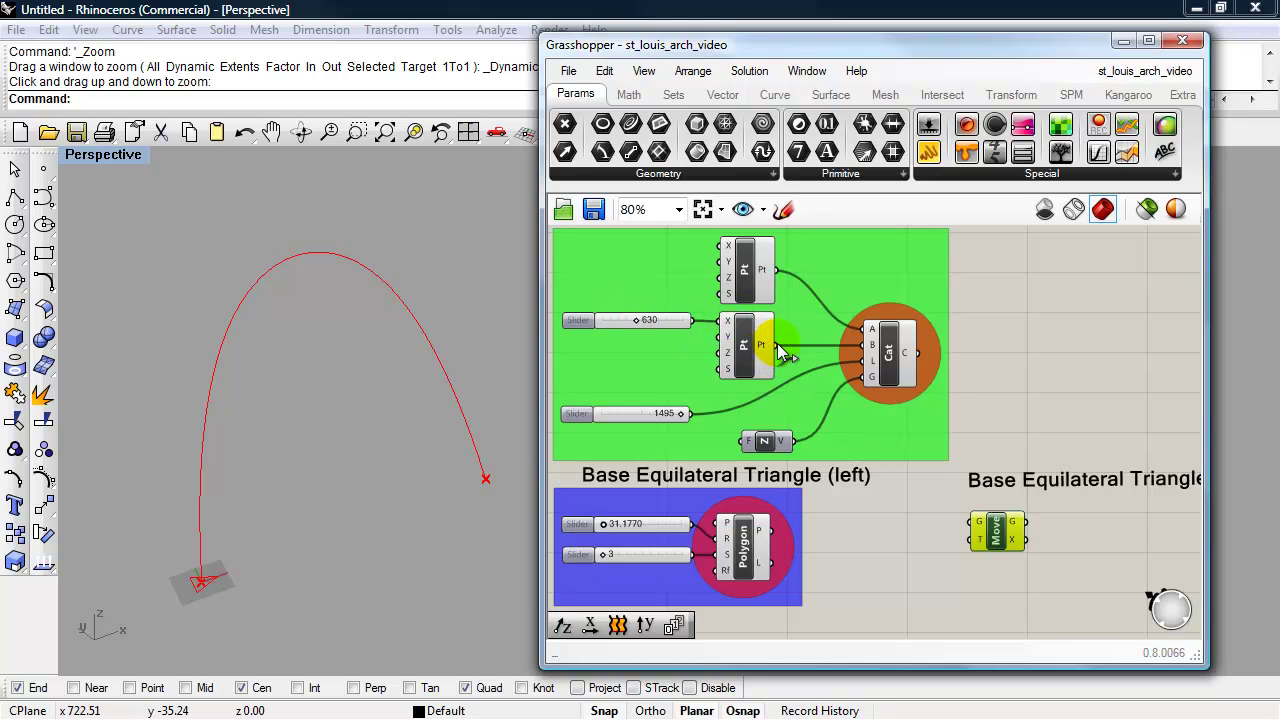
left_click_drag(775, 344, 970, 540)
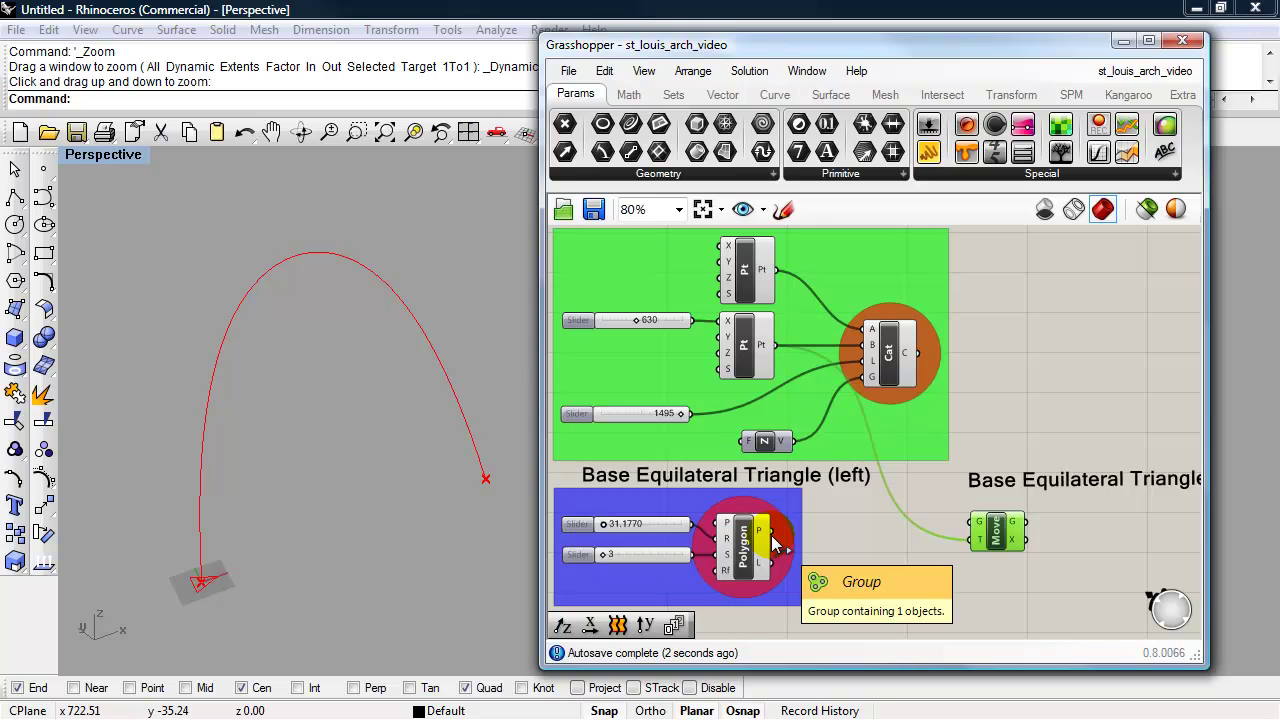
left_click_drag(775, 538, 971, 521)
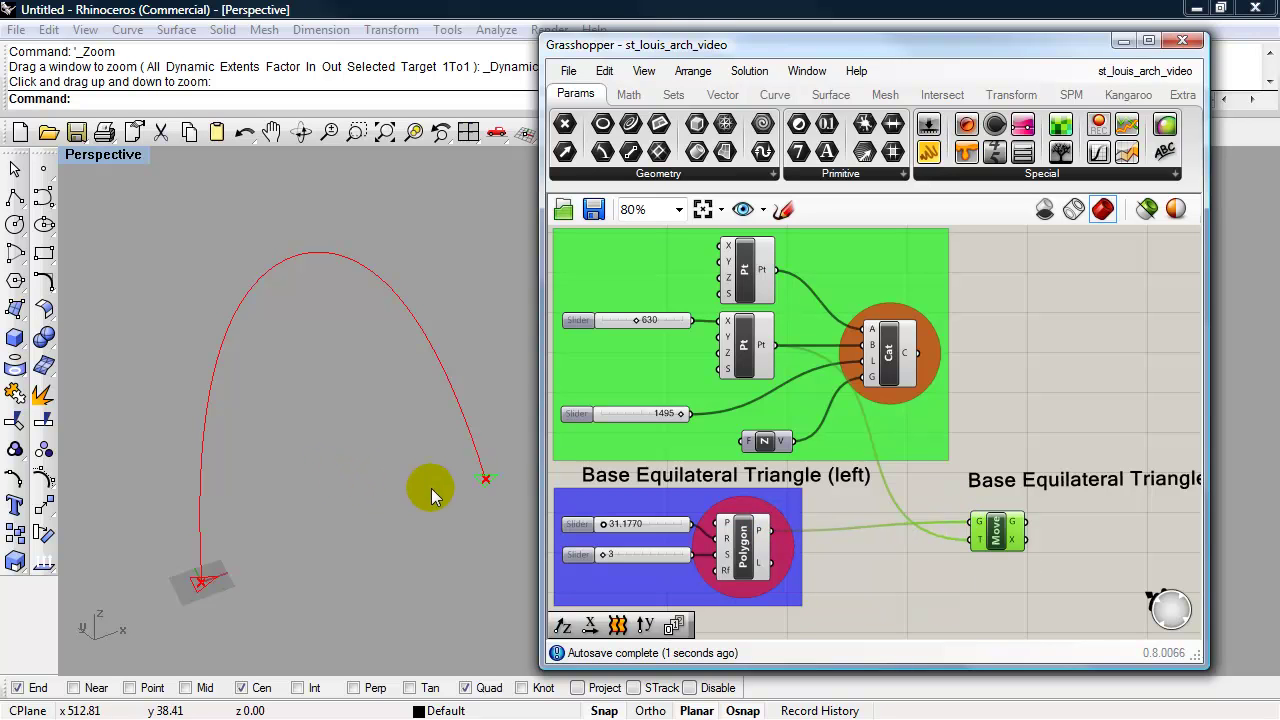
right_click_drag(433, 495, 426, 494, "shift")
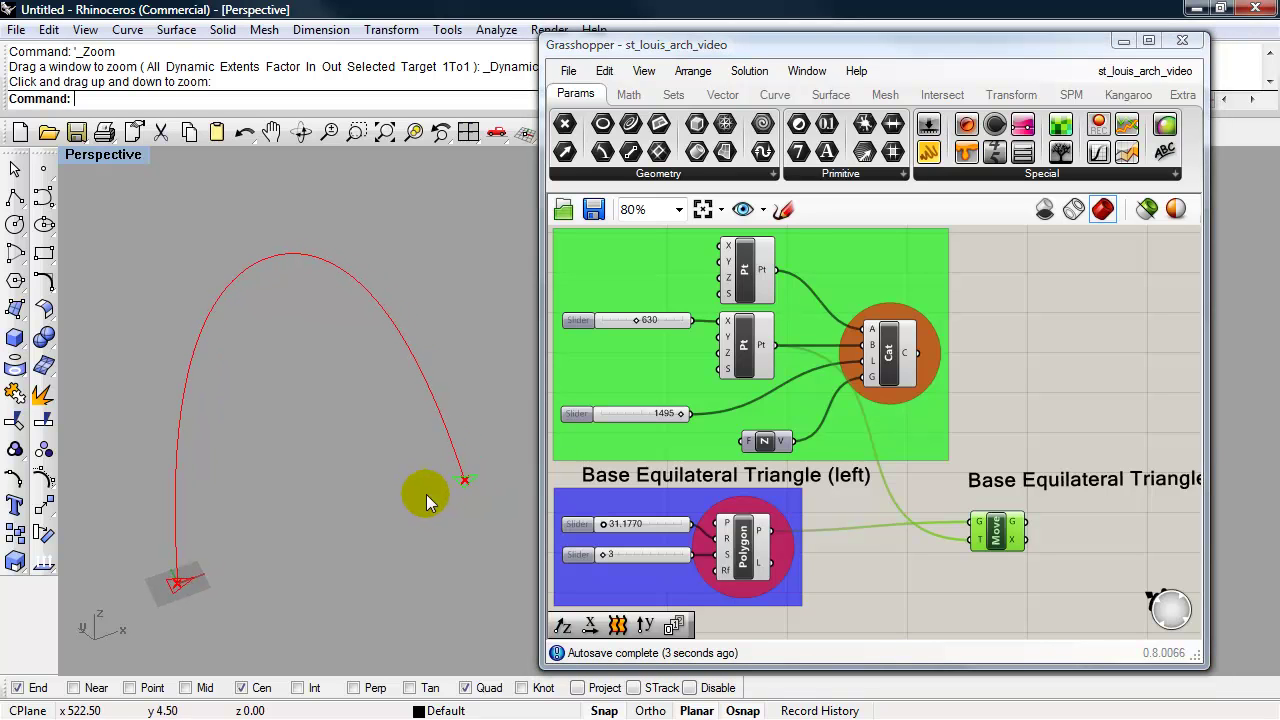
scroll(482, 477, "up", 3)
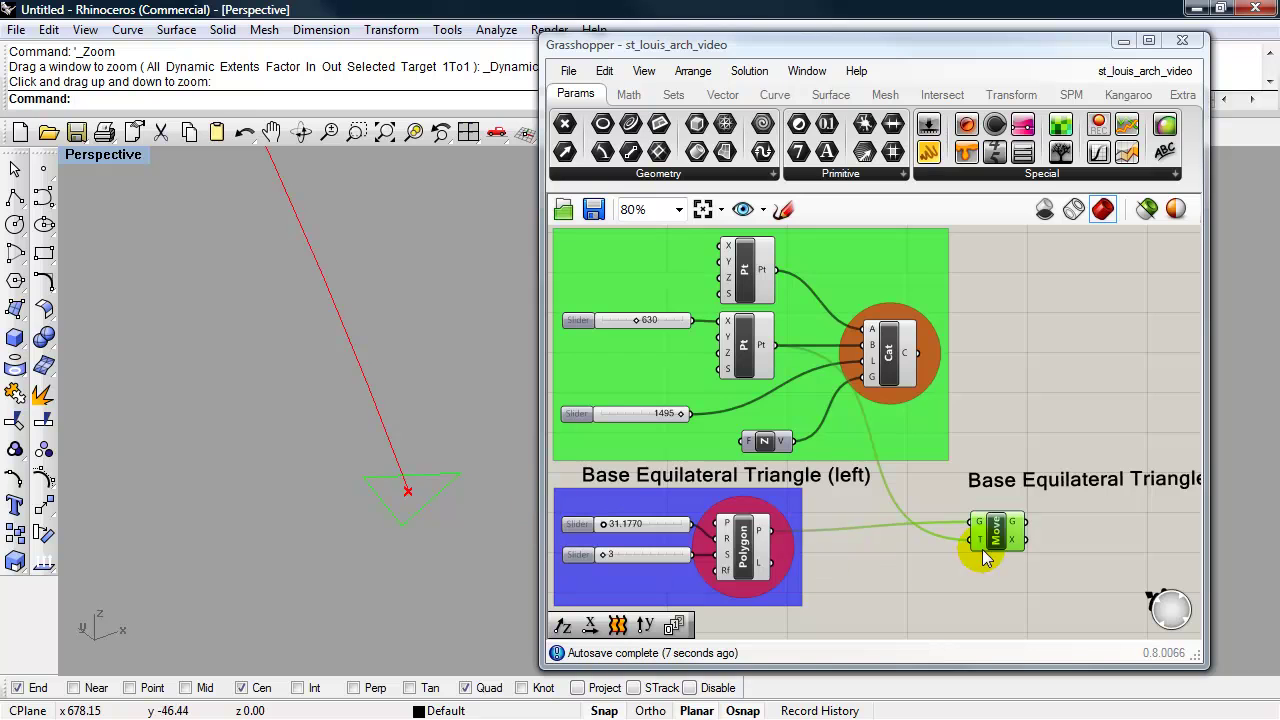
left_click_drag(1015, 535, 1032, 532)
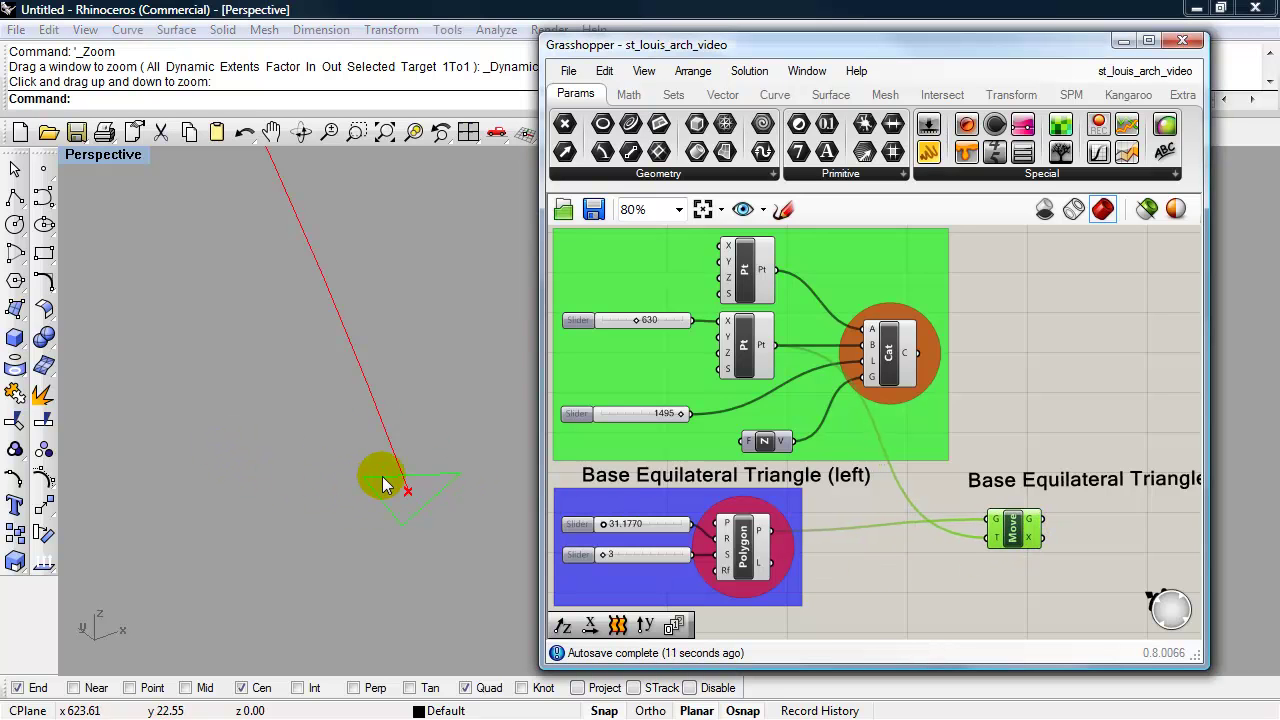
Add the Rotate transform component to the right of Move and connect Move's G output to Rotate's G input
right_click_drag(1002, 572, 860, 560)
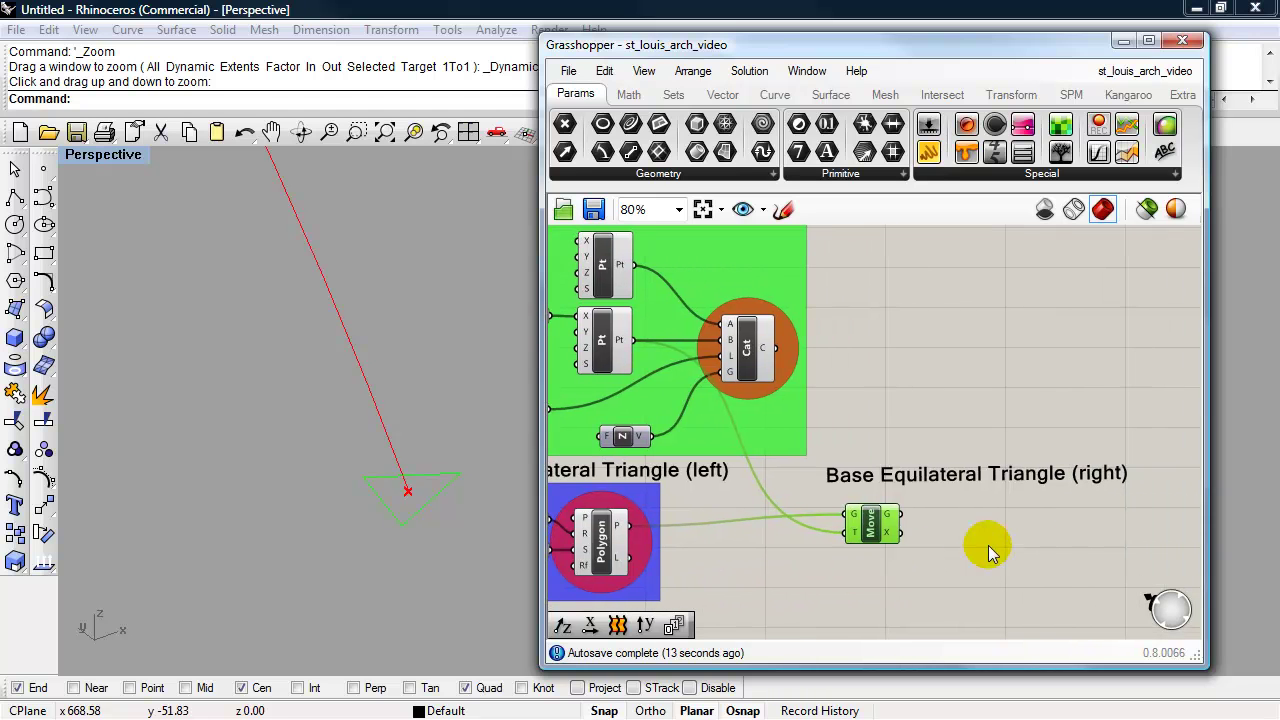
double_click(1035, 534)
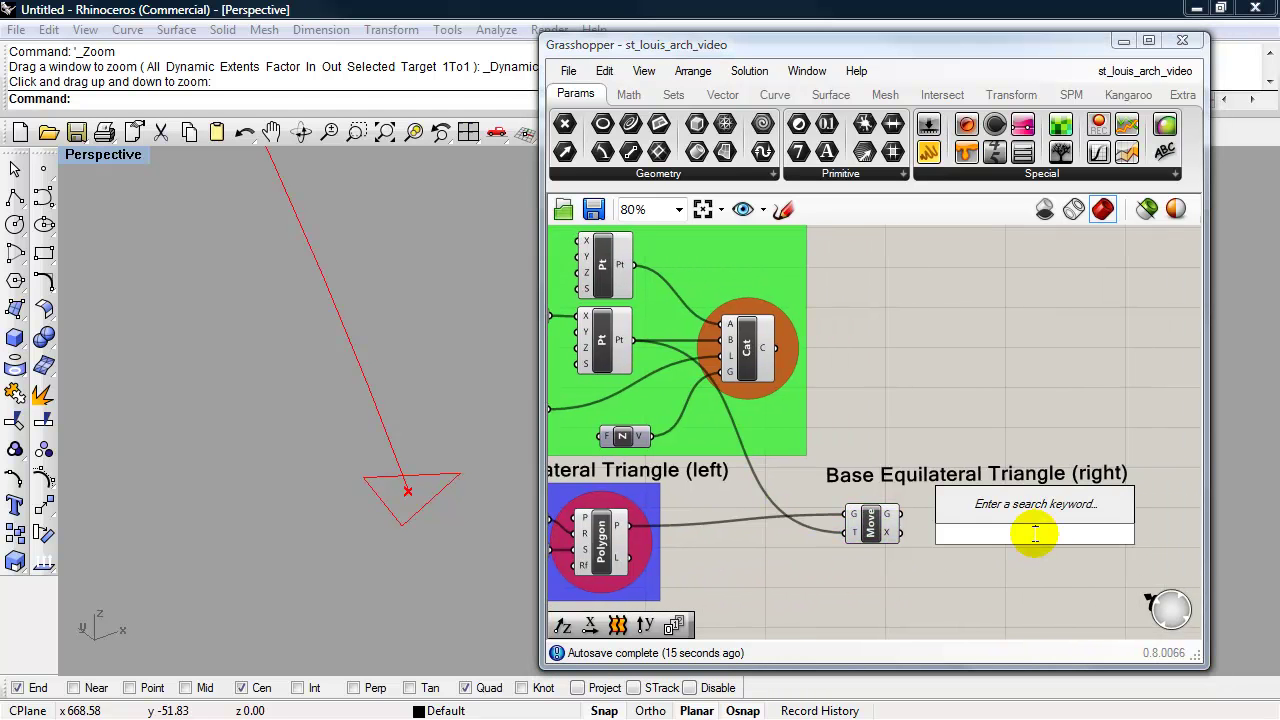
type("rotate")
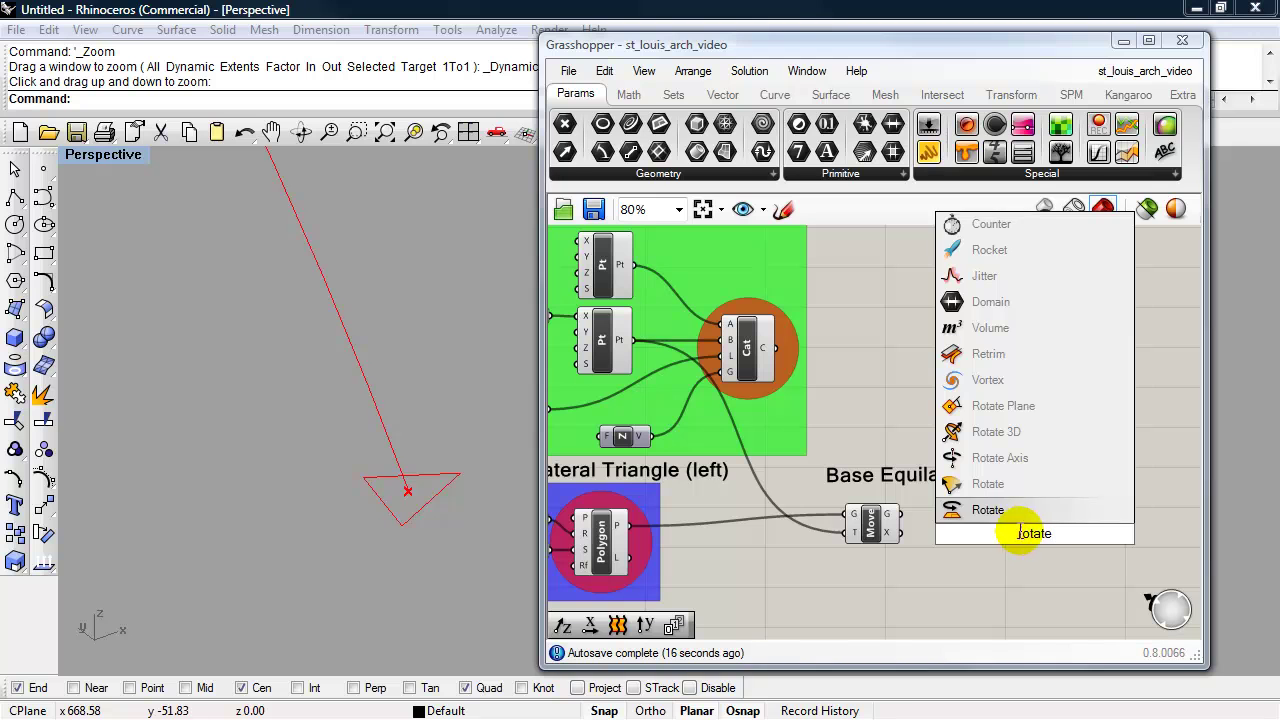
left_click(995, 510)
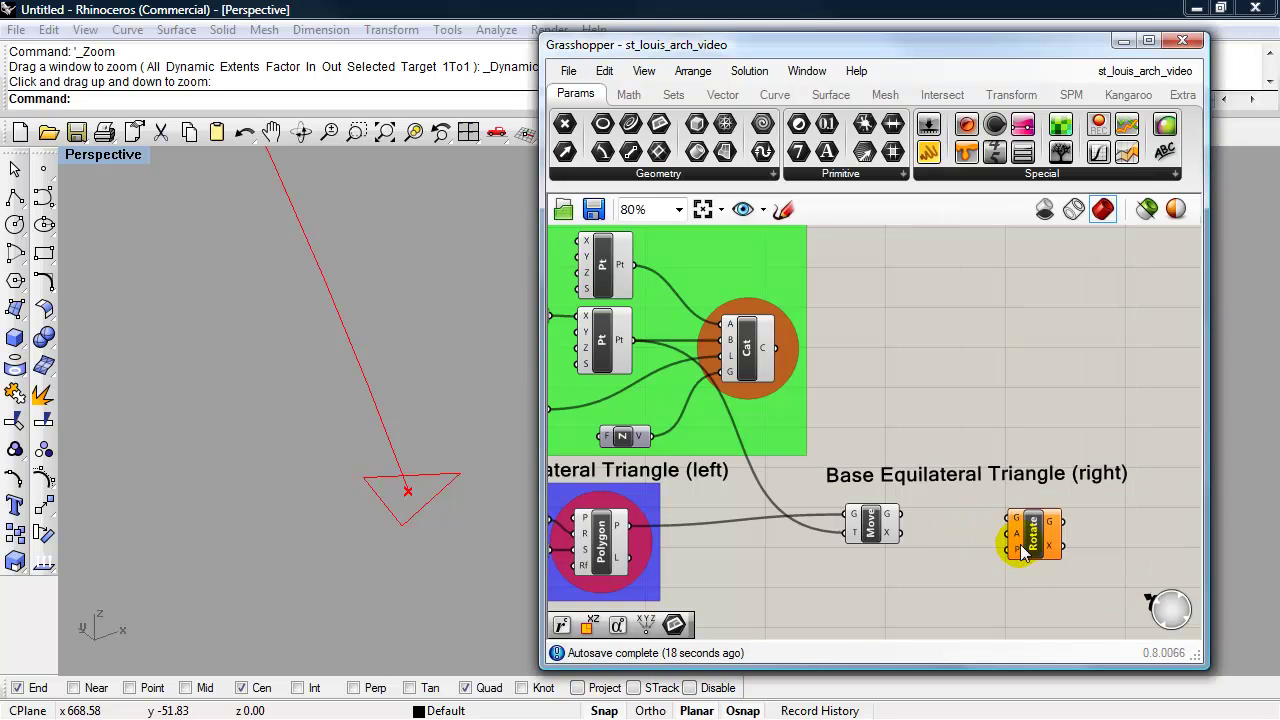
left_click_drag(1040, 545, 1017, 544)
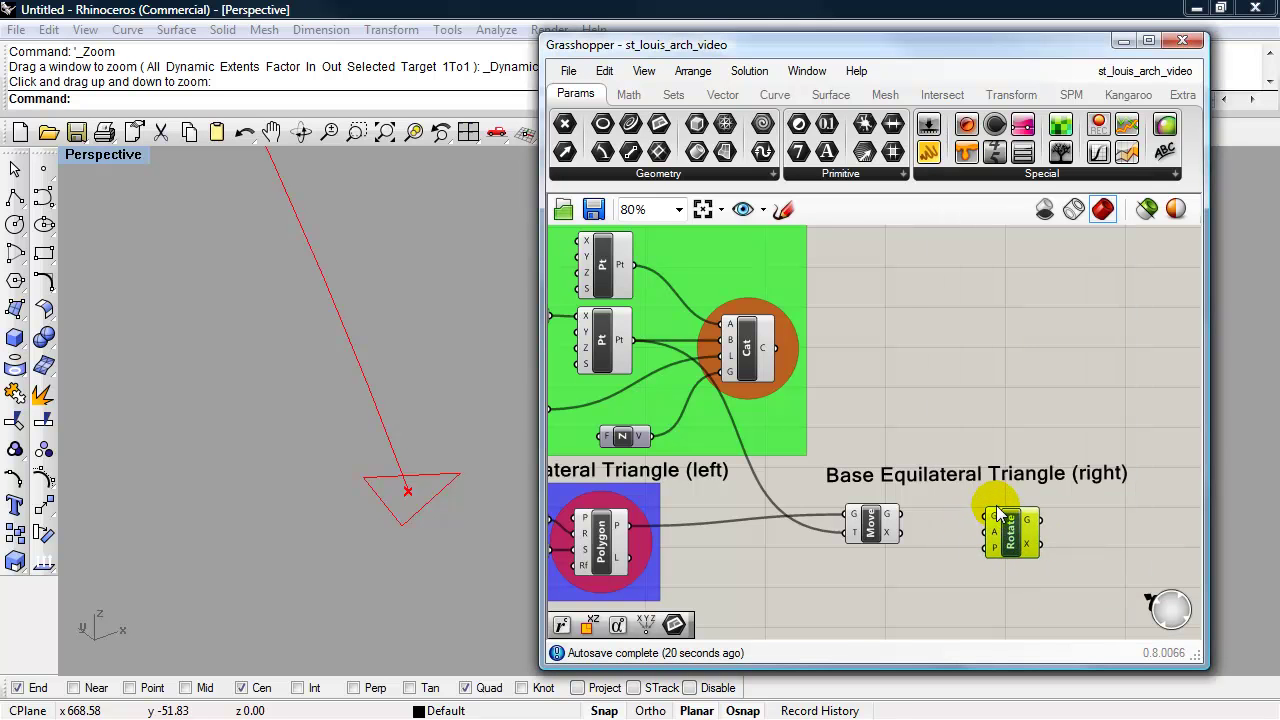
left_click_drag(880, 540, 1025, 547)
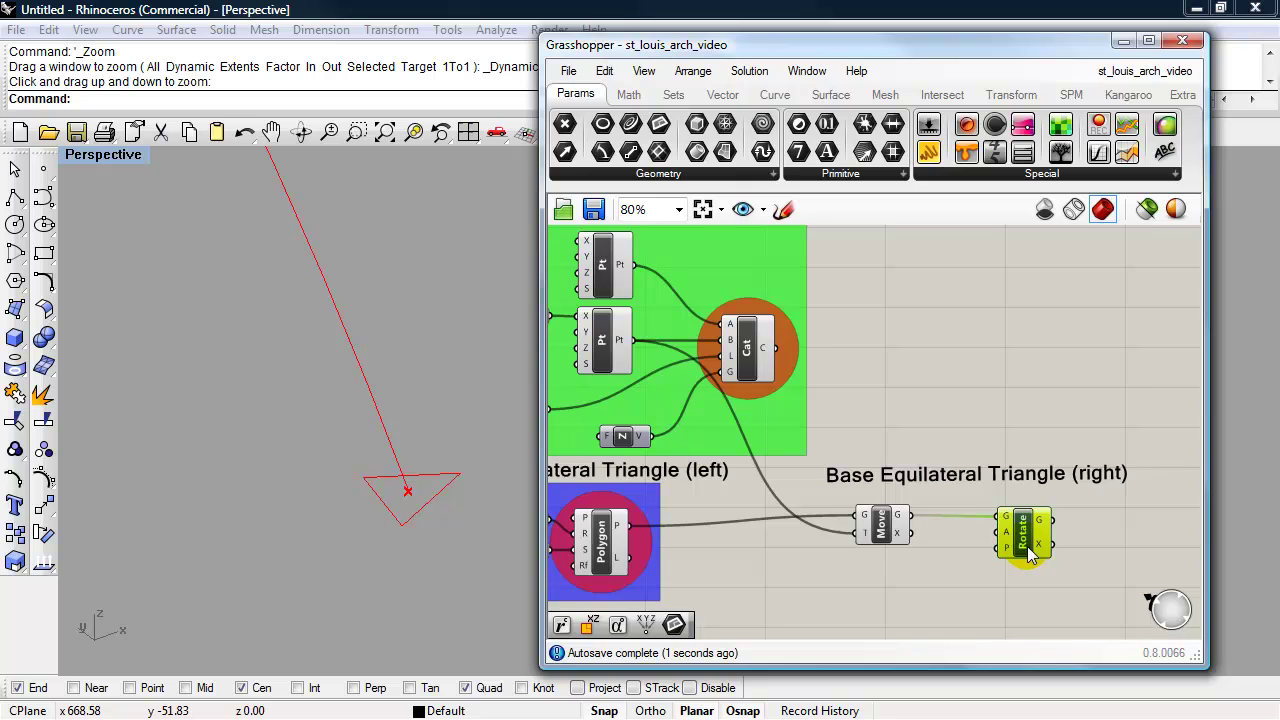
scroll(1028, 548, "up", 2)
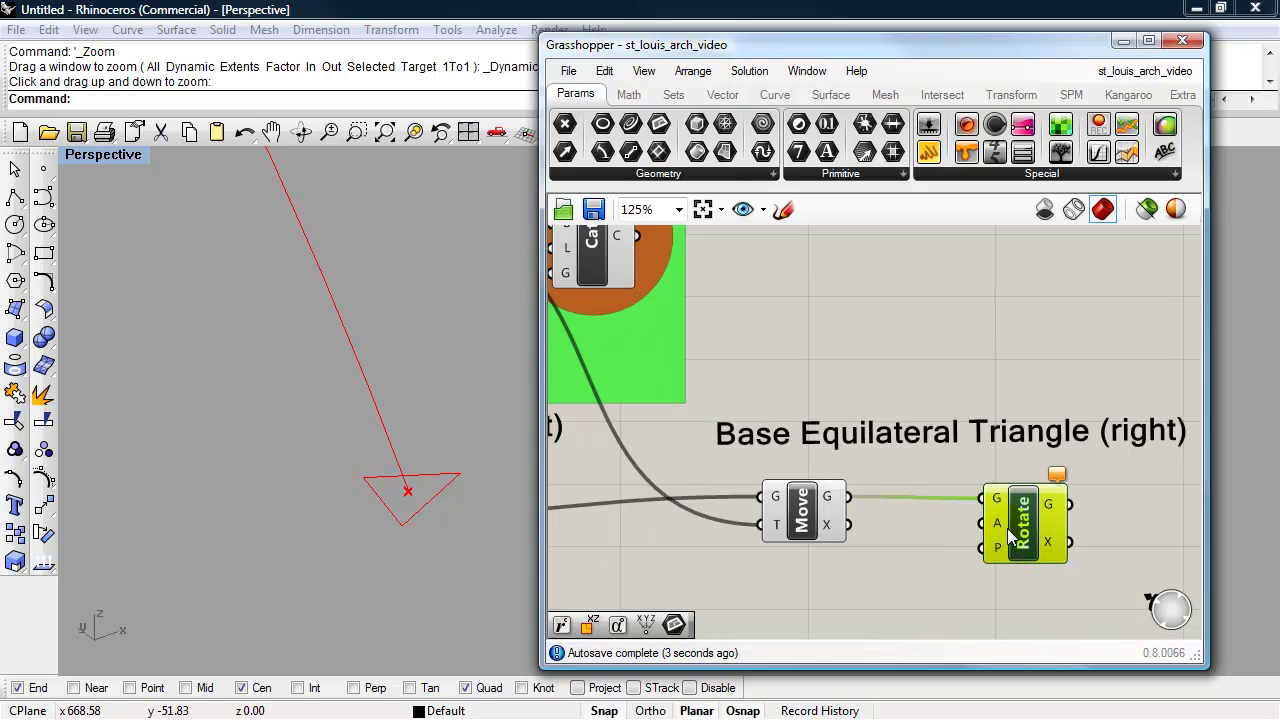
Add a Radians component for Rotate's angle and place it just below the Move component
mouse_move(999, 523)
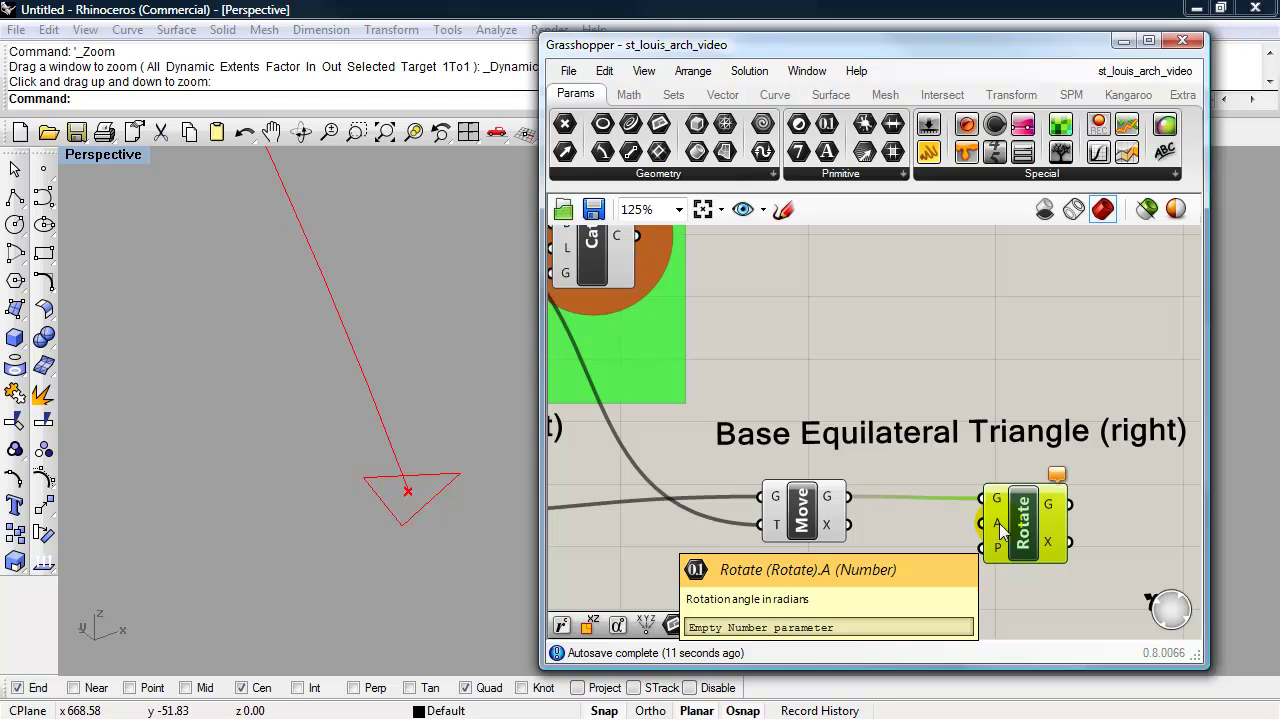
double_click(847, 579)
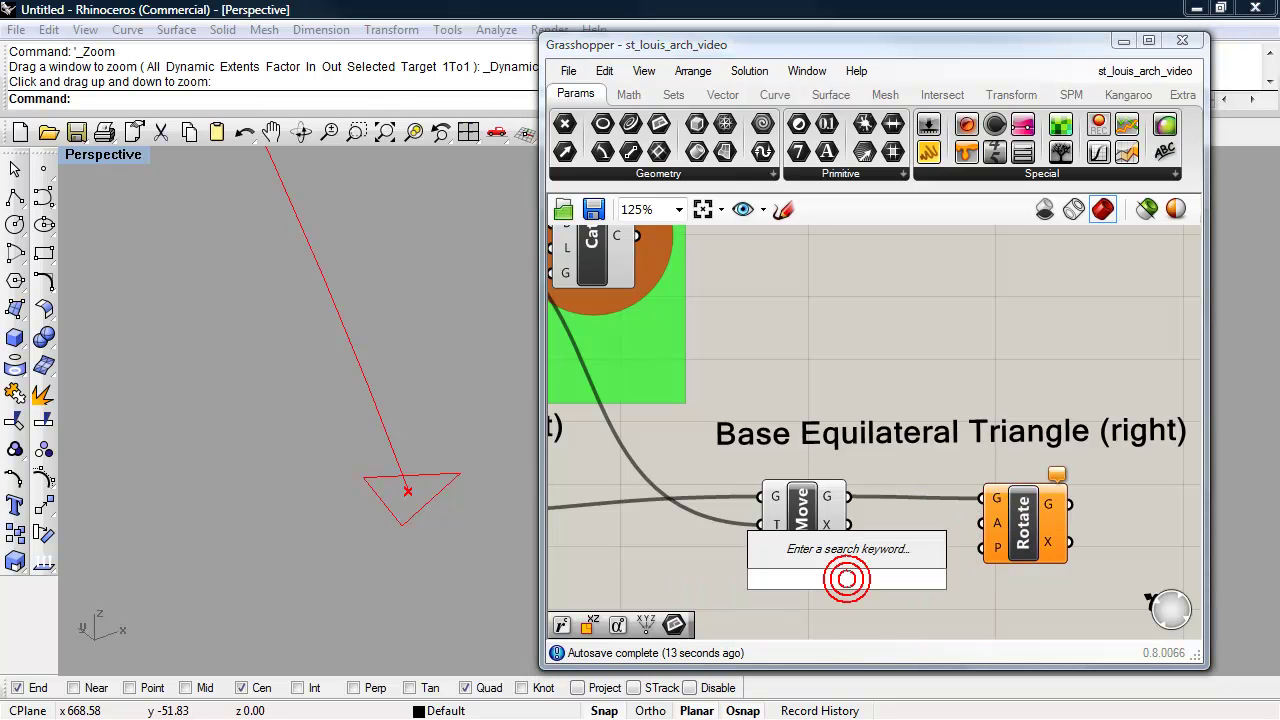
type("radi")
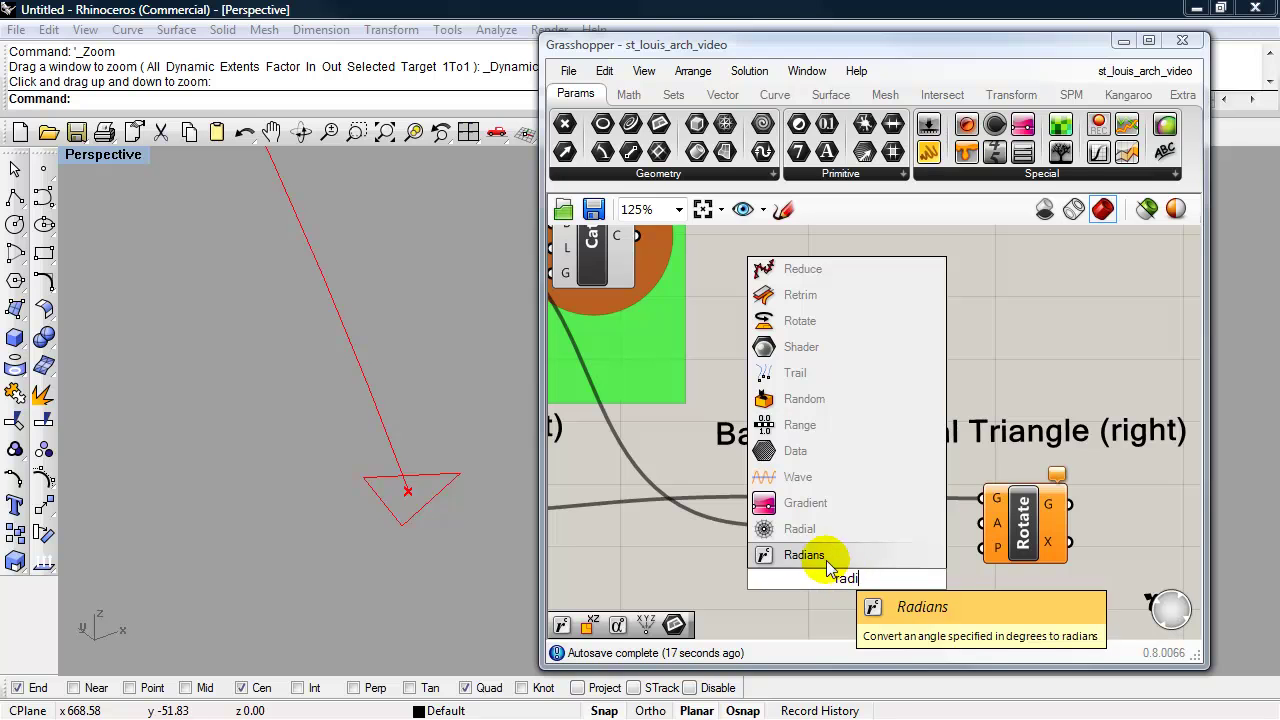
left_click(826, 558)
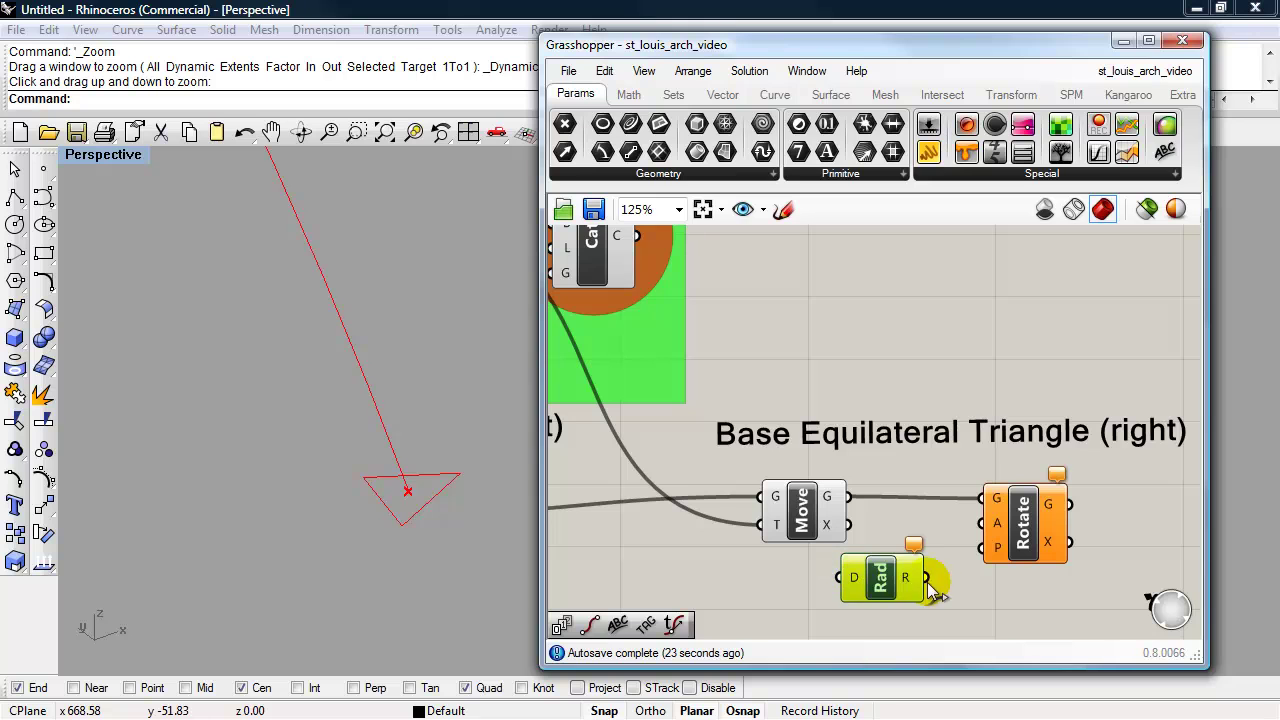
left_click_drag(880, 590, 821, 596)
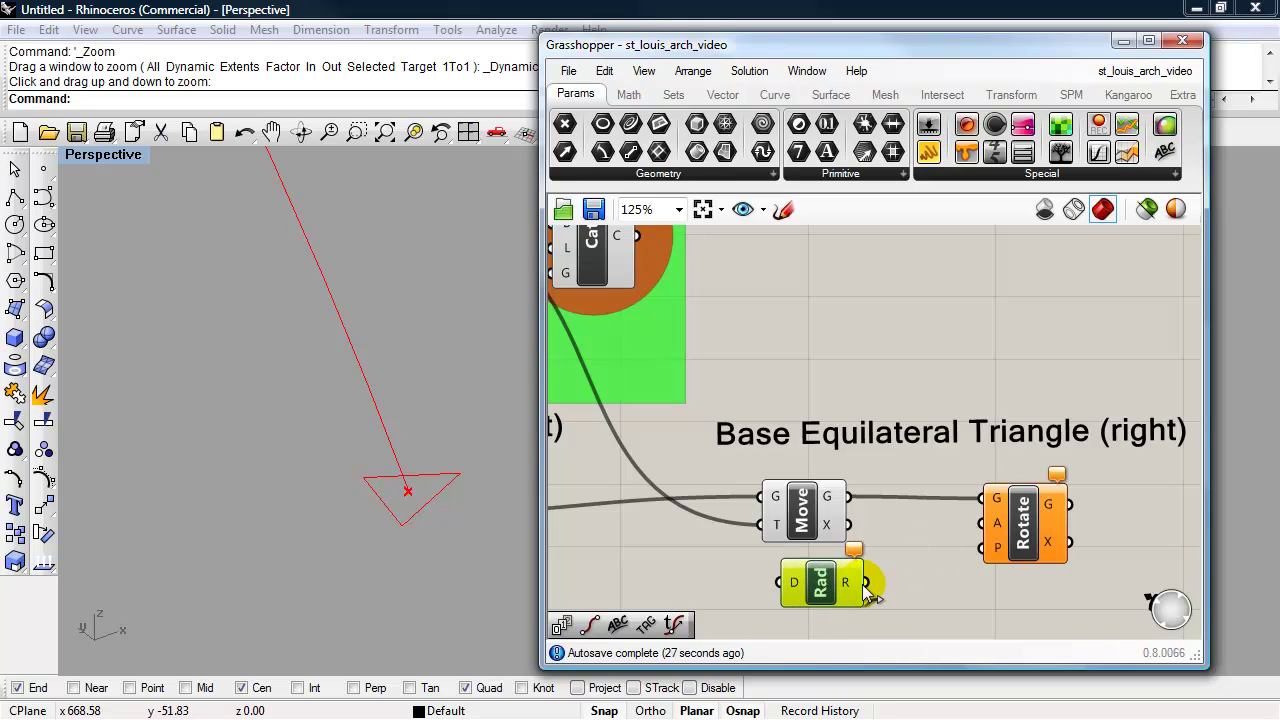
Connect Radians' R output to Rotate's A input and feed Radians' D input from a copy of the 630 slider
left_click_drag(866, 582, 993, 522)
right_click_drag(925, 589, 953, 578)
scroll(945, 570, "down", 2)
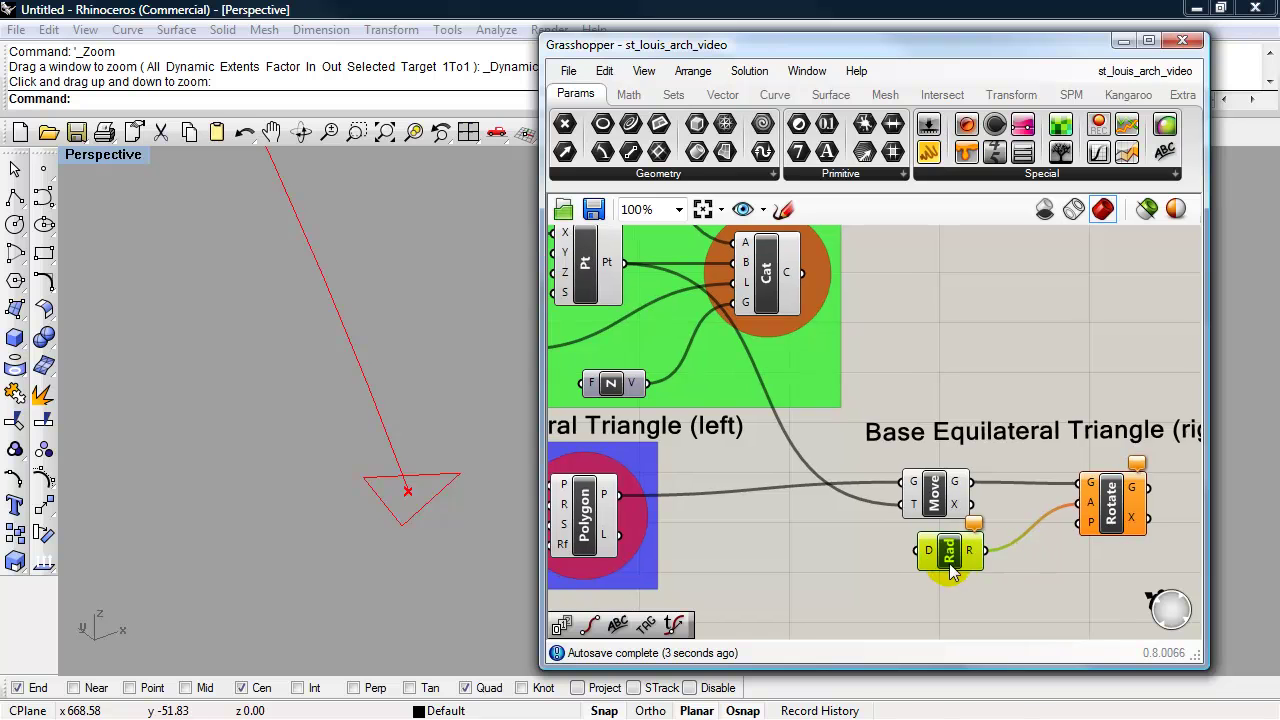
scroll(860, 560, "down", 3)
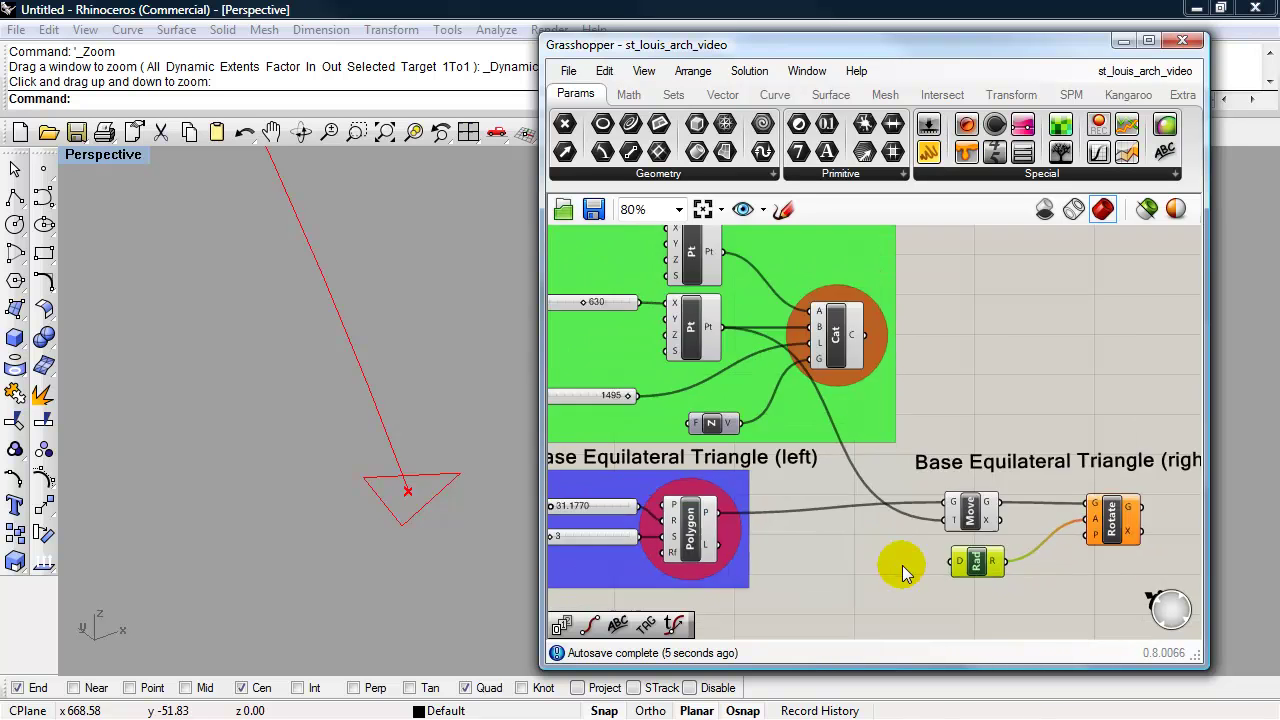
left_click(631, 354)
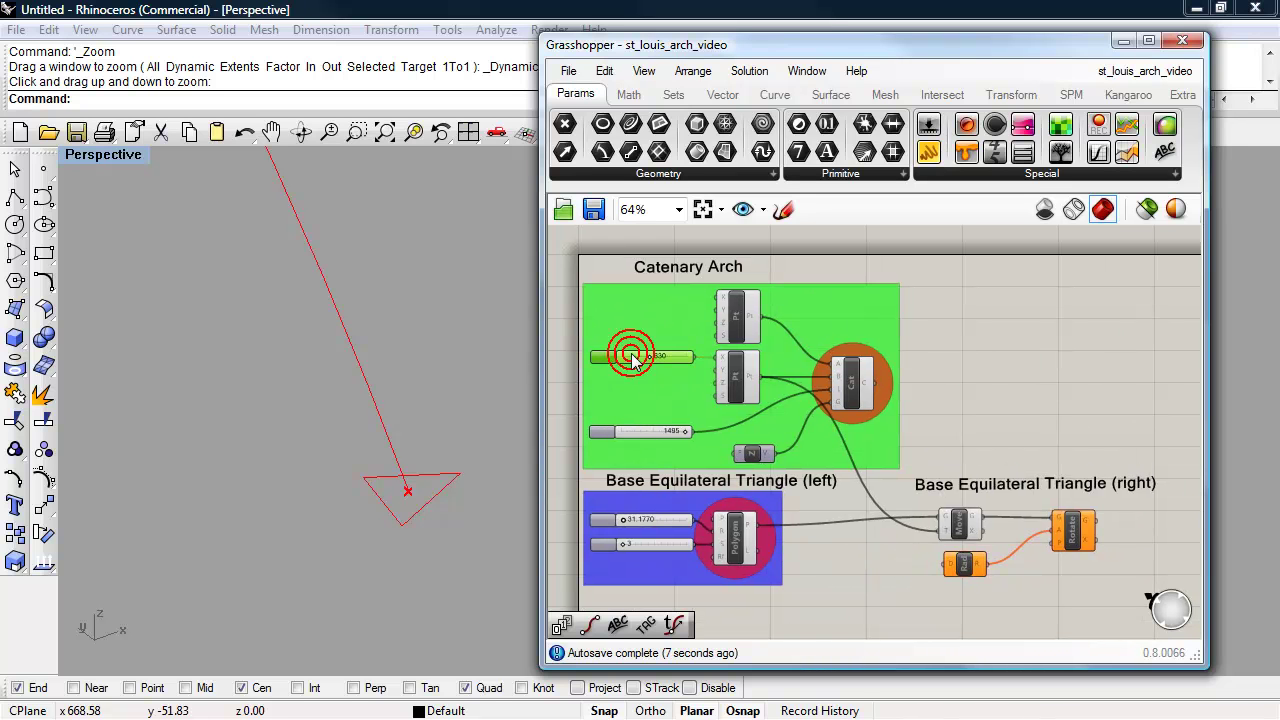
left_click_drag(631, 353, 809, 562, "alt")
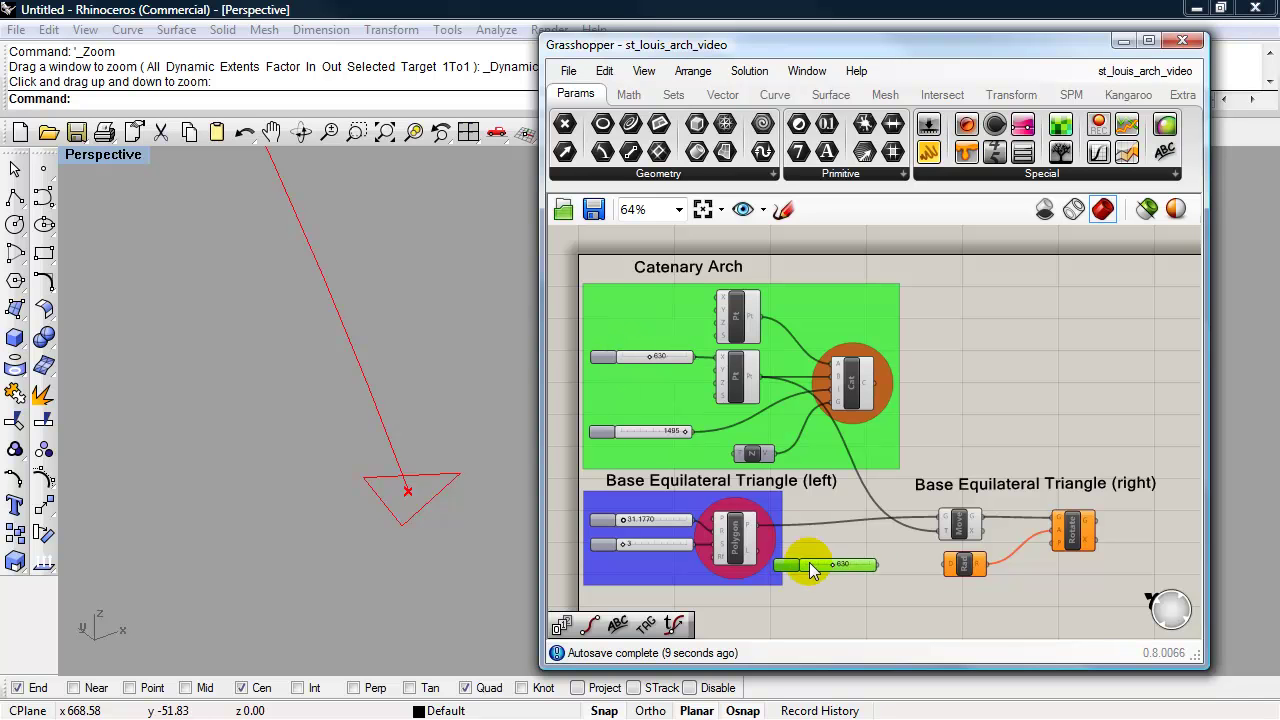
scroll(844, 562, "up", 3)
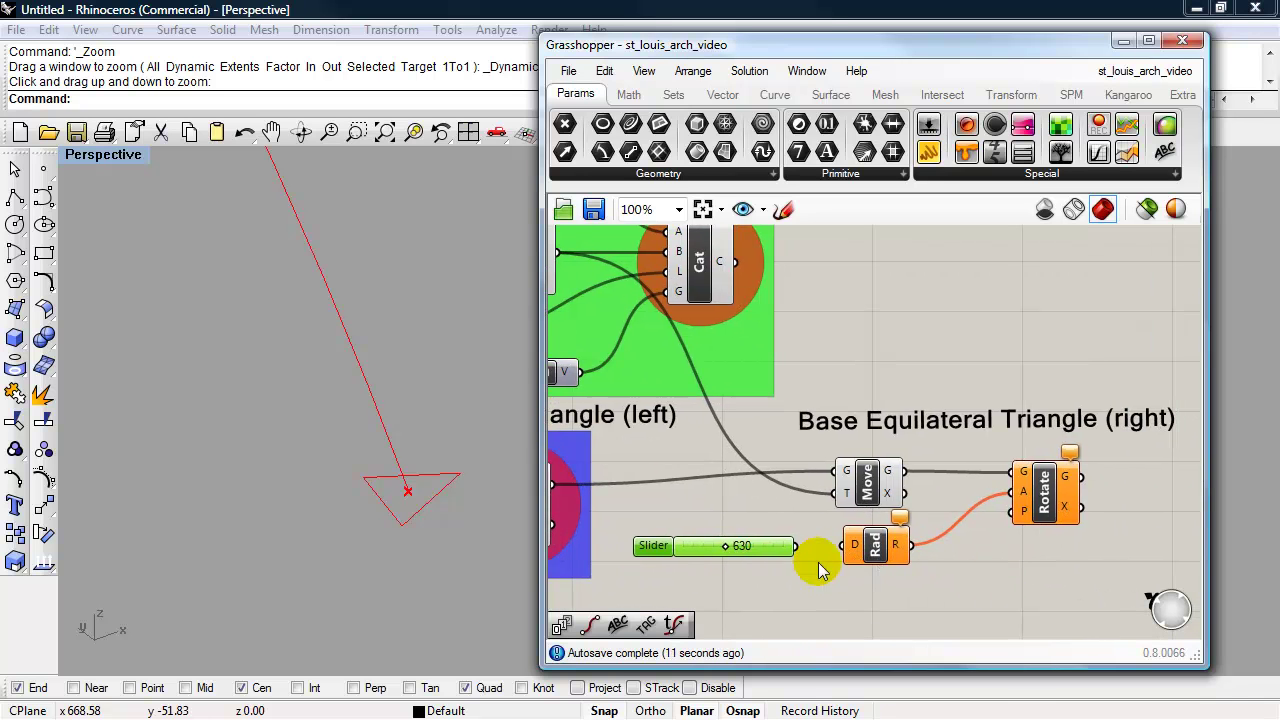
left_click_drag(798, 547, 843, 546)
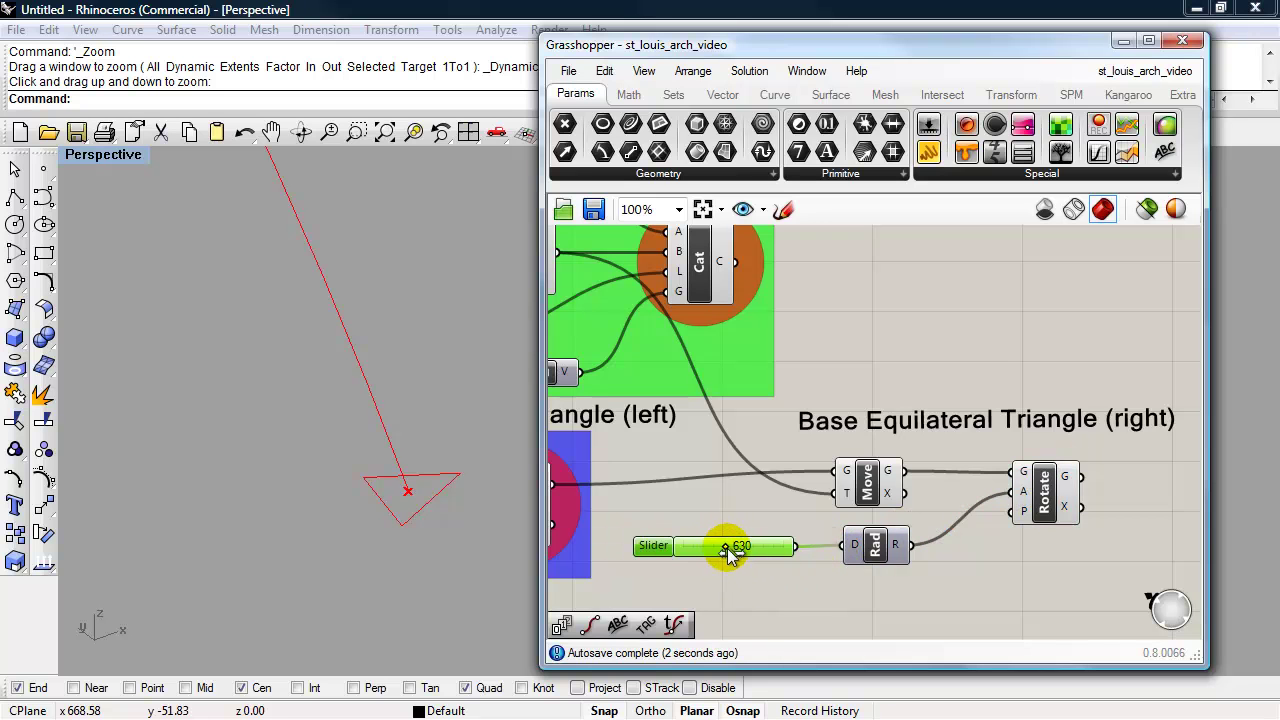
Set the copied angle slider feeding the Radians component to 675, with the whole arch in view
right_click_drag(437, 540, 391, 492)
scroll(437, 540, "down", 10)
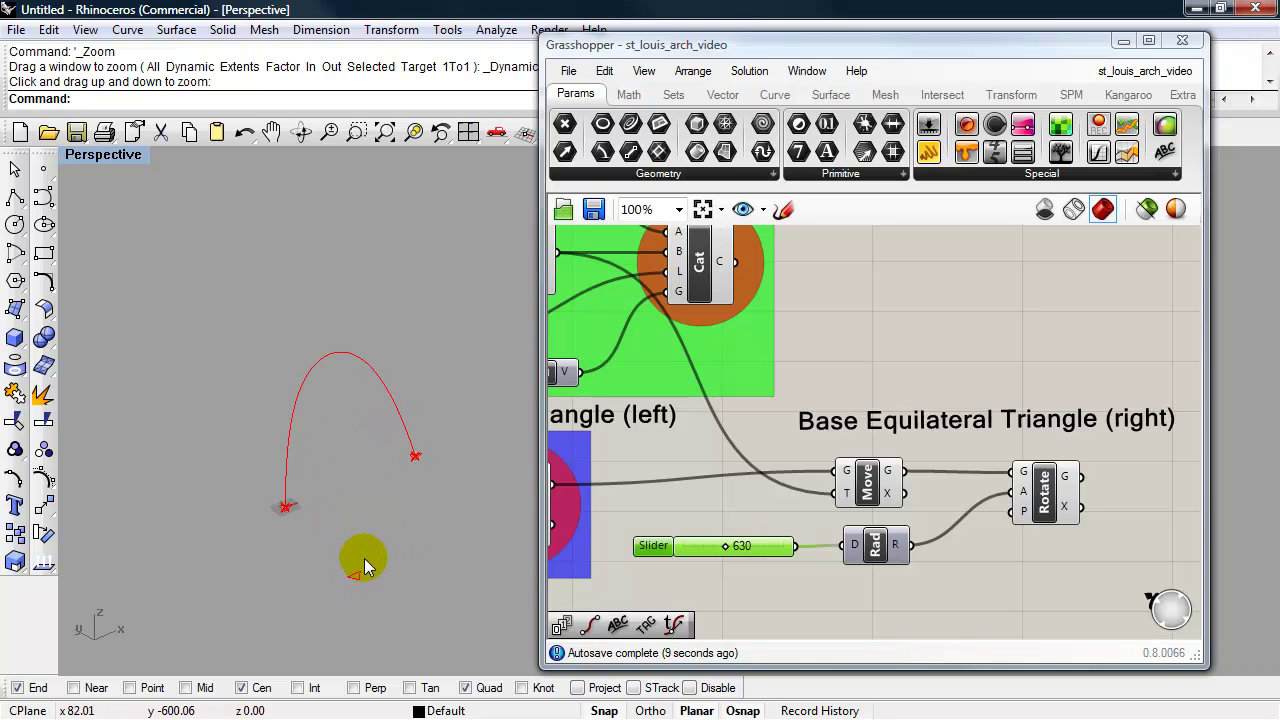
mouse_move(725, 547)
left_mouse_down()
mouse_move(705, 549)
mouse_move(734, 550)
mouse_move(708, 546)
mouse_move(722, 553)
left_mouse_up()
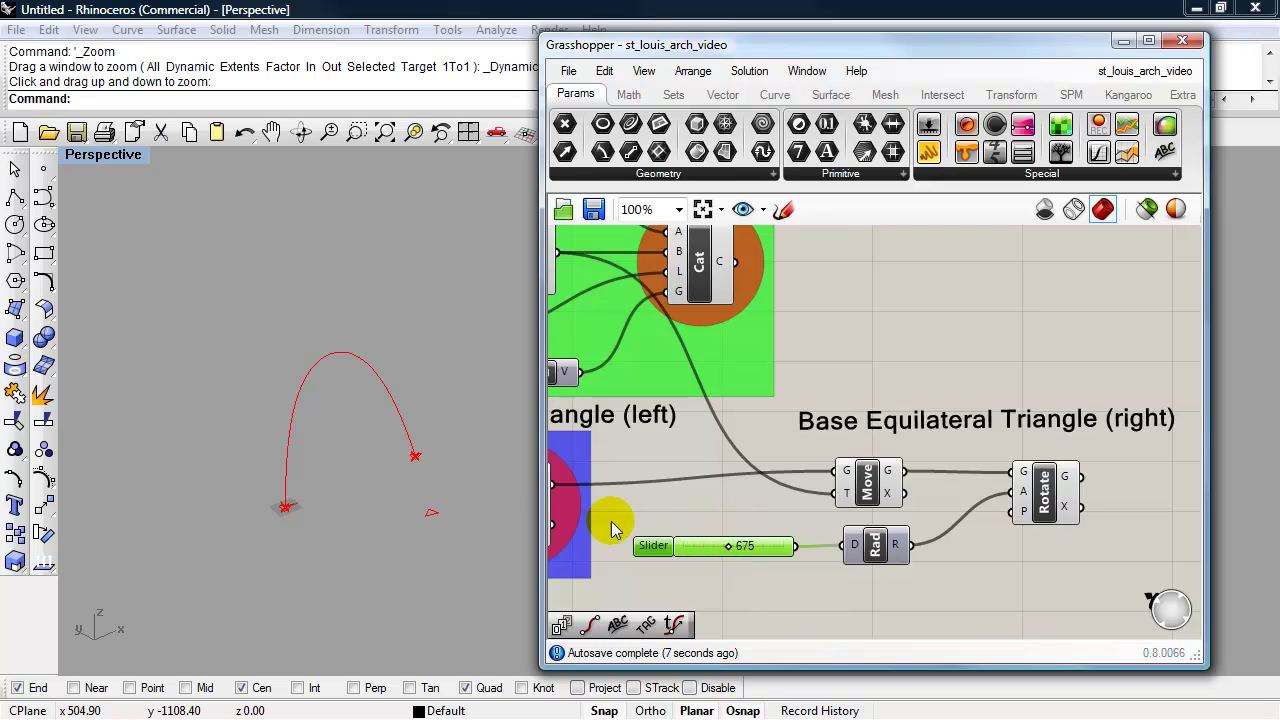
Connect the 630 point's Pt output to Rotate's P input so the triangle turns about the catenary's right end
scroll(414, 460, "up", 2)
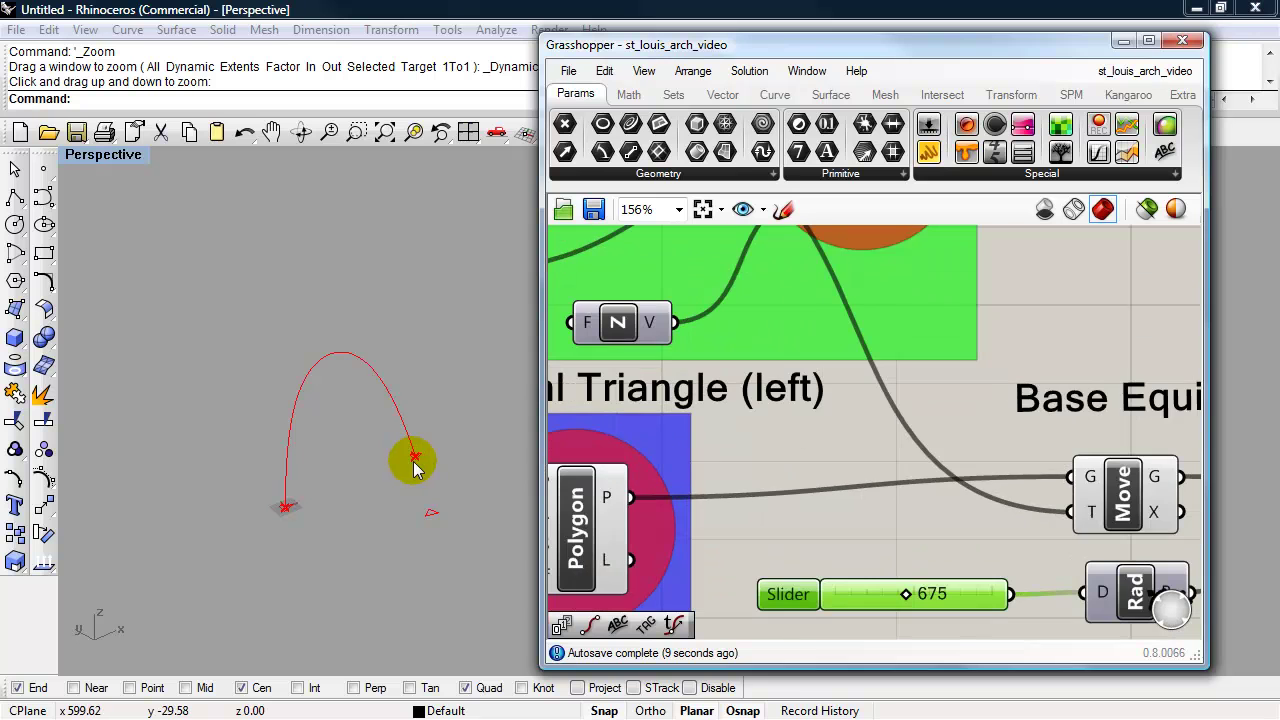
right_click_drag(430, 480, 405, 489, "shift")
scroll(405, 490, "up", 3)
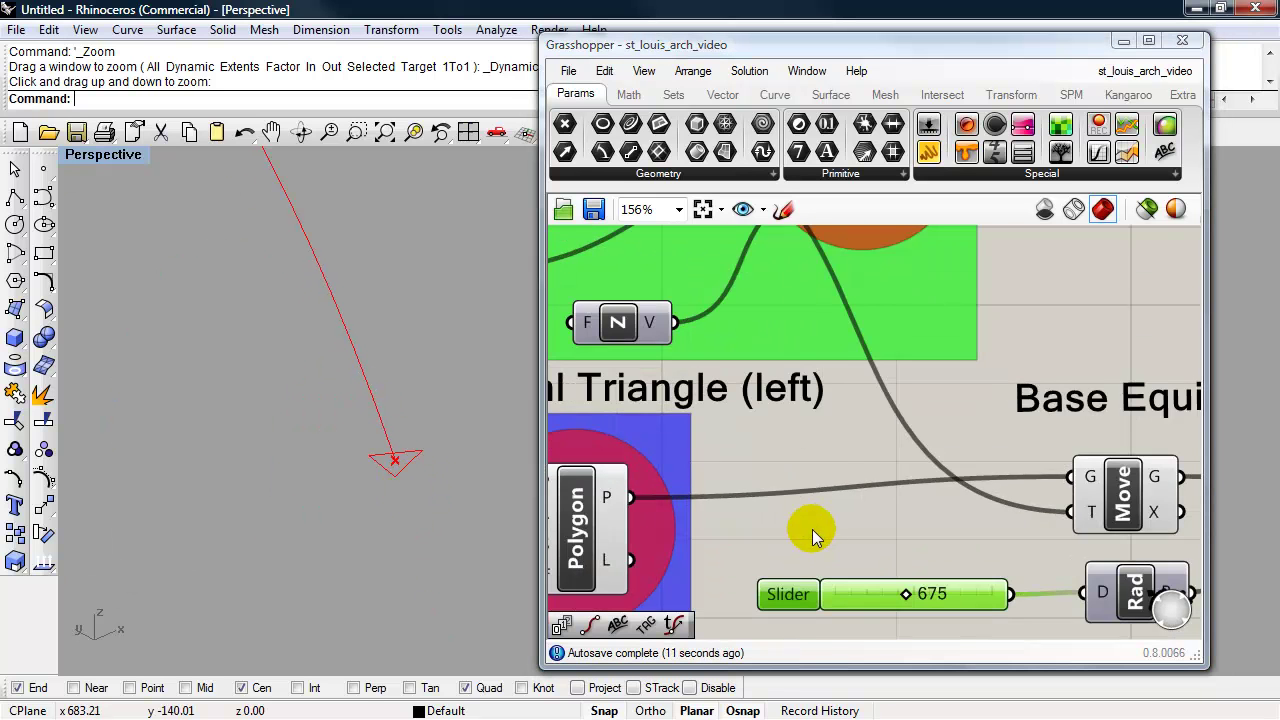
scroll(786, 472, "down", 4)
scroll(768, 475, "down", 2)
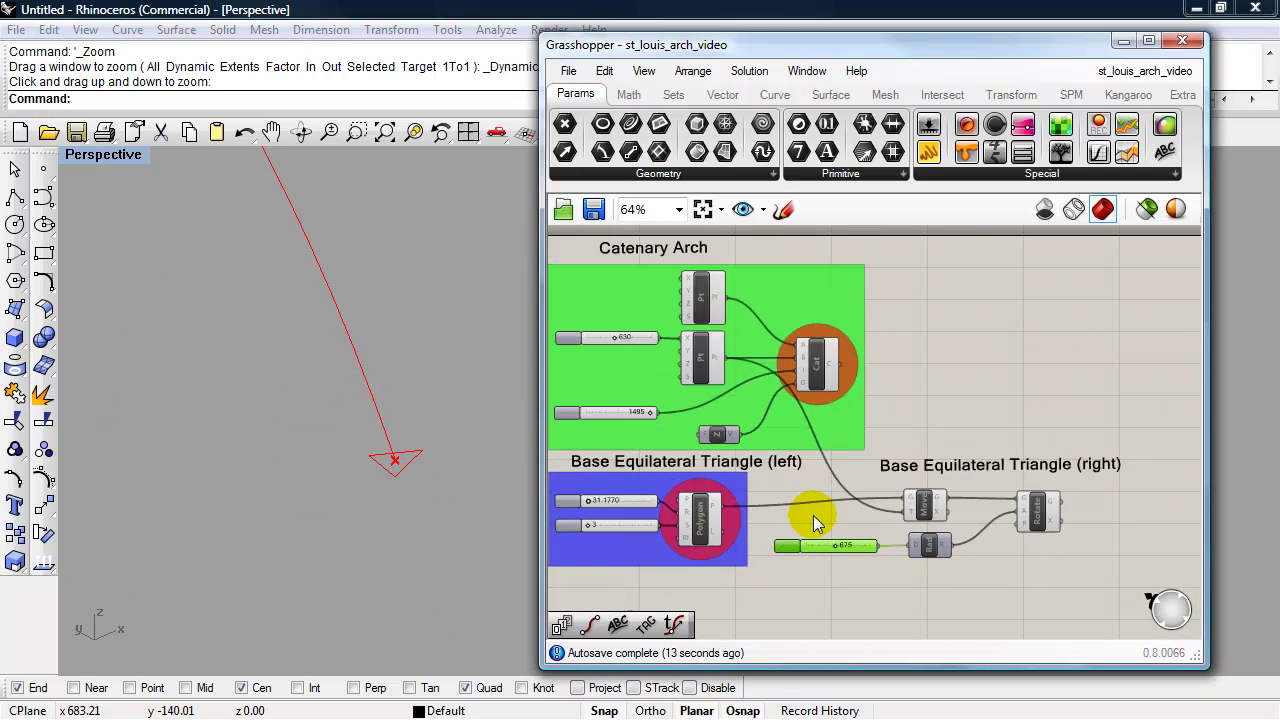
right_click(813, 515)
left_click(786, 486)
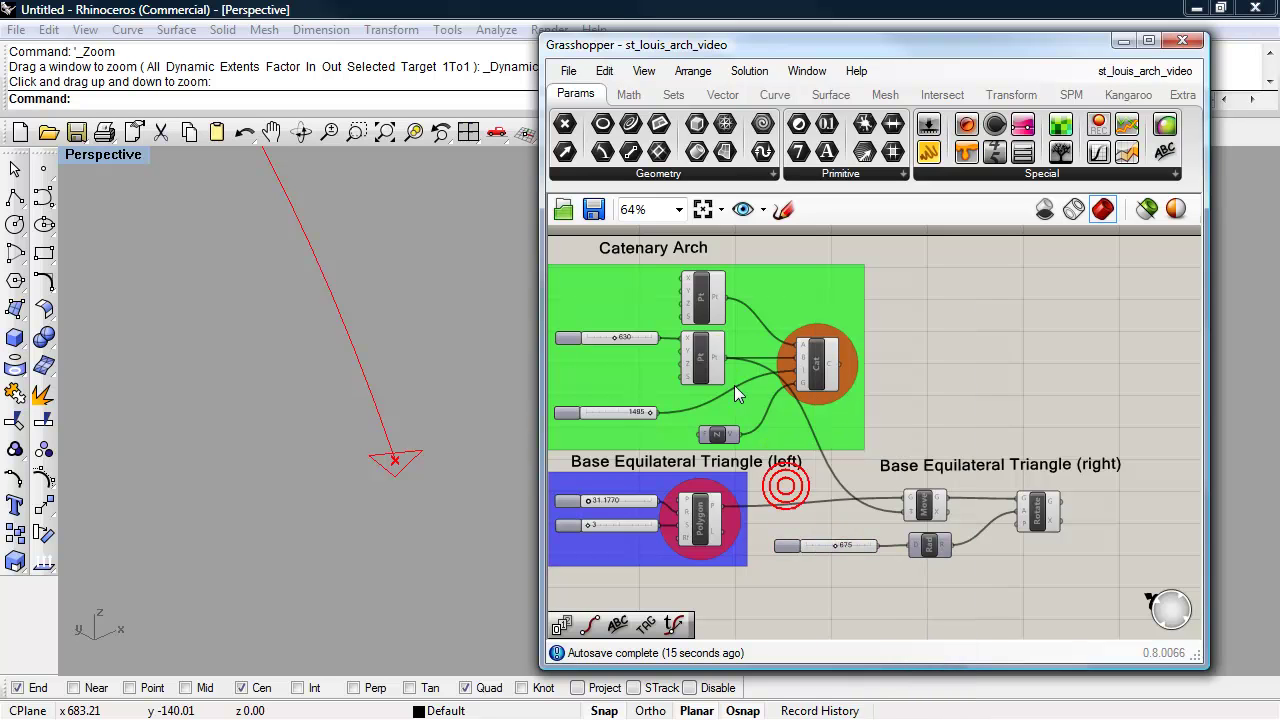
left_click_drag(725, 358, 1012, 529)
Compare the moved and rotated triangles at the arch's right end, then turn off the Move component's preview
right_click_drag(425, 500, 415, 512, "shift")
scroll(379, 492, "up", 5)
scroll(381, 500, "up", 3)
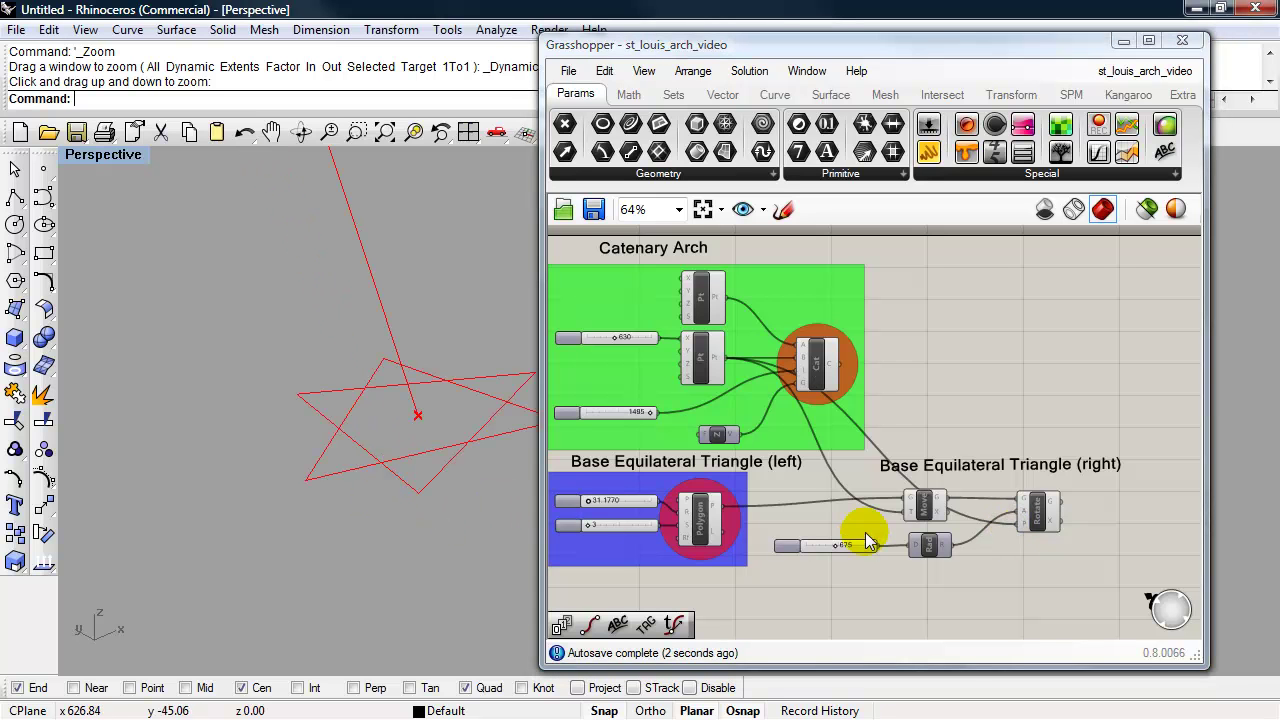
left_click(1036, 510)
right_click_drag(443, 478, 372, 518, "shift")
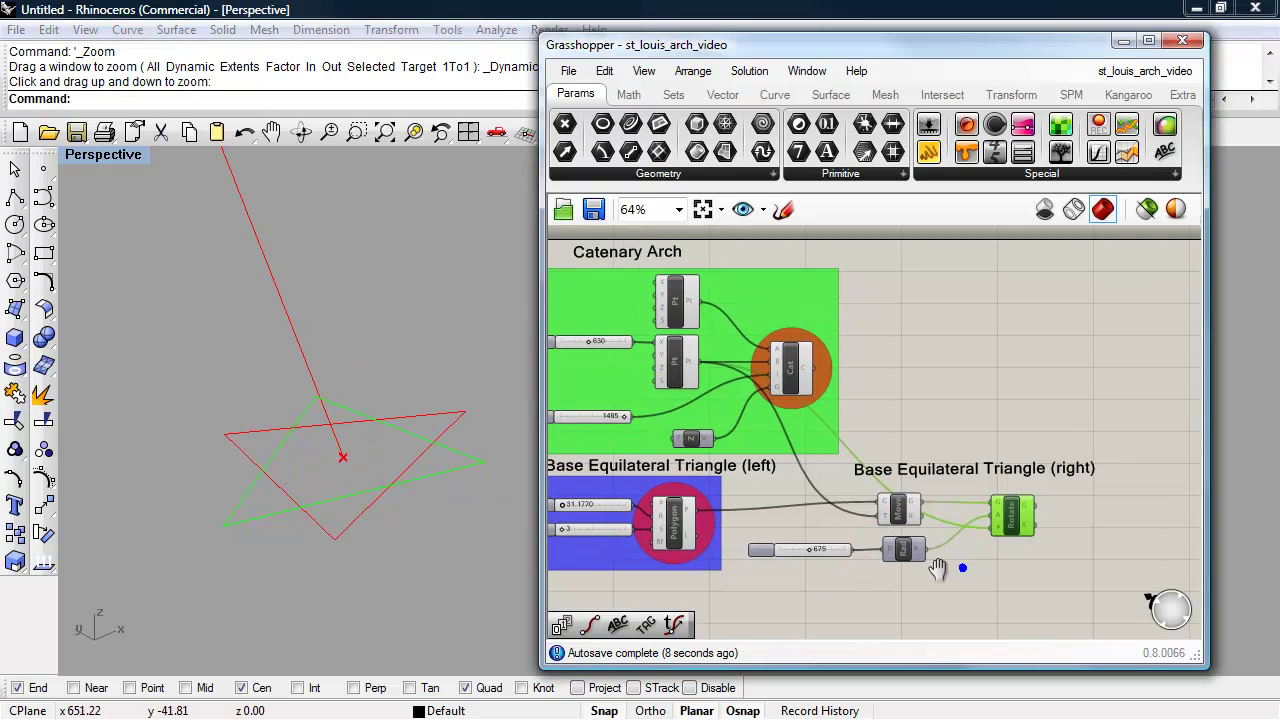
scroll(955, 563, "up", 2)
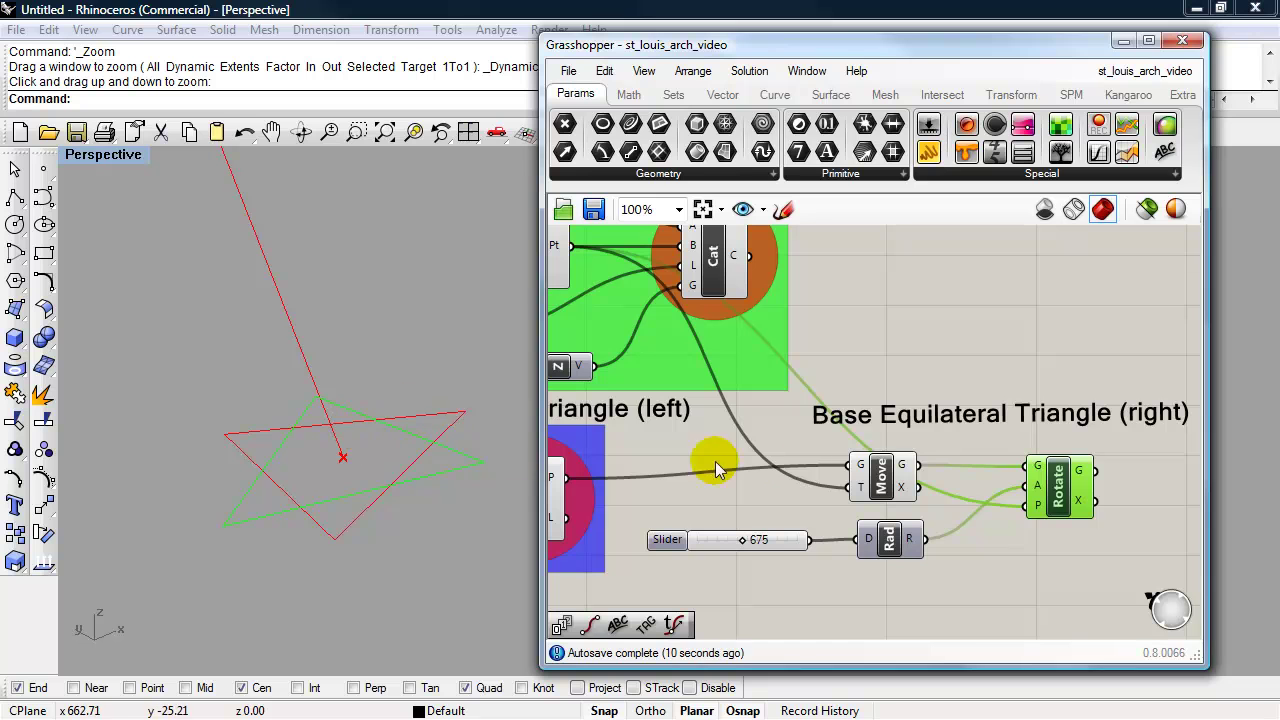
left_click(874, 476)
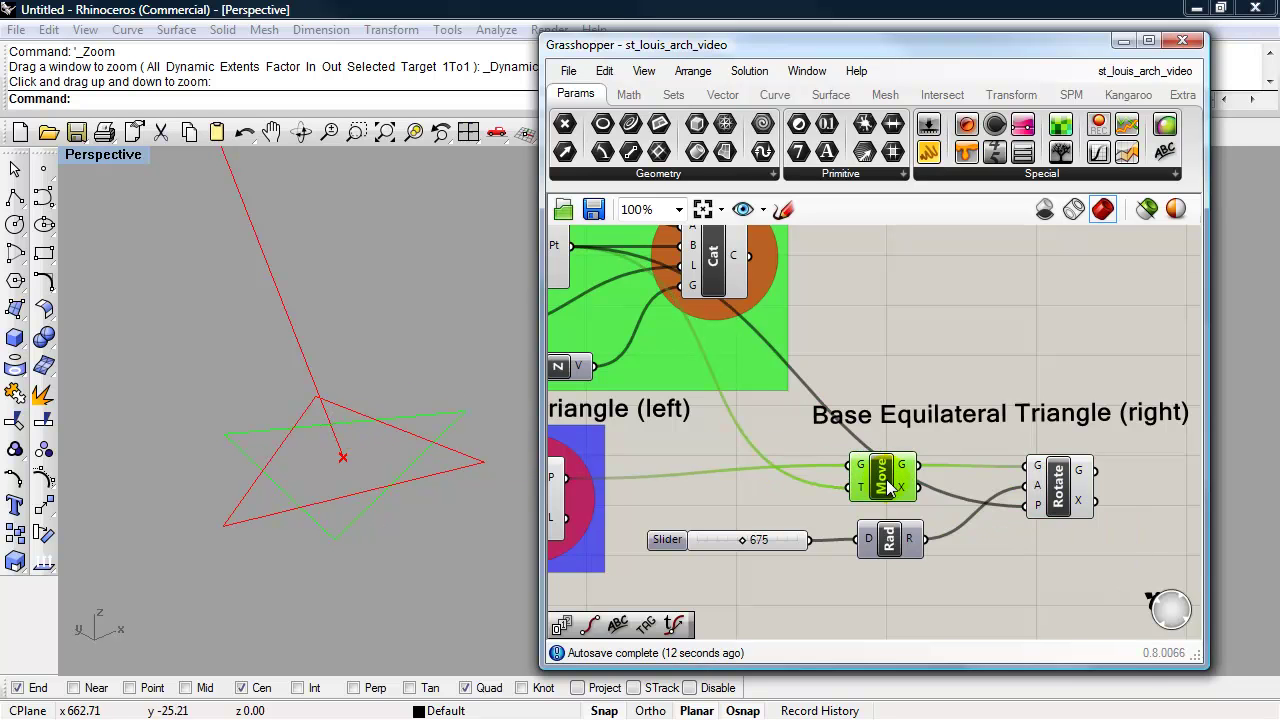
right_click(886, 472)
left_click(950, 388)
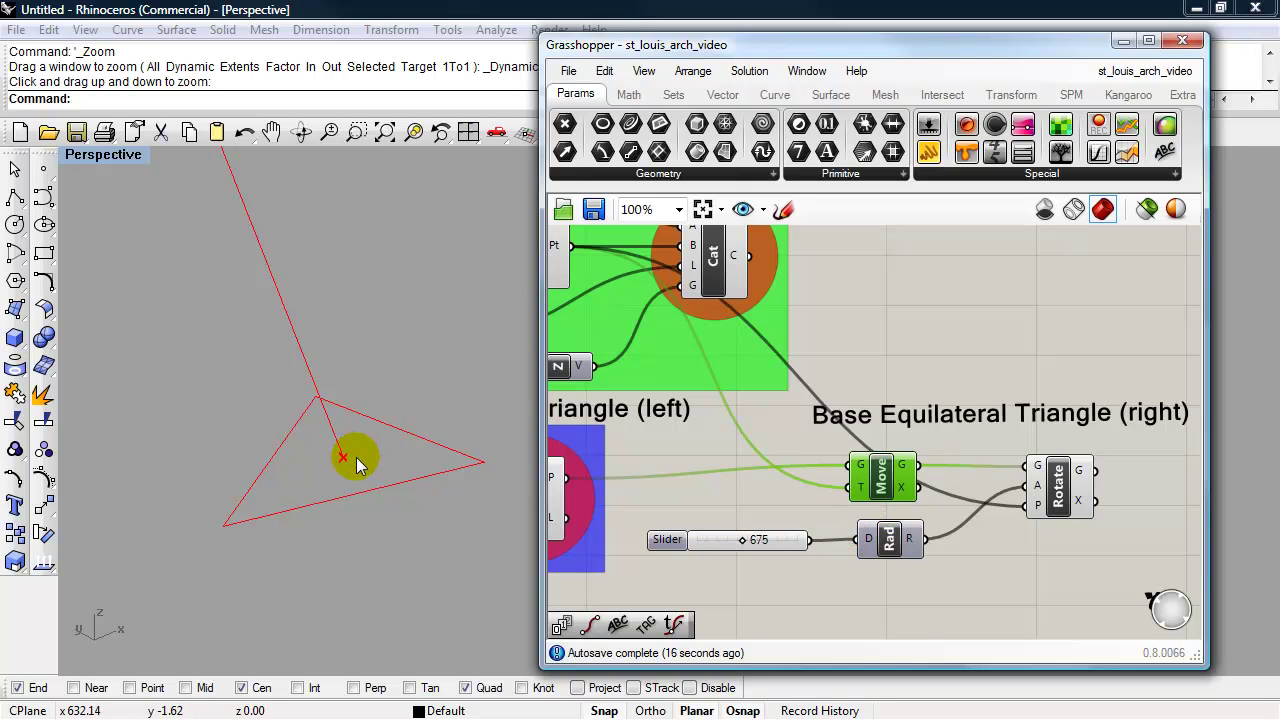
Shift the angle slider, Move, Radians and Rotate components together to the right on the canvas
scroll(752, 488, "down", 3)
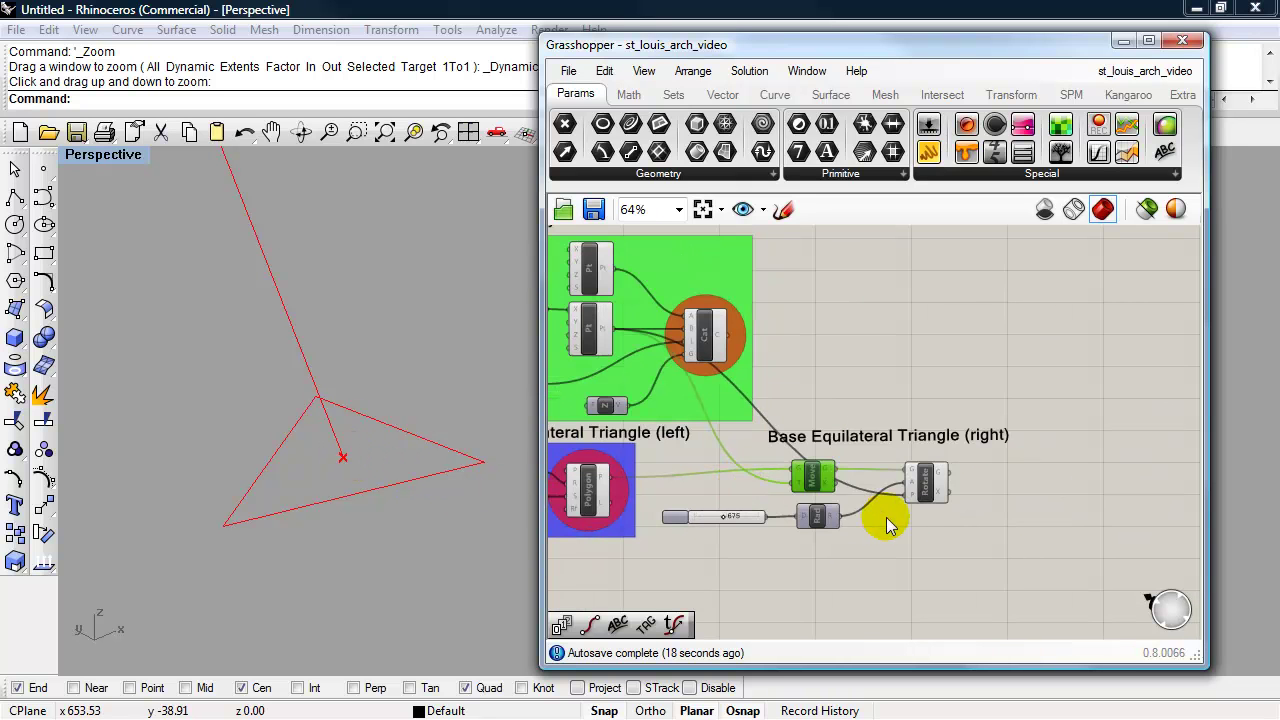
left_click_drag(1034, 546, 736, 471)
left_click_drag(816, 478, 877, 478)
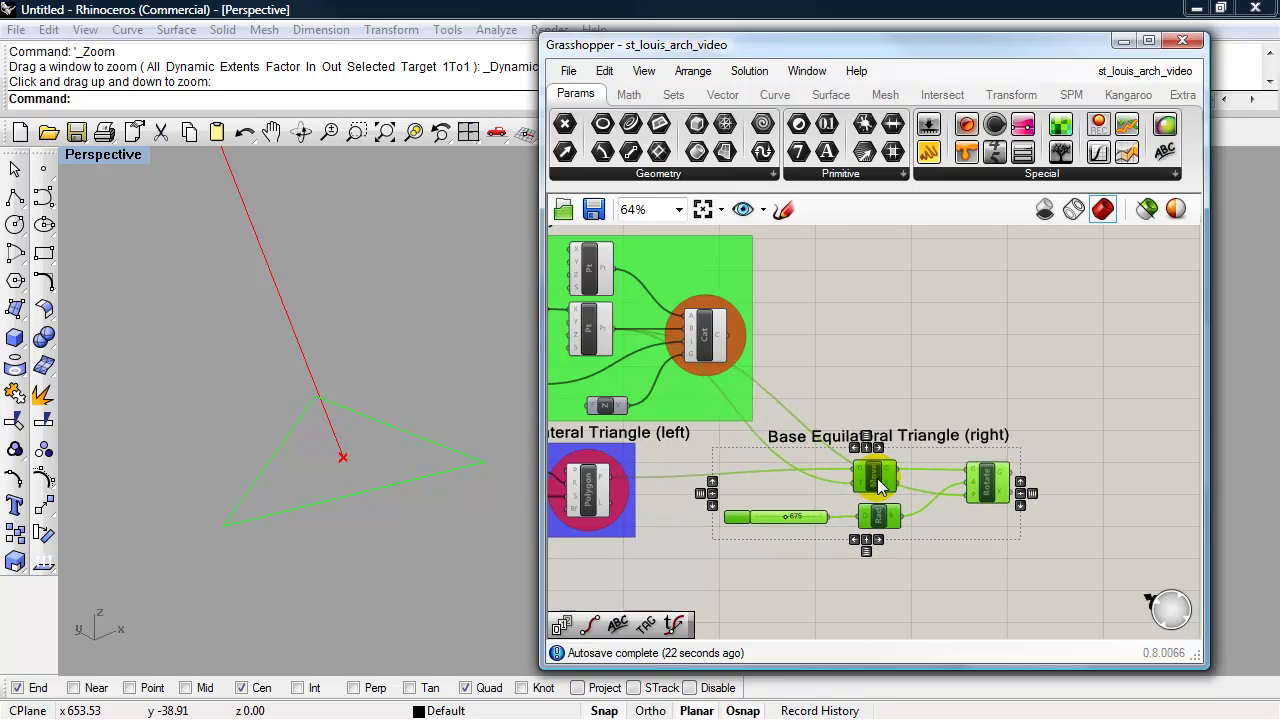
left_click(933, 568)
Put the Rotate component in its own group with a blob outline
scroll(935, 568, "up", 4)
mouse_move(906, 552)
right_mouse_down()
mouse_move(941, 548)
mouse_move(929, 586)
right_mouse_up()
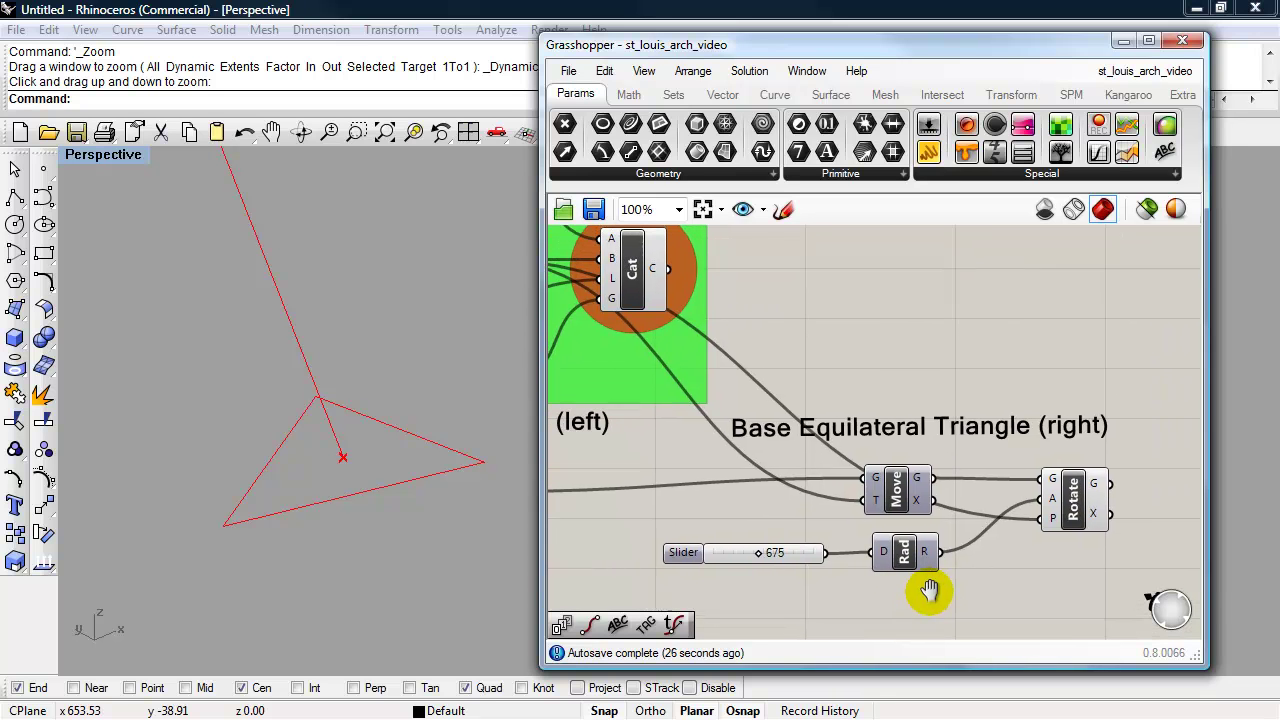
left_click(1075, 512)
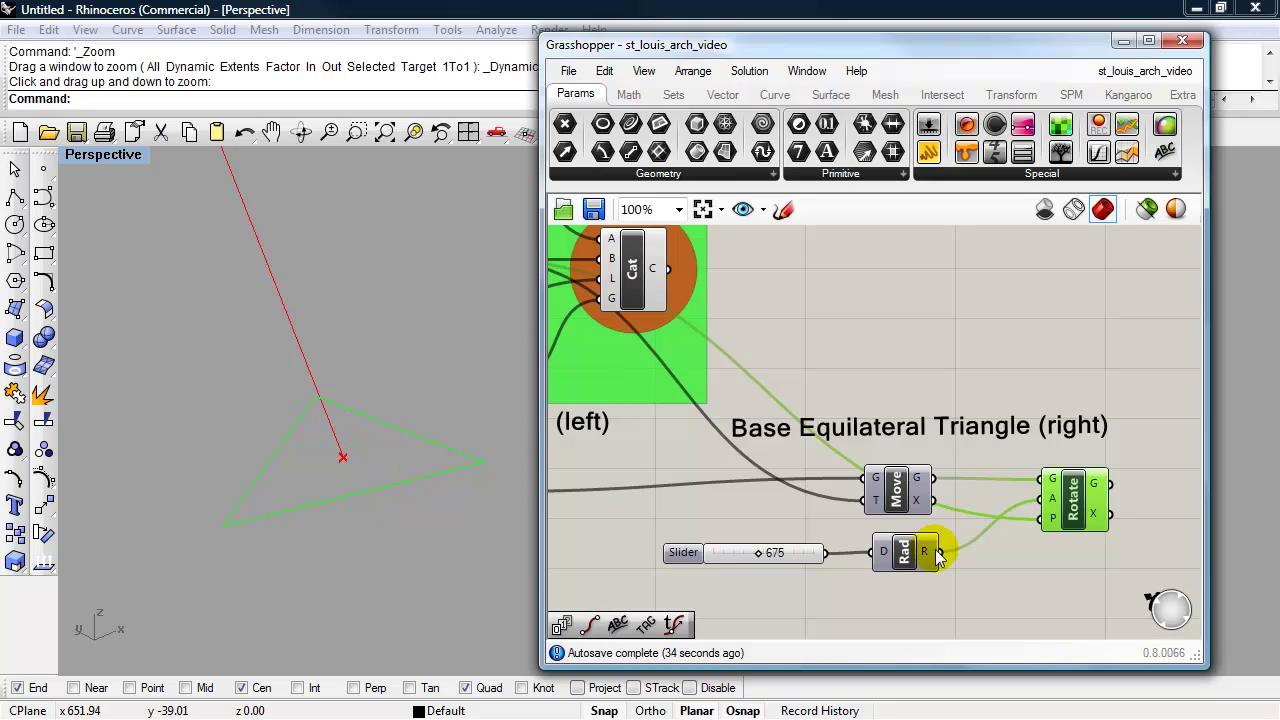
left_click(1093, 515)
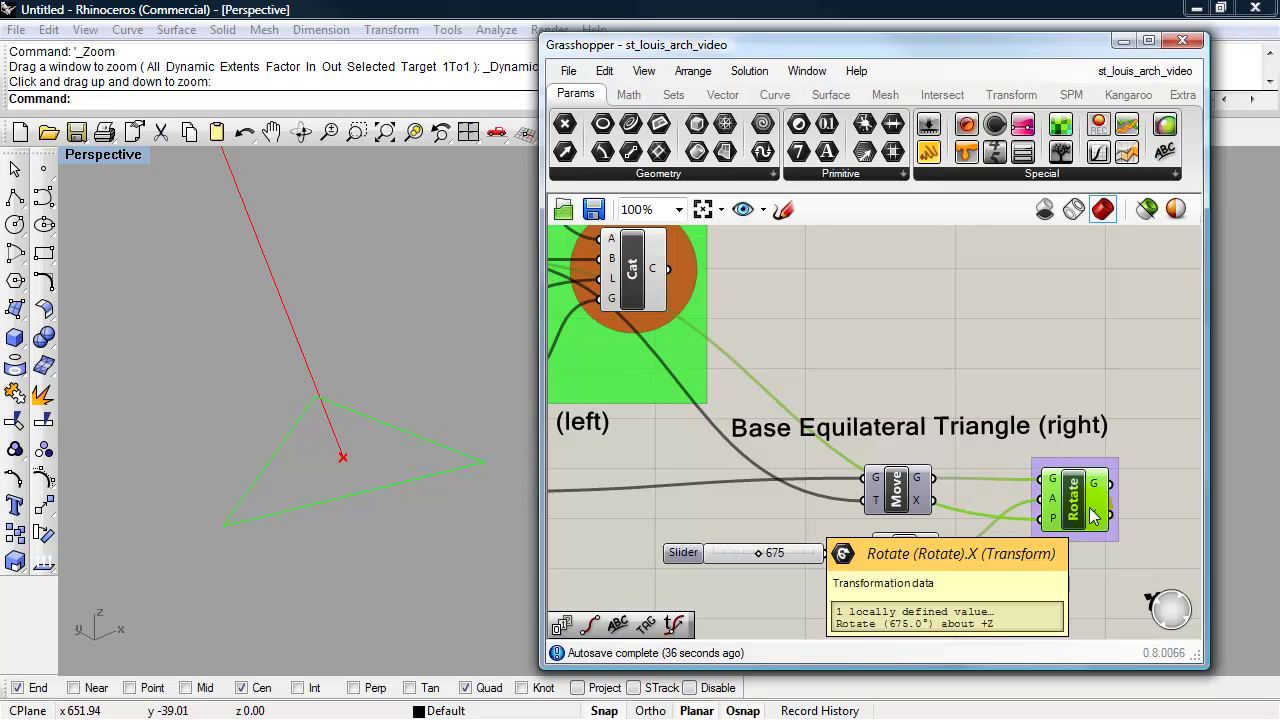
left_click(1097, 543)
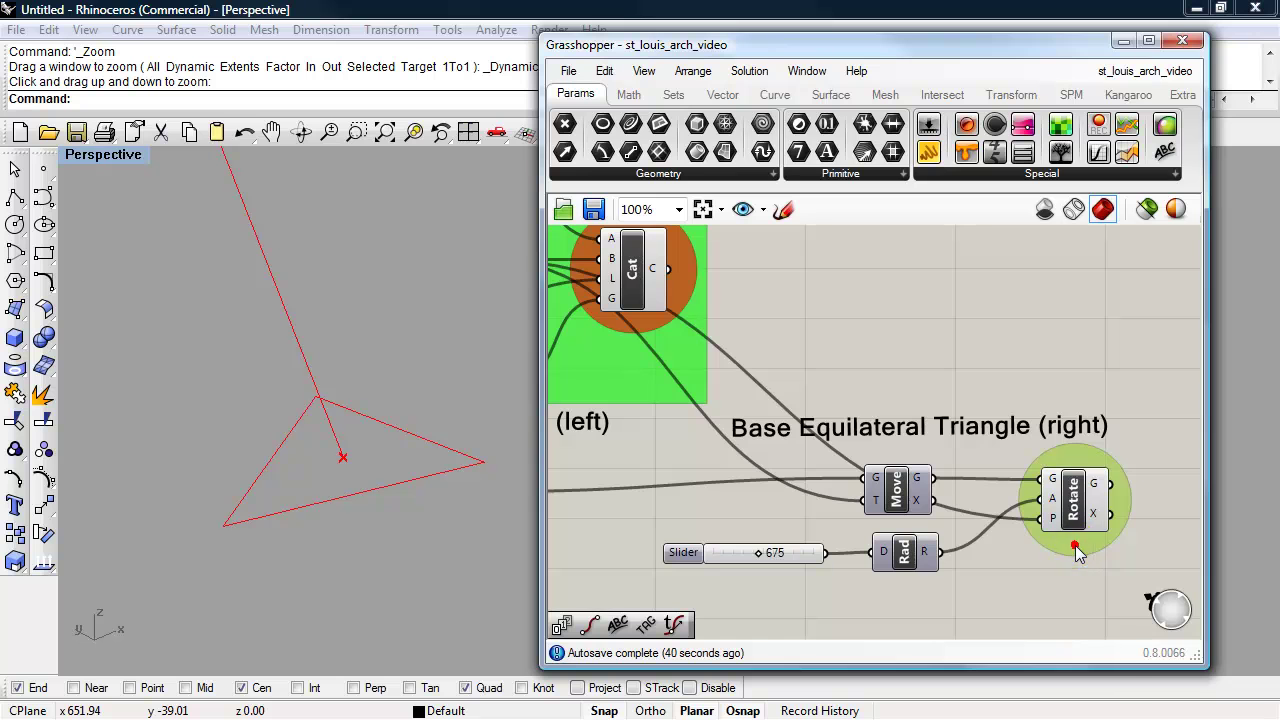
Move the Grasshopper window to make room and colour the Rotate group red with R 253, G 0 and B 0
right_click(1075, 545)
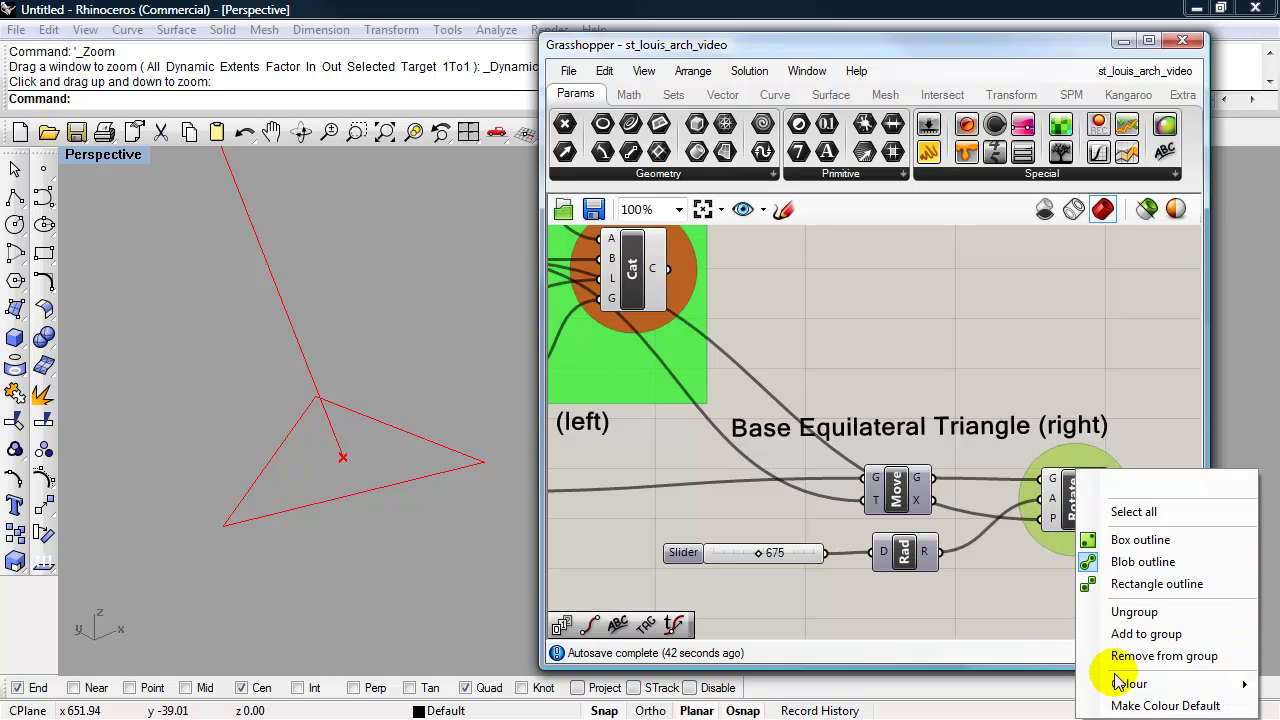
left_click_drag(908, 47, 619, 48)
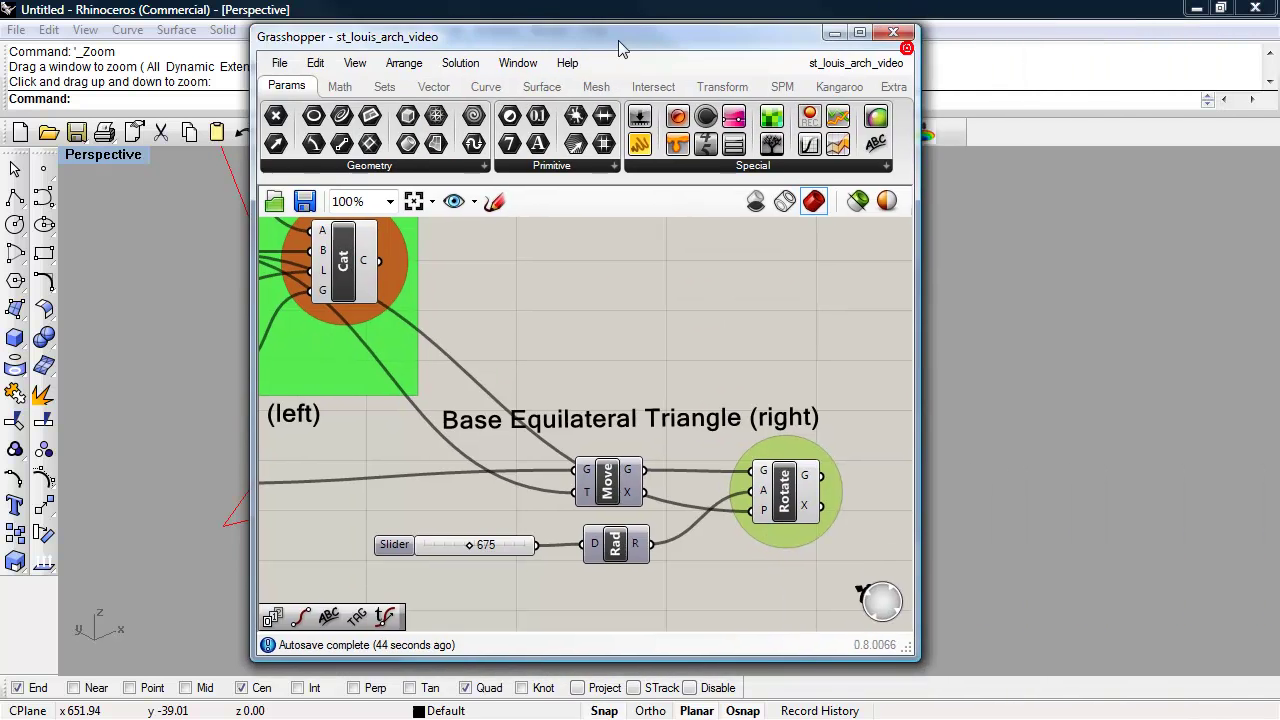
right_click(783, 505)
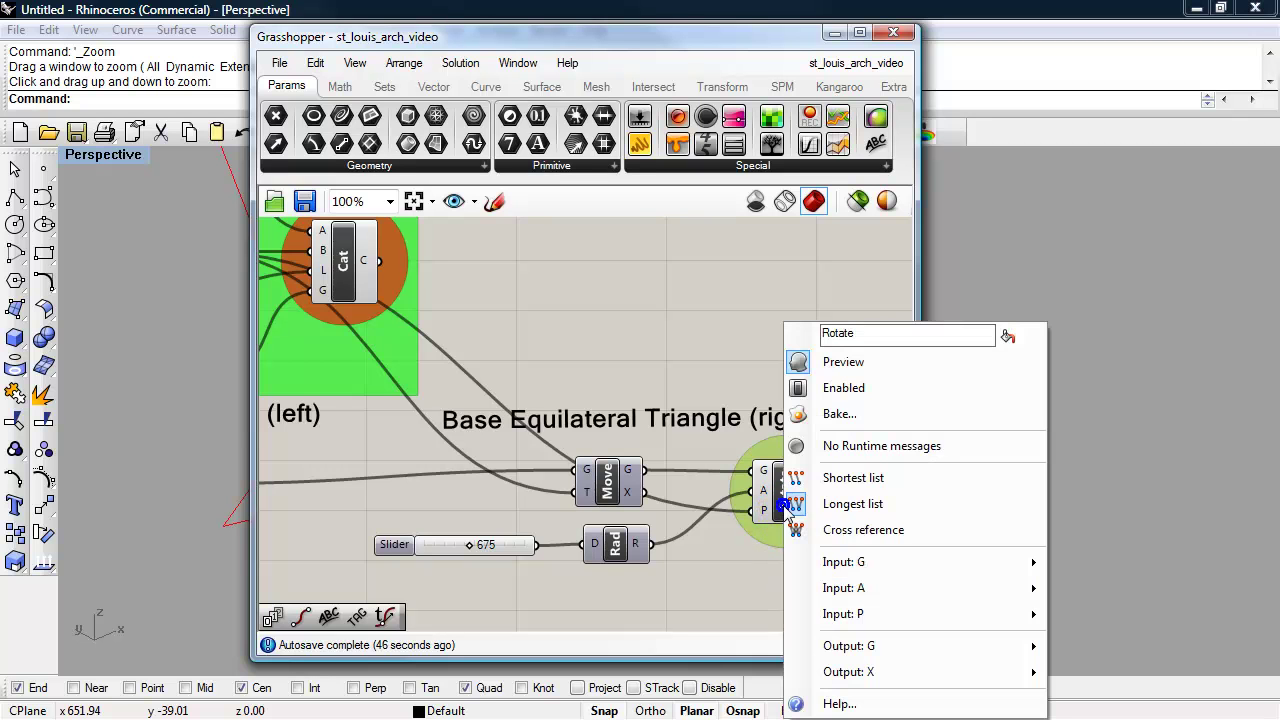
left_click(759, 532)
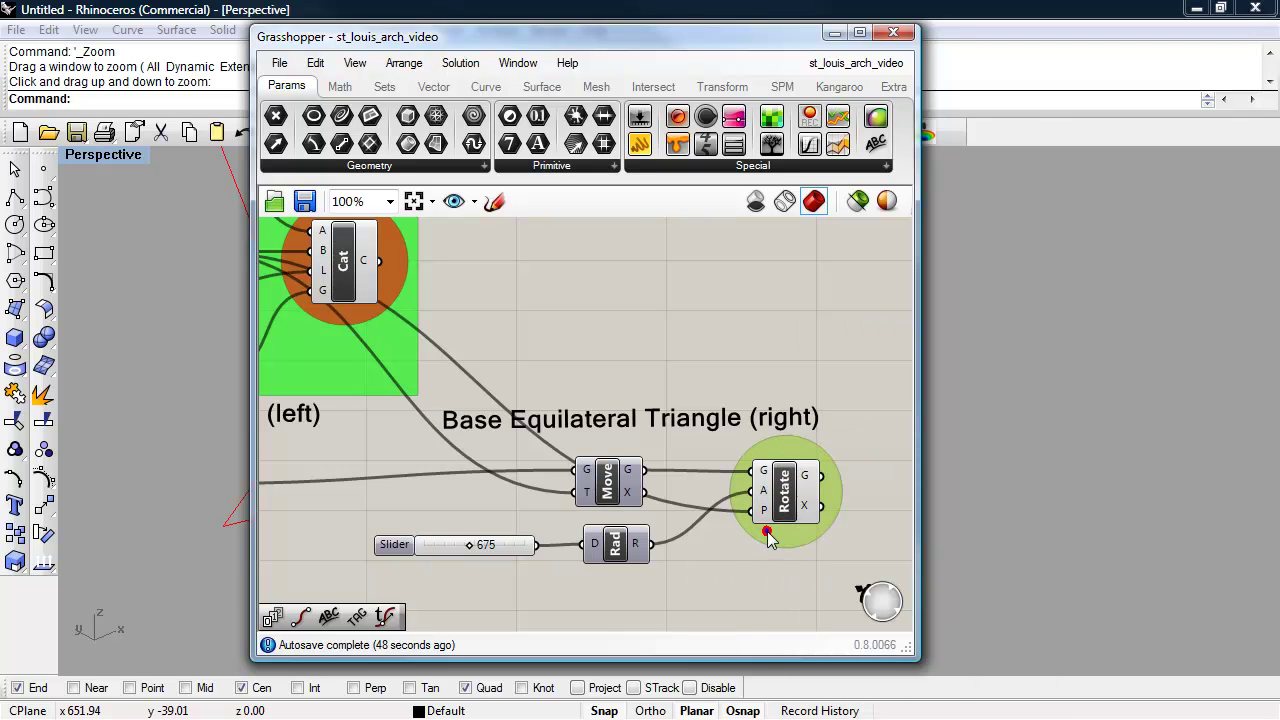
right_click(769, 538)
mouse_move(860, 684)
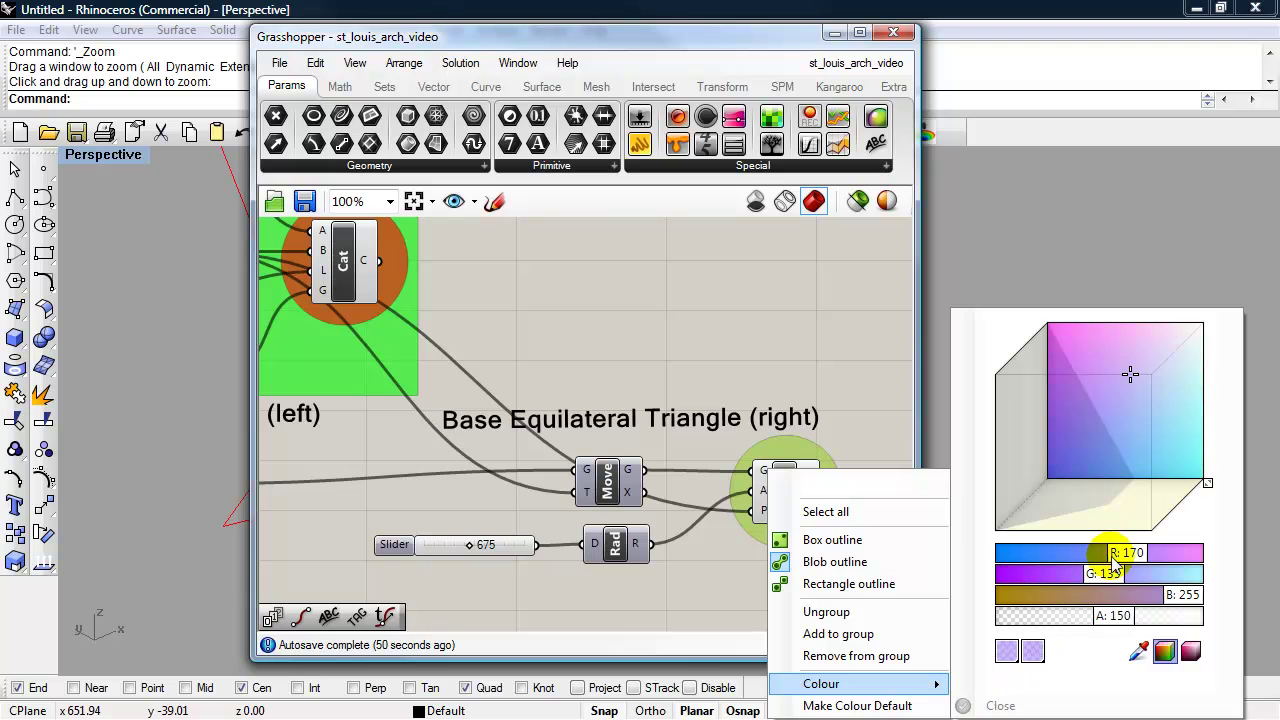
left_click_drag(1125, 554, 1198, 556)
left_click_drag(1097, 574, 997, 579)
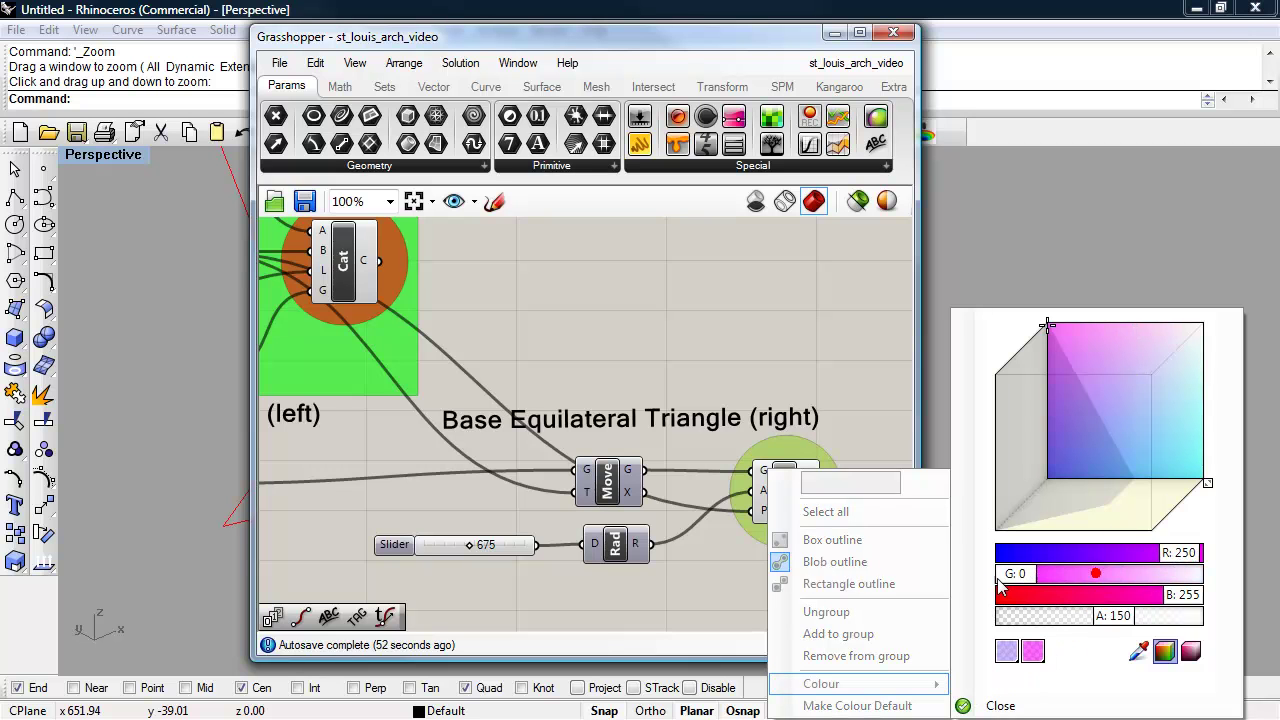
left_click_drag(1178, 597, 998, 599)
left_click_drag(1180, 553, 1188, 554)
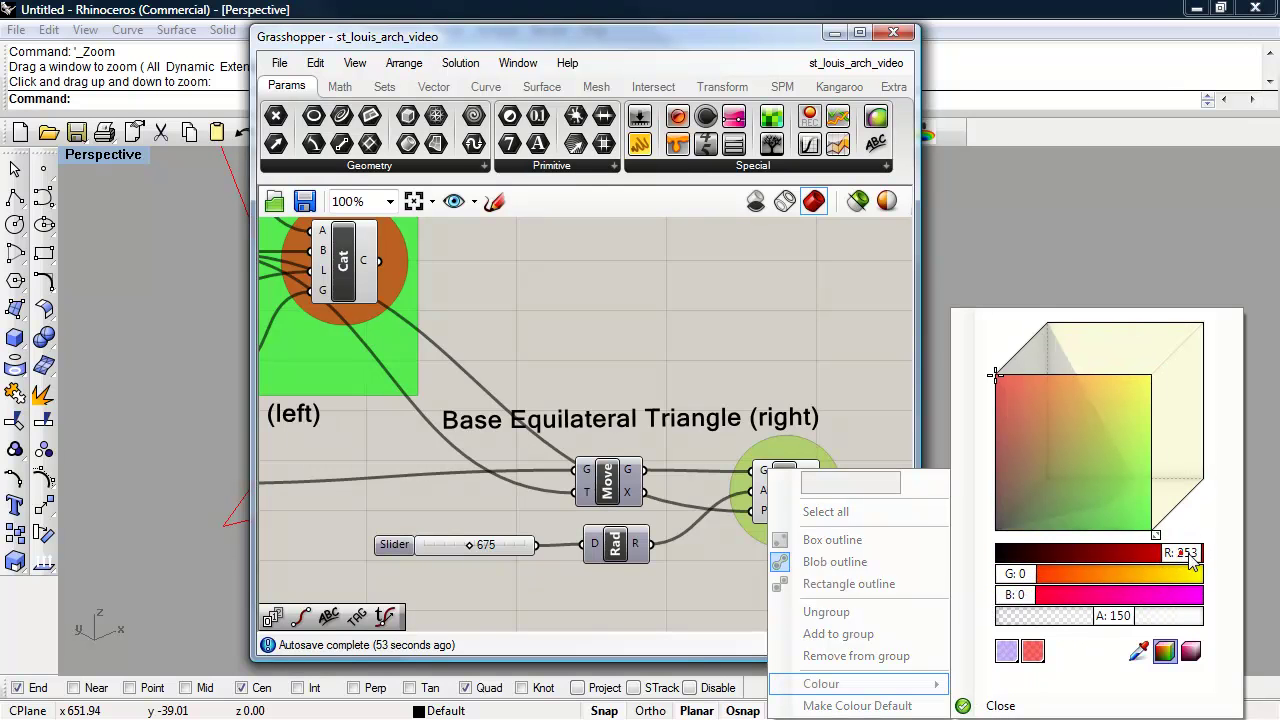
left_click(1000, 705)
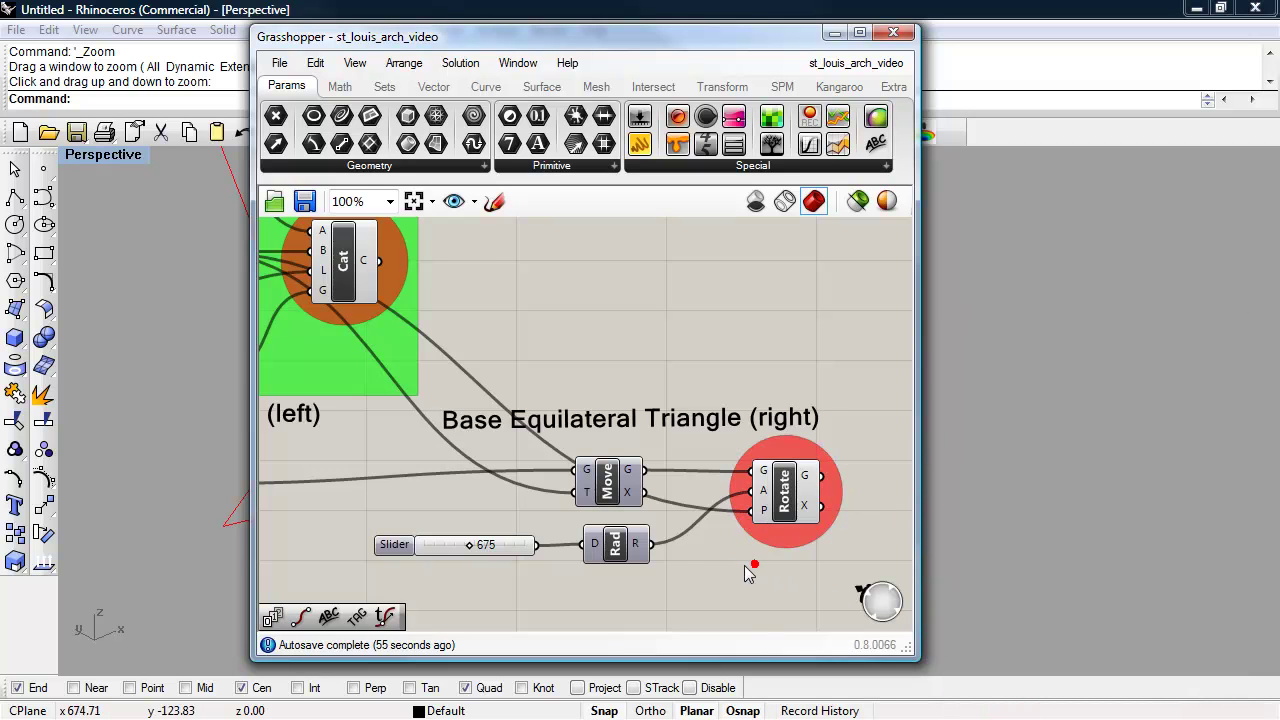
scroll(746, 572, "down", 3)
scroll(746, 557, "up", 1)
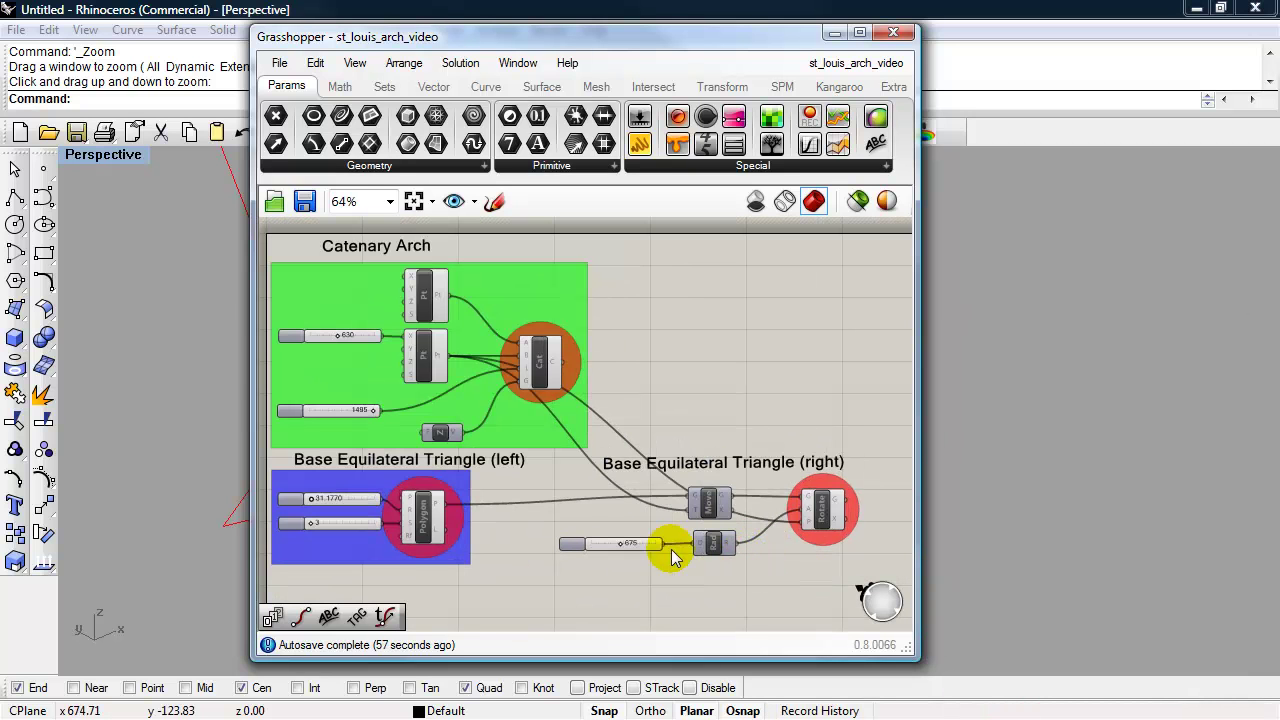
left_click(550, 360)
left_click(431, 519)
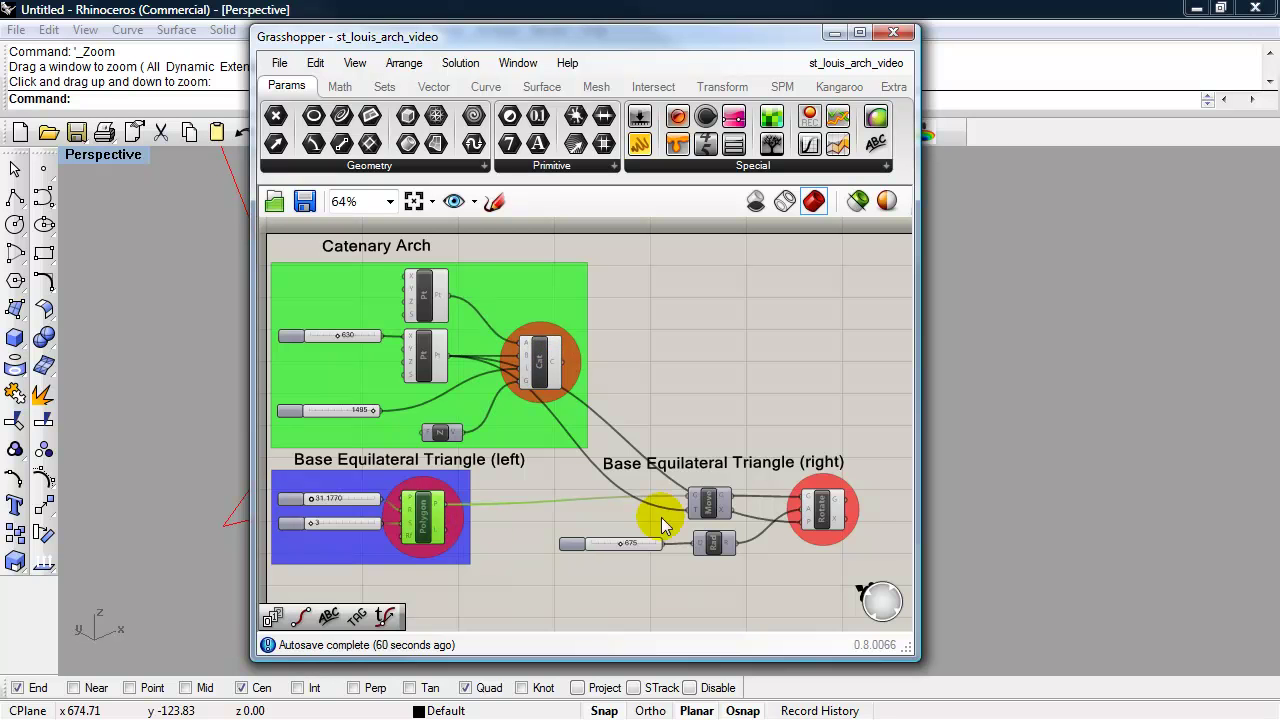
left_click(536, 371)
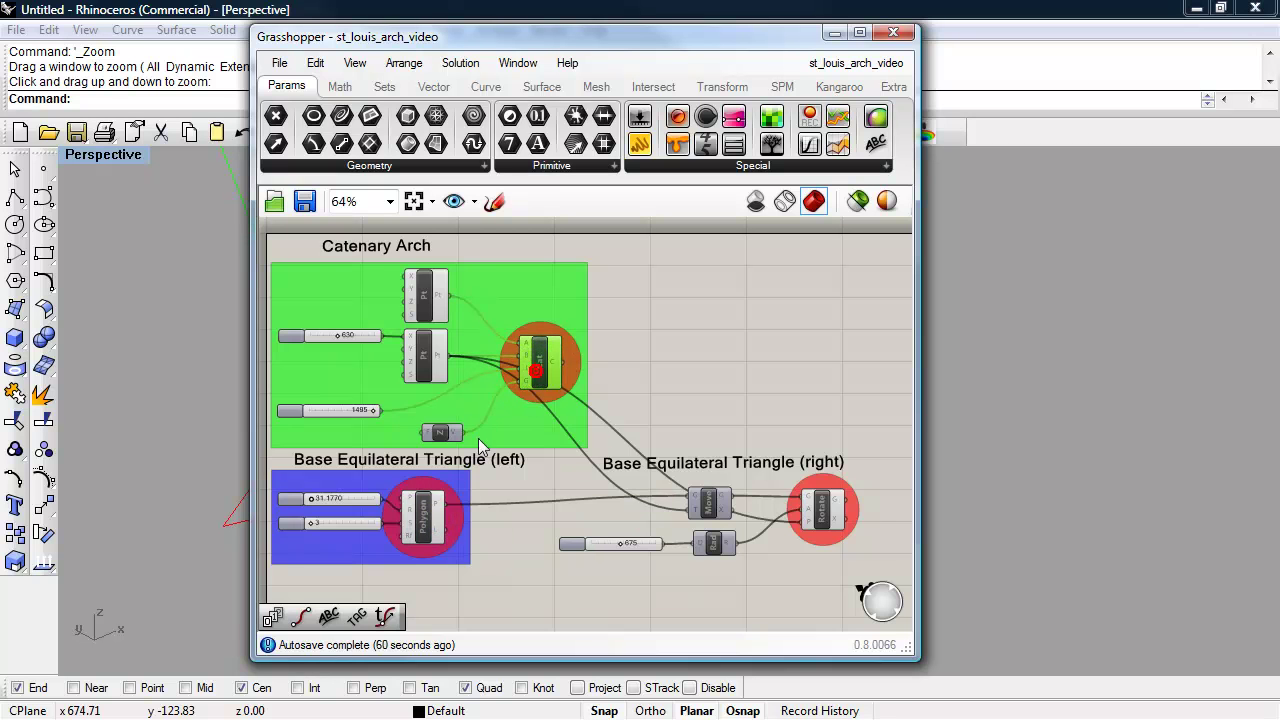
left_click(425, 518)
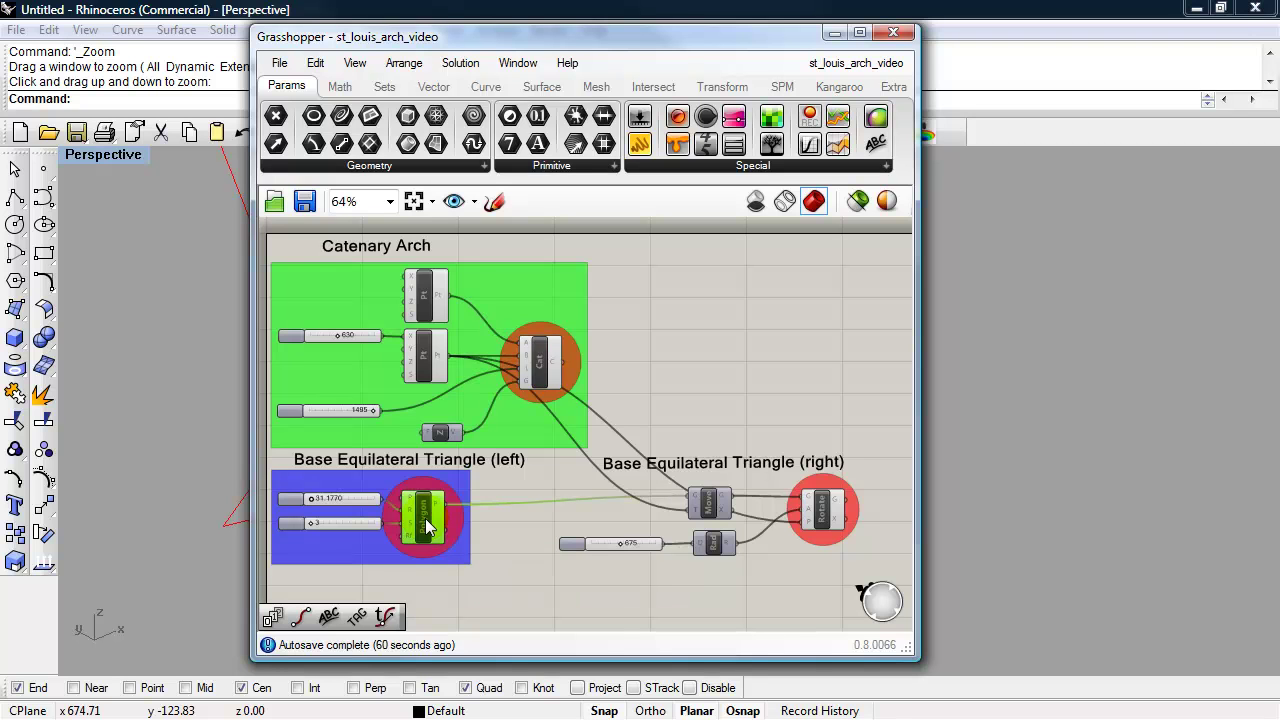
Group the right triangle's angle slider with its Move, Radians and Rotate components
left_click(828, 522)
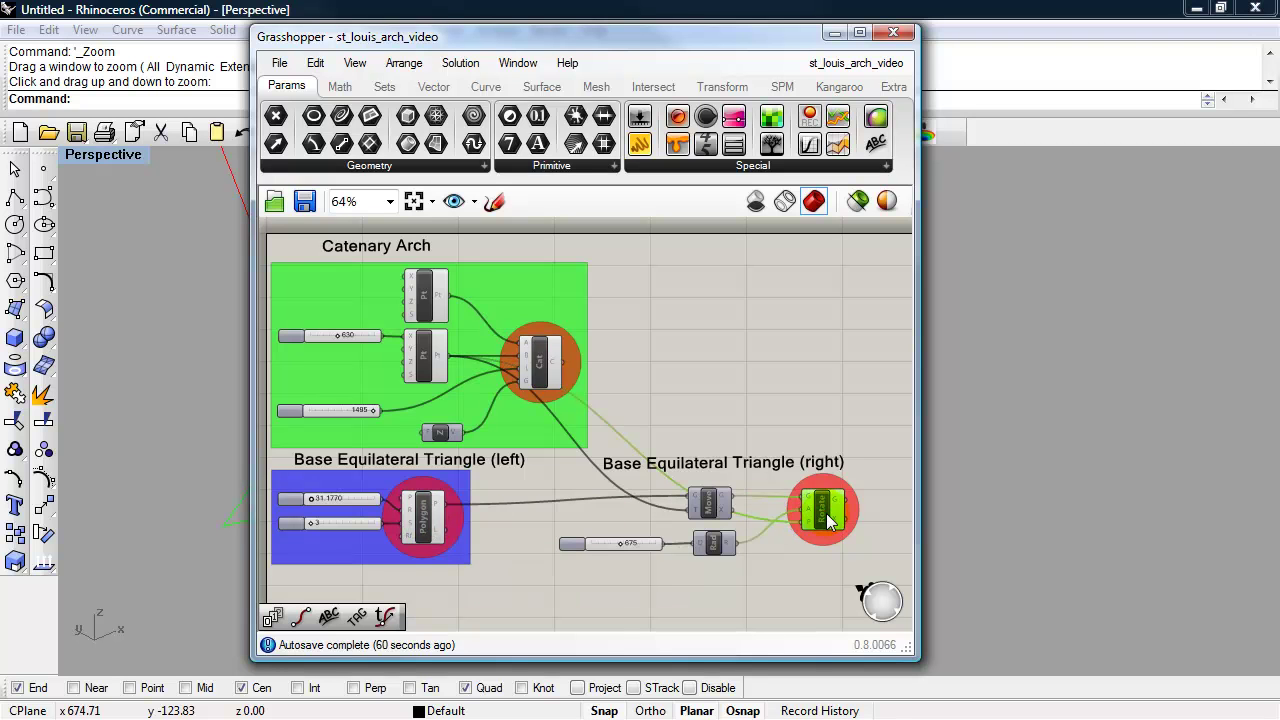
left_click_drag(821, 570, 597, 508)
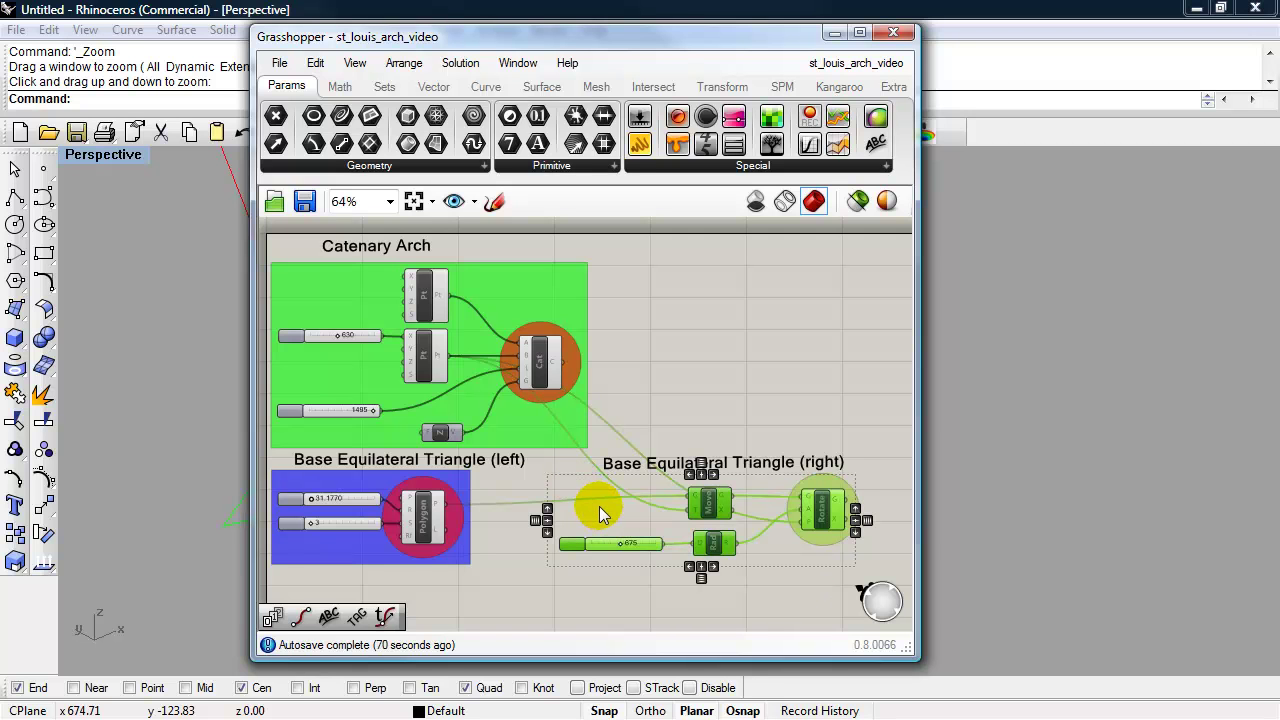
key("ctrl+g")
left_click(619, 521)
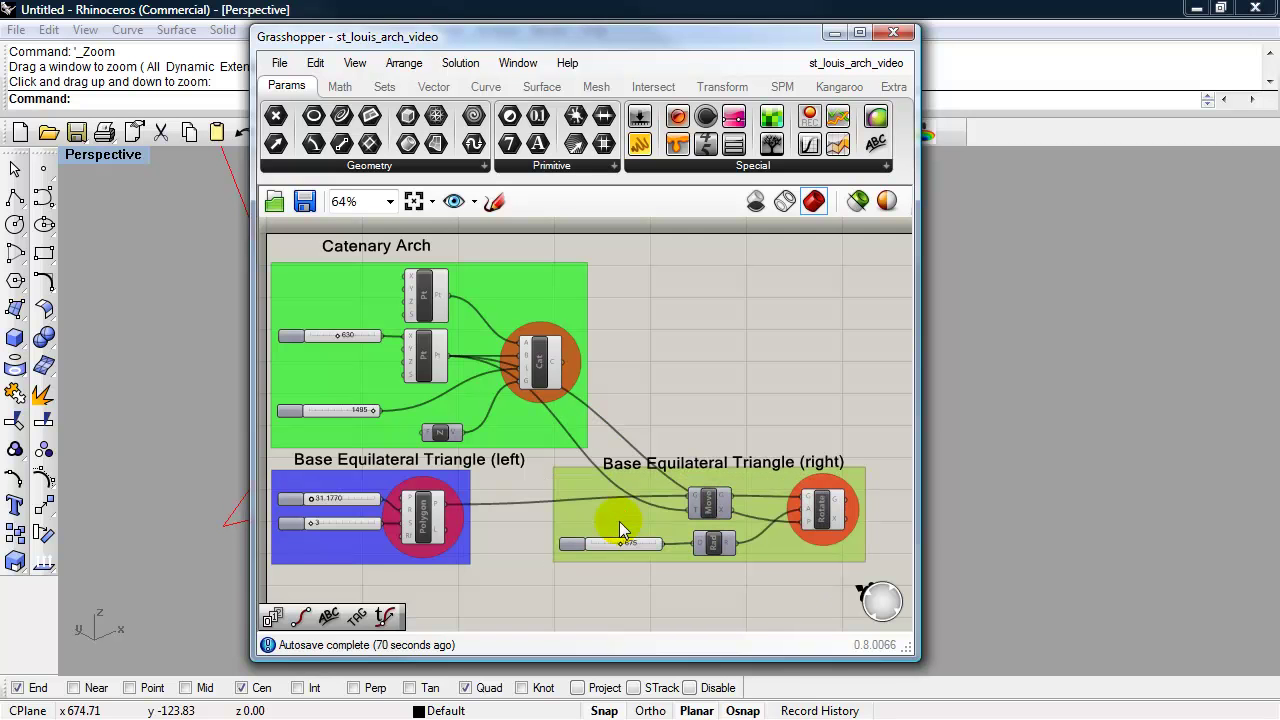
Colour the new right-triangle group yellow with R 255, G 255 and B 0
right_click(619, 521)
mouse_move(686, 690)
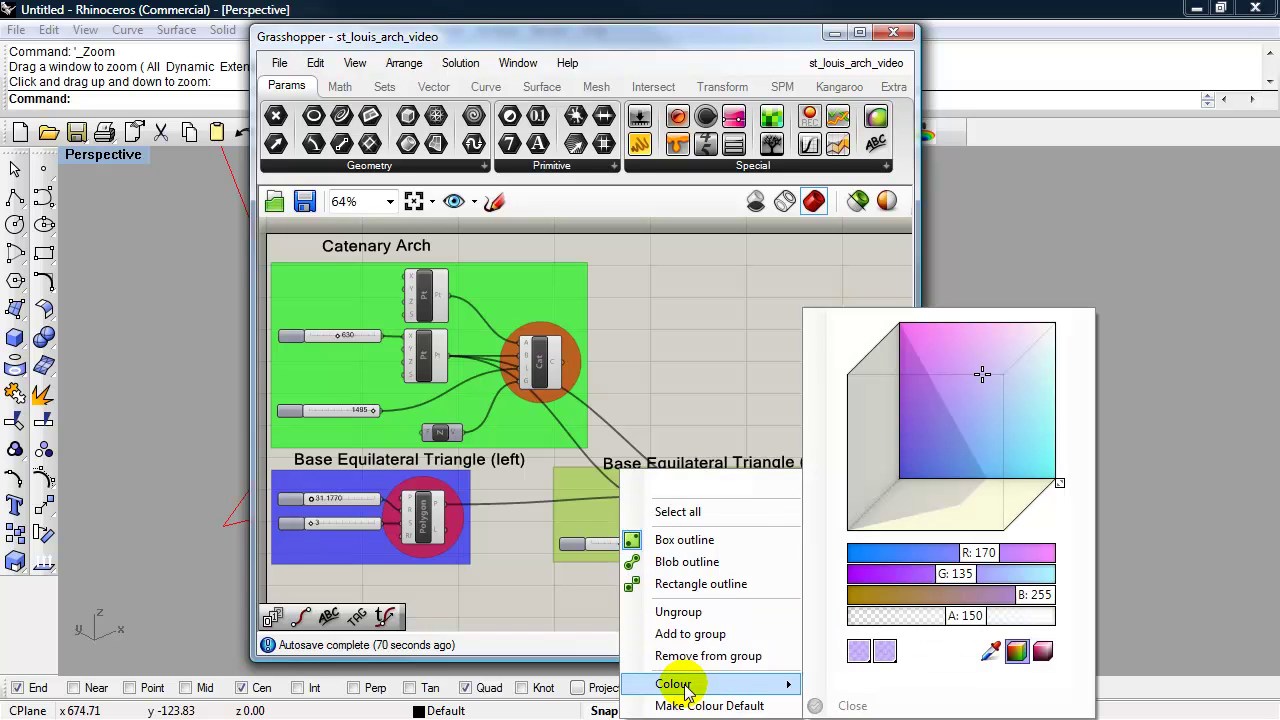
left_click_drag(969, 577, 1060, 581)
left_click_drag(979, 551, 829, 594)
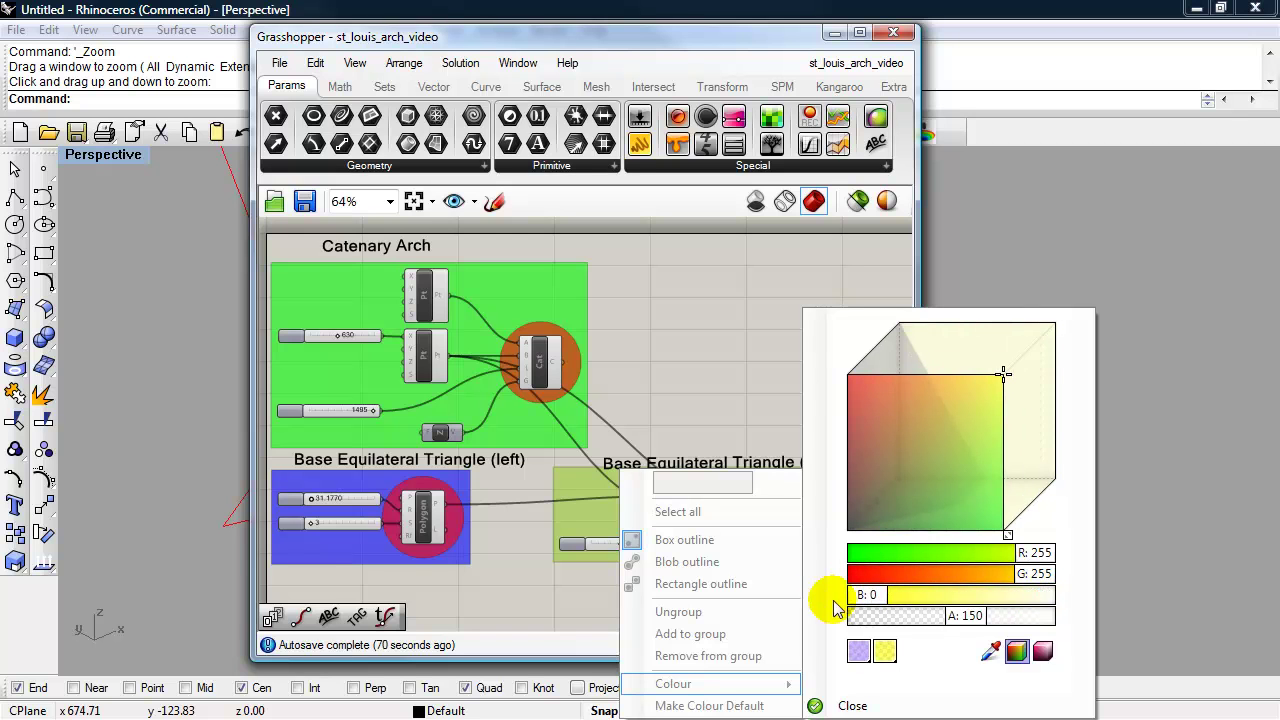
left_click(853, 706)
left_click(755, 587)
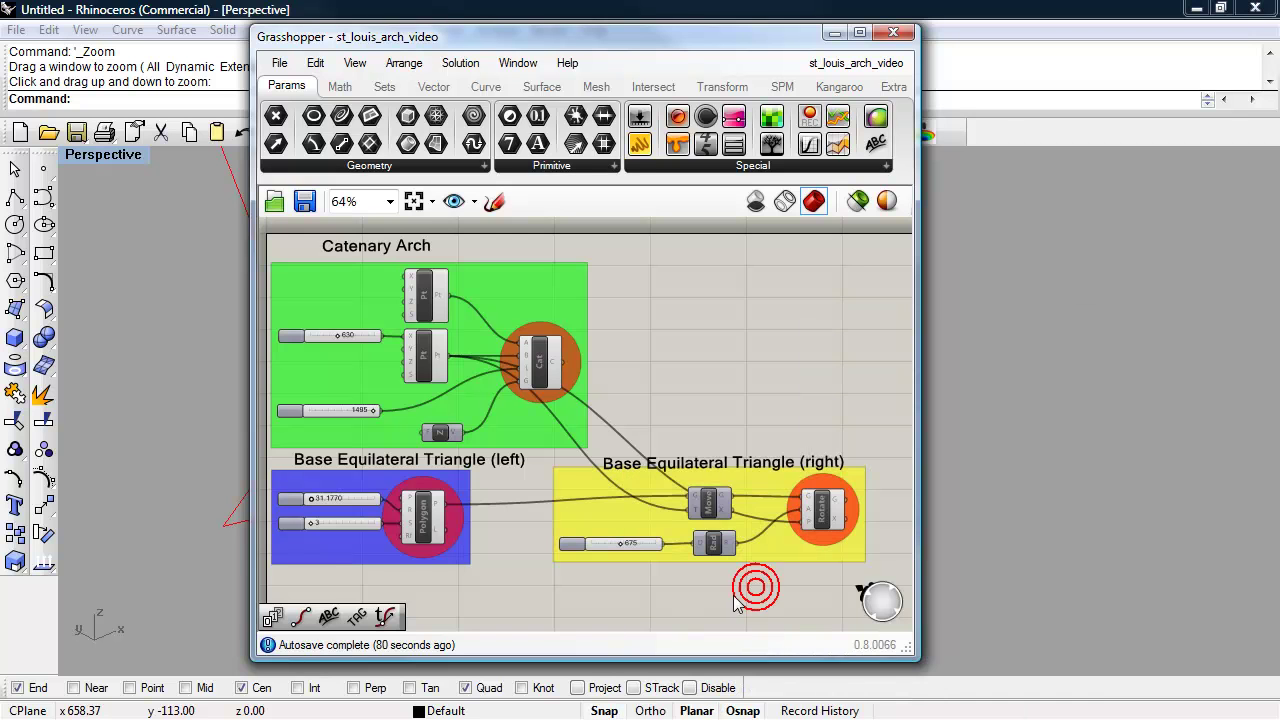
Nudge the right and left triangle groups slightly down below their titles and move the Grasshopper window clear of the arch viewport
left_click_drag(743, 515, 748, 533)
left_click_drag(327, 559, 336, 558)
left_click_drag(628, 39, 881, 33)
Set the rotation angle slider feeding the Radians component to 180
scroll(335, 325, "down", 5)
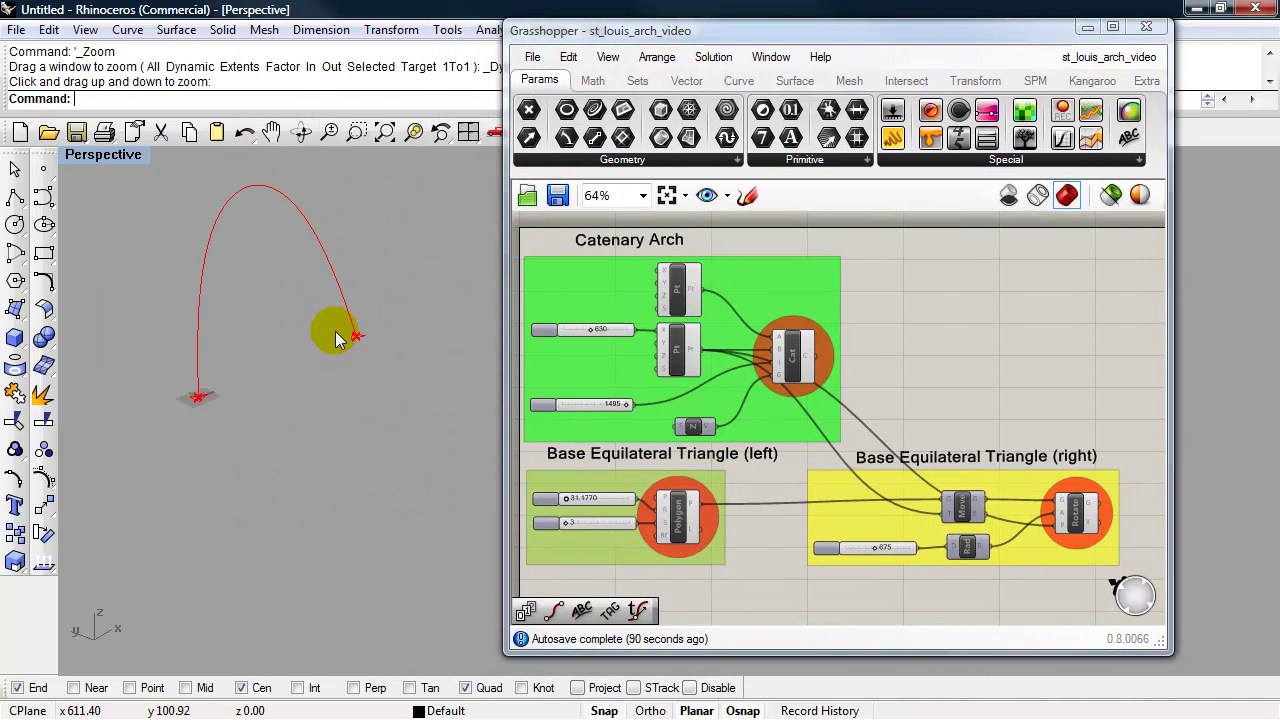
right_click_drag(332, 338, 277, 300)
right_click_drag(380, 471, 400, 428)
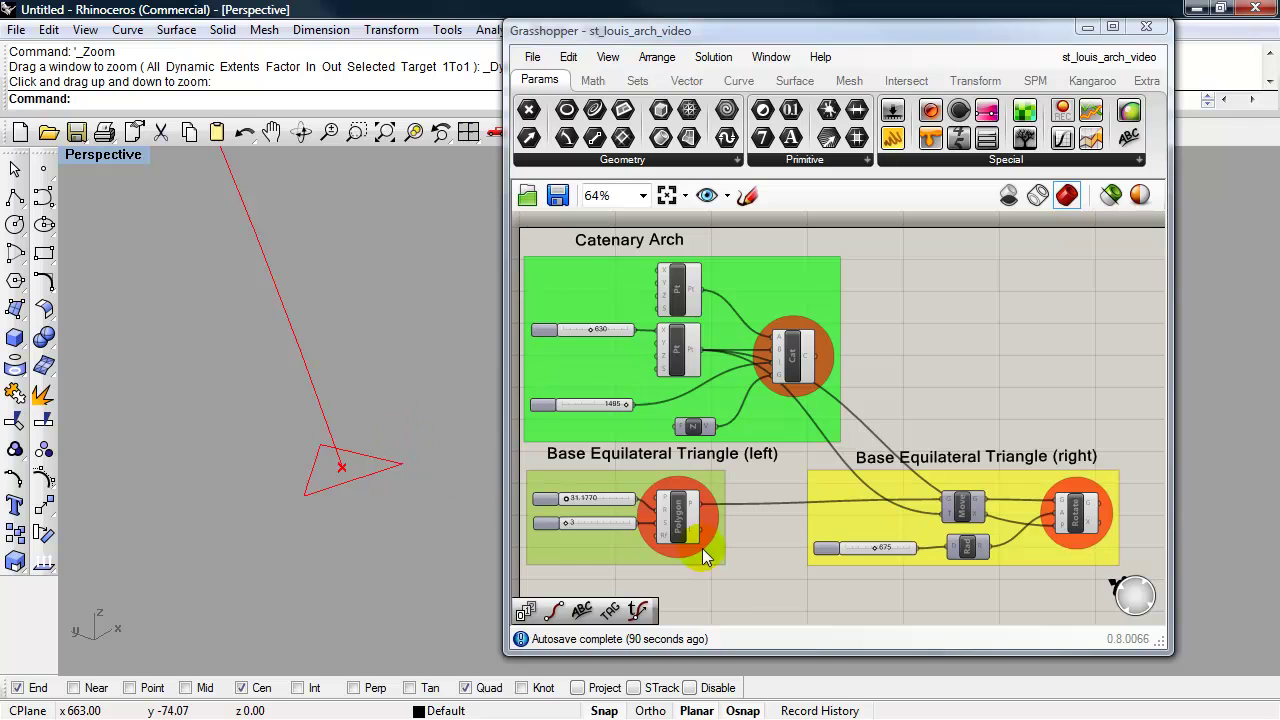
right_click(808, 584)
right_click(778, 580)
right_click(778, 580)
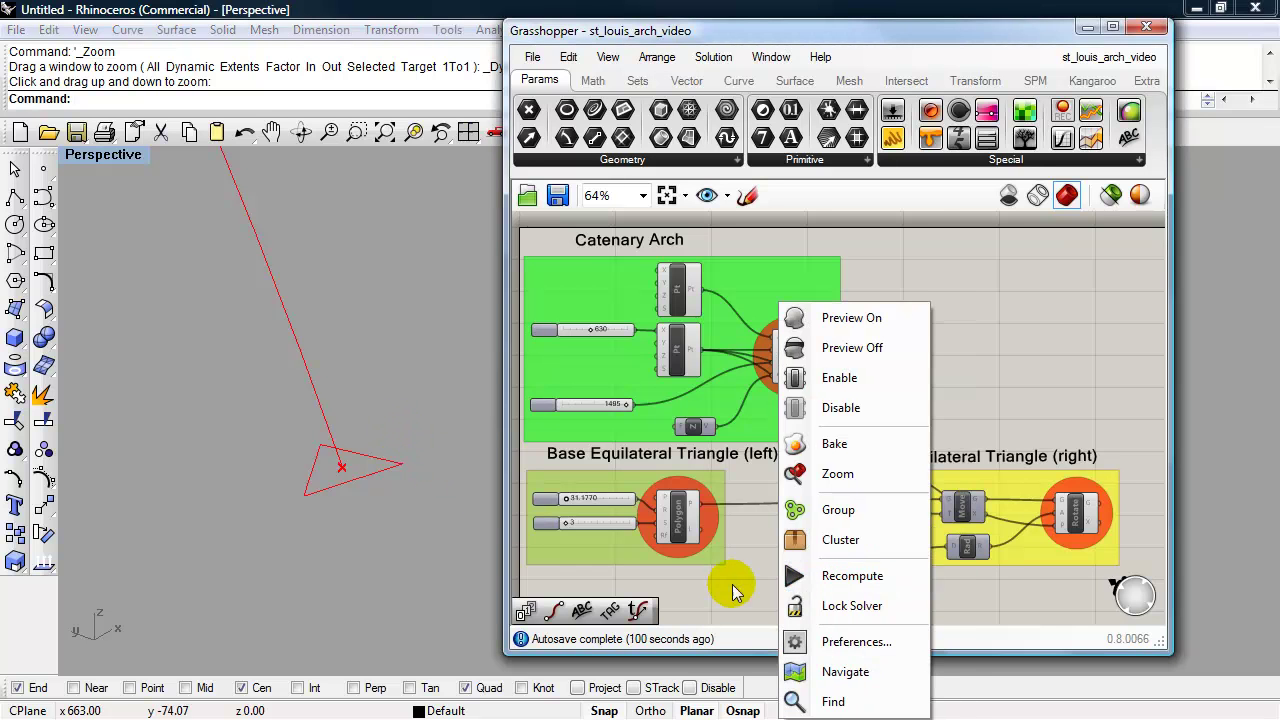
left_click(732, 586)
scroll(855, 595, "up", 3)
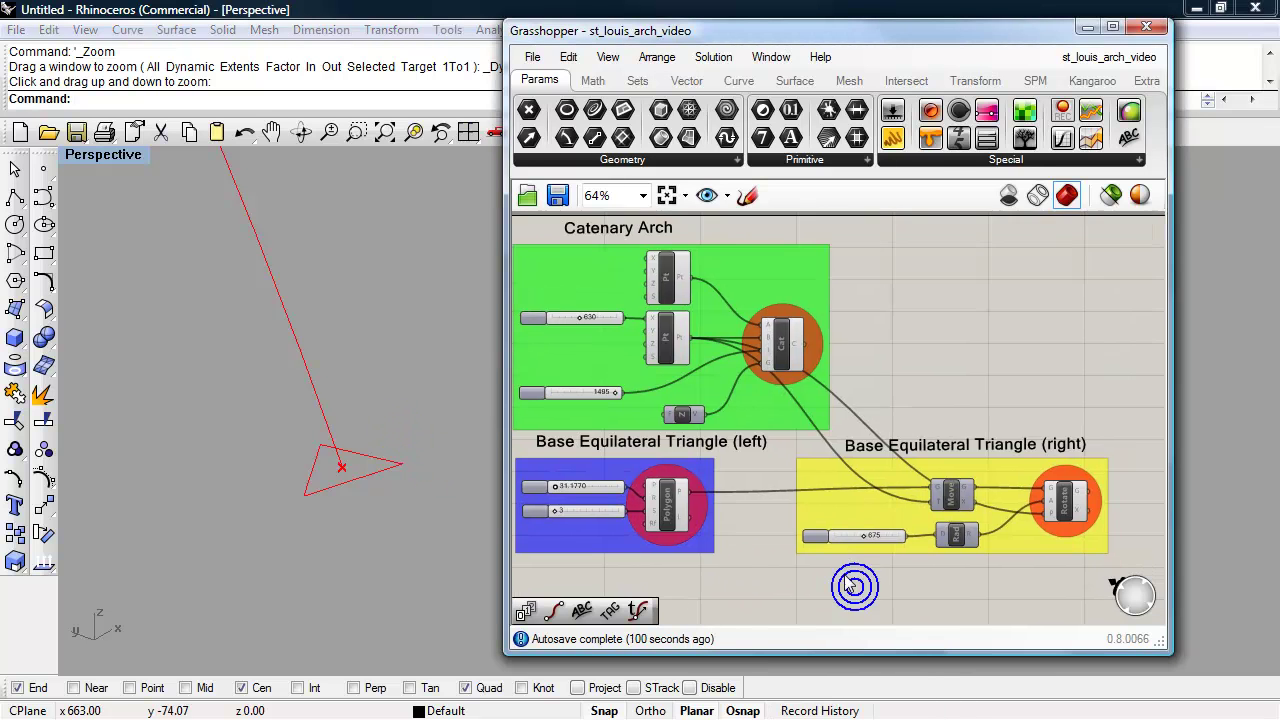
double_click(857, 511)
type("180")
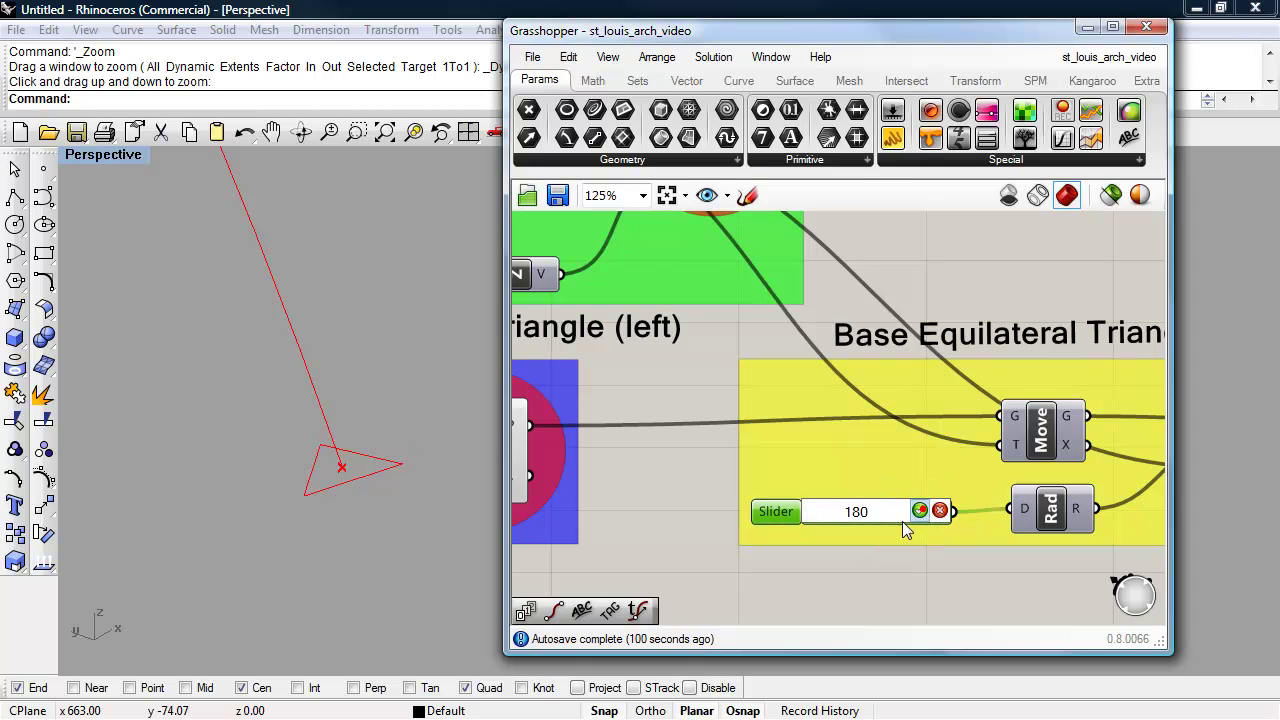
left_click(773, 567)
Copy the right triangle's title to the empty canvas area above it and change the copy's text to "Top Equilateral Triangle (right)"
right_click(704, 543)
scroll(704, 543, "down", 3)
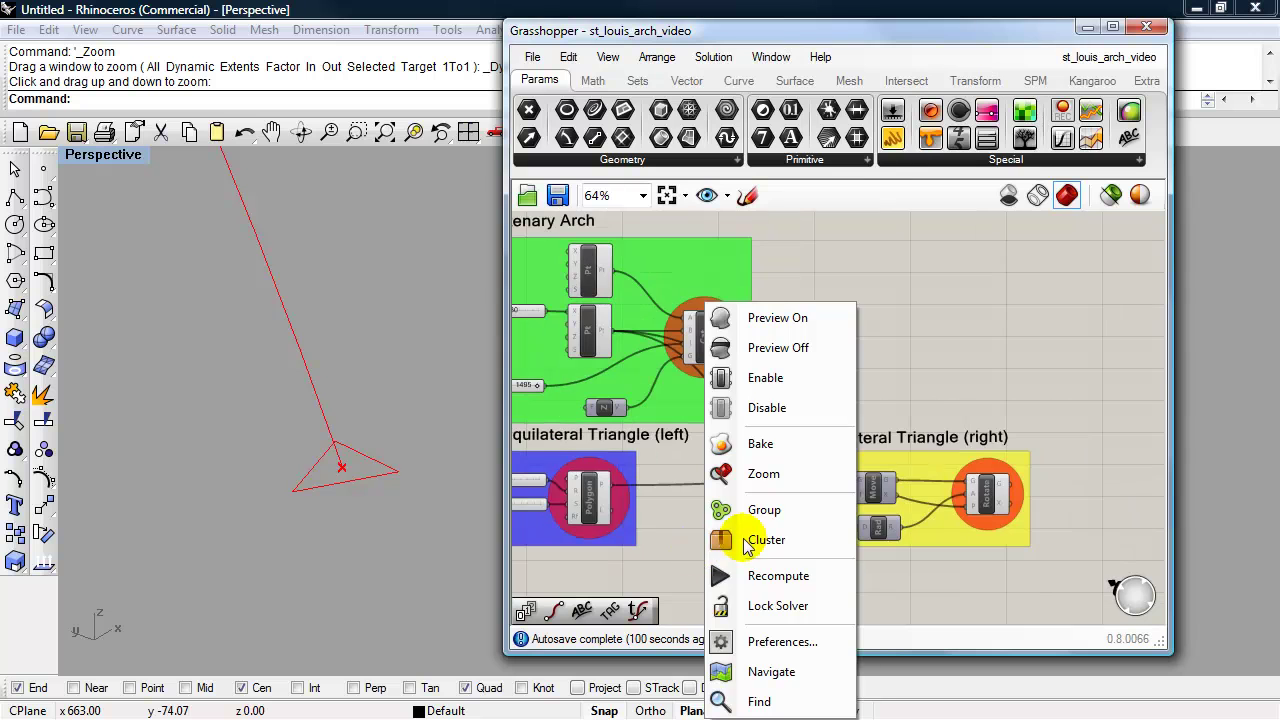
left_click(977, 362)
right_click_drag(957, 375, 949, 396)
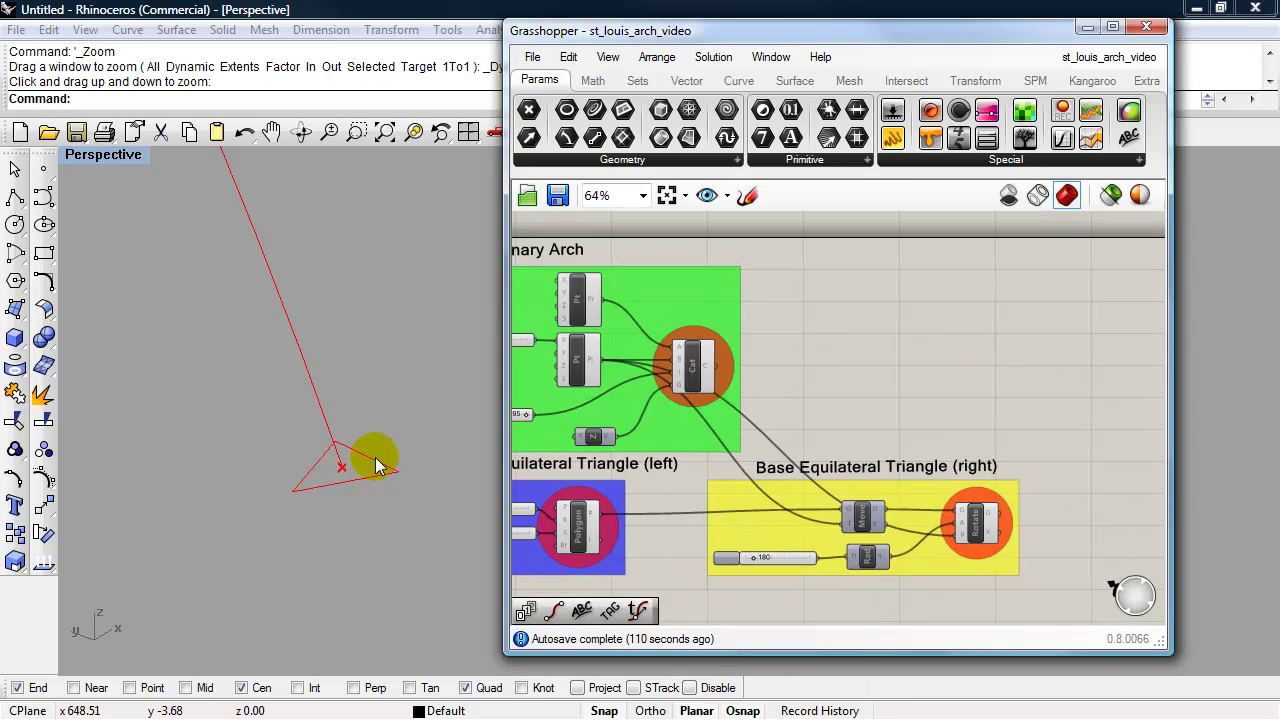
right_click_drag(331, 452, 362, 442, "shift")
scroll(374, 458, "down", 12)
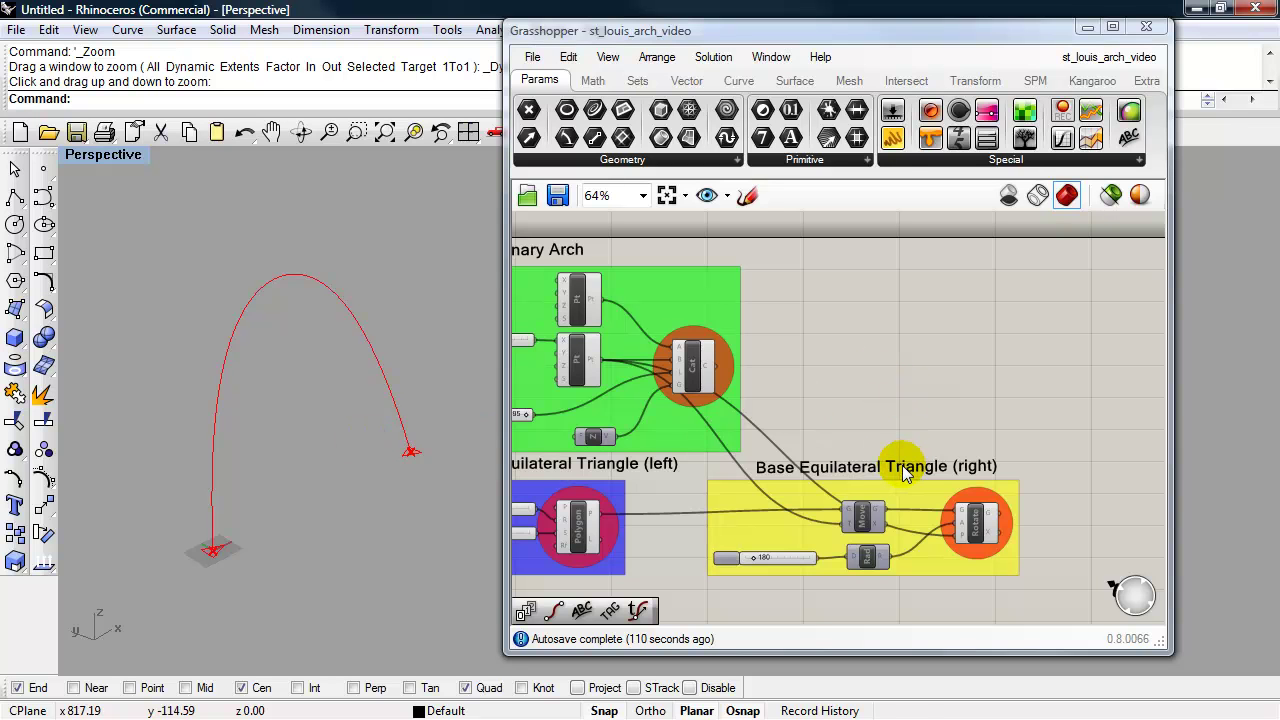
left_click(866, 474)
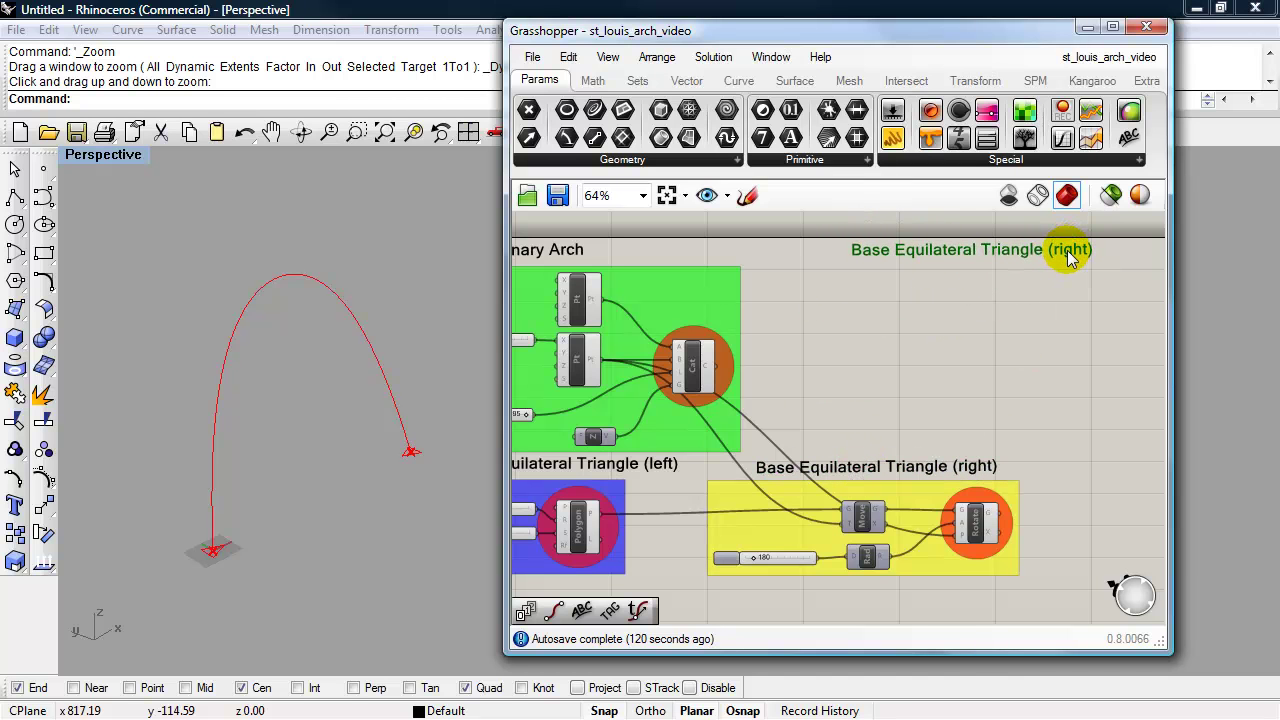
double_click(940, 252)
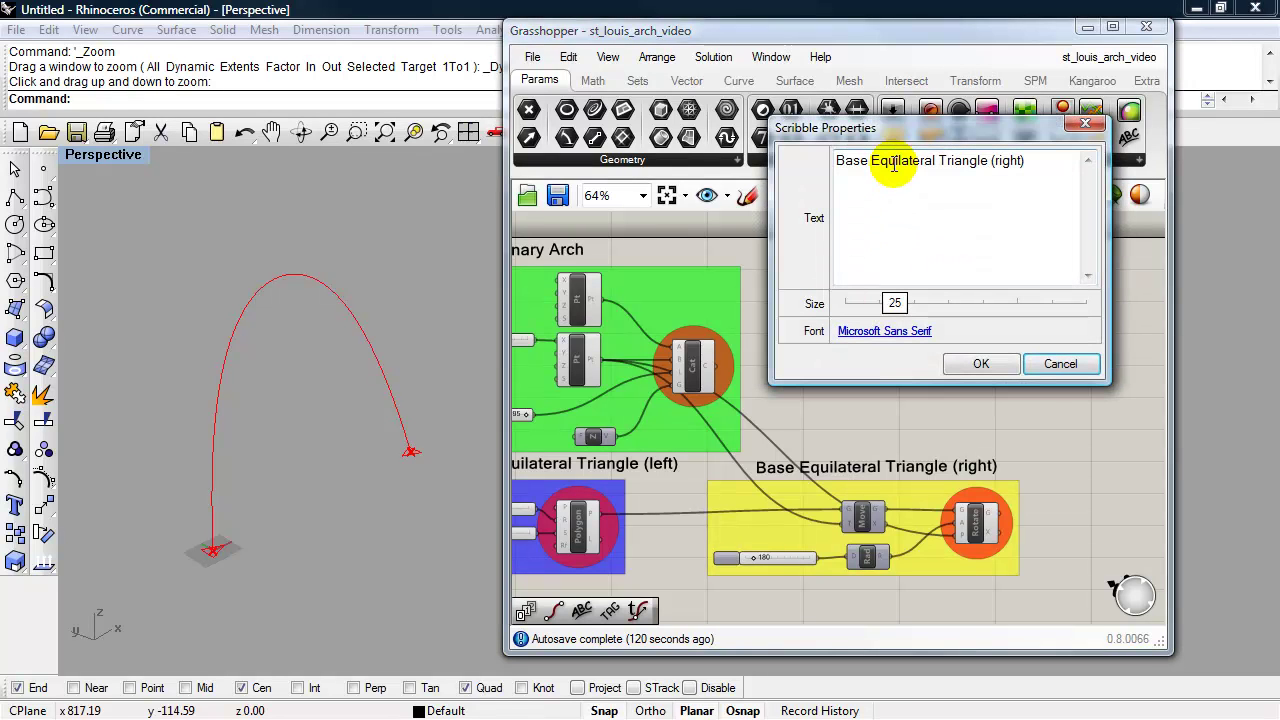
double_click(856, 161)
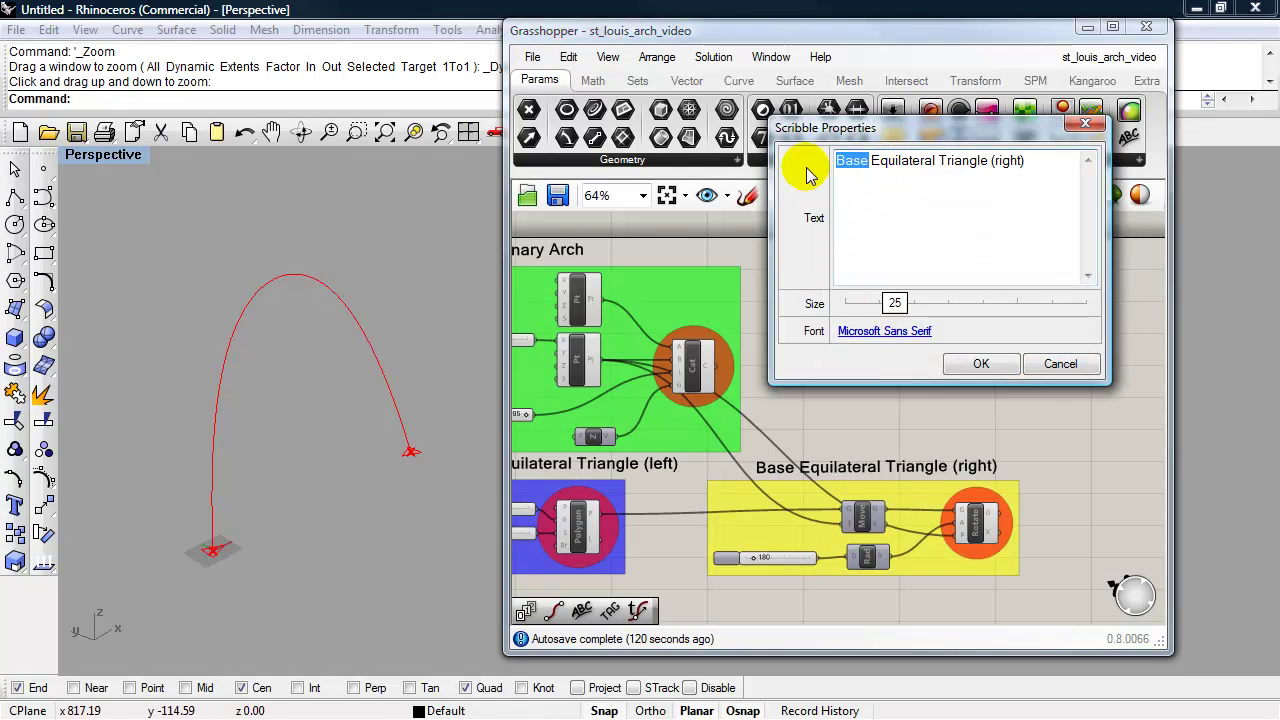
type("Top")
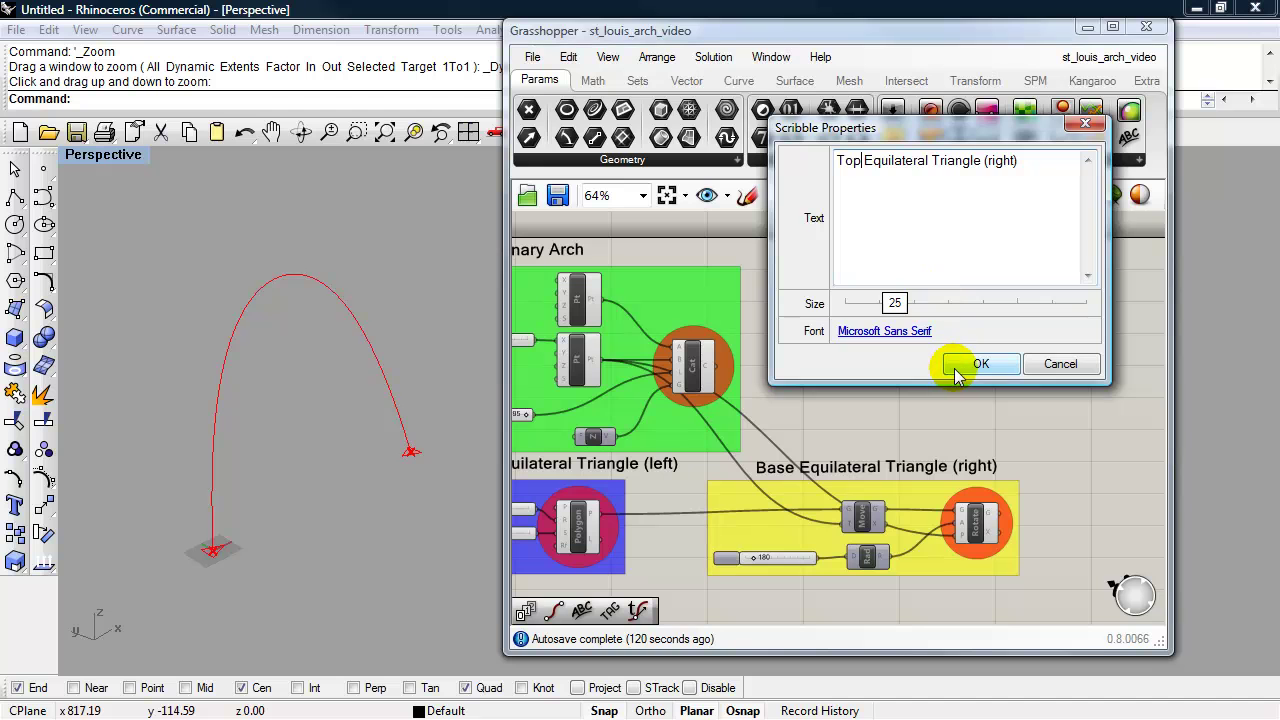
left_click(970, 365)
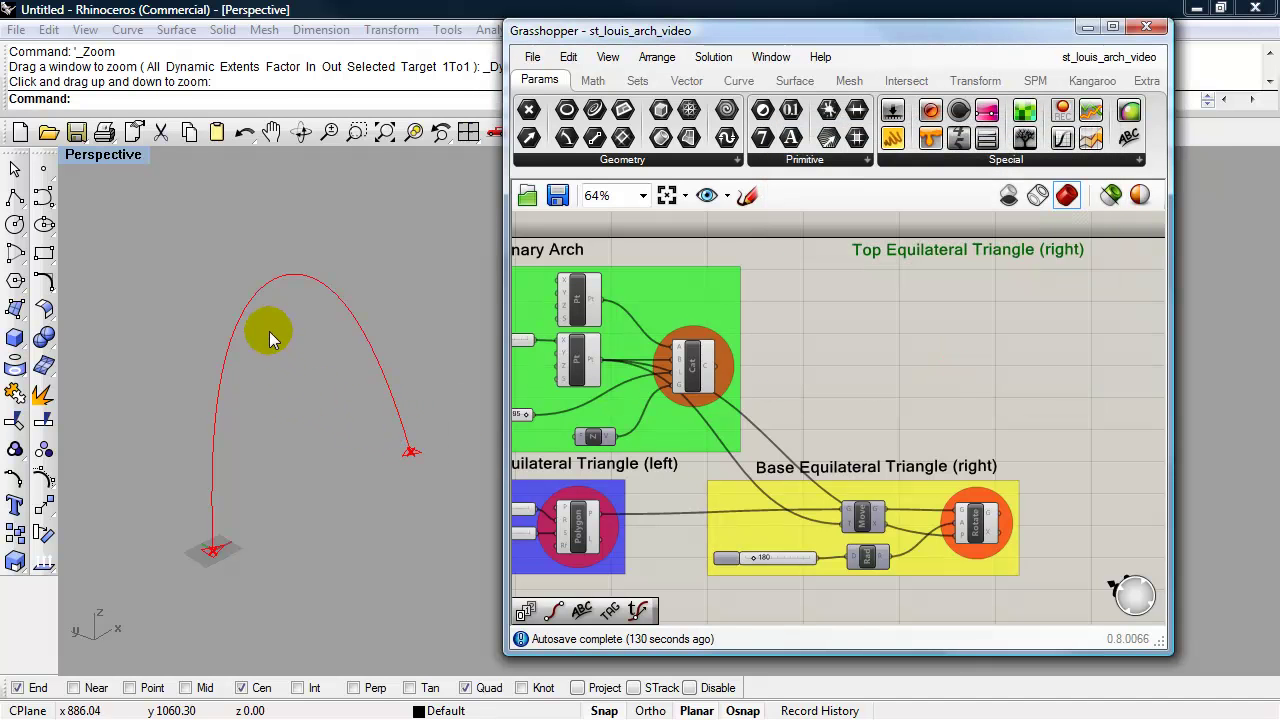
Add an Evaluate Curve component directly below the "Top Equilateral Triangle (right)" title
mouse_move(319, 342)
right_mouse_down("shift")
mouse_move(295, 350)
mouse_move(306, 320)
right_mouse_up("shift")
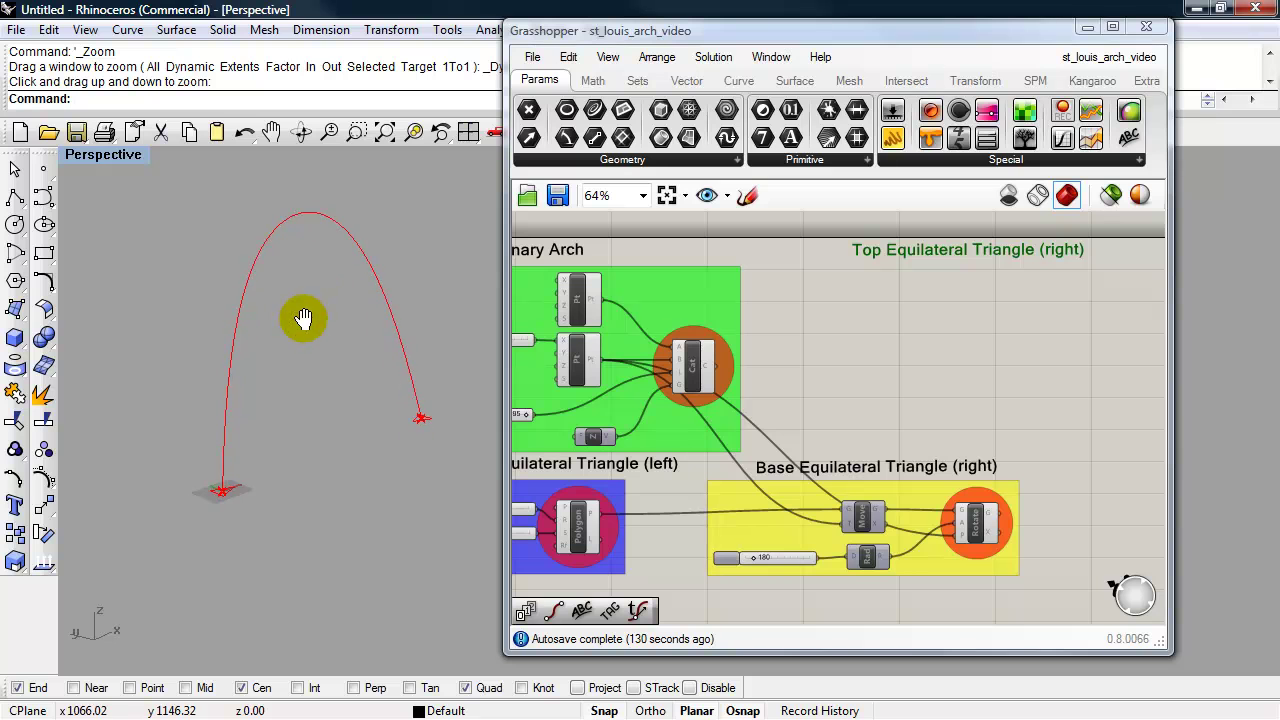
scroll(304, 318, "up", 3)
right_click_drag(308, 270, 310, 298, "shift")
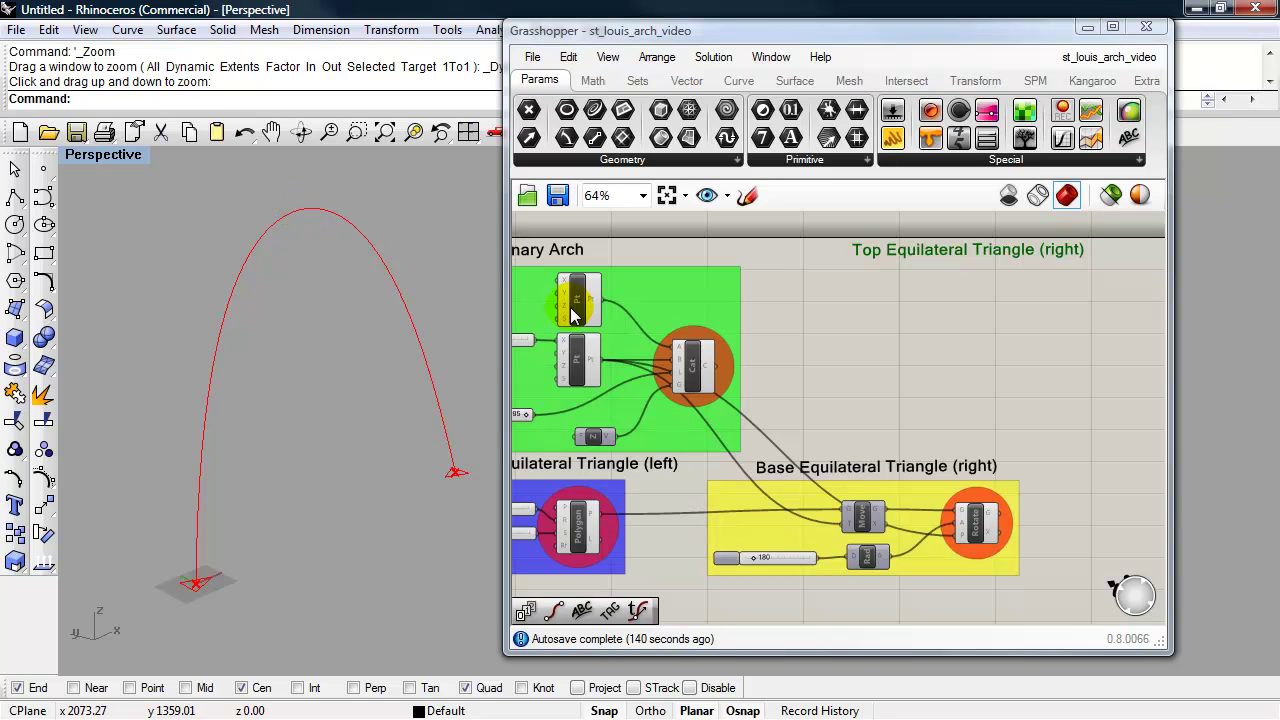
double_click(943, 343)
type("valuate")
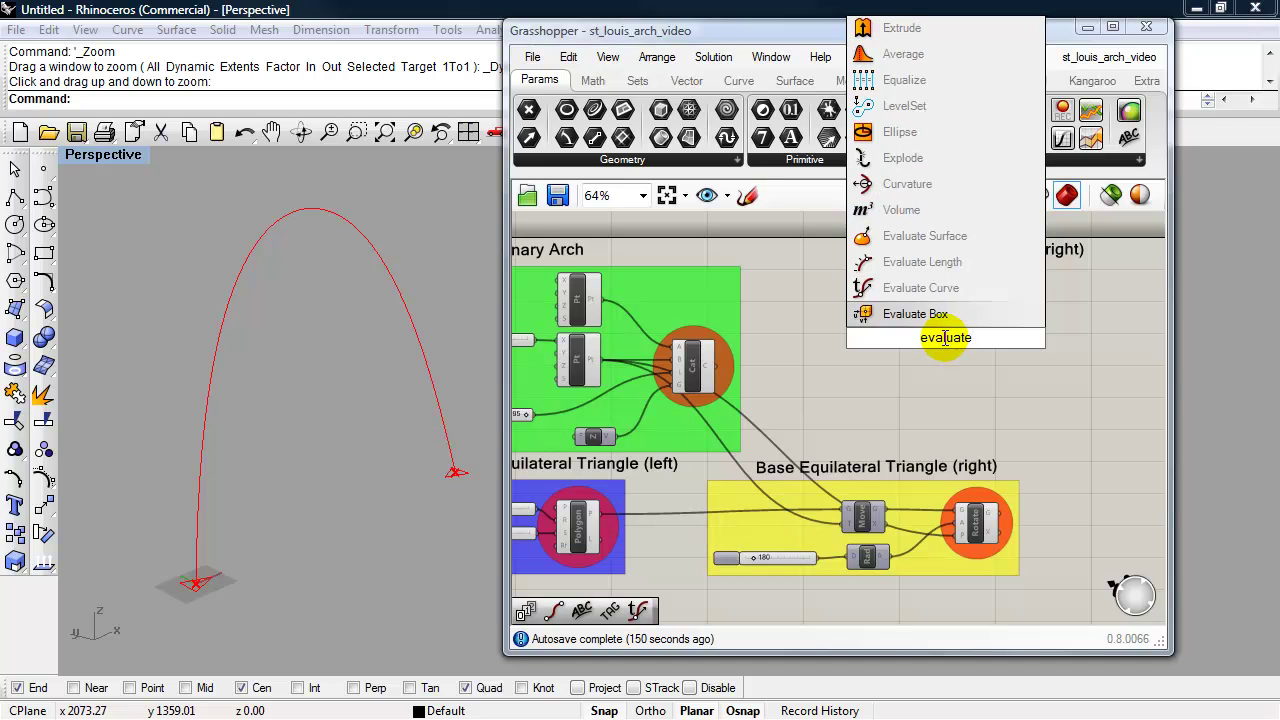
left_click(918, 287)
left_click_drag(921, 326, 875, 302)
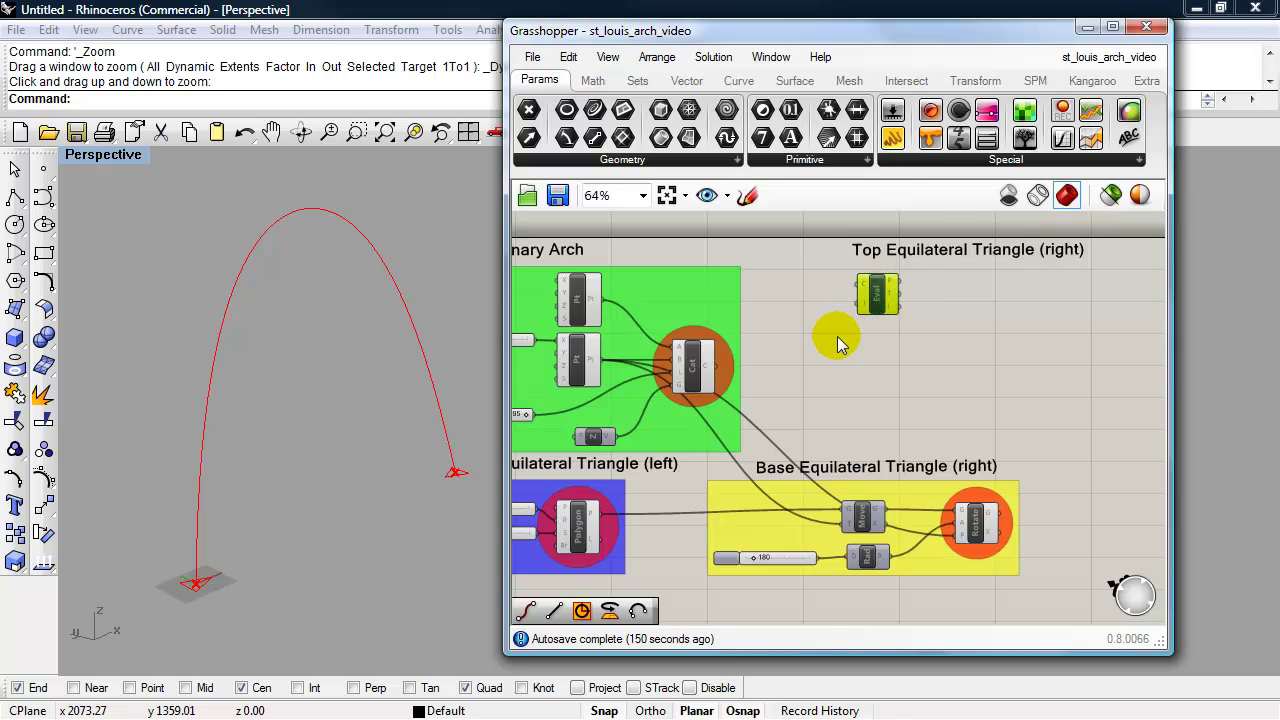
Connect the Catenary component's curve output to the C input of Evaluate Curve and shift Evaluate Curve slightly to the right
scroll(841, 334, "up", 4)
right_click_drag(841, 334, 822, 396)
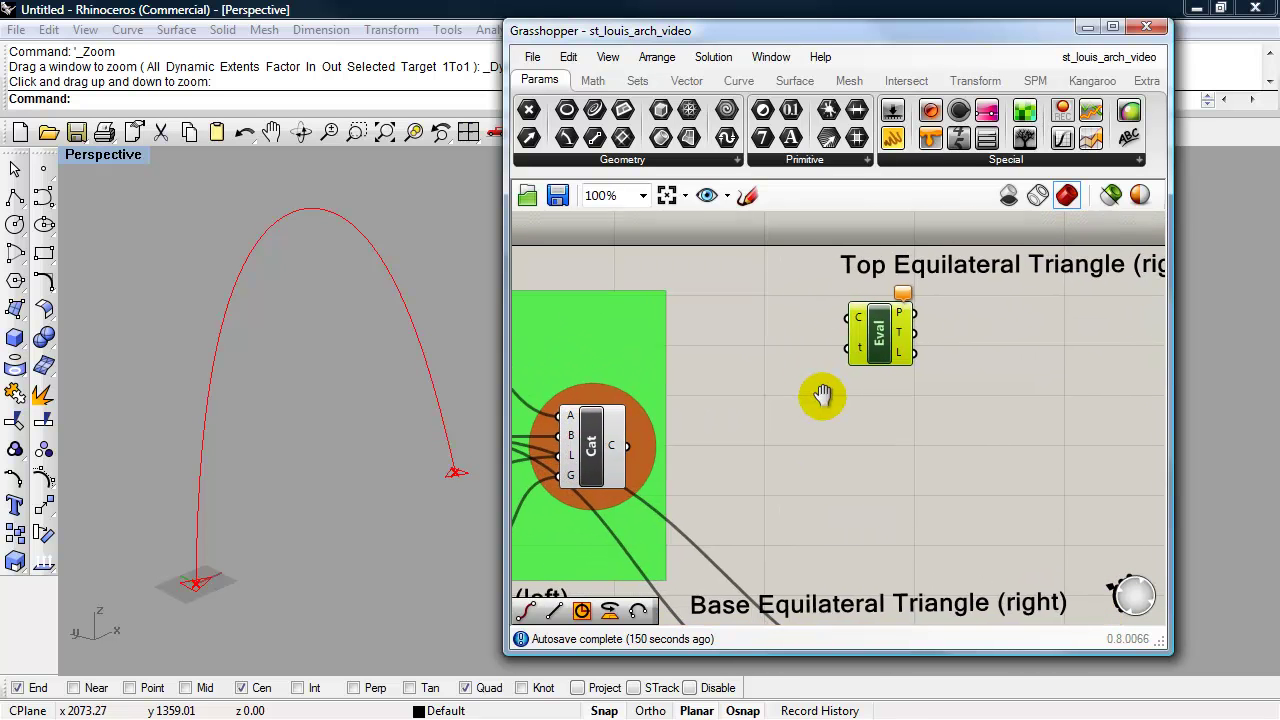
left_click(589, 460)
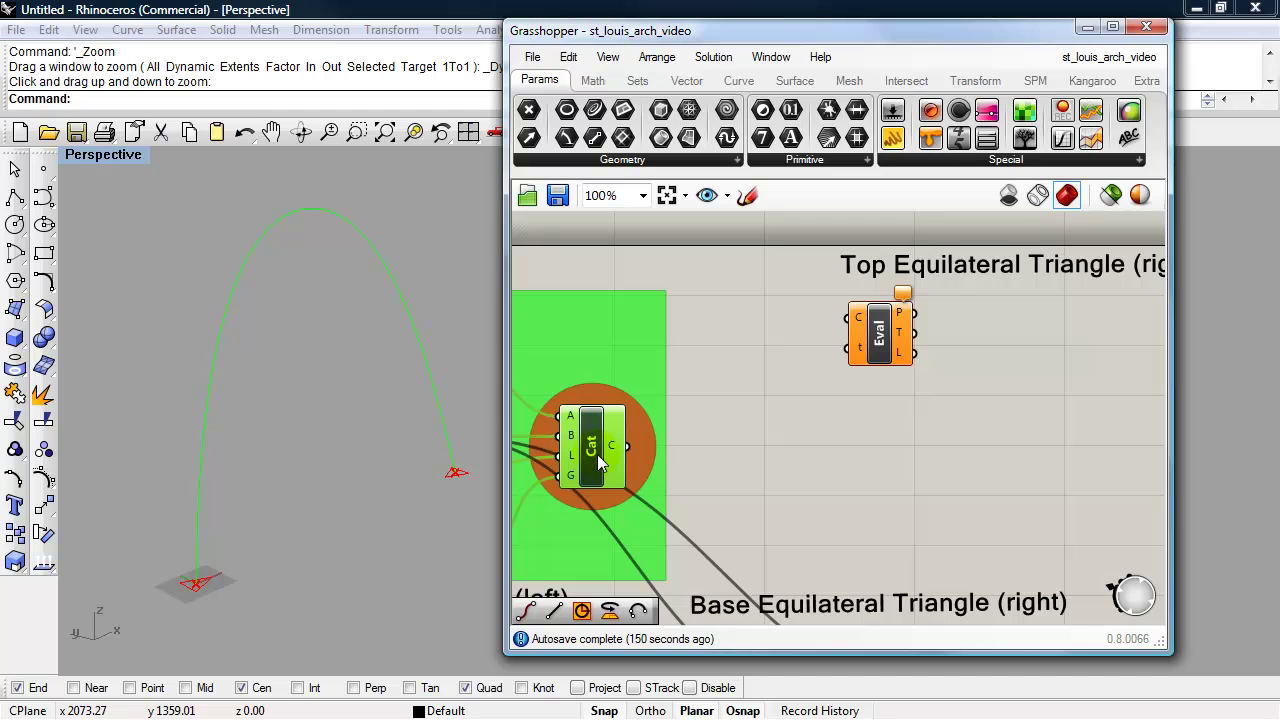
left_click_drag(753, 392, 929, 342)
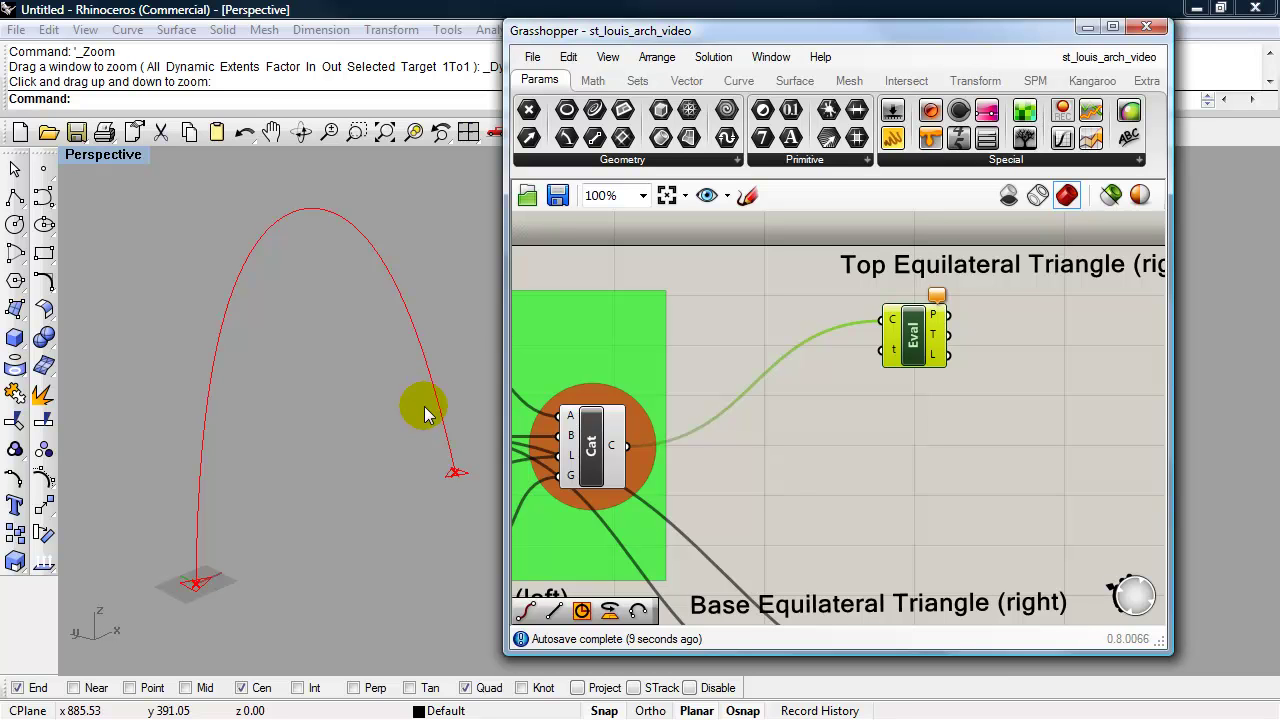
Reparameterize the C input of the Evaluate Curve component
right_click(893, 325)
left_click(851, 351)
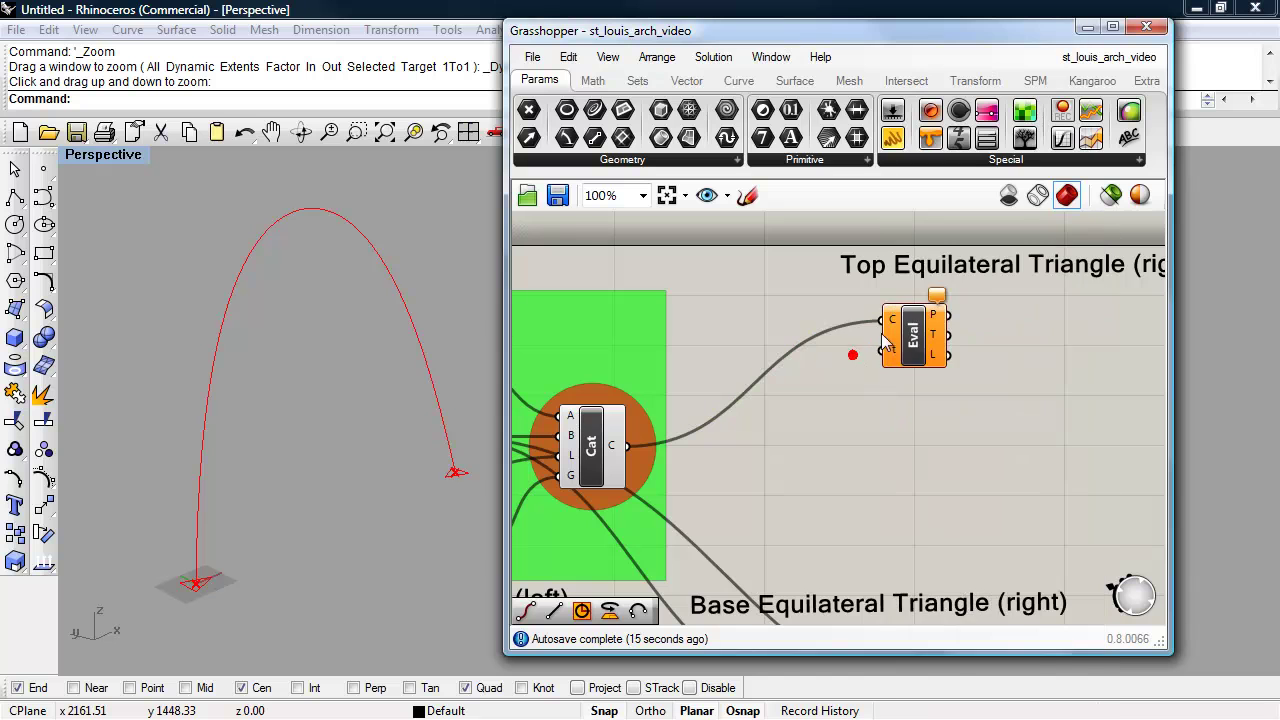
right_click(893, 325)
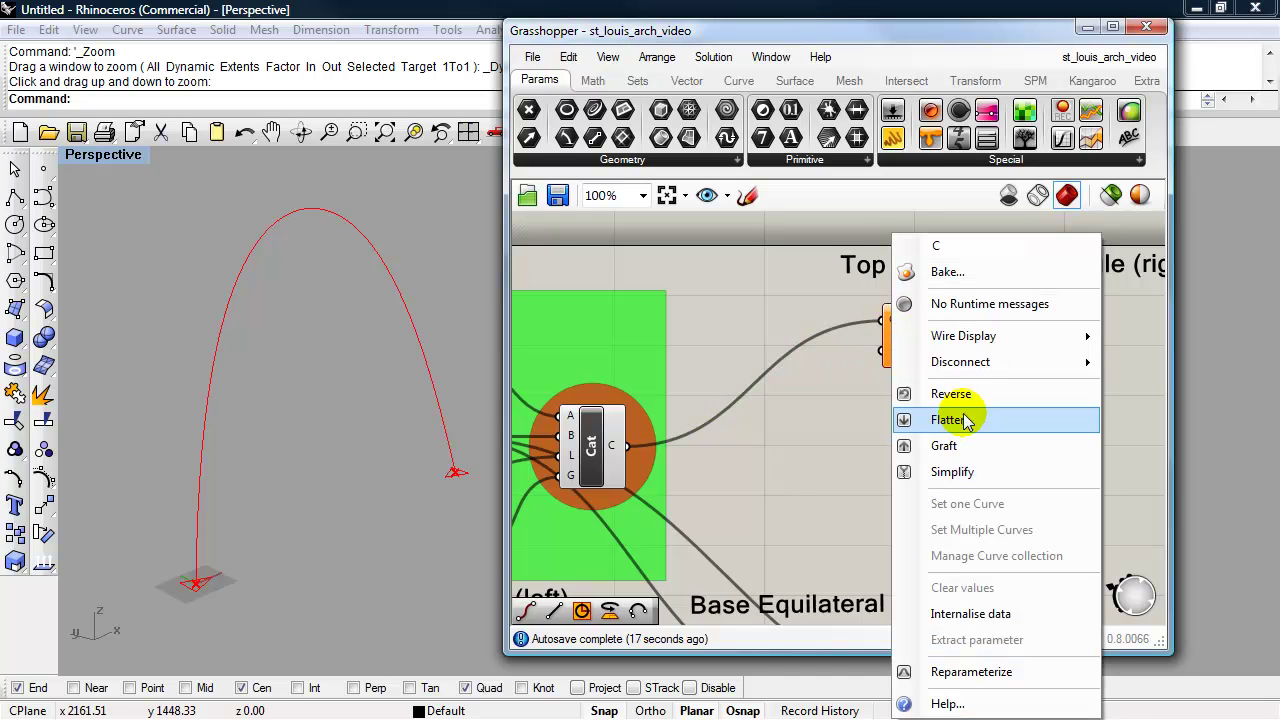
left_click(971, 672)
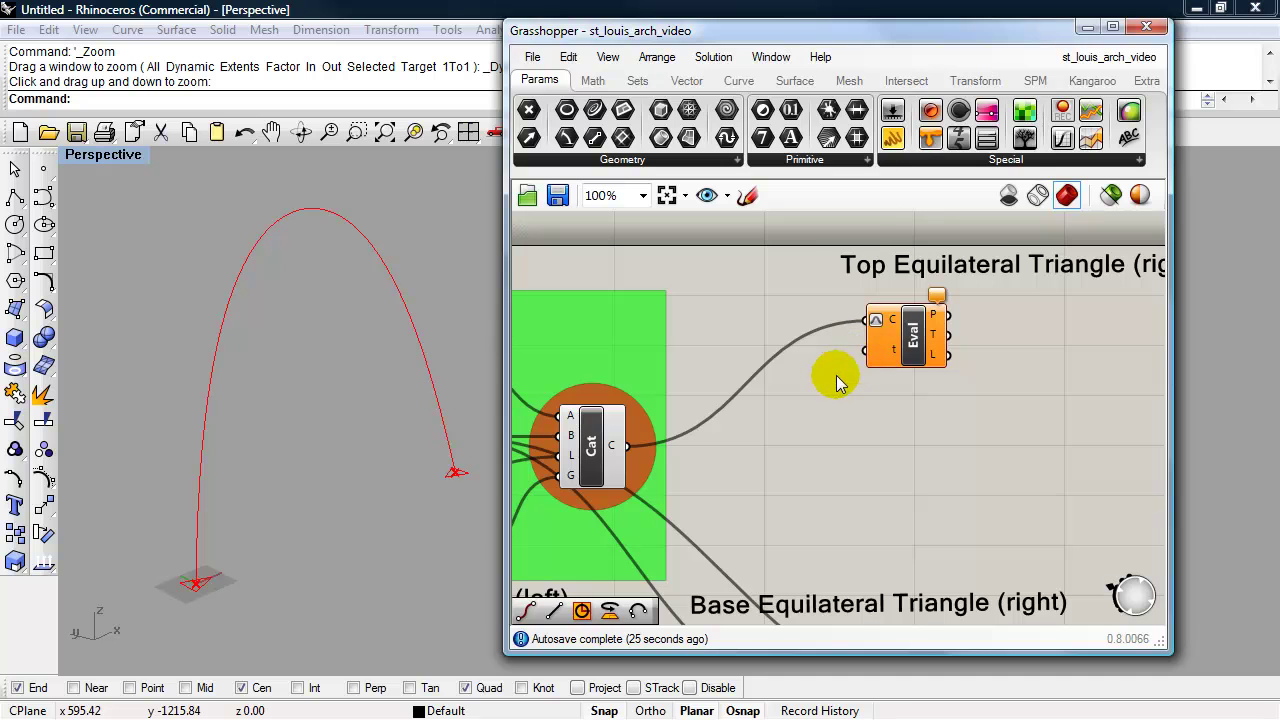
Add a Number Slider between the Catenary and Evaluate Curve components
right_click_drag(829, 387, 849, 376)
scroll(849, 376, "down", 2)
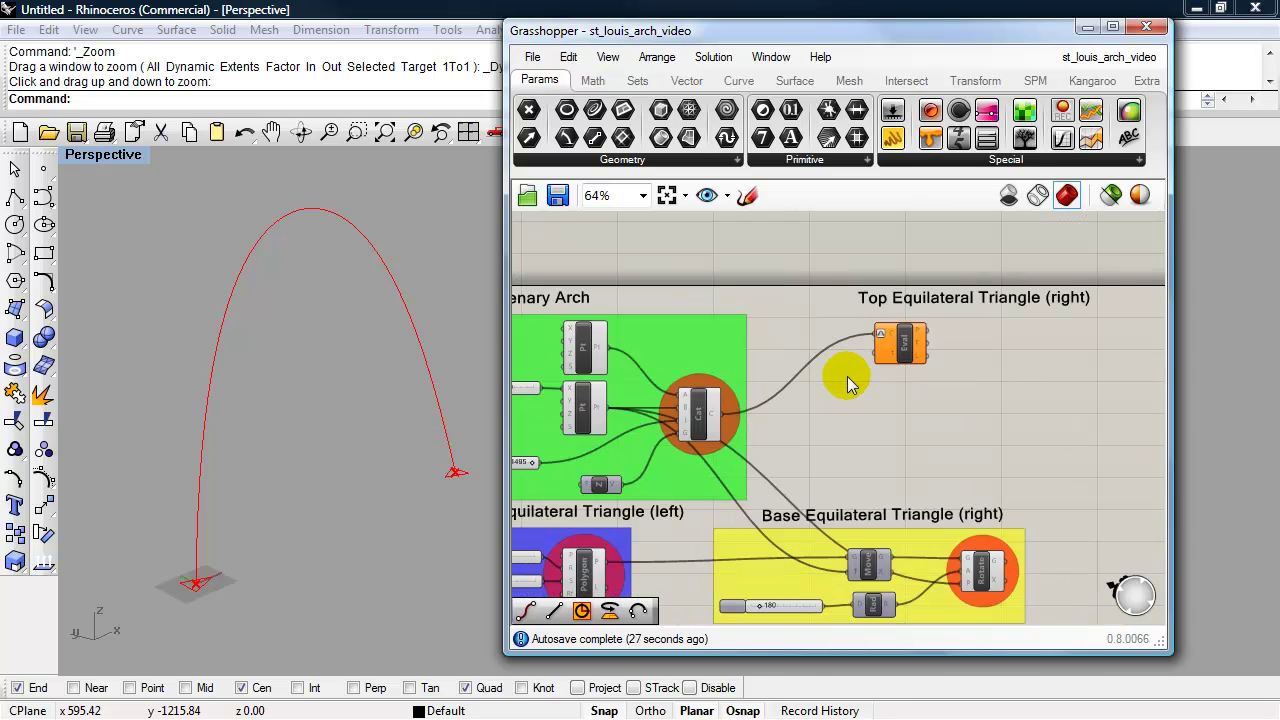
double_click(838, 384)
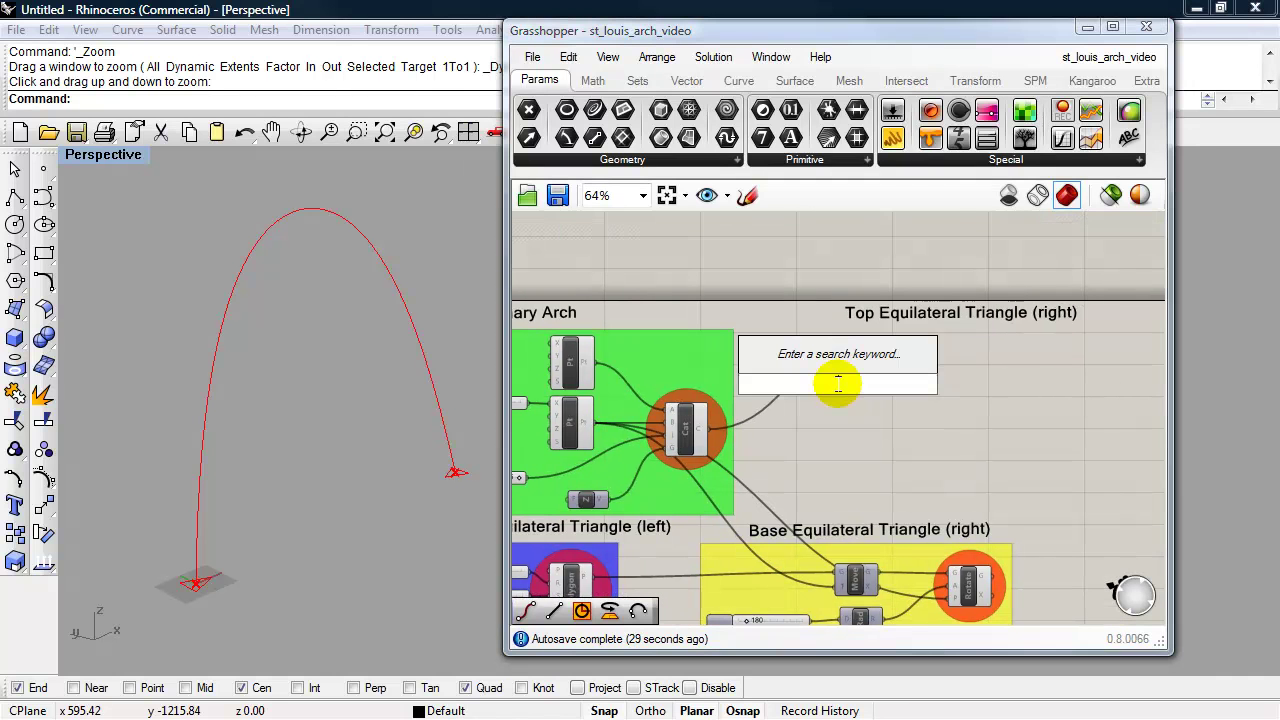
type("num")
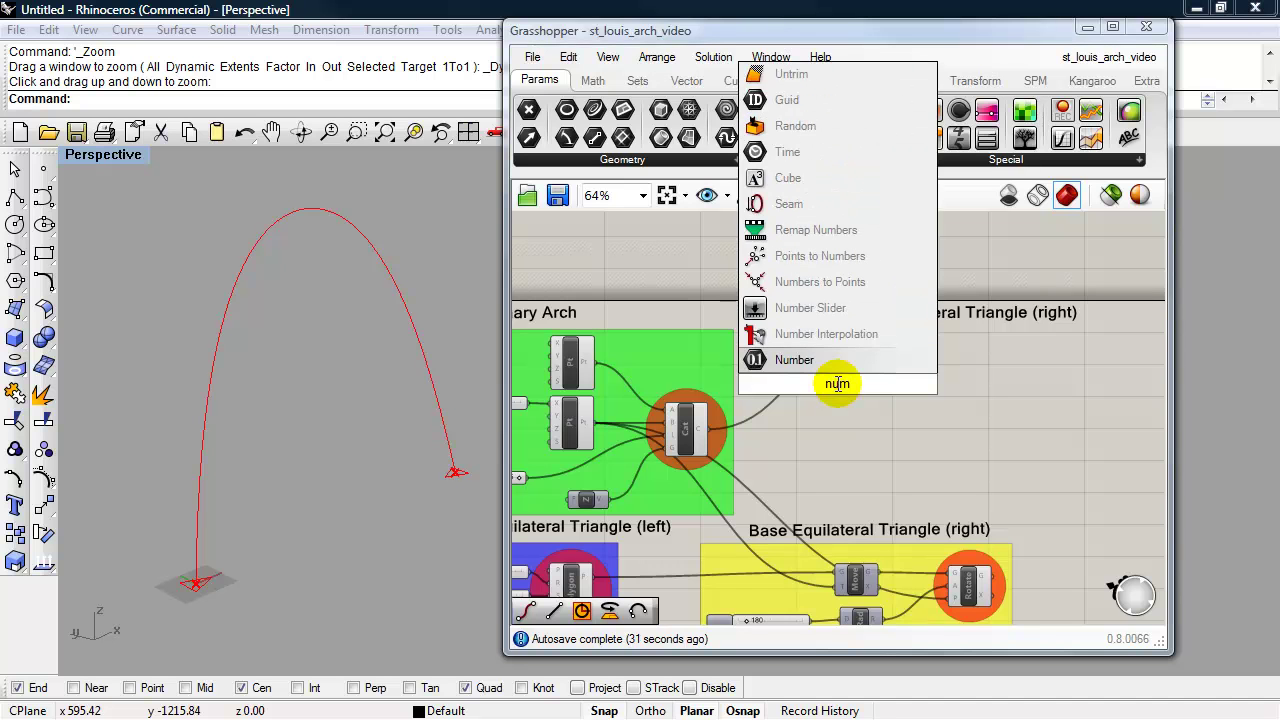
type("ber")
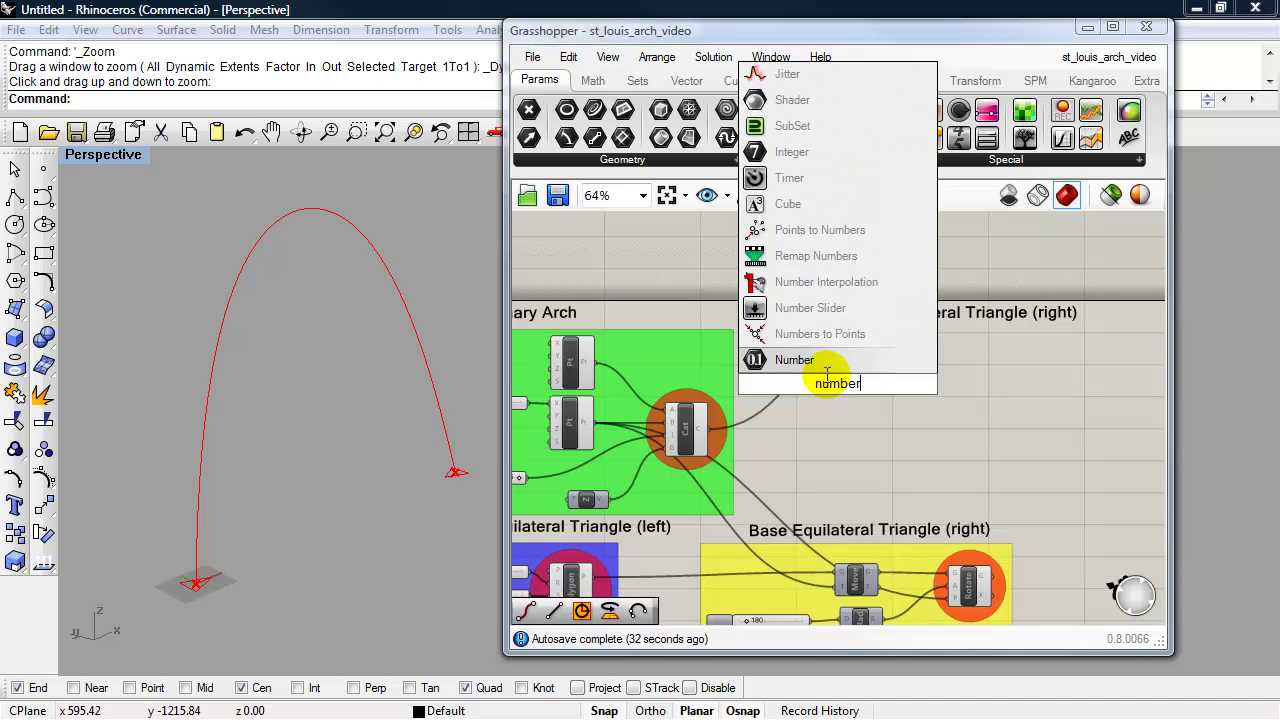
left_click(811, 309)
Move Evaluate Curve further right and connect the new number slider to its t input
right_click_drag(847, 414, 846, 423)
scroll(846, 423, "up", 2)
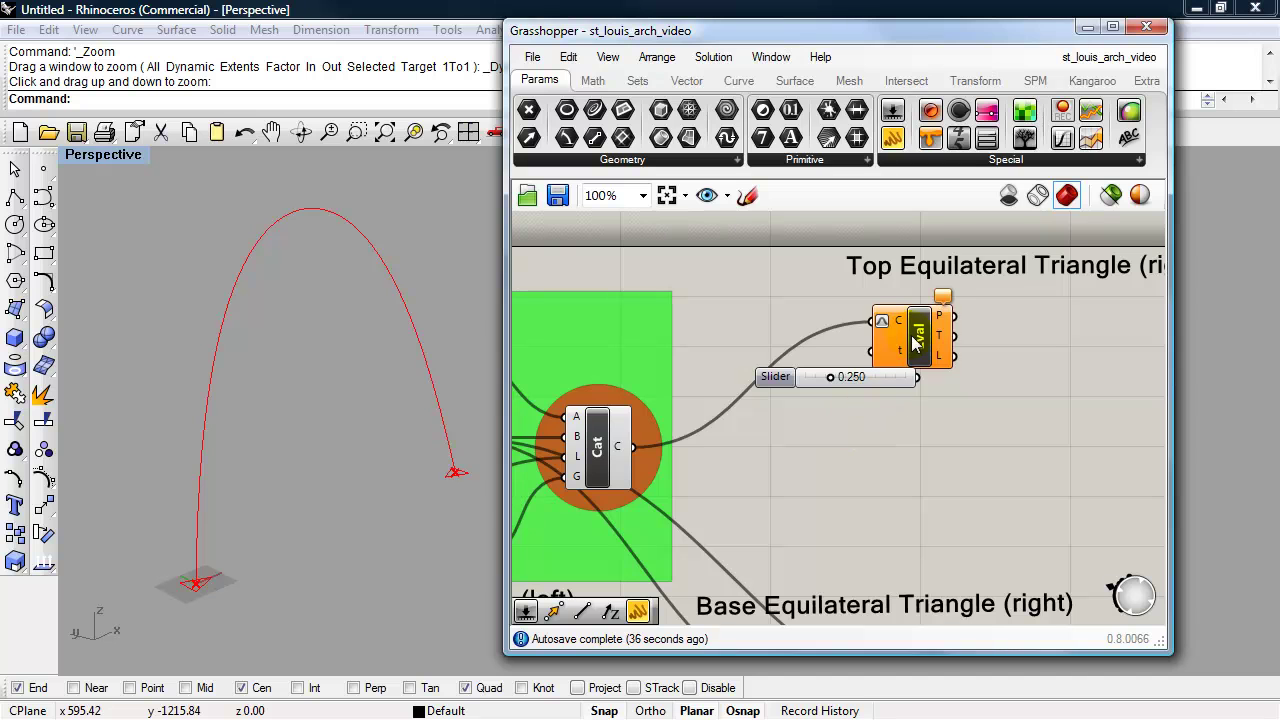
left_click_drag(914, 334, 966, 339)
mouse_move(917, 378)
left_mouse_down()
mouse_move(911, 353)
mouse_move(1015, 354)
left_mouse_up()
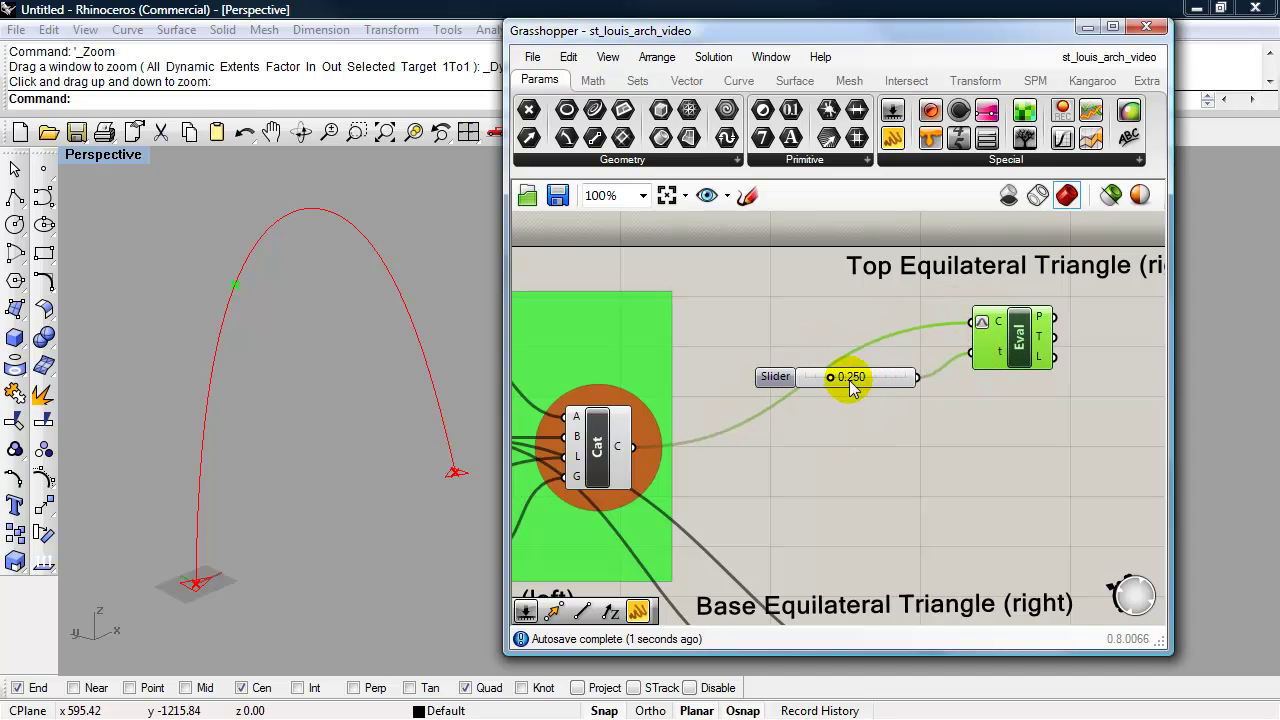
Test positions along the catenary with the slider feeding Evaluate Curve's t input and set it to 0.5
left_click_drag(830, 378, 792, 383)
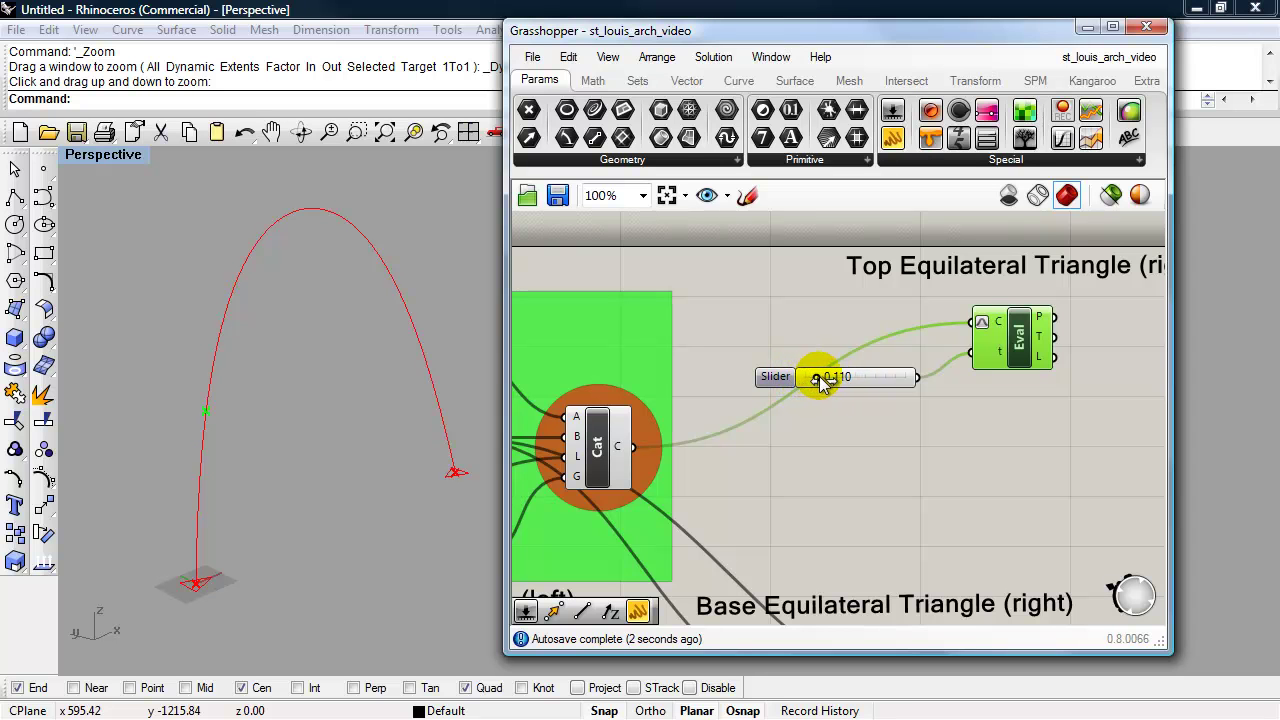
left_click_drag(838, 380, 866, 374)
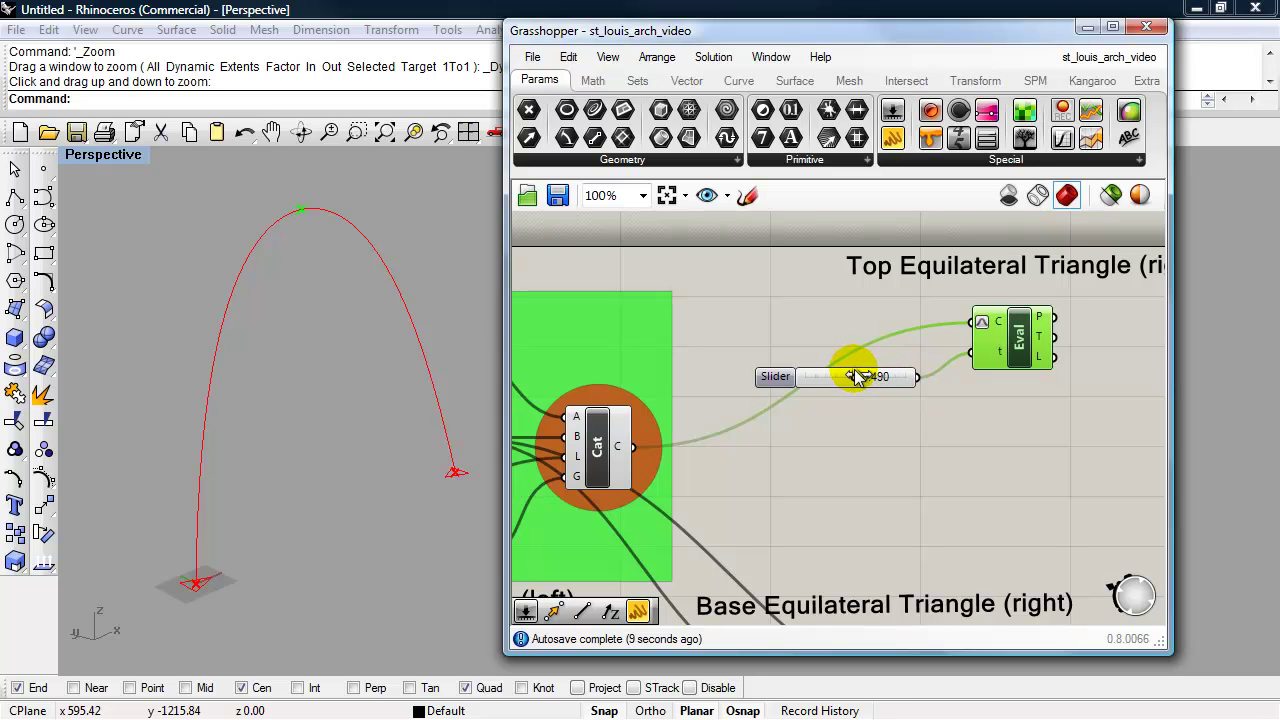
double_click(866, 388)
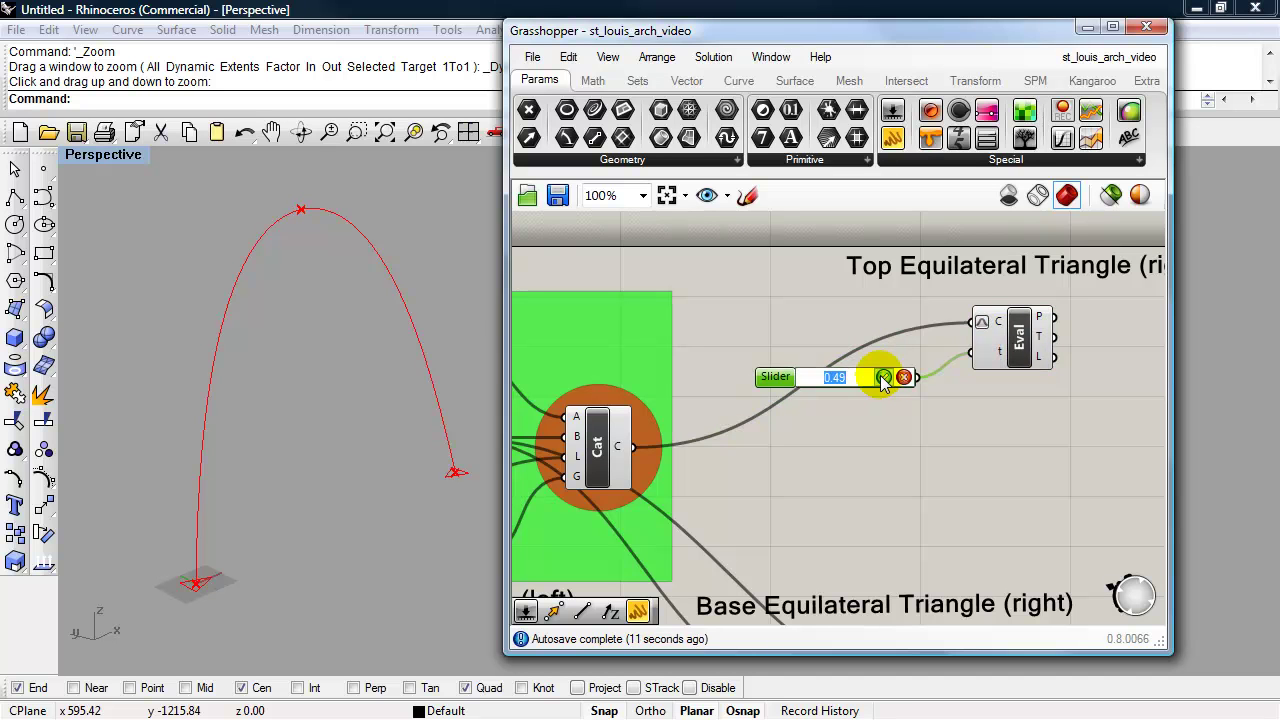
type("0.5")
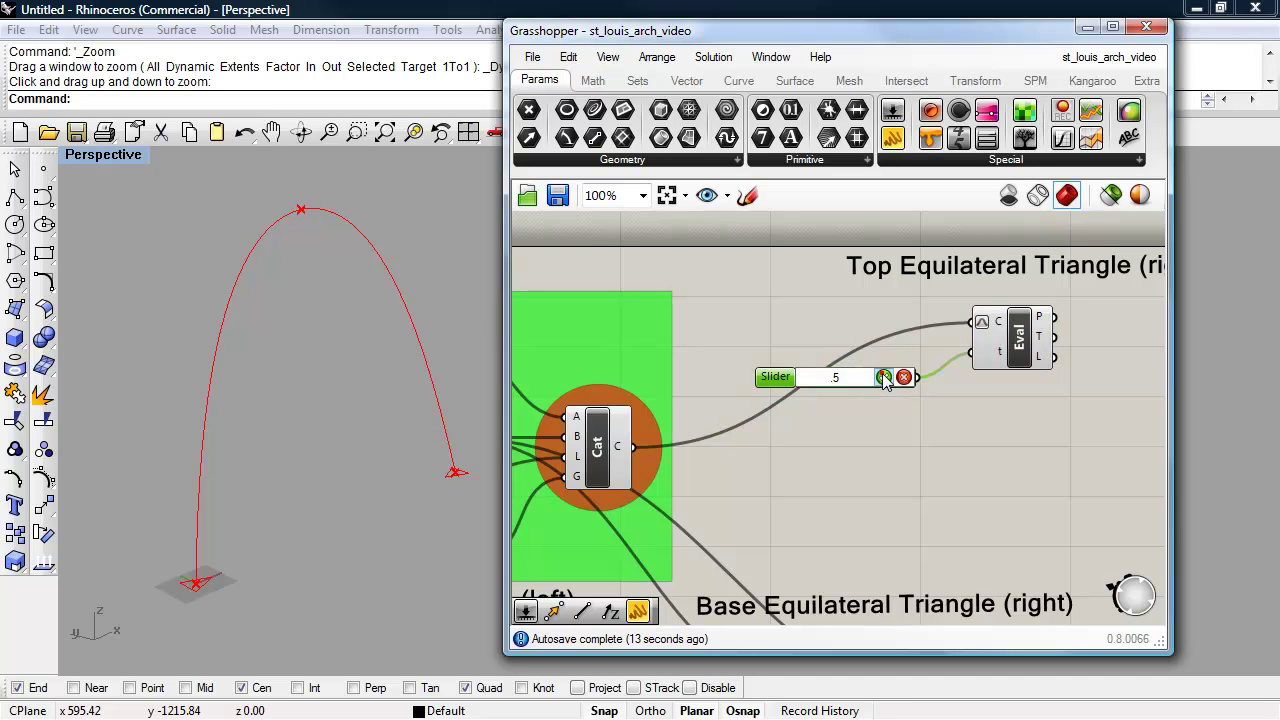
left_click(883, 377)
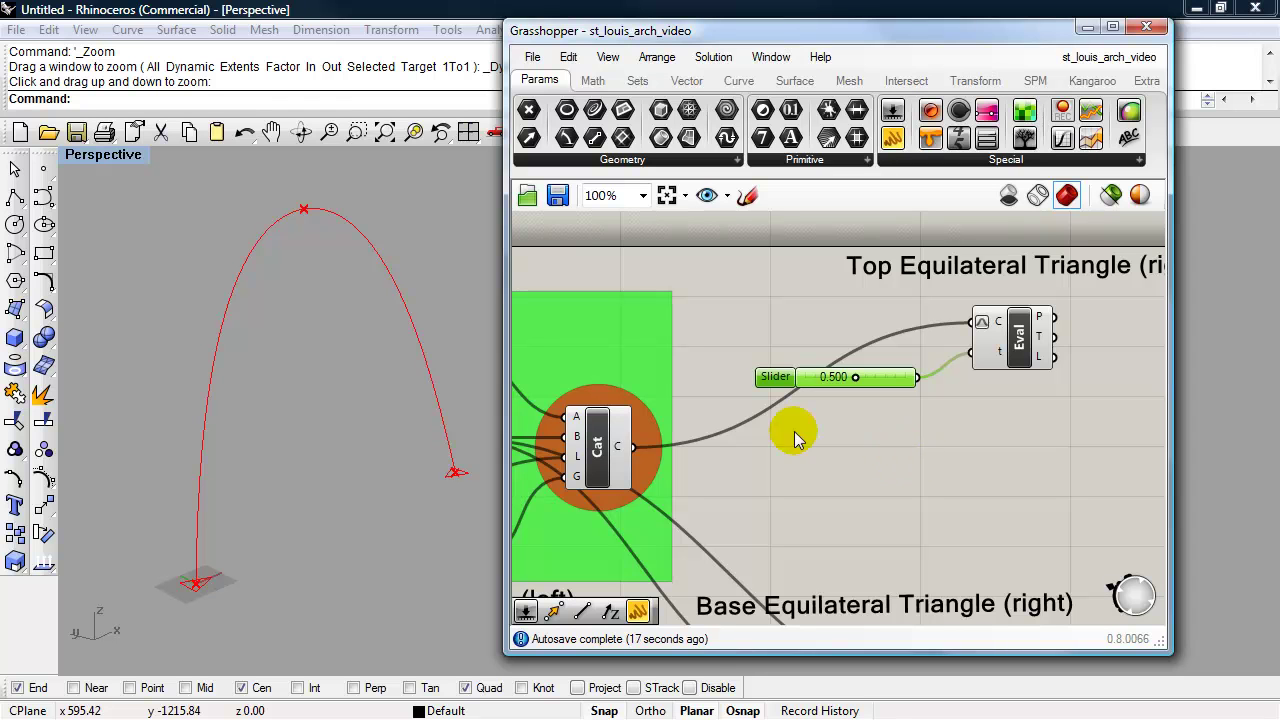
right_click_drag(291, 256, 292, 274)
scroll(300, 251, "up", 5)
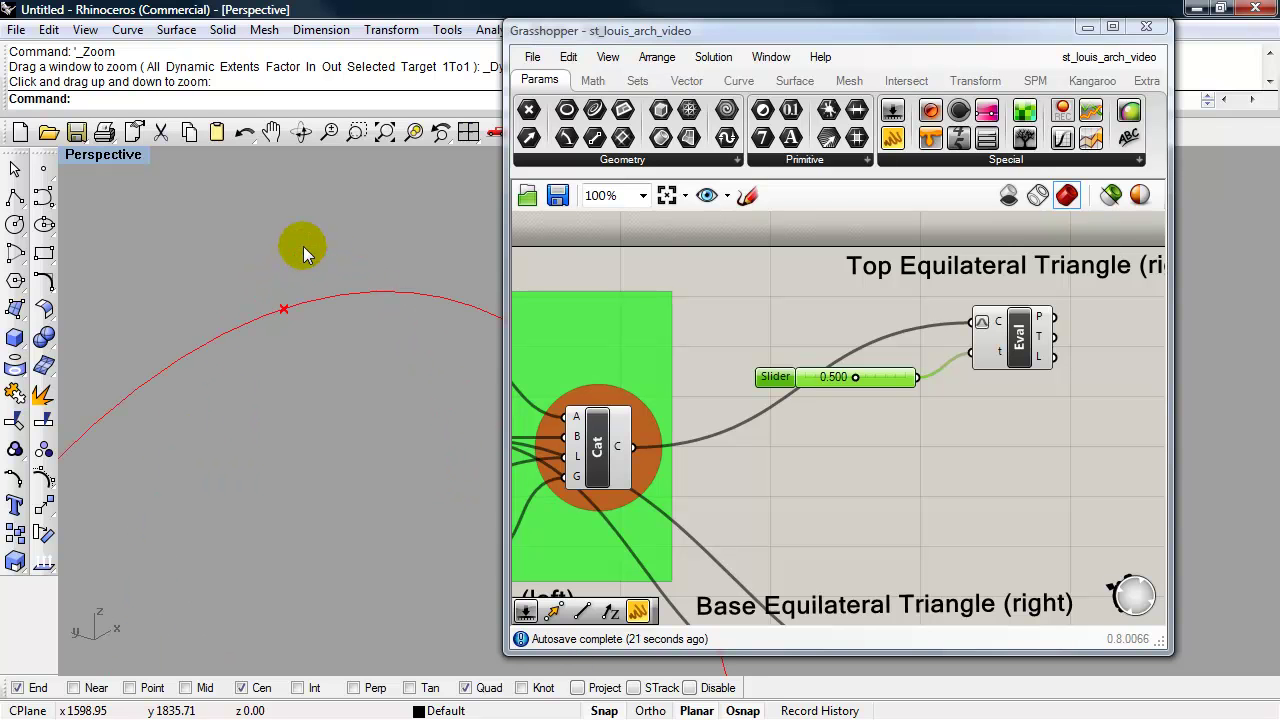
Duplicate the Polygon component and its 31.1770 and 3 sliders from the Base Equilateral Triangle (left) group
scroll(943, 457, "down", 3)
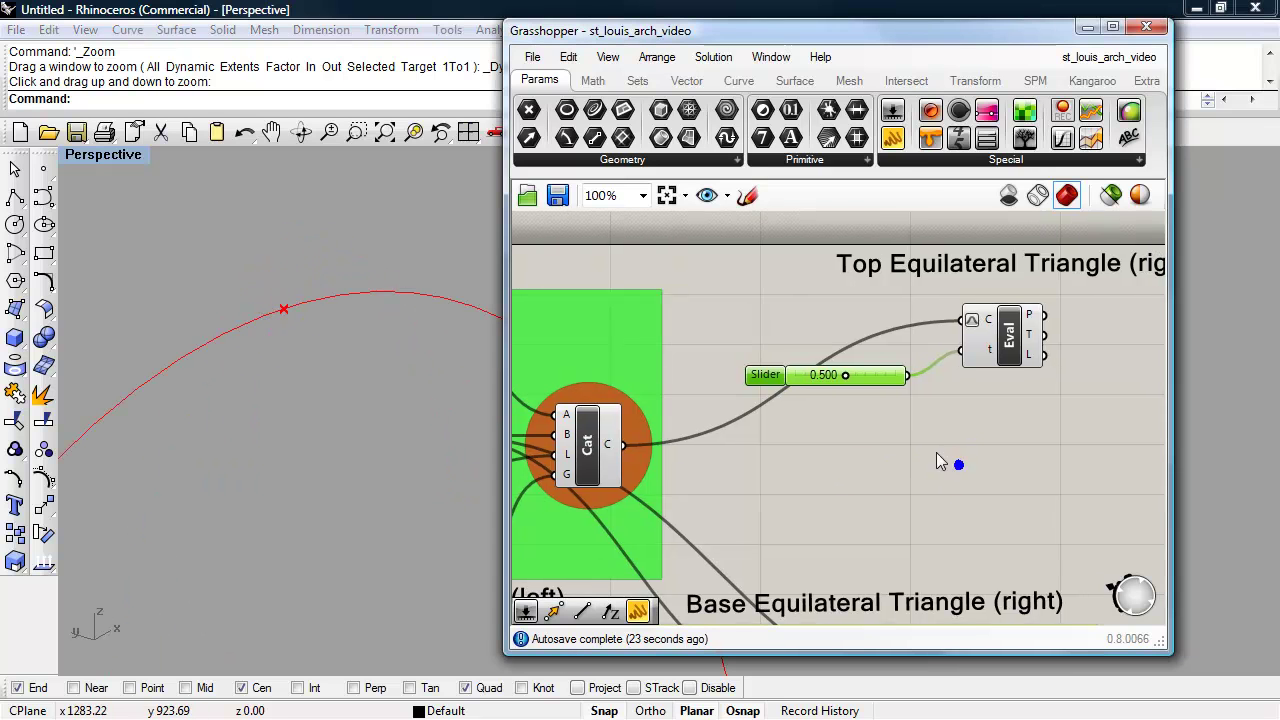
right_click_drag(911, 450, 994, 352)
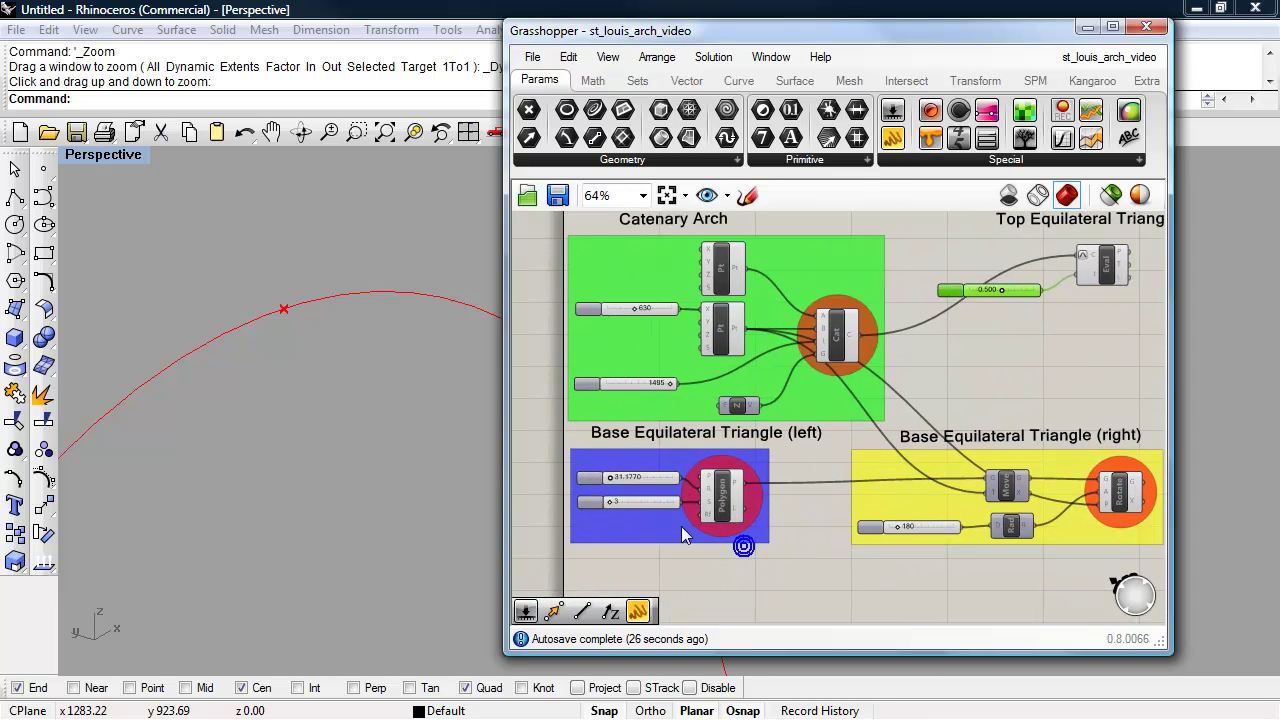
scroll(681, 526, "up", 2)
left_click(748, 507)
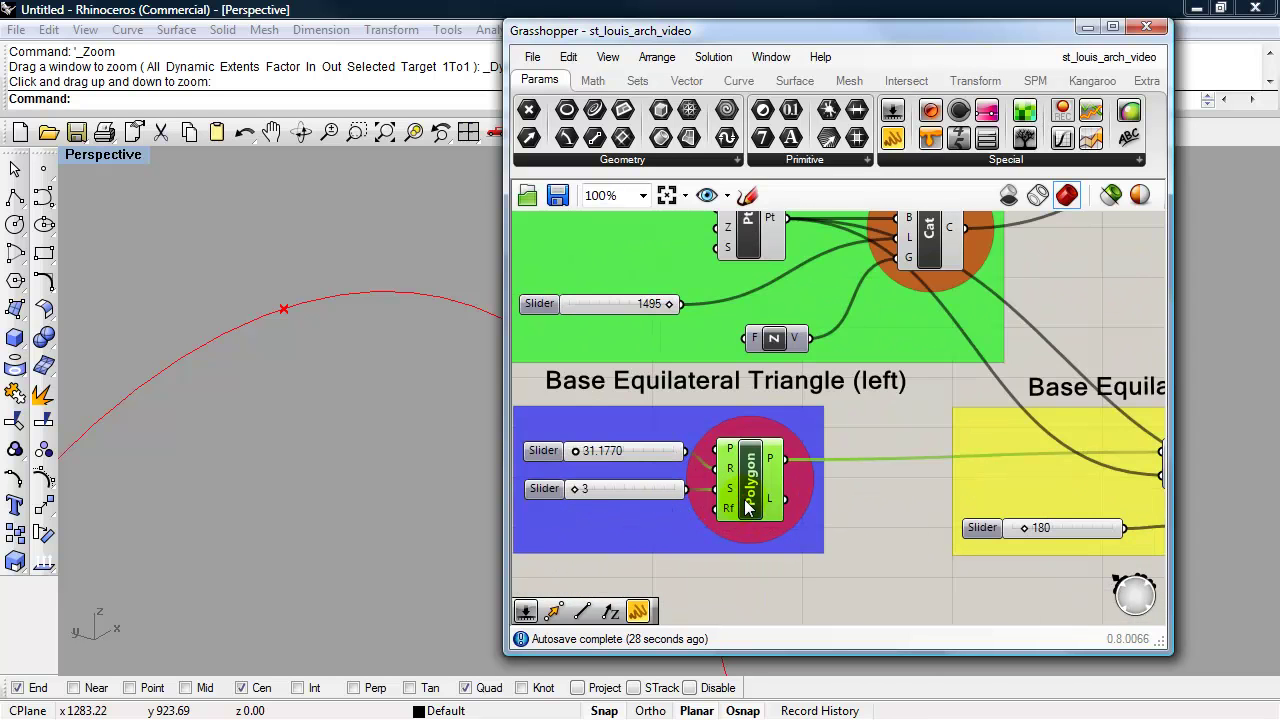
left_click(605, 489, "shift")
left_click(637, 453, "shift")
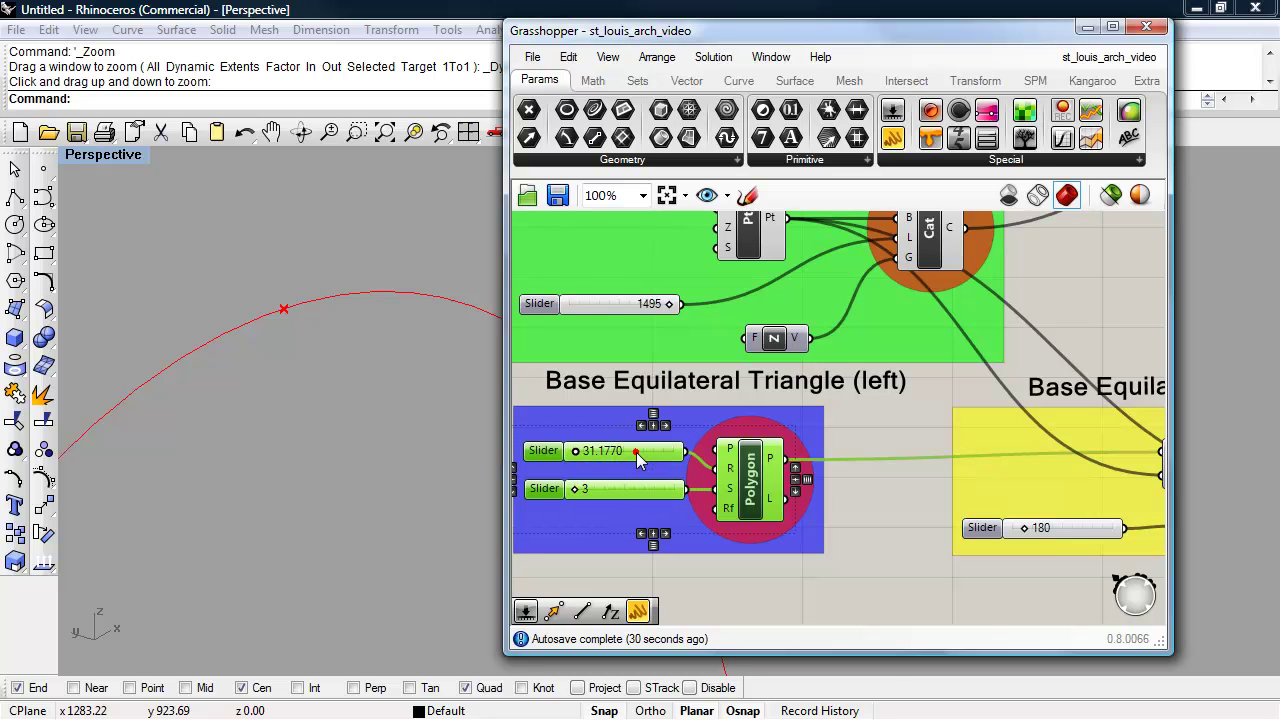
left_click(640, 458)
key("ctrl+v")
Move the copied Polygon and its two sliders below Evaluate Curve in the Top Equilateral Triangle (right) area
left_click_drag(770, 483, 1037, 326)
right_click_drag(972, 411, 670, 577)
left_click_drag(720, 495, 1087, 405)
right_click_drag(1050, 460, 898, 522)
scroll(898, 522, "down", 1)
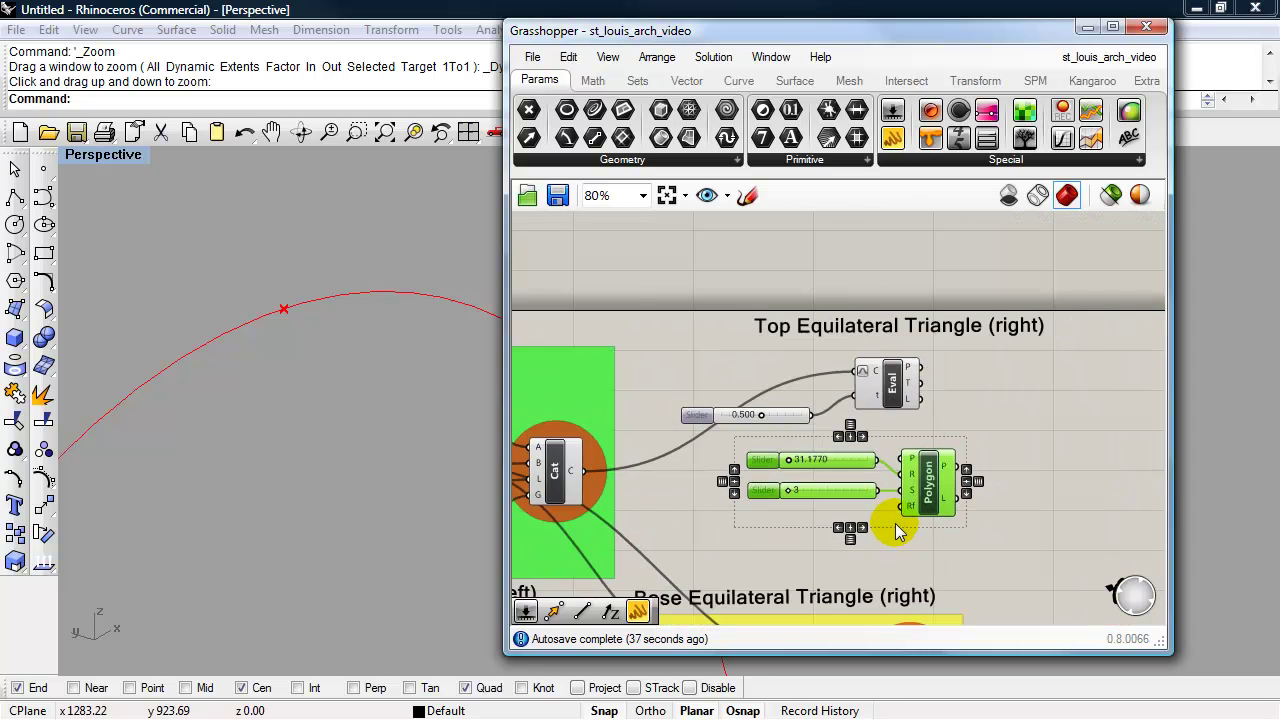
right_click_drag(1069, 425, 1077, 413)
left_click_drag(943, 478, 995, 475)
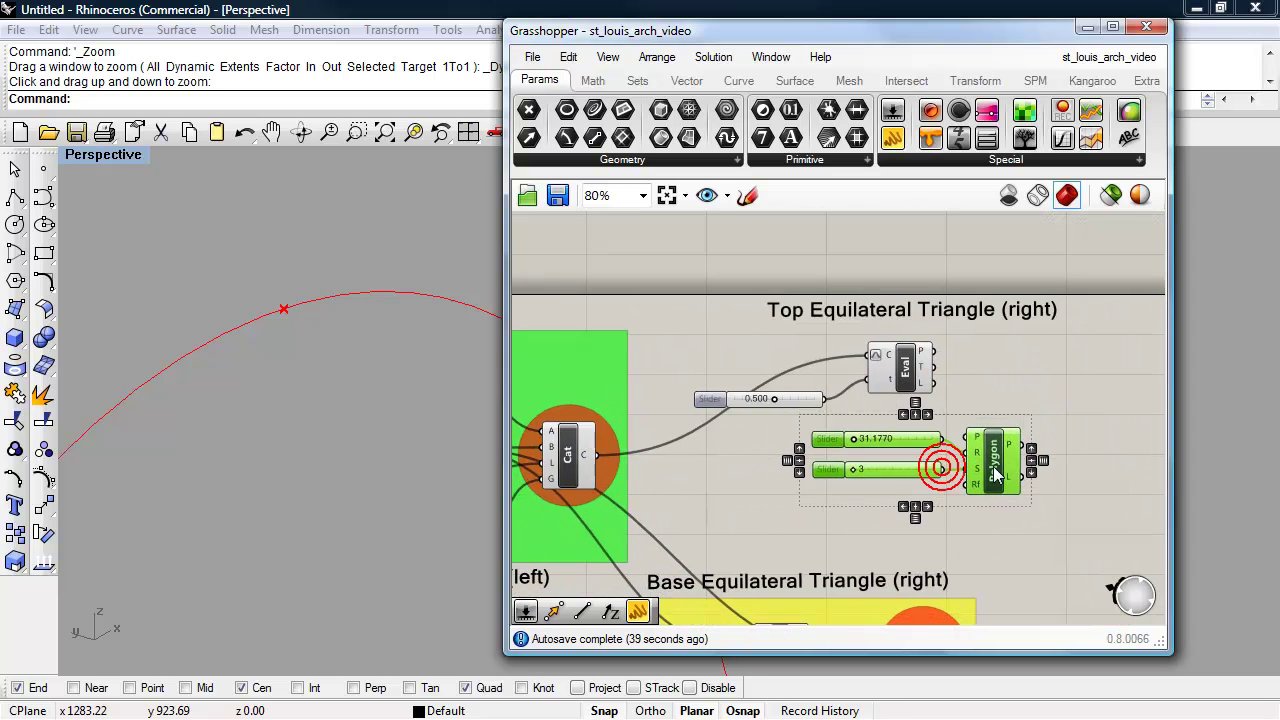
left_click(1034, 372)
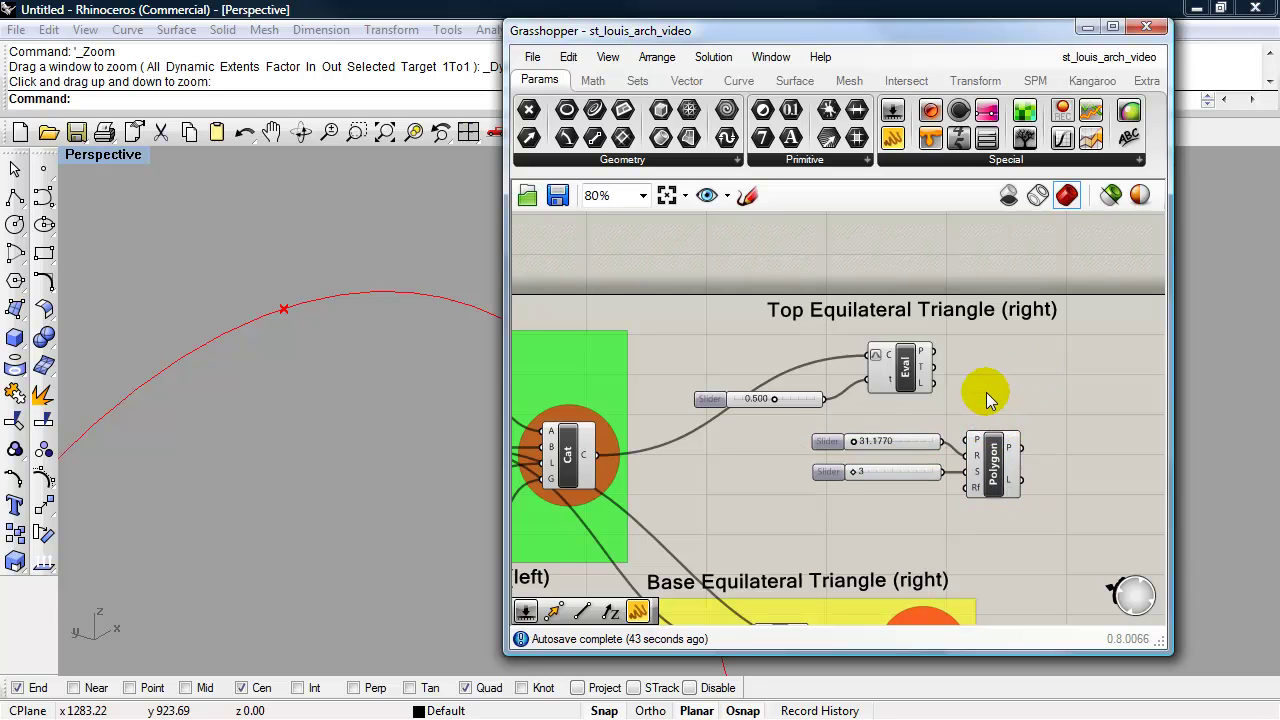
Connect Evaluate Curve's P output to the P input of the copied Polygon to place the triangle on the arch
mouse_move(984, 392)
right_mouse_down()
mouse_move(1002, 394)
mouse_move(967, 386)
right_mouse_up()
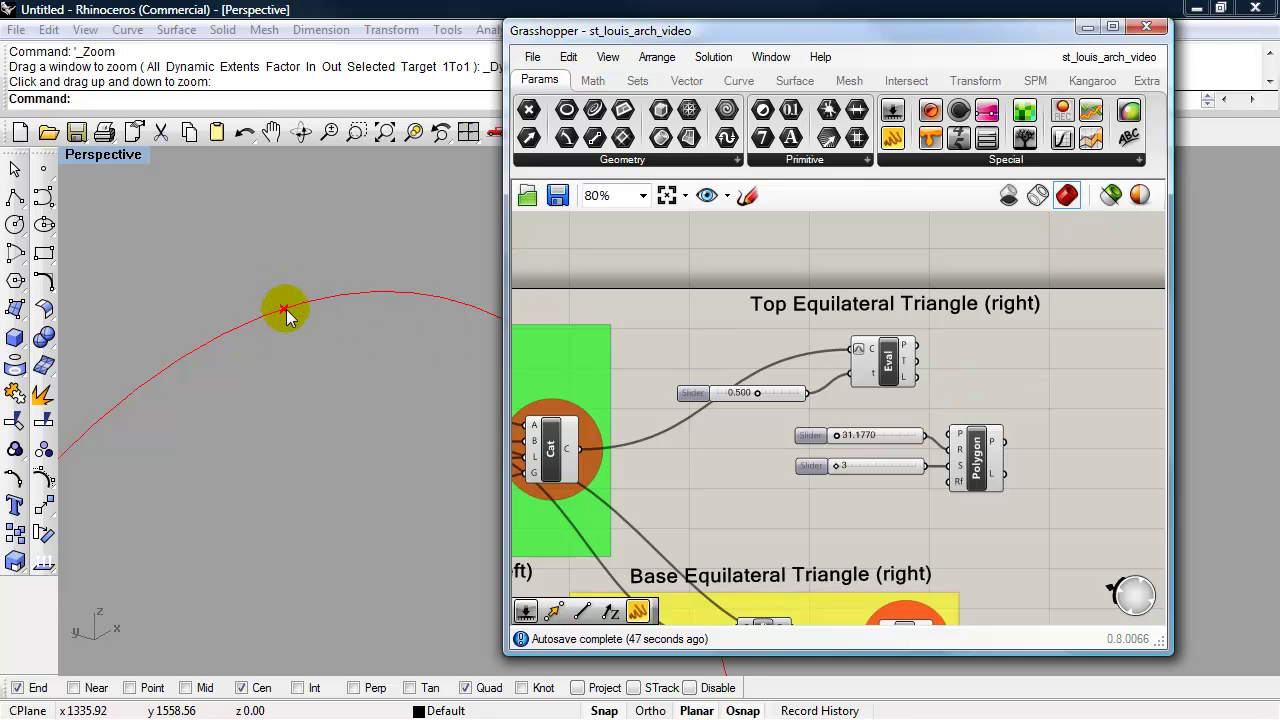
left_click_drag(918, 345, 943, 430)
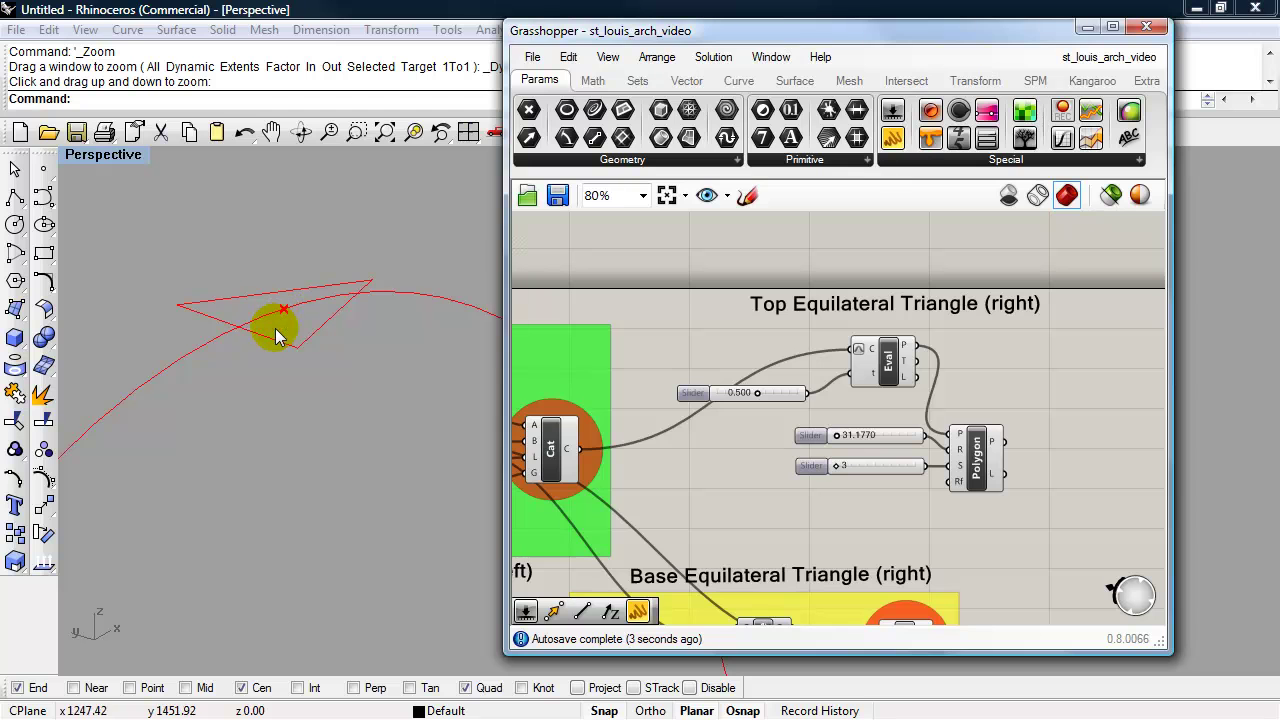
right_click_drag(279, 325, 278, 312, "shift")
scroll(279, 318, "down", 5)
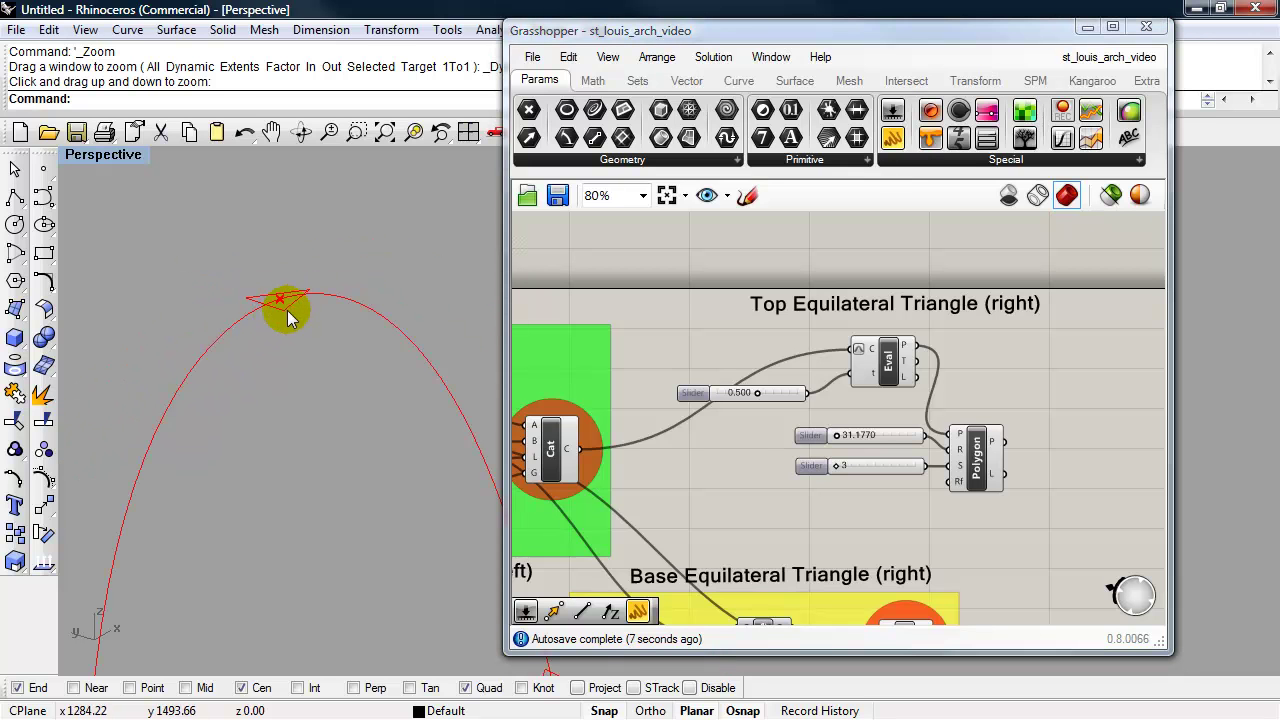
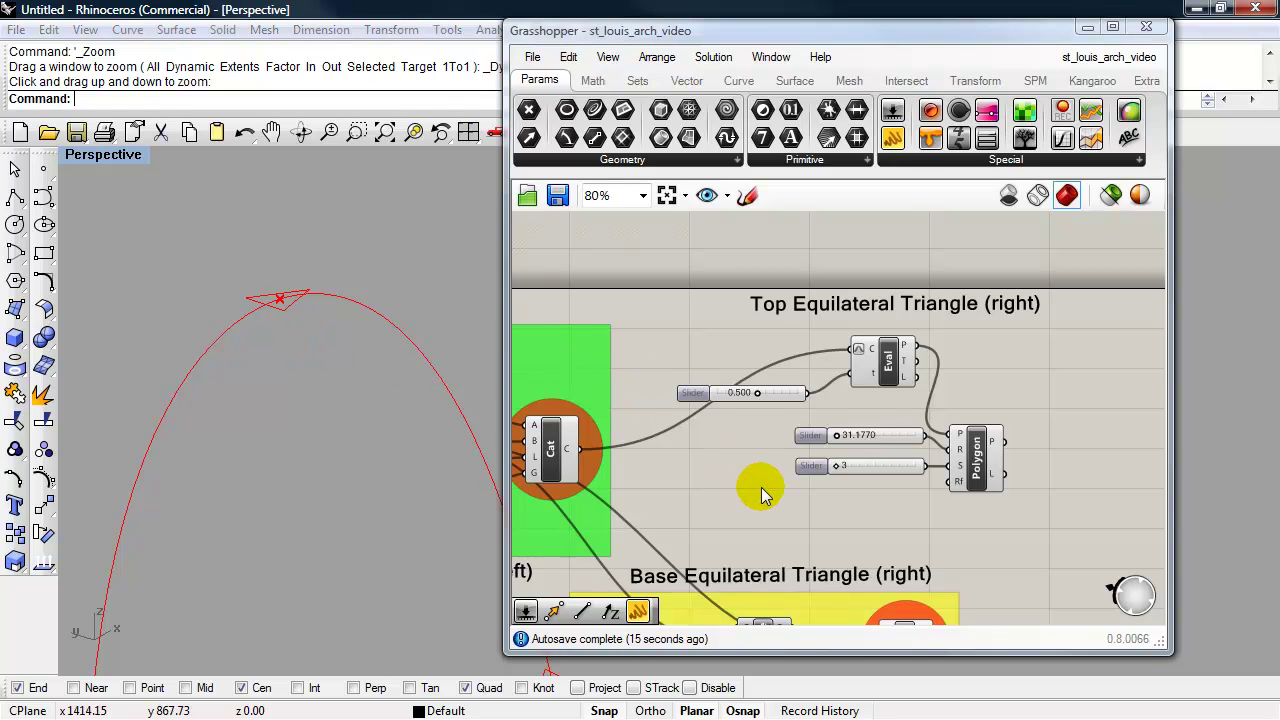
Duplicate the 180 slider, Radians and Rotate components from the Base Equilateral Triangle (right) group
right_click_drag(761, 487, 705, 491)
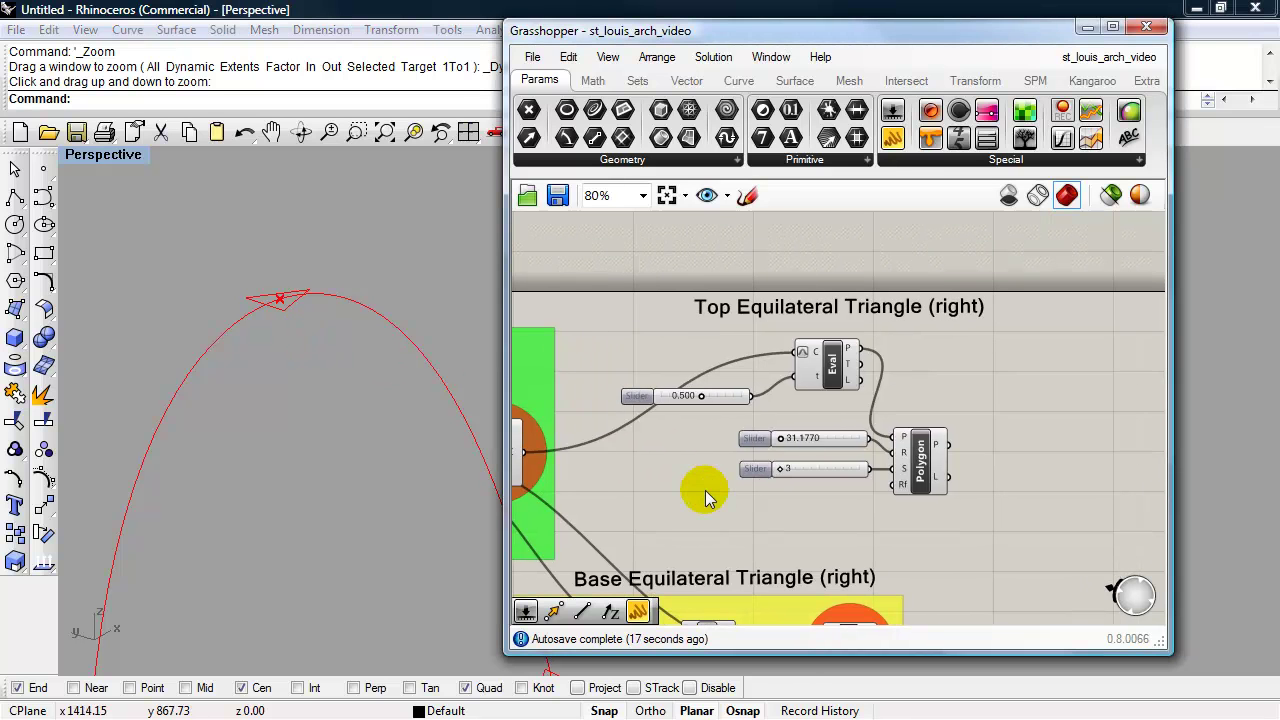
right_click_drag(748, 503, 810, 316)
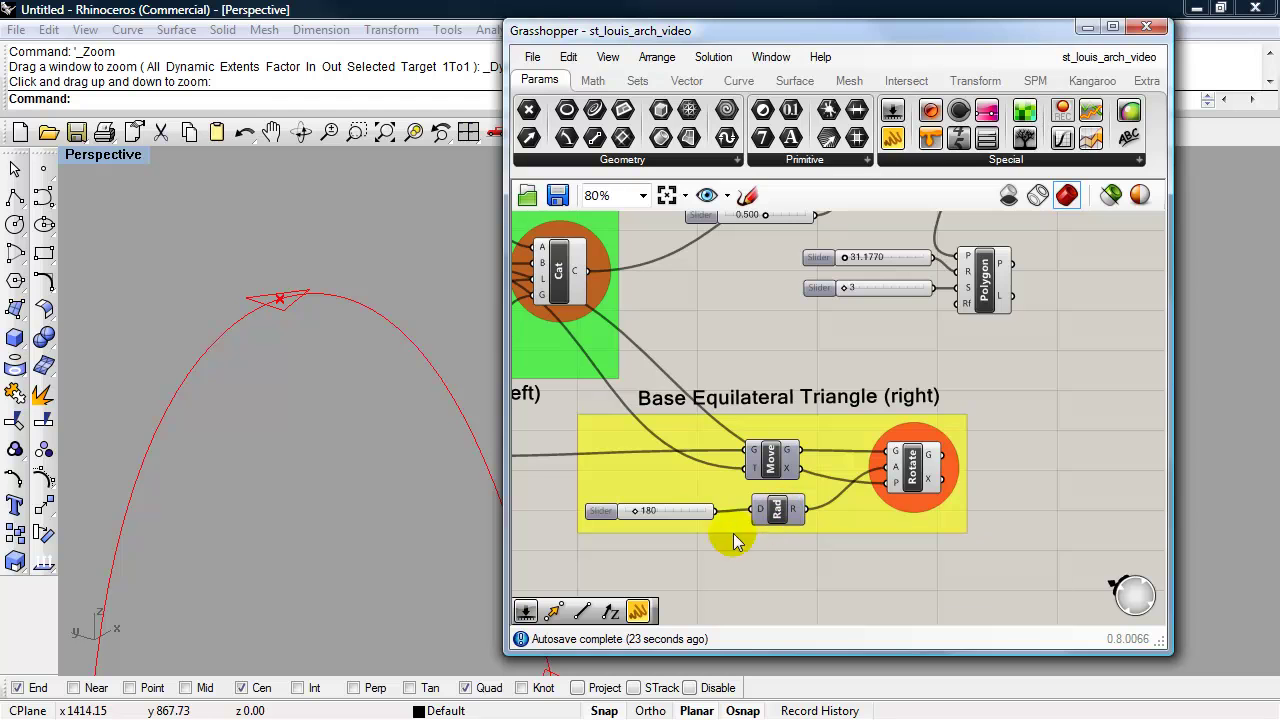
left_click(690, 517)
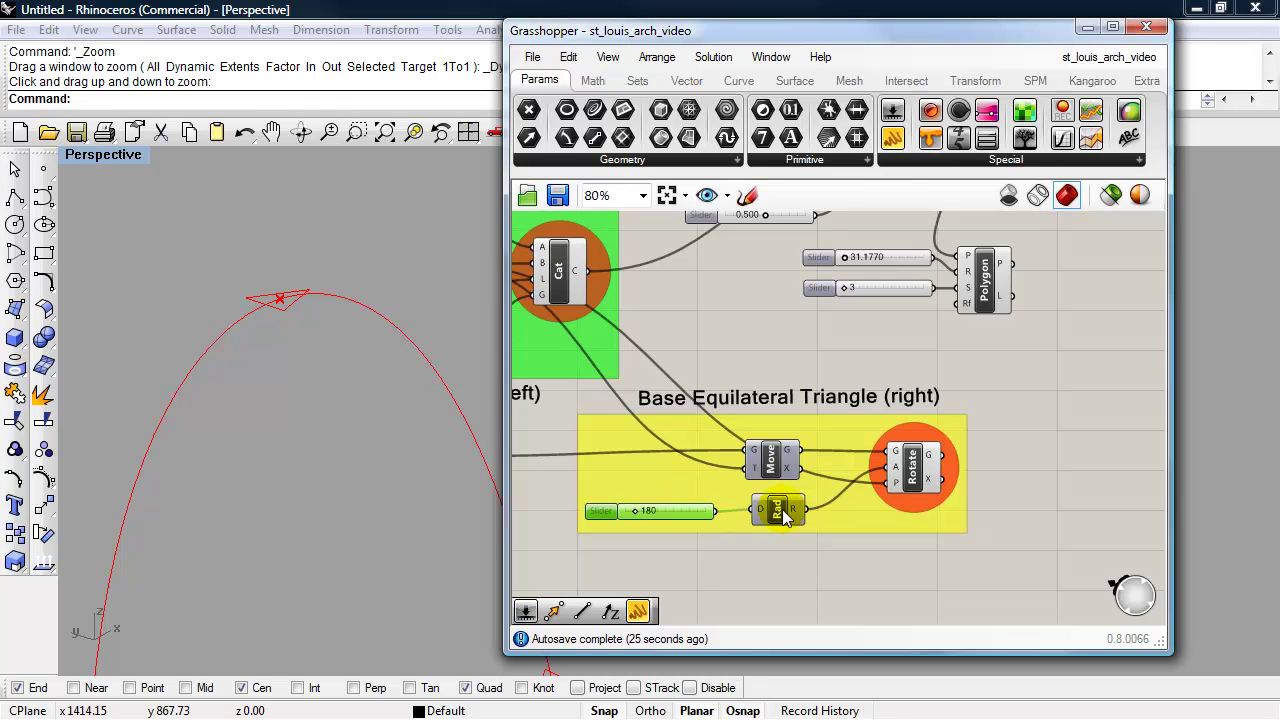
left_click(777, 509, "shift")
left_click(900, 484, "shift")
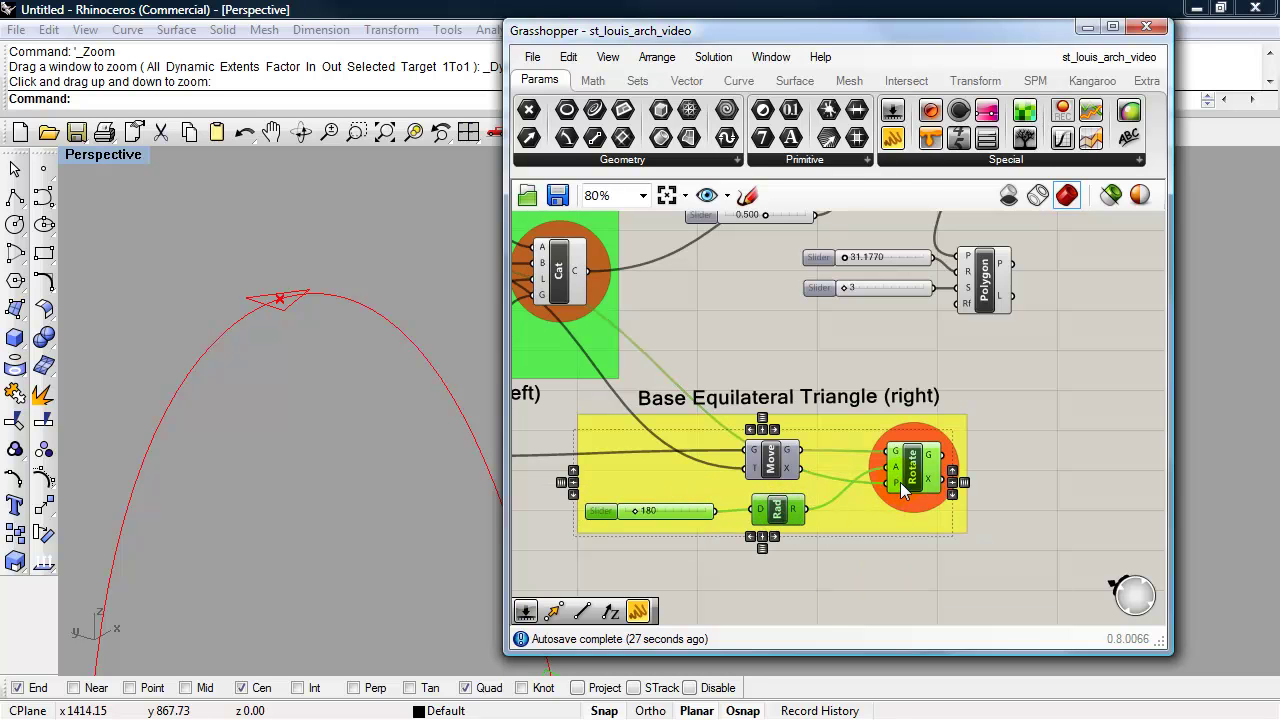
left_click_drag(900, 484, 1056, 357, "alt")
Arrange the copied rotation components below and right of the top Polygon, and shift the Polygon with its sliders slightly up
right_click_drag(1080, 453, 857, 580)
left_click_drag(855, 463, 940, 431)
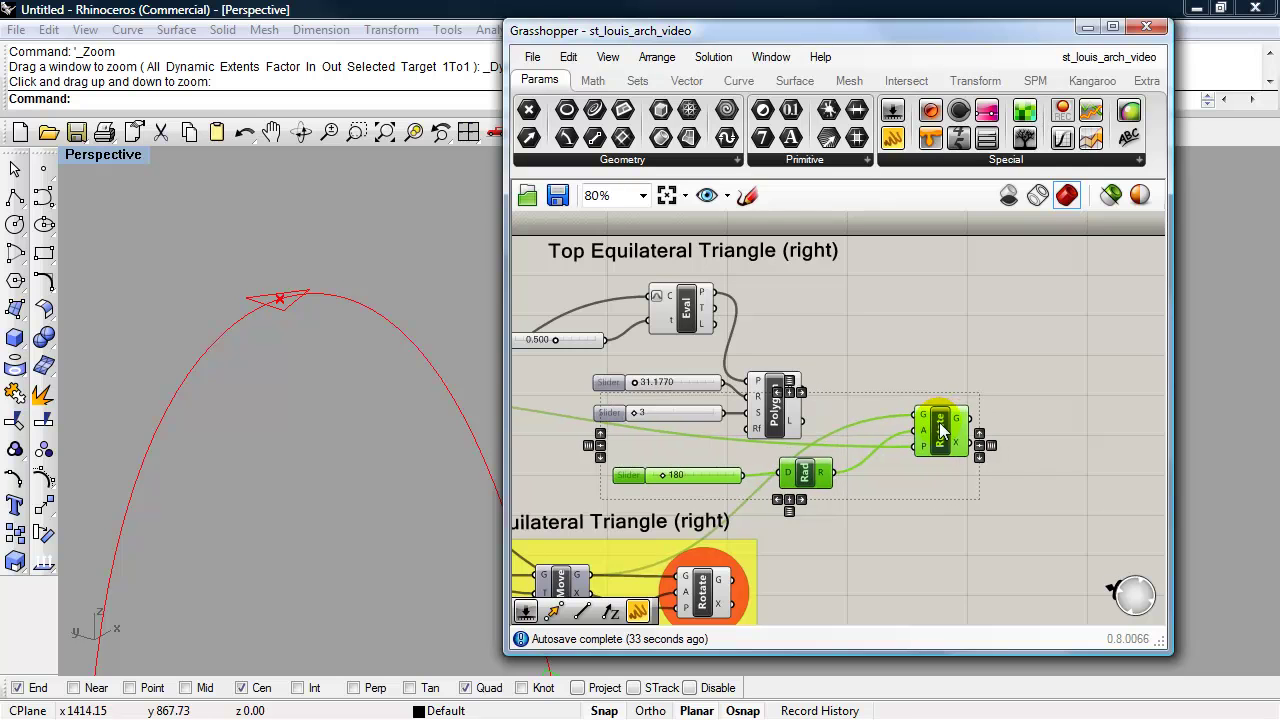
right_click_drag(903, 358, 912, 342)
left_click(843, 338)
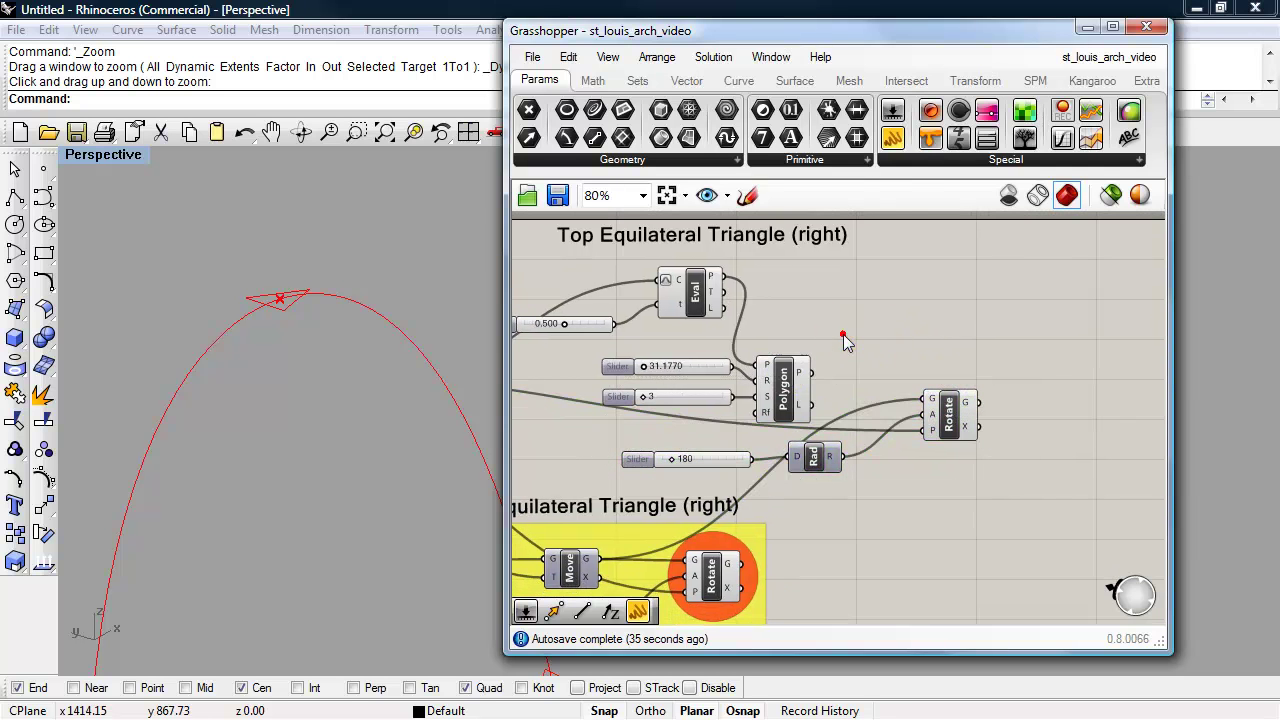
left_click_drag(824, 387, 692, 359)
left_click(704, 400, "shift")
left_click_drag(780, 397, 785, 375)
left_click(883, 363)
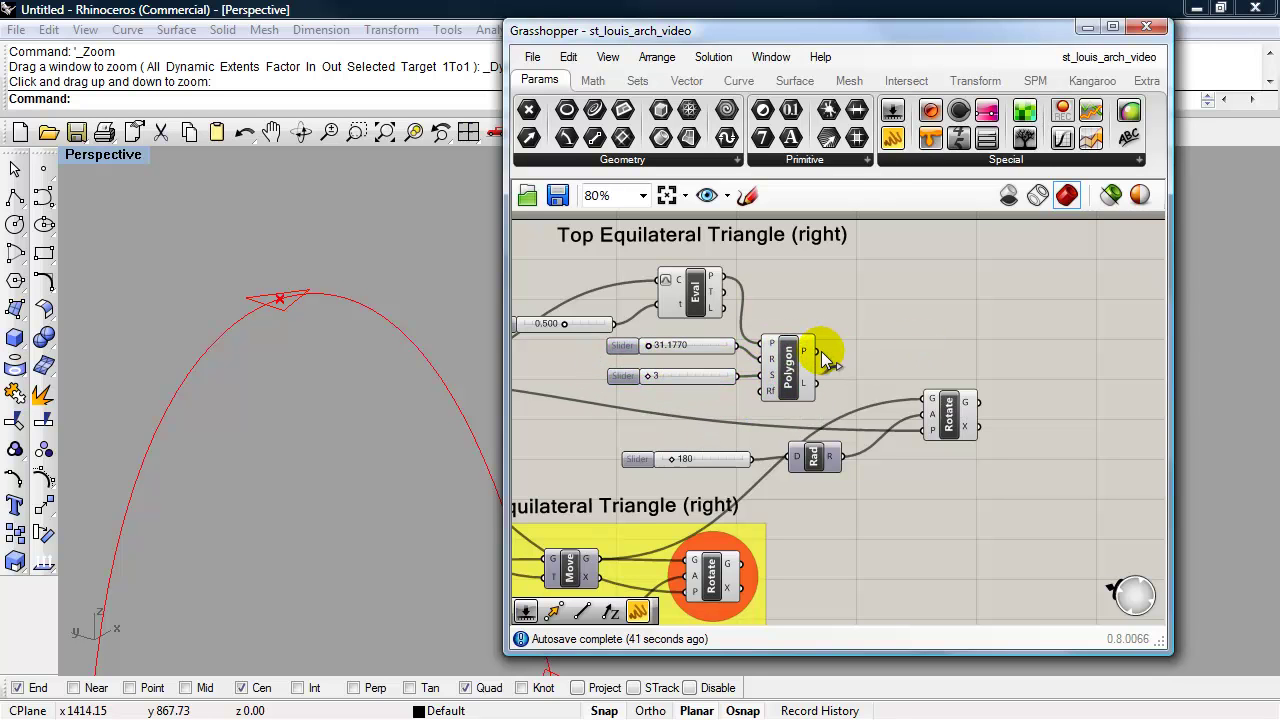
Connect the top Polygon's P output to the copied Rotate's G input and Evaluate Curve's P output to its P input
left_click_drag(820, 352, 925, 402)
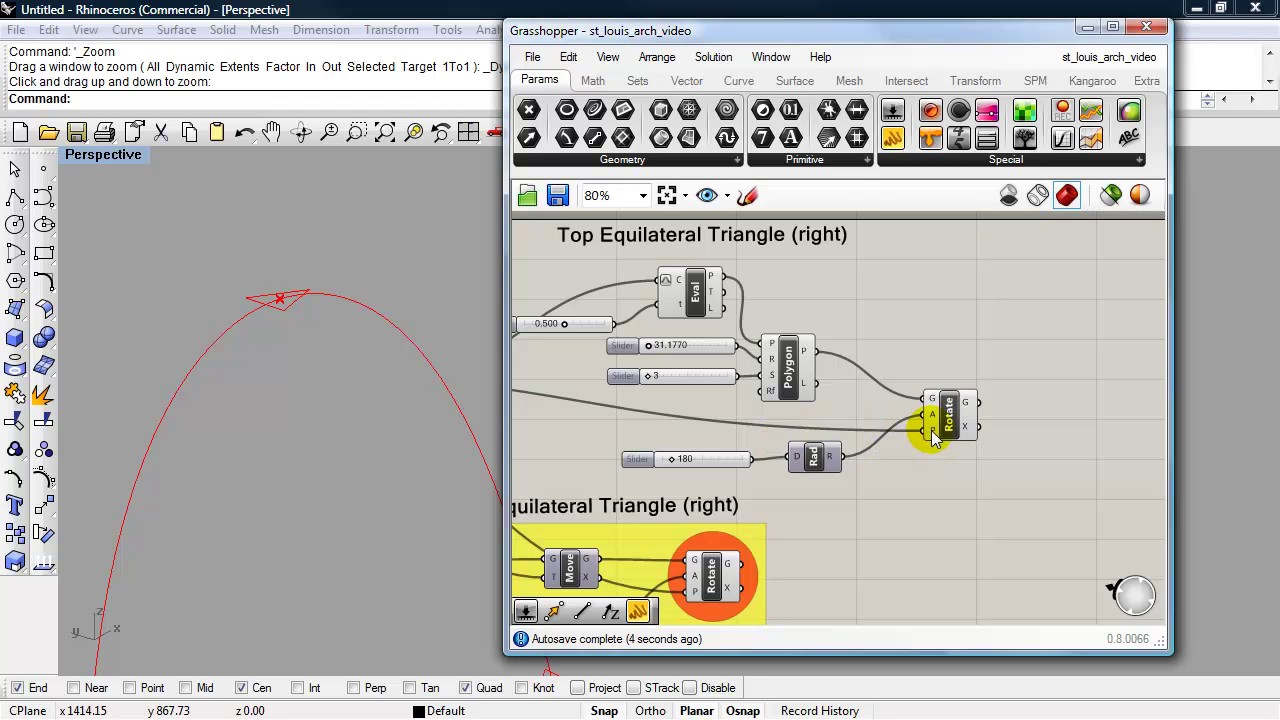
left_click(702, 288)
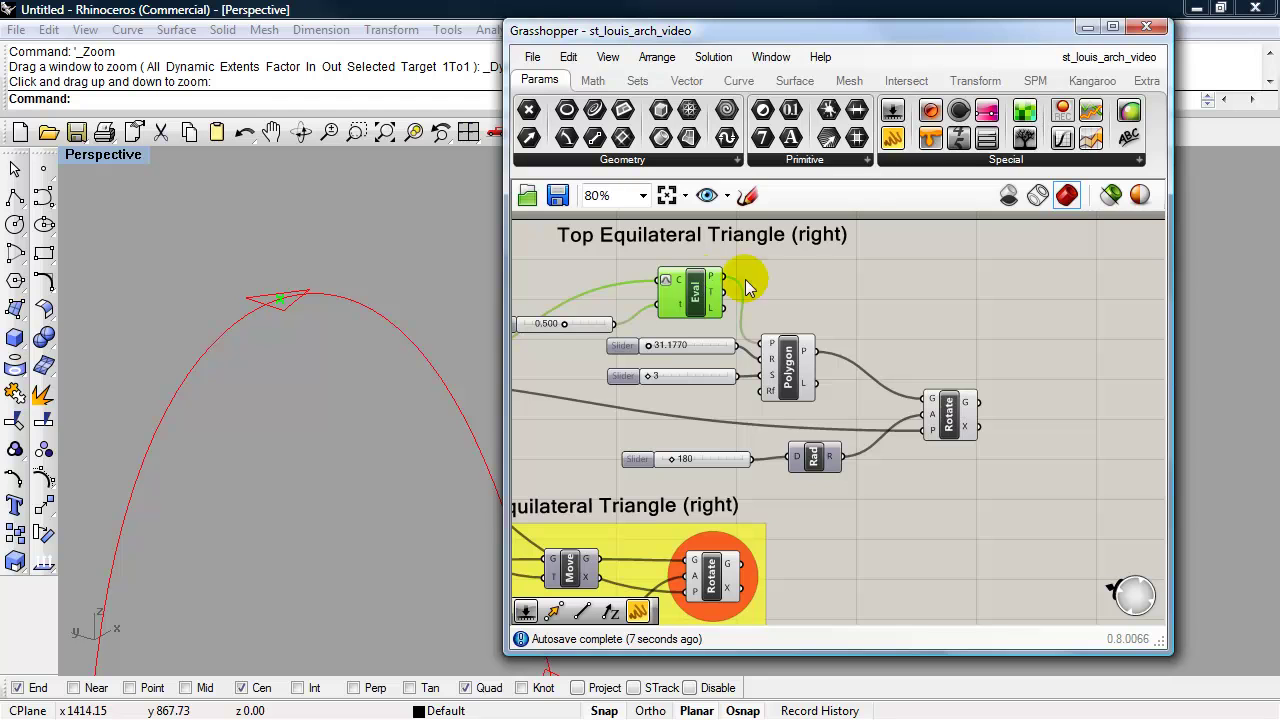
left_click(807, 280)
left_click(694, 287)
left_click(729, 296)
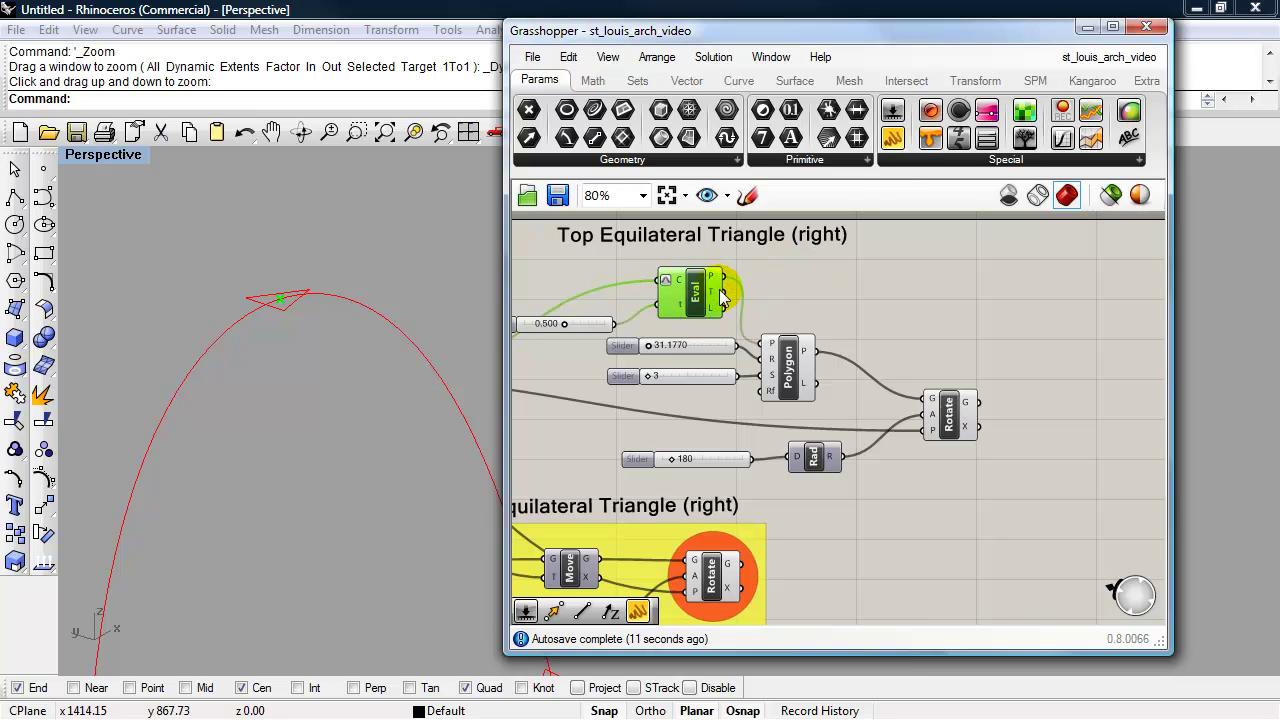
left_click_drag(726, 281, 912, 440)
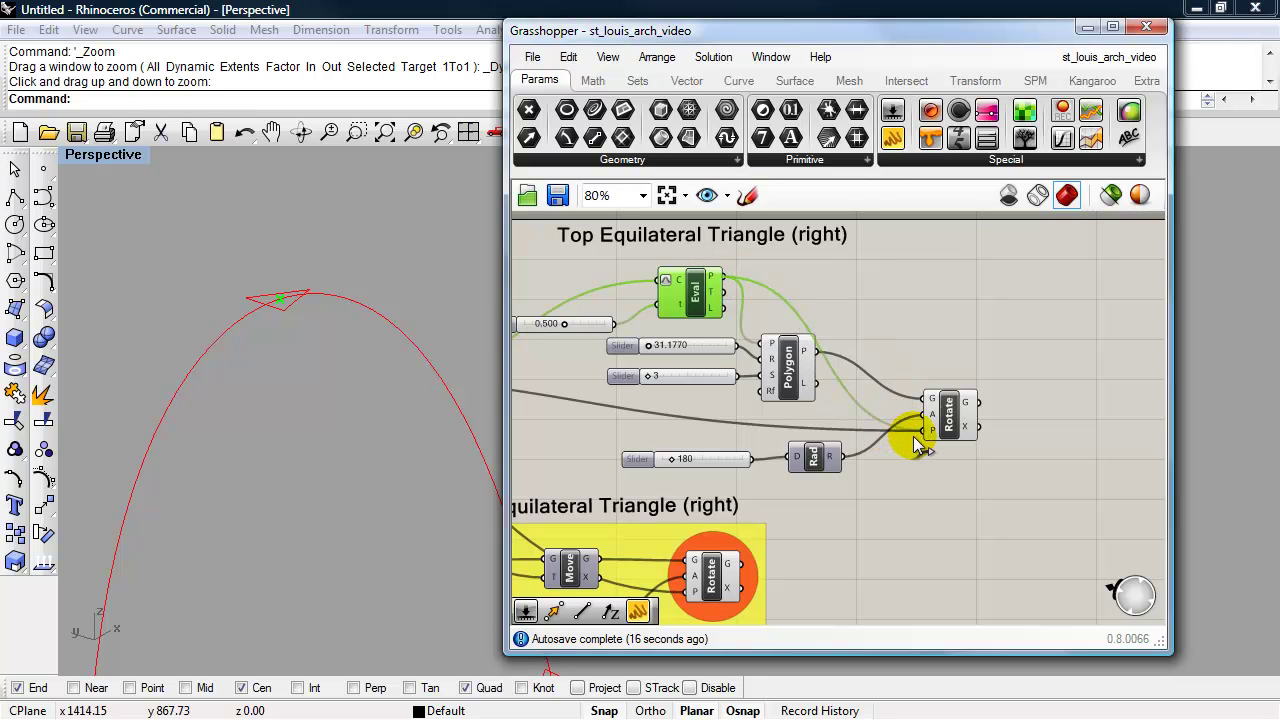
Test the top triangle's rotation by changing the copied angle slider to 424 and to 199
left_click_drag(670, 459, 685, 461)
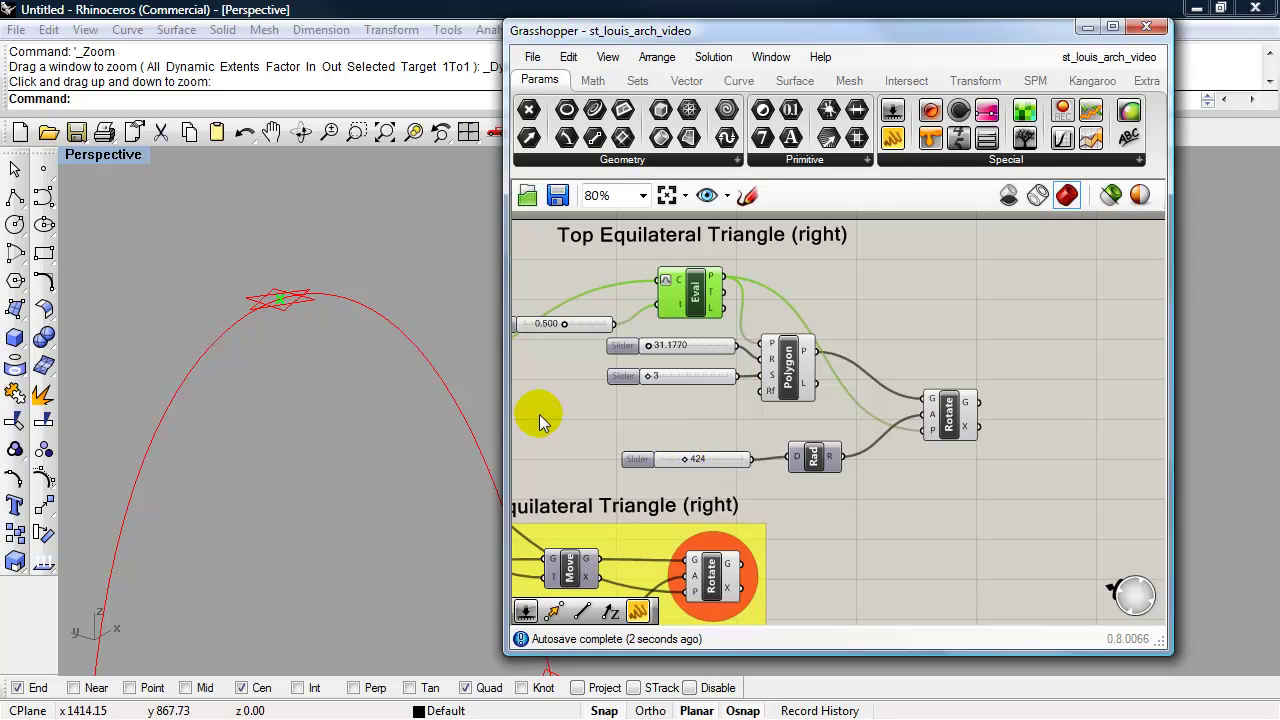
left_click(315, 360)
scroll(300, 331, "up", 10)
right_click_drag(316, 361, 303, 340, "shift")
left_click_drag(686, 461, 673, 461)
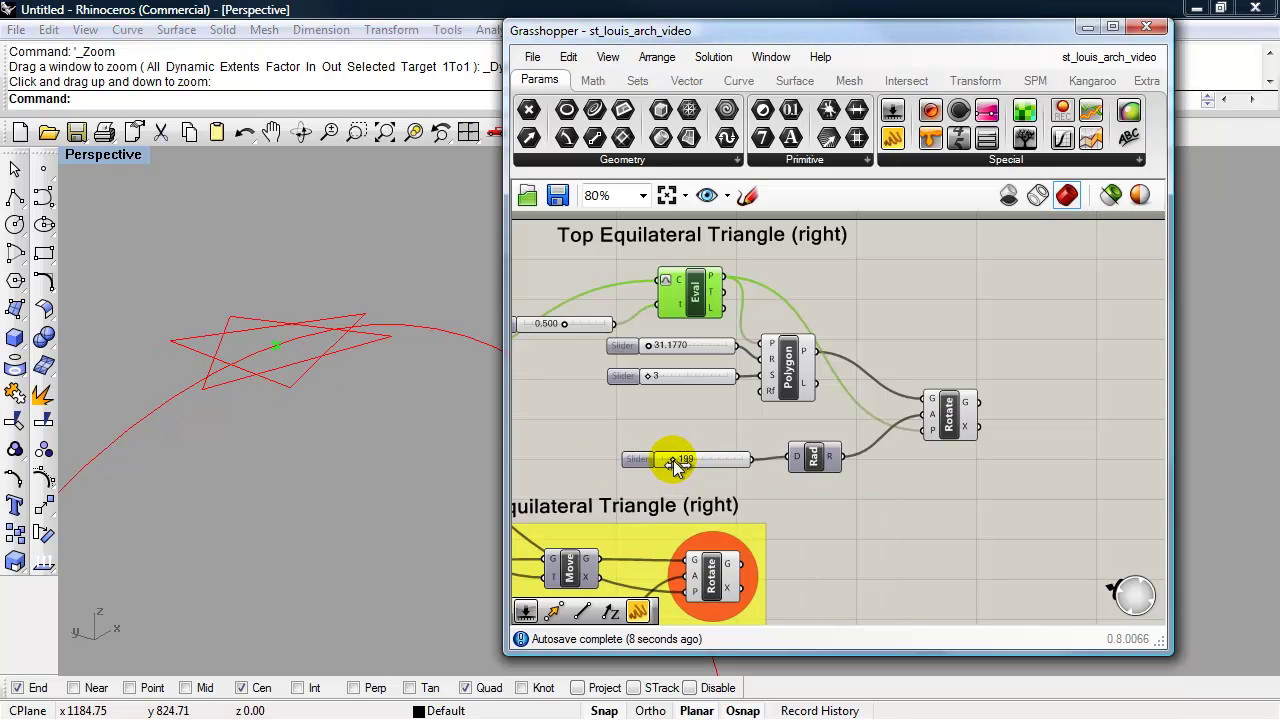
Move the top Polygon and its two sliders slightly left and down
left_click_drag(805, 438, 640, 338)
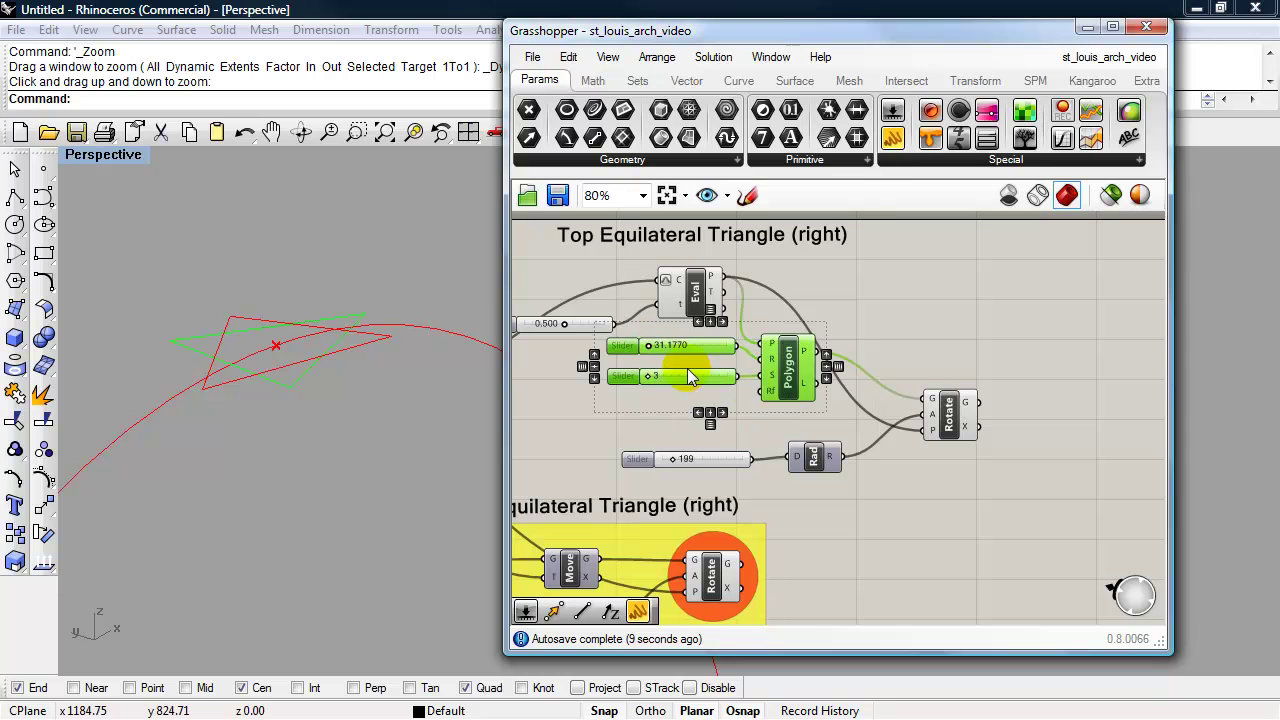
left_click_drag(688, 376, 669, 392)
left_click(822, 416)
Turn off the top Polygon's preview and set the copied rotation angle slider to 255
left_click(778, 403)
right_click(778, 403)
left_click(820, 336)
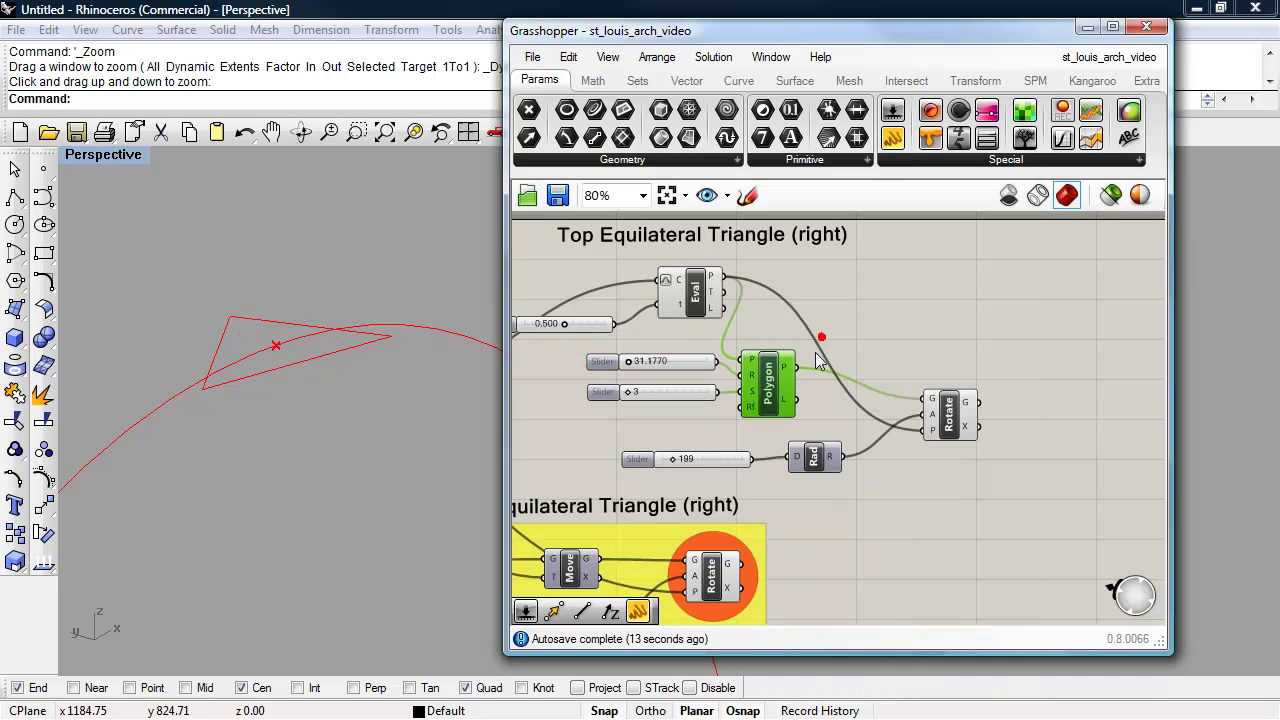
left_click_drag(669, 462, 678, 461)
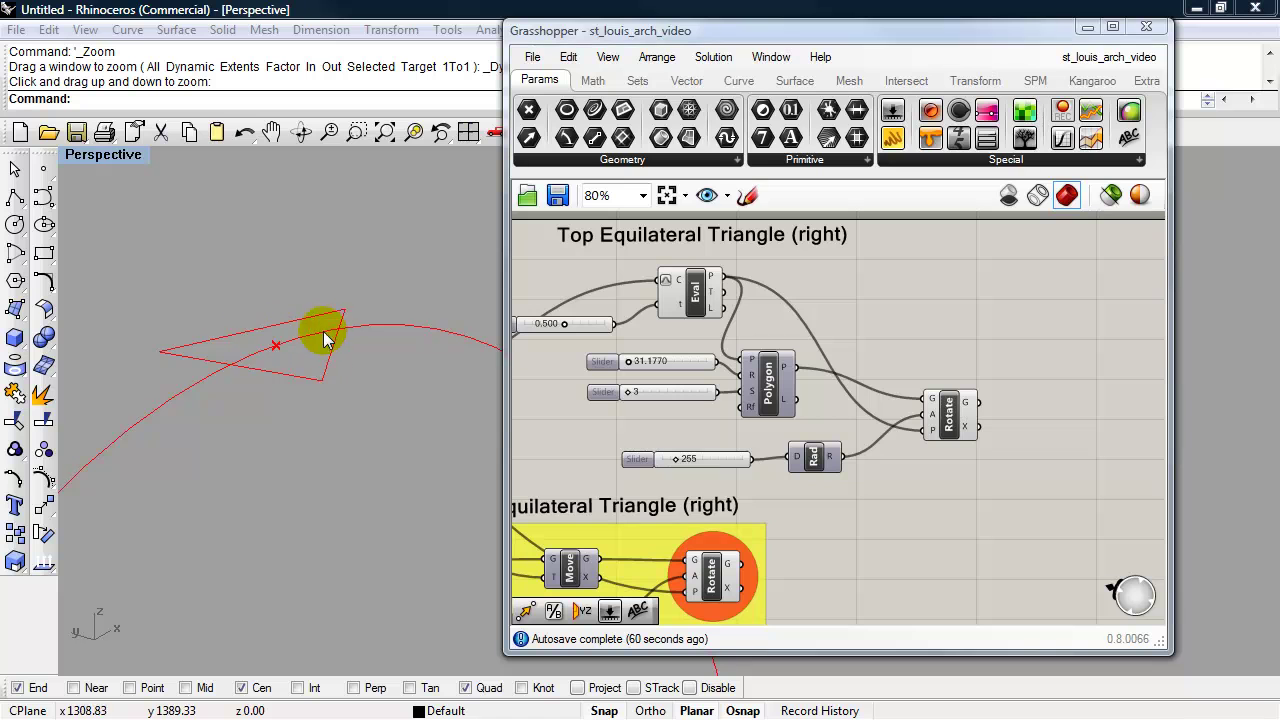
Add an XZ Plane component to the right of Evaluate Curve
double_click(858, 317)
type("xz")
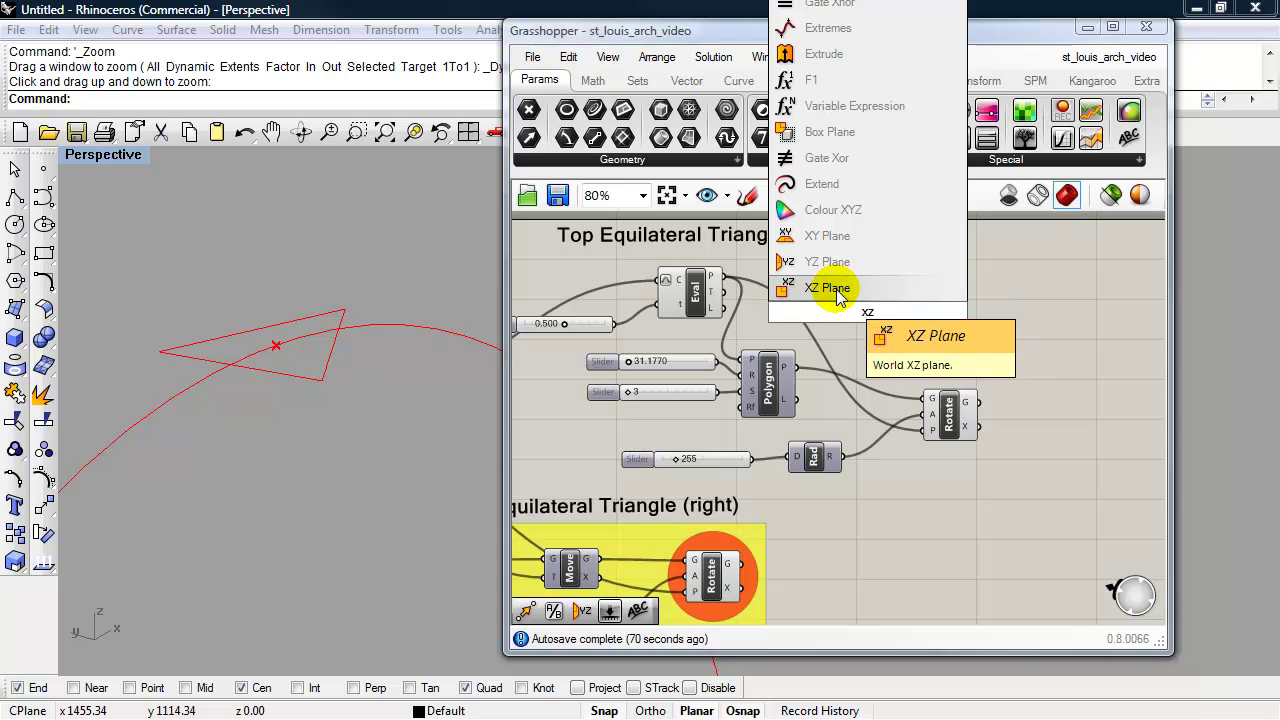
left_click(833, 287)
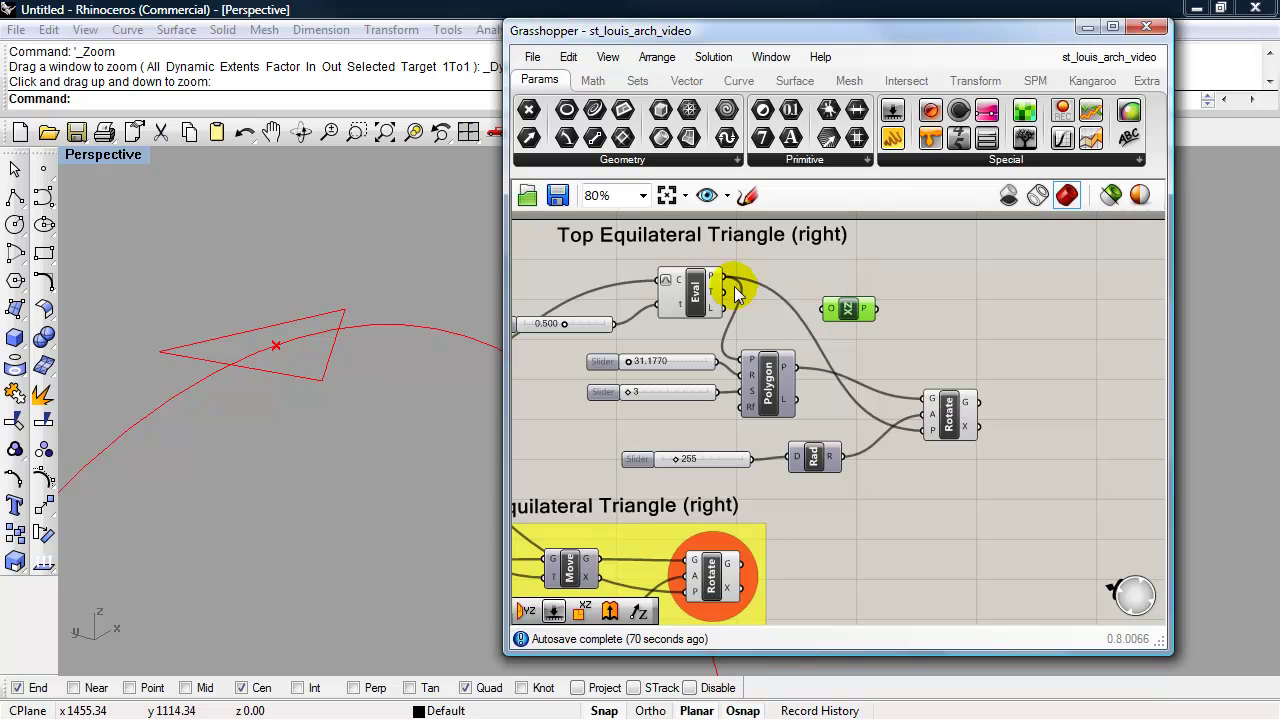
Wire Evaluate Curve's point through the XZ Plane into the top Rotate's plane input and set the rotation angle slider to 90
left_click_drag(728, 279, 922, 447)
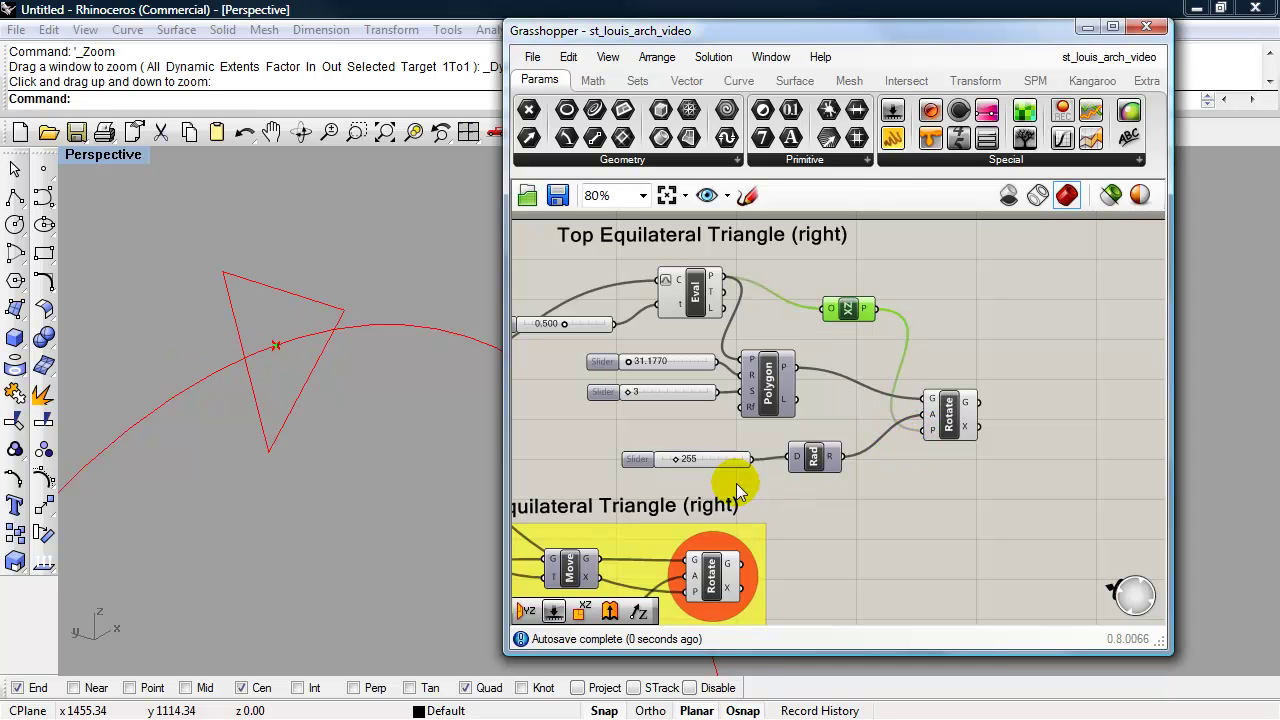
left_click_drag(676, 460, 664, 466)
double_click(690, 458)
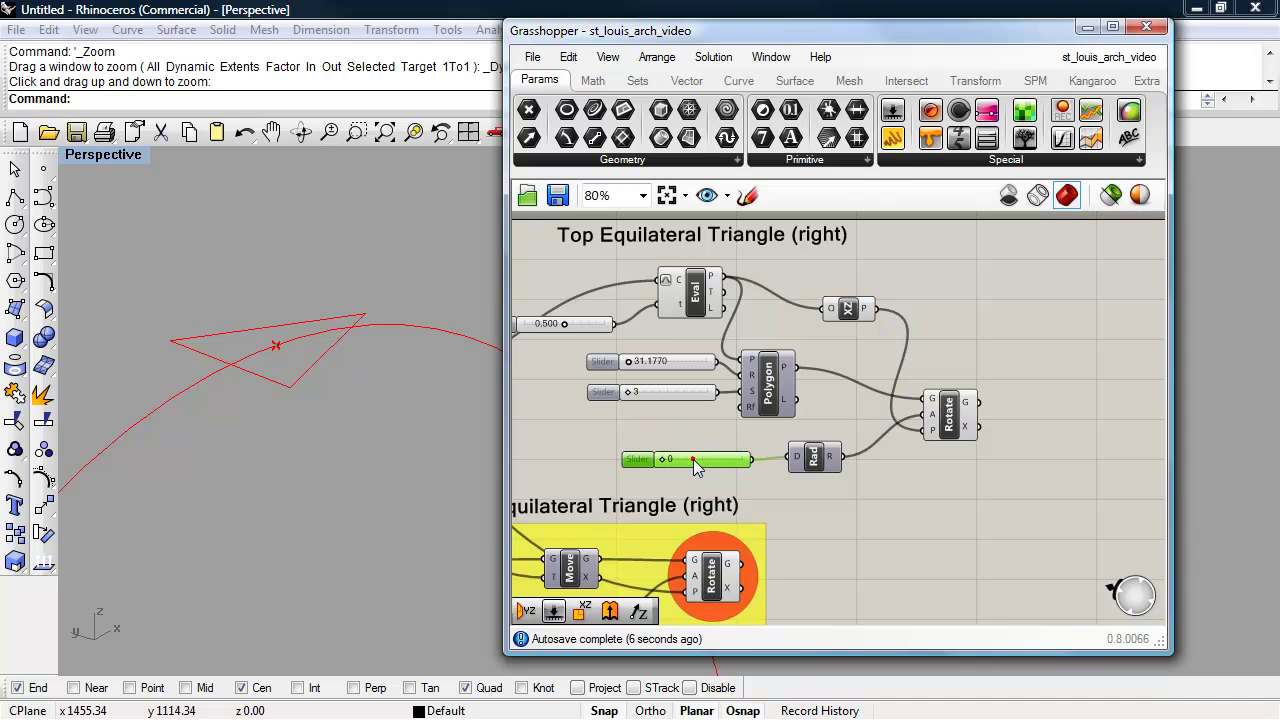
left_click(781, 650)
scroll(580, 494, "up", 4)
double_click(768, 438)
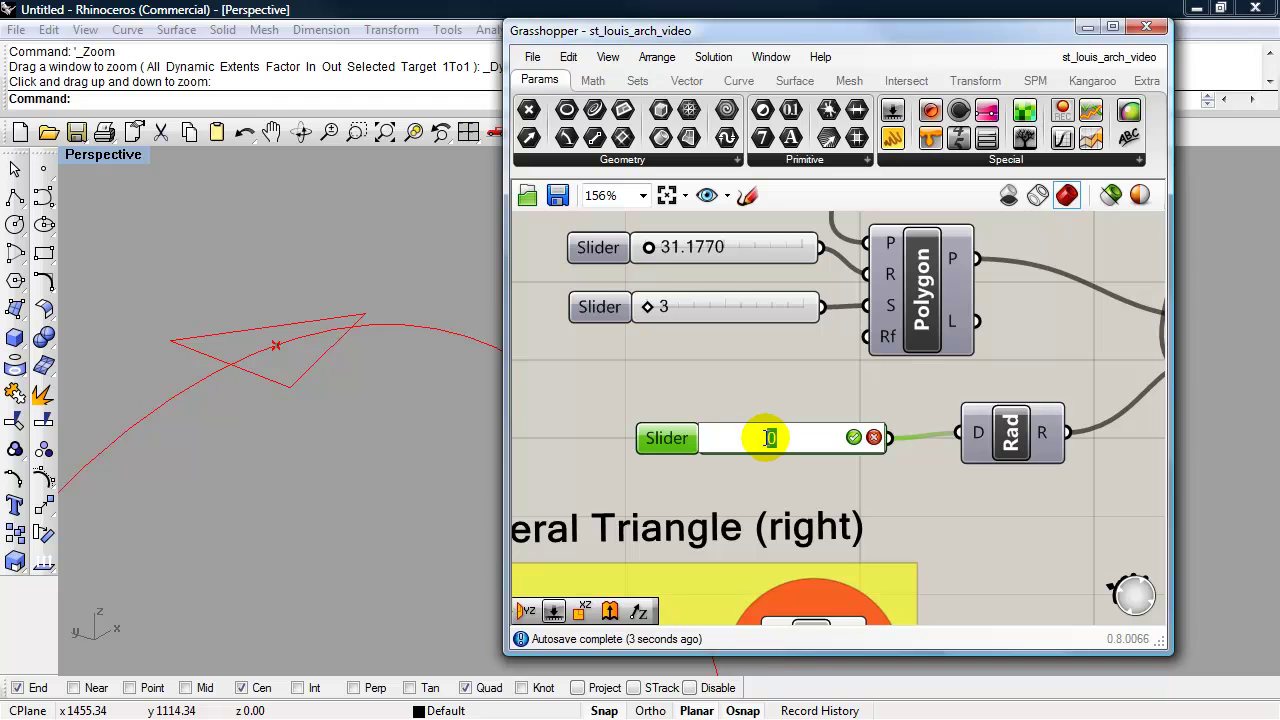
type("90")
left_click(853, 437)
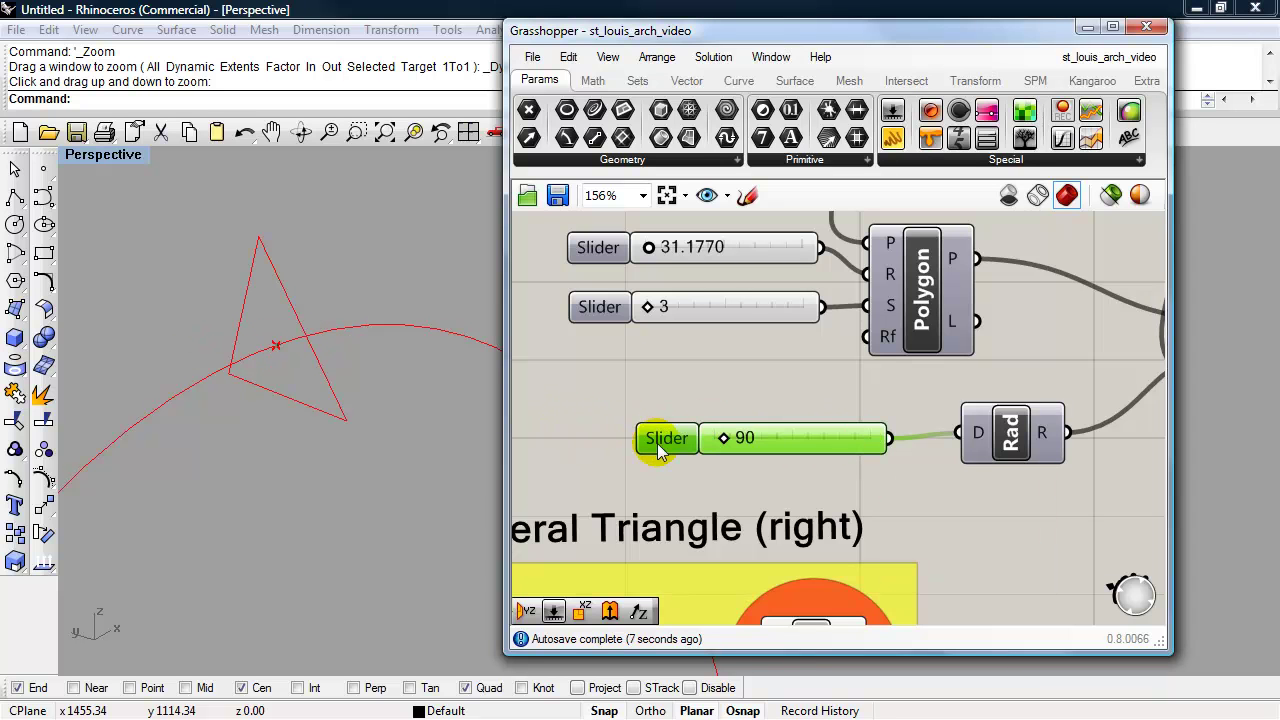
Spread the angle slider and the Radians component apart and wire a Negative component between them
scroll(688, 477, "down", 3)
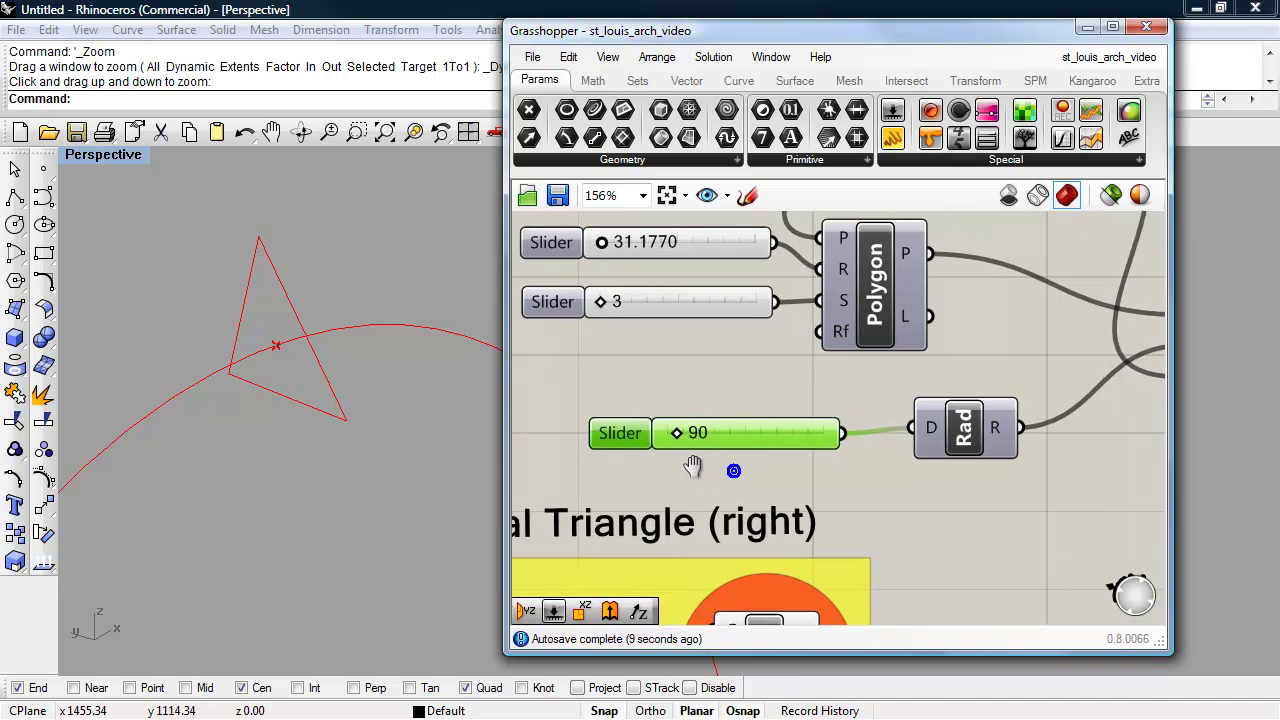
left_click_drag(744, 446, 693, 444)
left_click_drag(866, 447, 880, 452)
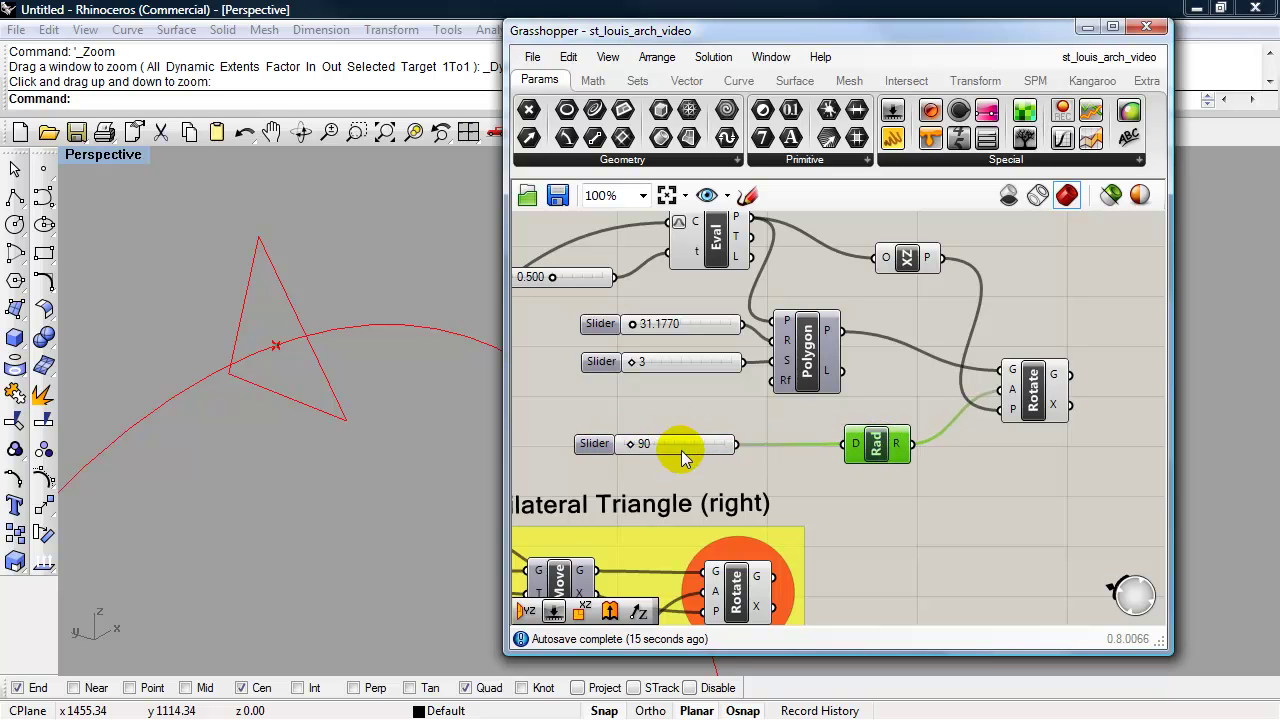
left_click(804, 455)
double_click(804, 455)
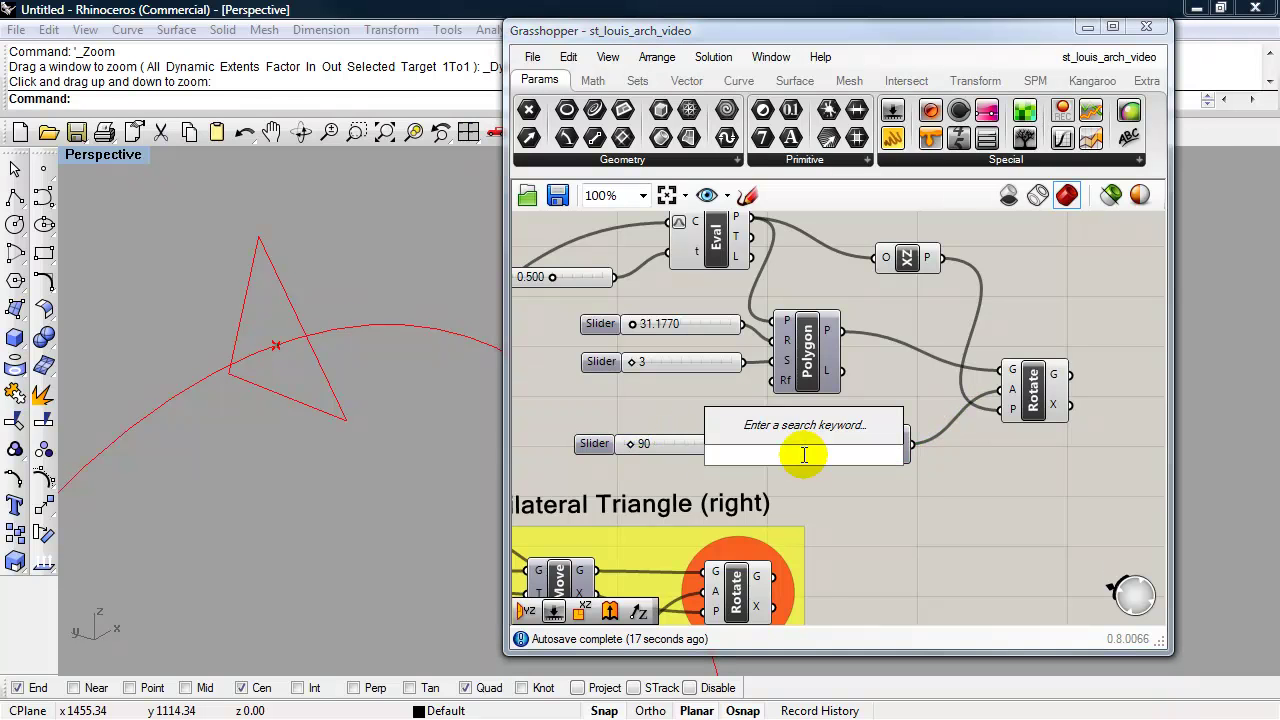
type("neg")
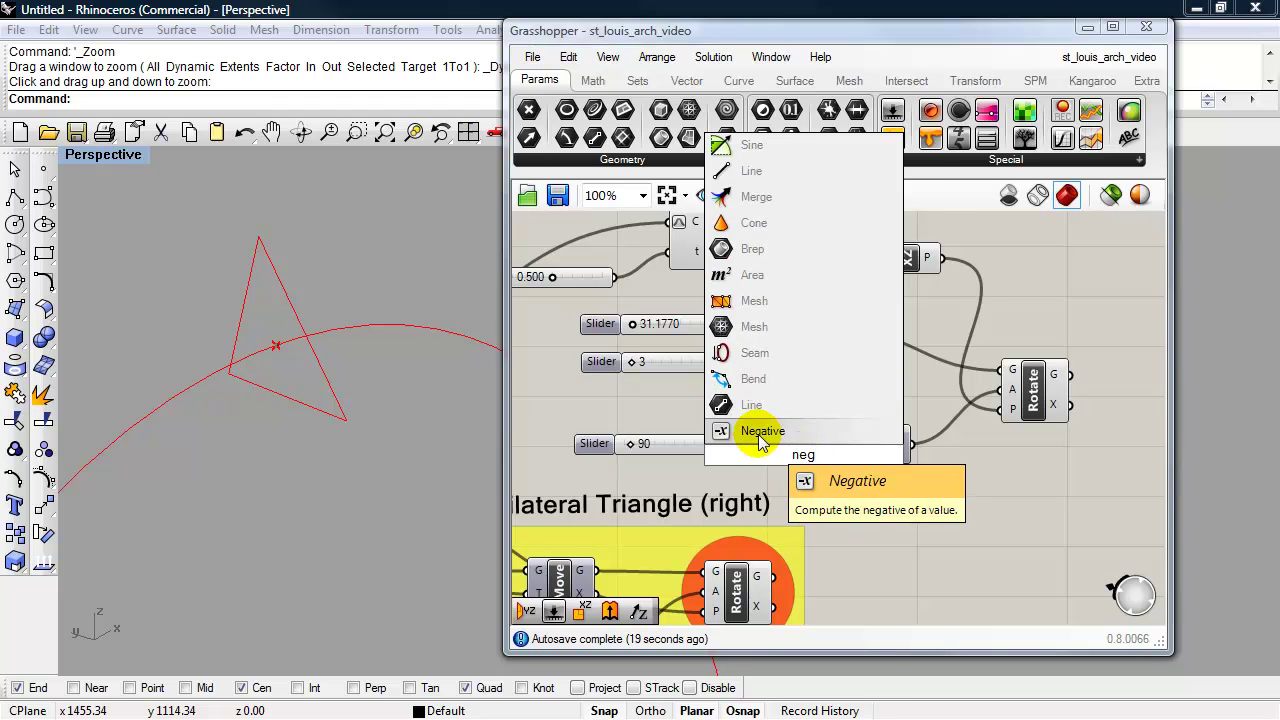
key("Return")
left_click_drag(797, 465, 827, 511)
left_click_drag(737, 444, 810, 446)
Examine the orientation of the top triangle on the whole arch in the Rhino Perspective viewport
left_click(271, 347)
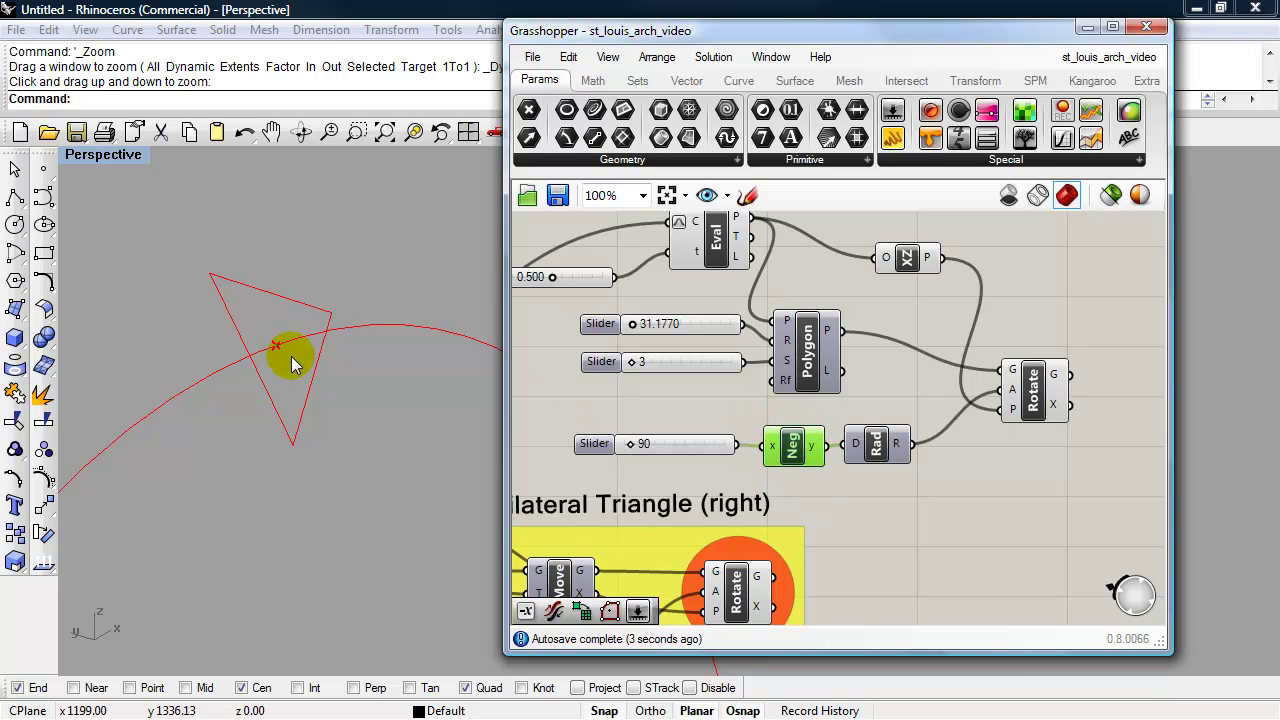
right_click_drag(307, 370, 307, 370)
scroll(307, 370, "down", 6)
scroll(307, 370, "down", 7)
scroll(332, 388, "down", 3)
right_click_drag(342, 410, 316, 343, "shift")
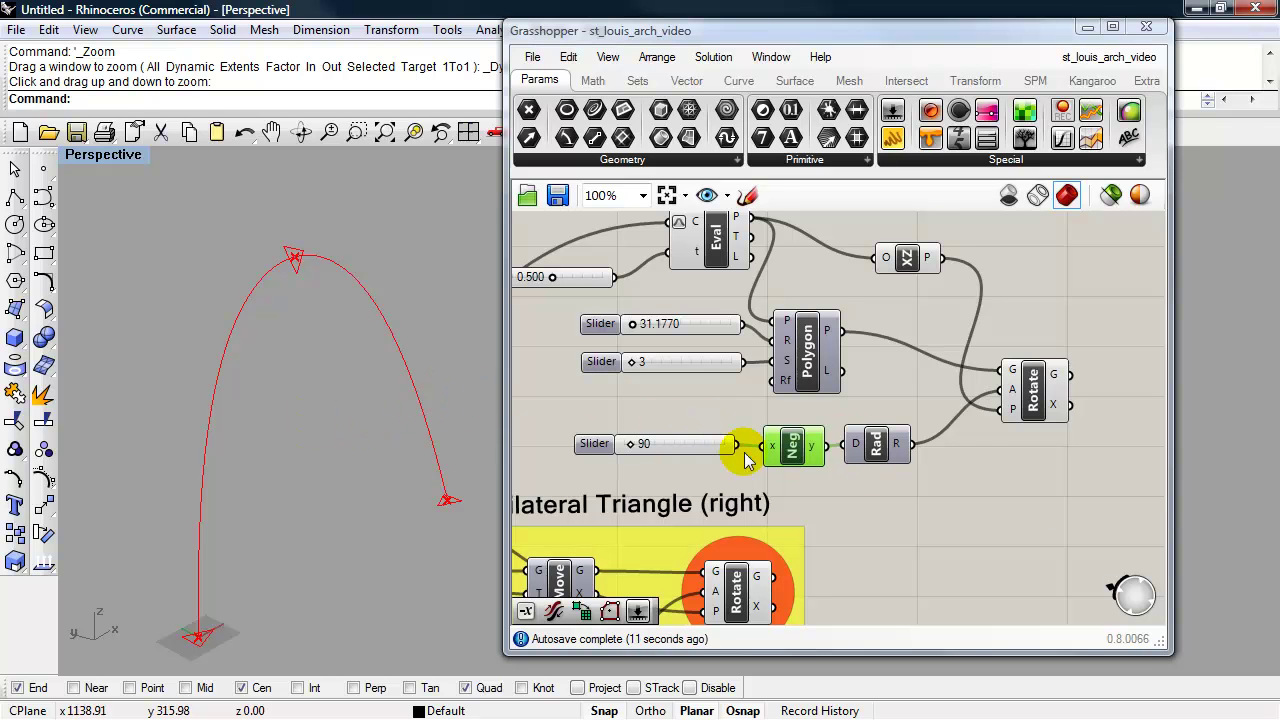
Group the top Rotate component on its own and give the group a blob outline
right_click_drag(1052, 480, 1013, 500)
left_click(1004, 410)
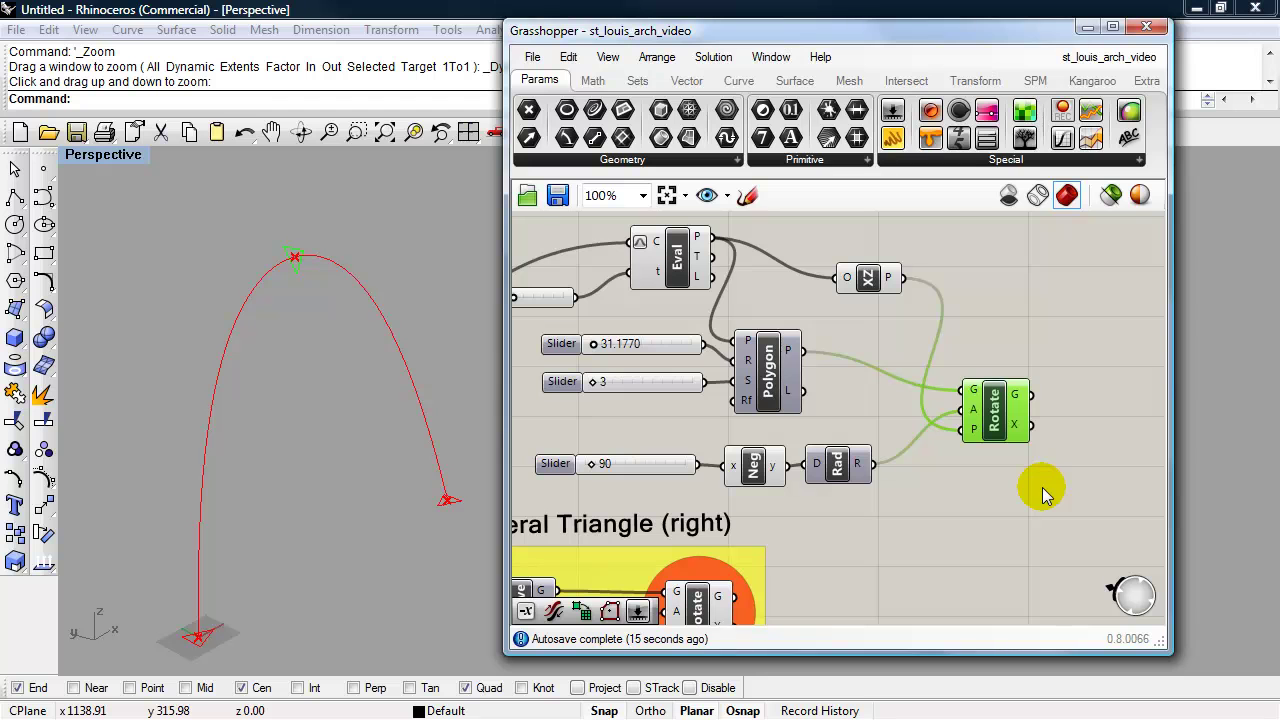
left_click(1030, 441)
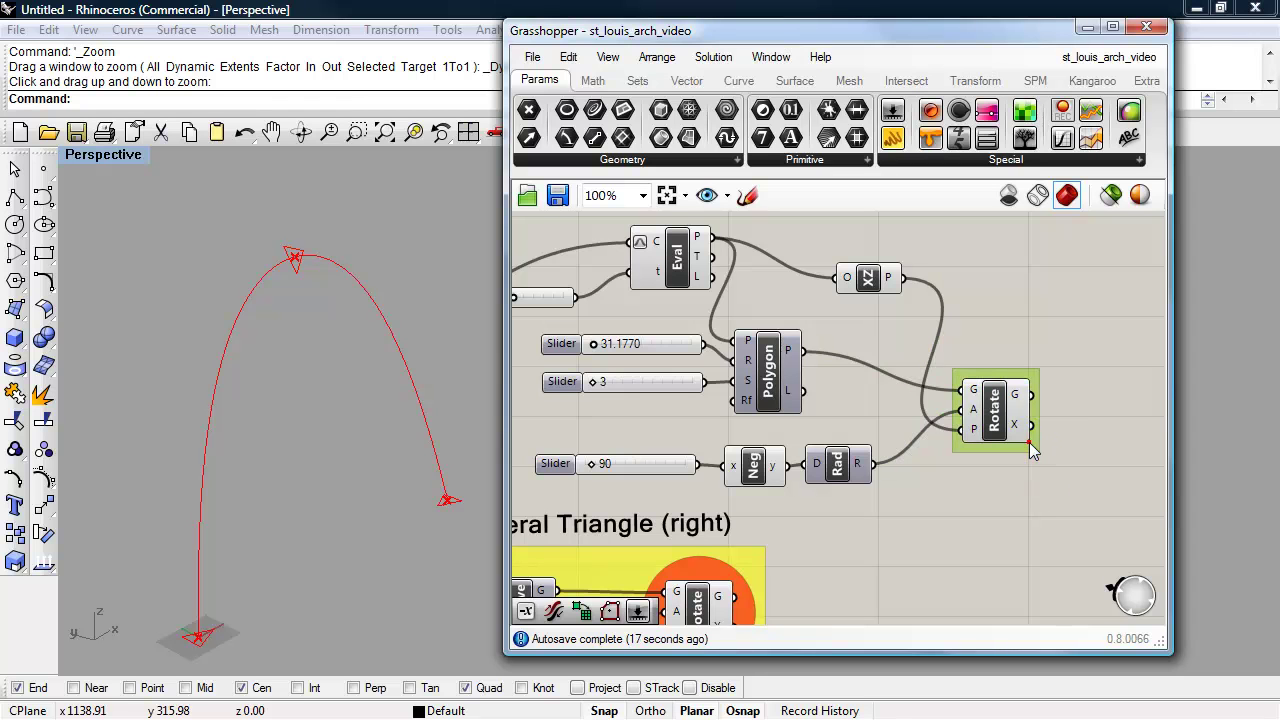
right_click(1040, 403)
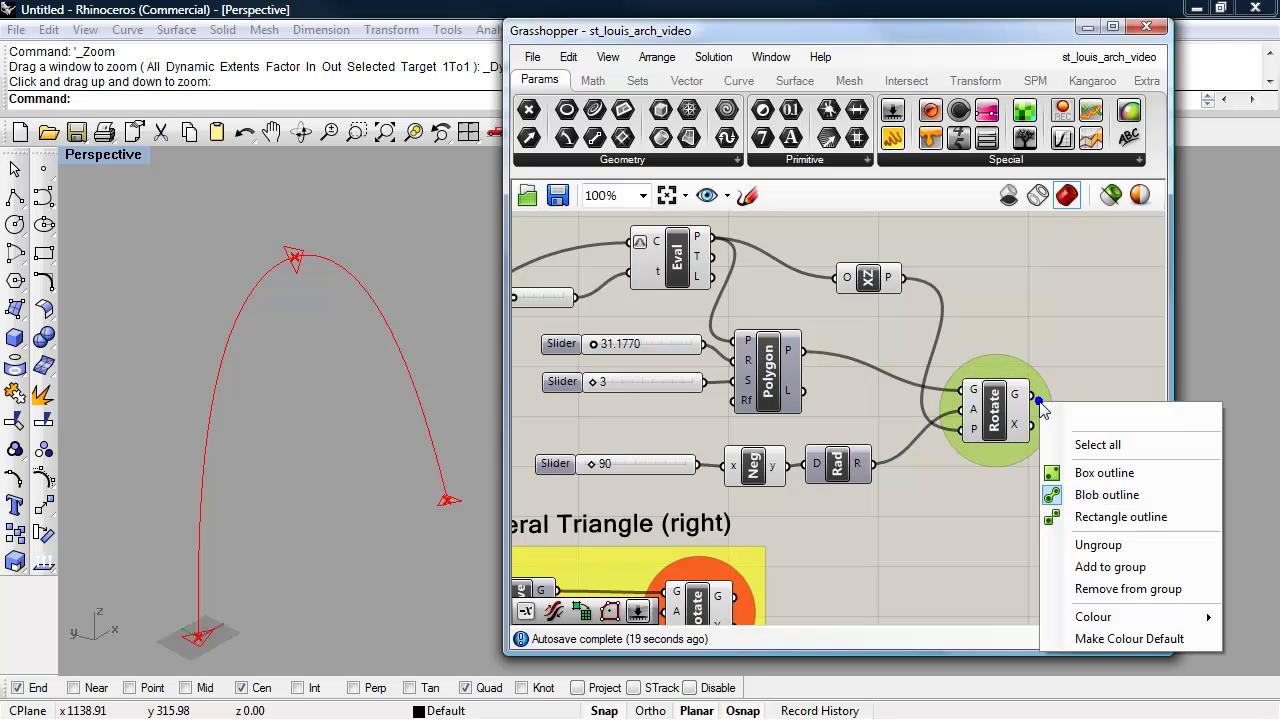
Move the Grasshopper window aside and colour the top Rotate's group red, with R 255 and G 0
left_click_drag(936, 28, 722, 41)
right_click(691, 468)
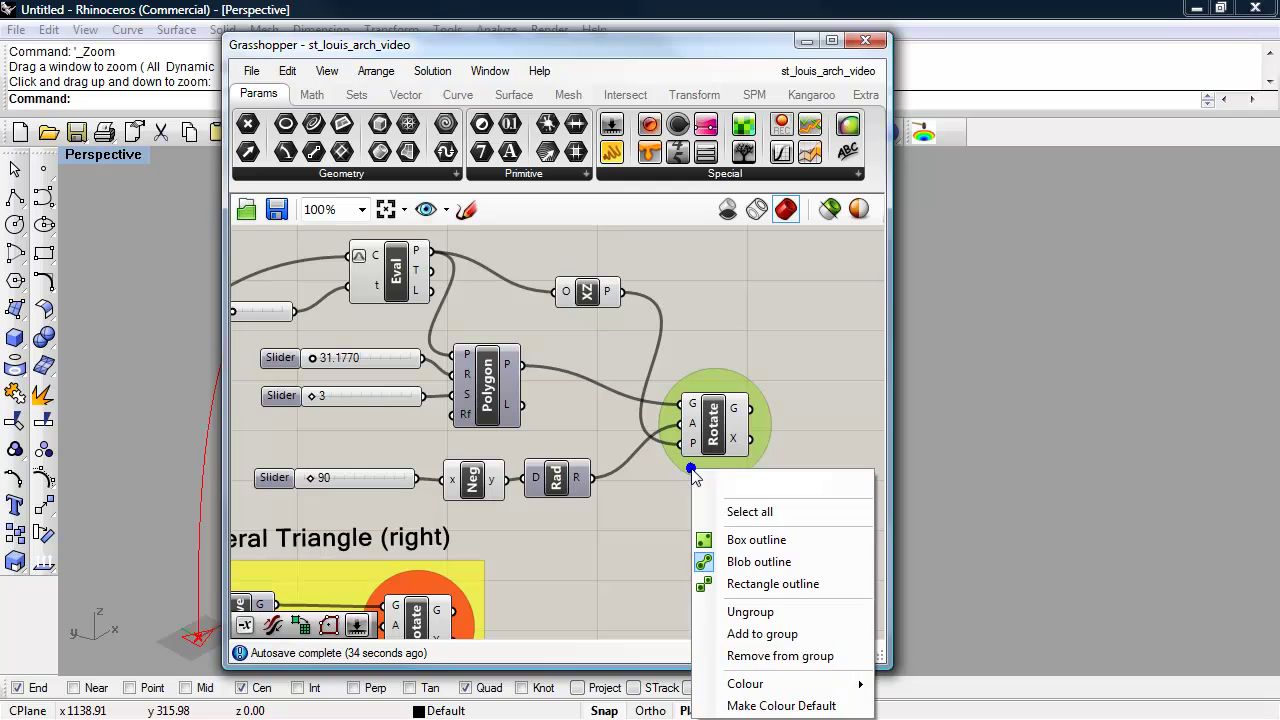
mouse_move(773, 686)
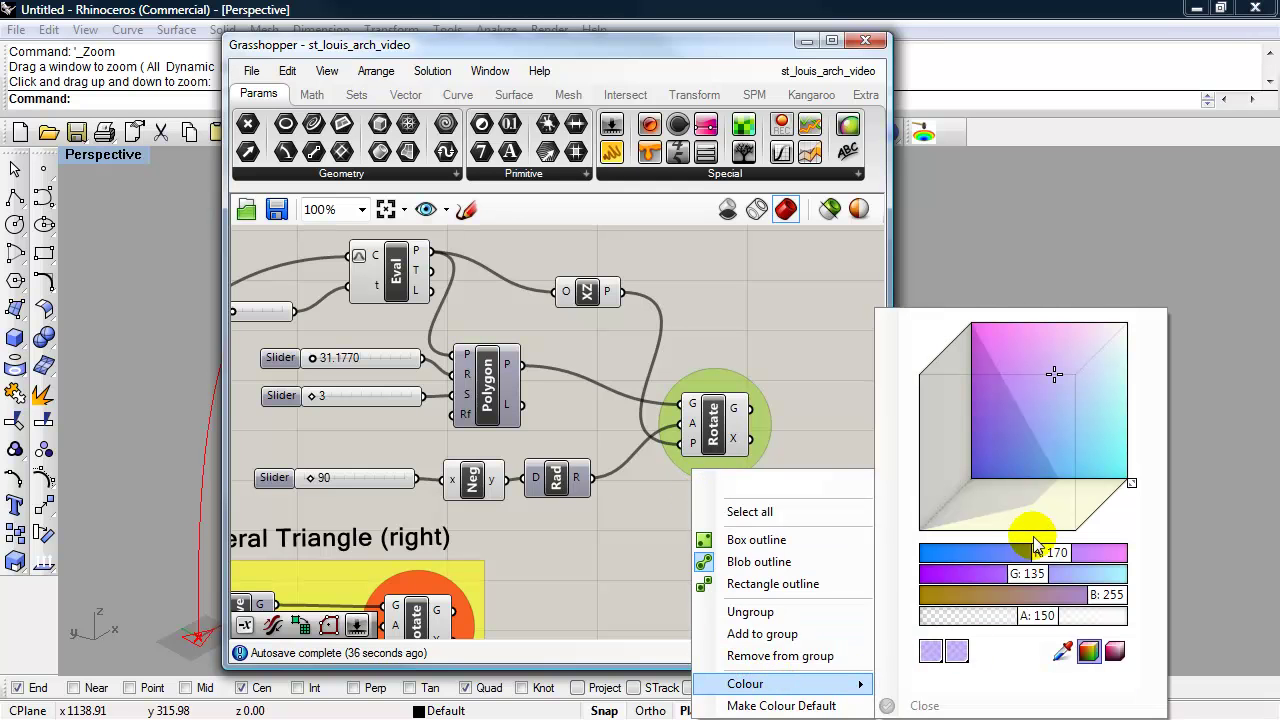
left_click_drag(1045, 556, 1172, 560)
left_click_drag(1040, 590, 943, 574)
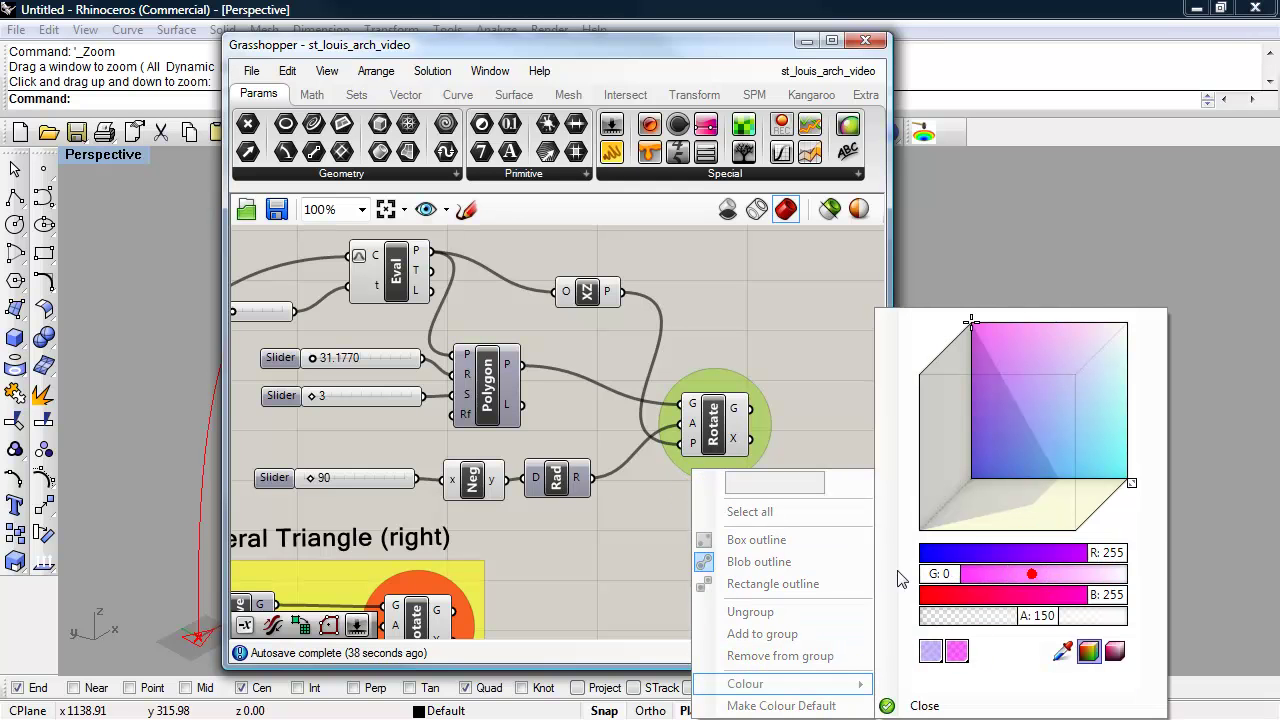
left_click_drag(1105, 594, 1097, 590)
left_click(914, 708)
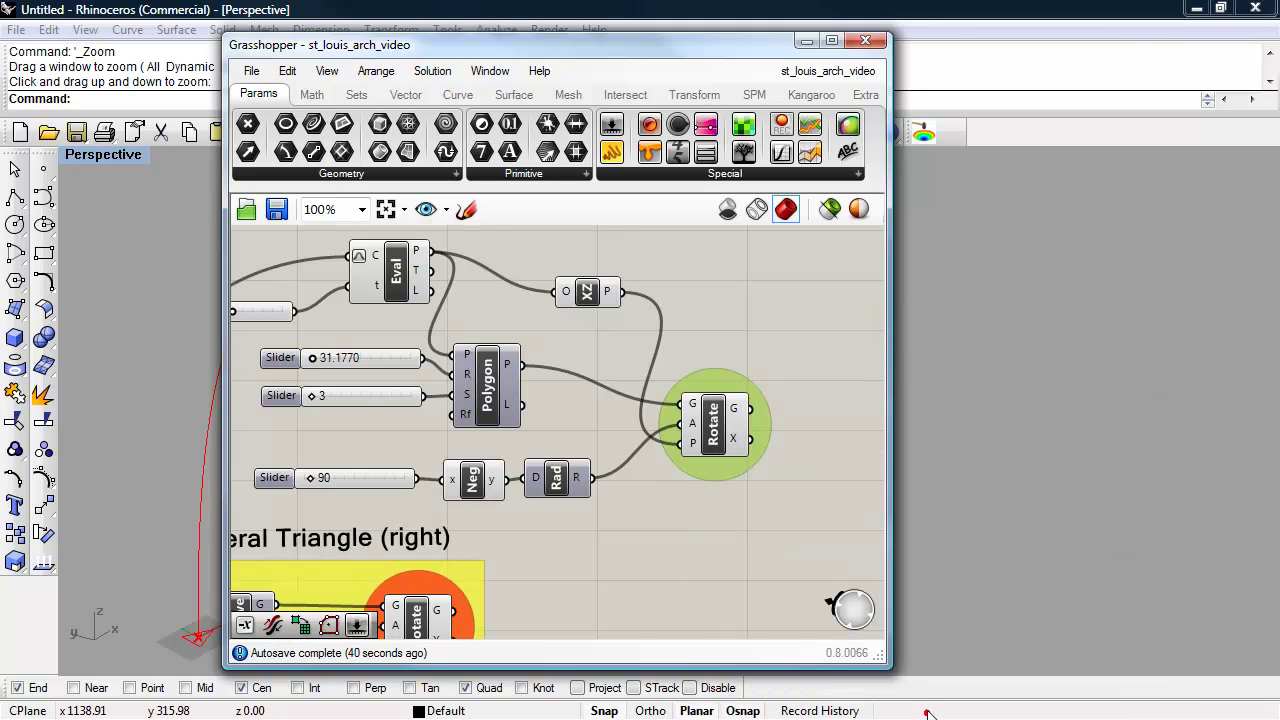
Group all the components under the Top Equilateral Triangle (right) heading, including the sliders and the Rotate
right_click_drag(689, 516, 736, 486)
scroll(729, 514, "down", 3)
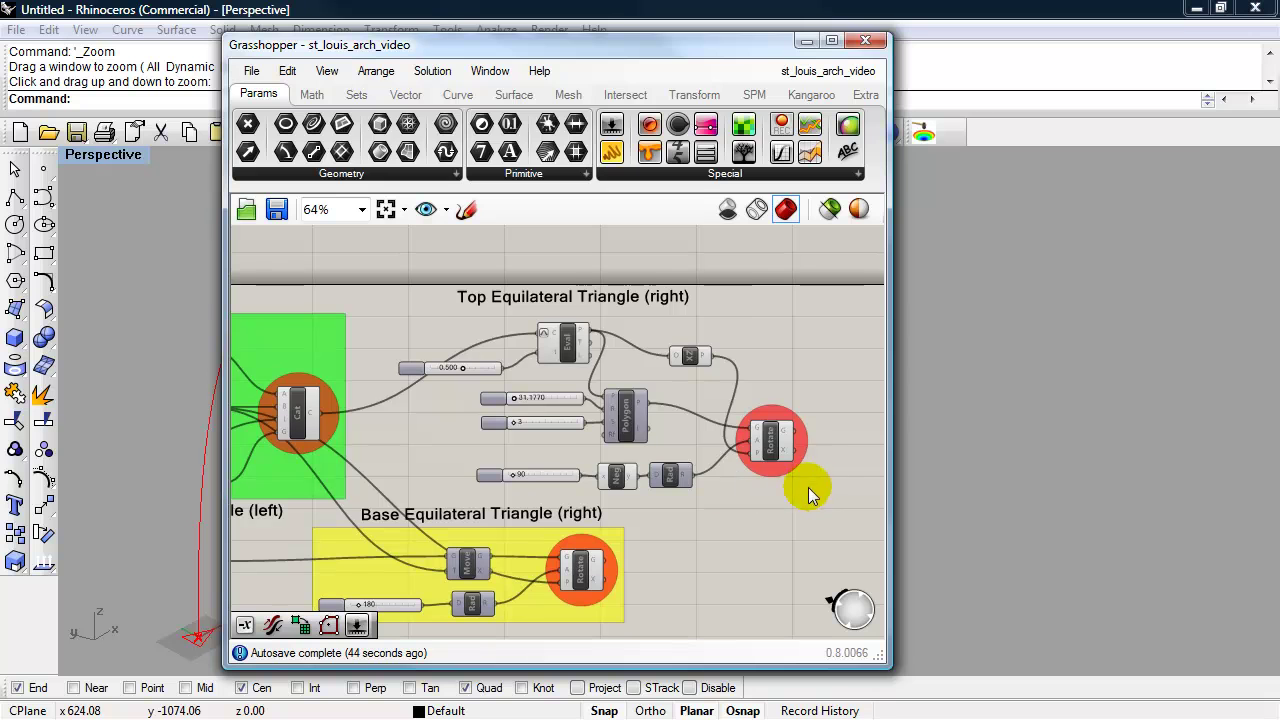
left_click_drag(817, 478, 428, 341)
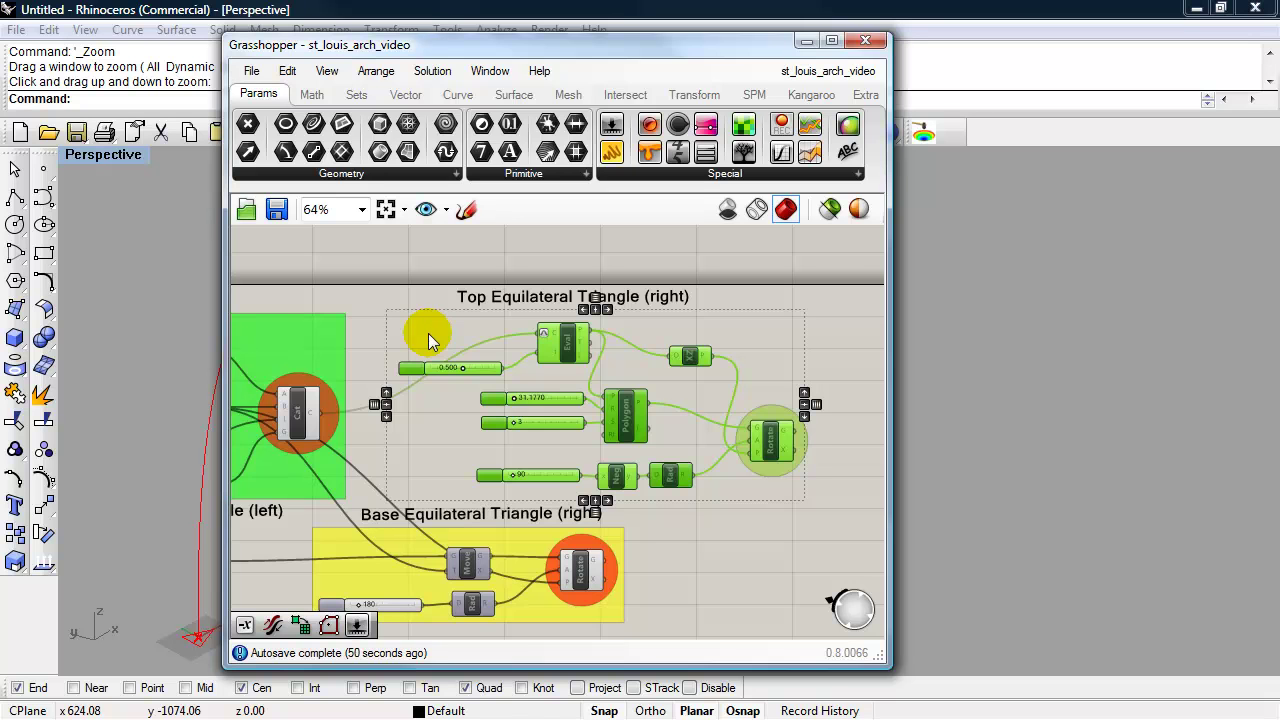
key("ctrl+g")
left_click(759, 336)
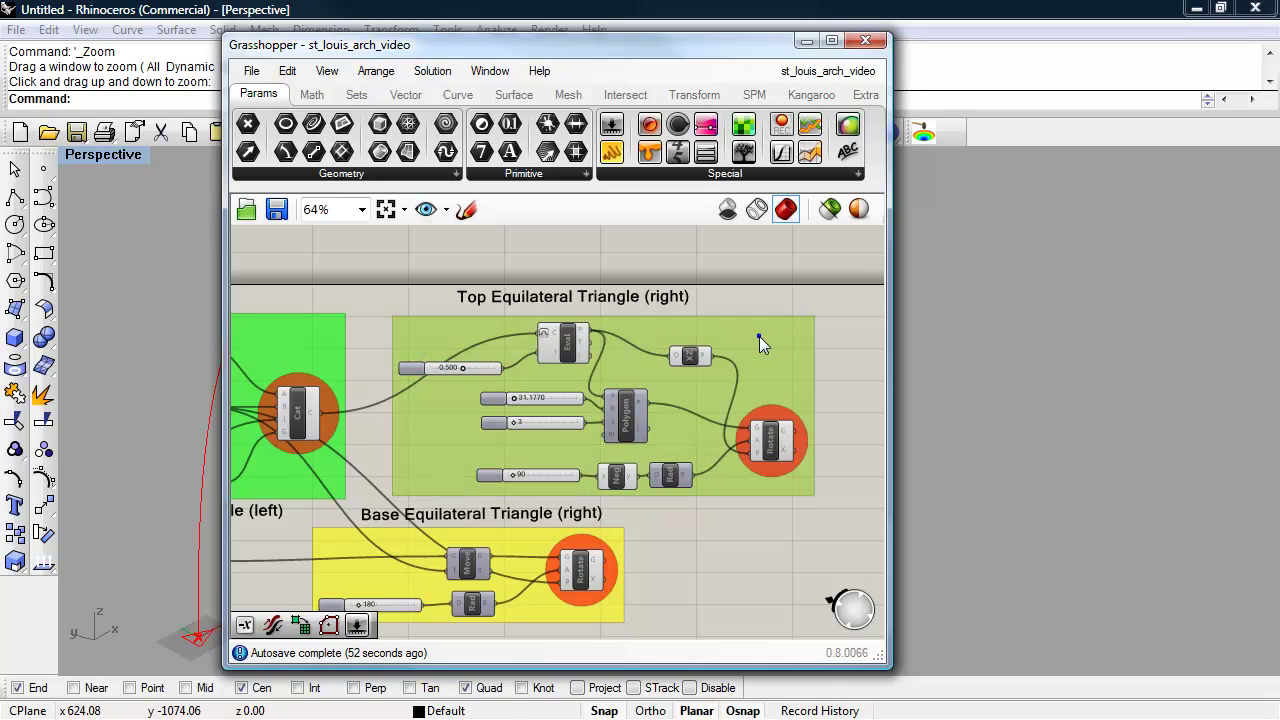
Set the colour of the Top Equilateral Triangle group to cyan with R 0, G 255 and B 255
right_click(759, 338)
mouse_move(850, 553)
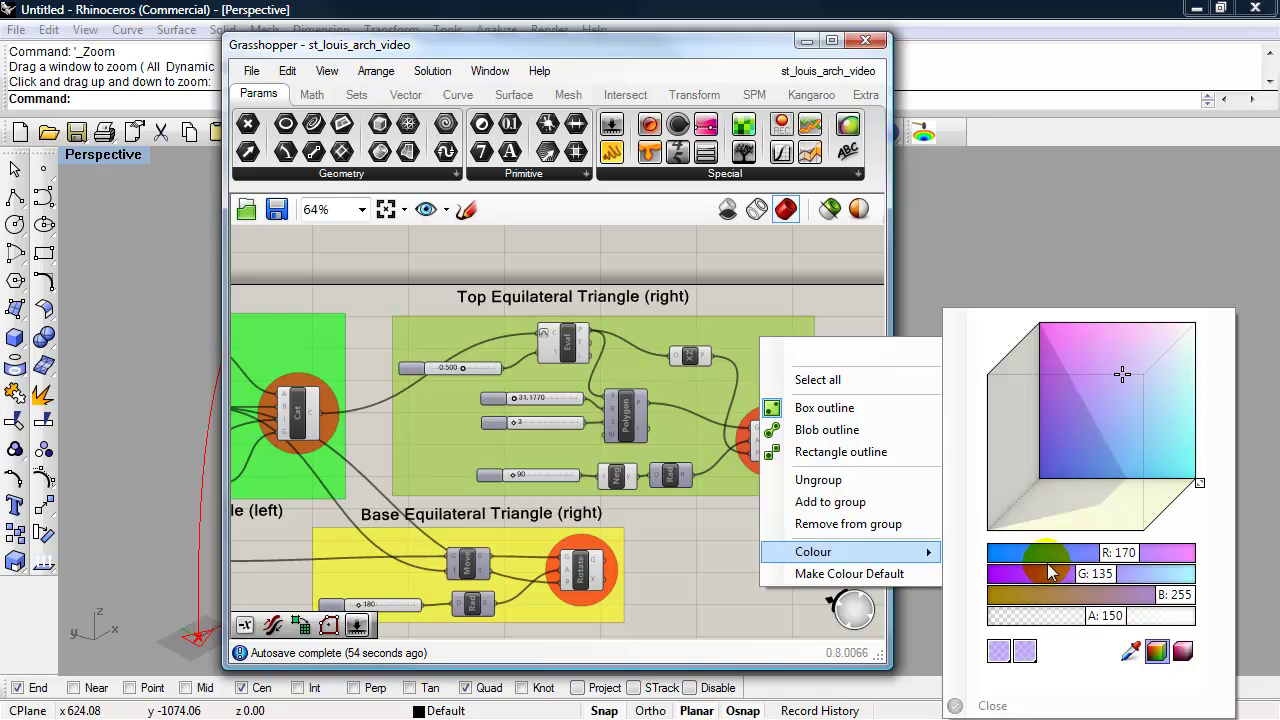
left_click_drag(1102, 571, 983, 547)
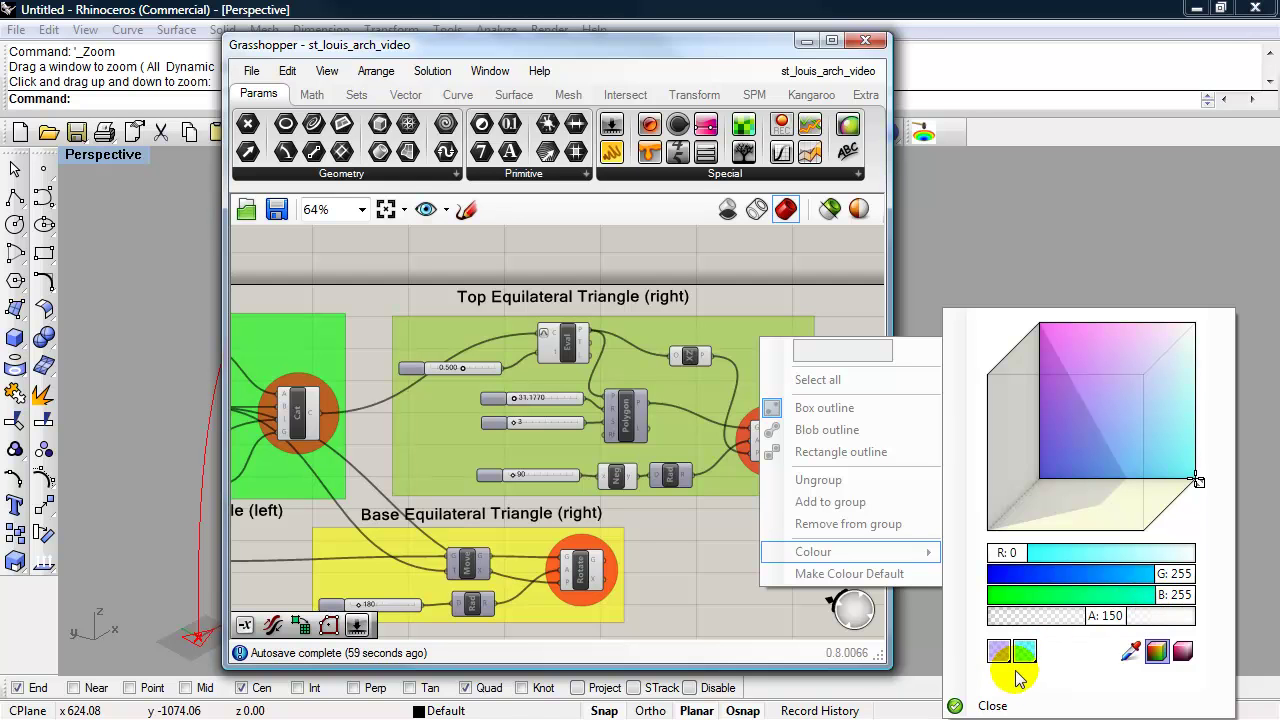
left_click(975, 705)
Move the Grasshopper window off the arch in the Rhino viewport and bring all component groups into view
scroll(790, 568, "down", 3)
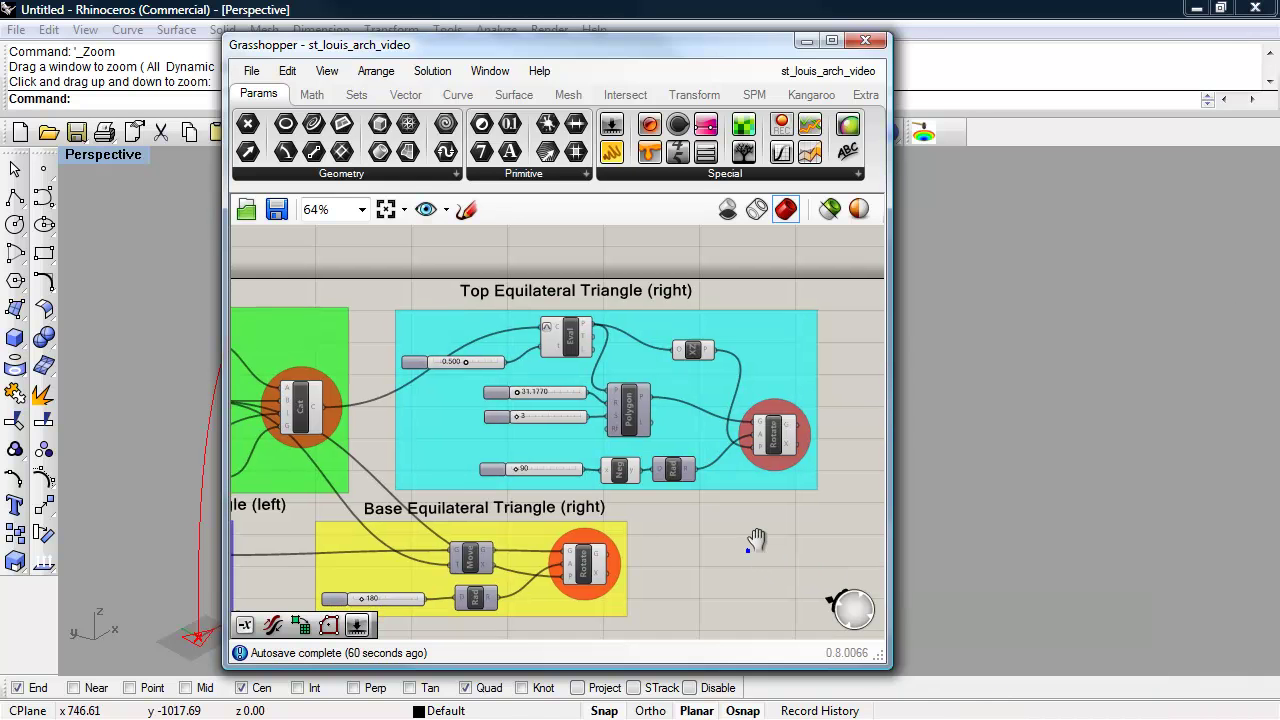
right_click_drag(759, 538, 755, 522)
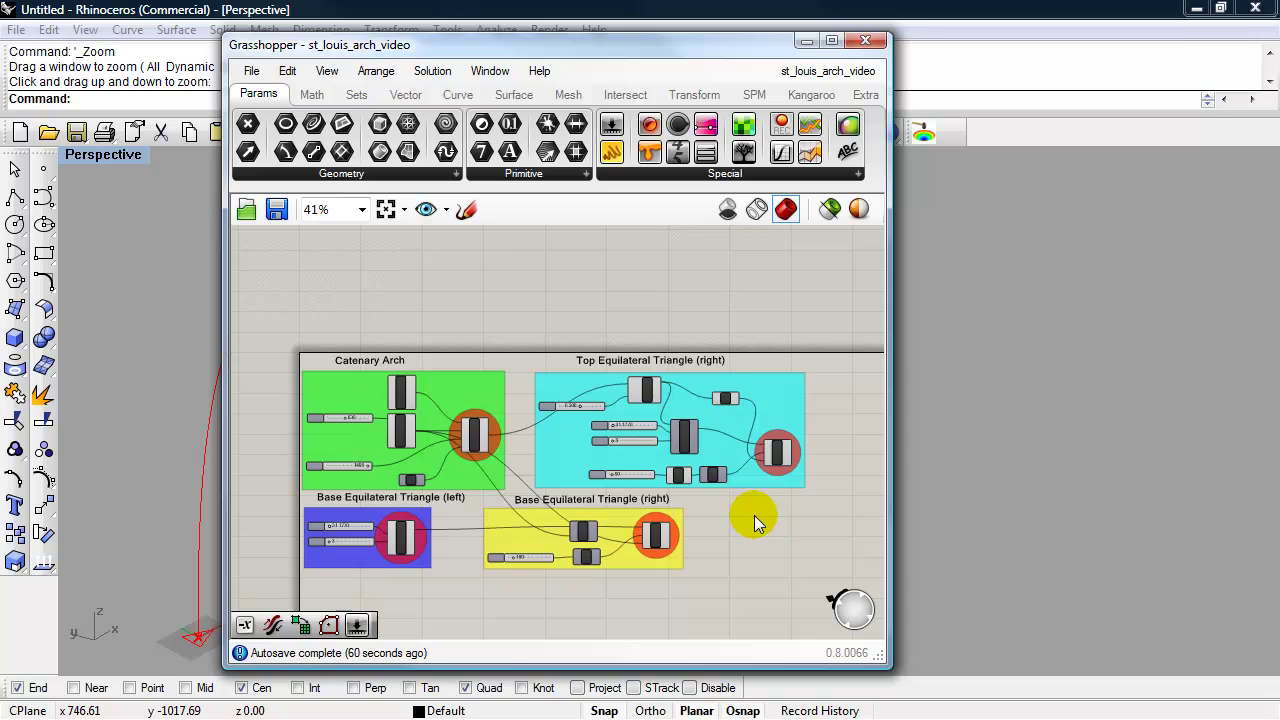
left_click_drag(640, 45, 1006, 57)
right_click_drag(1116, 571, 1084, 563)
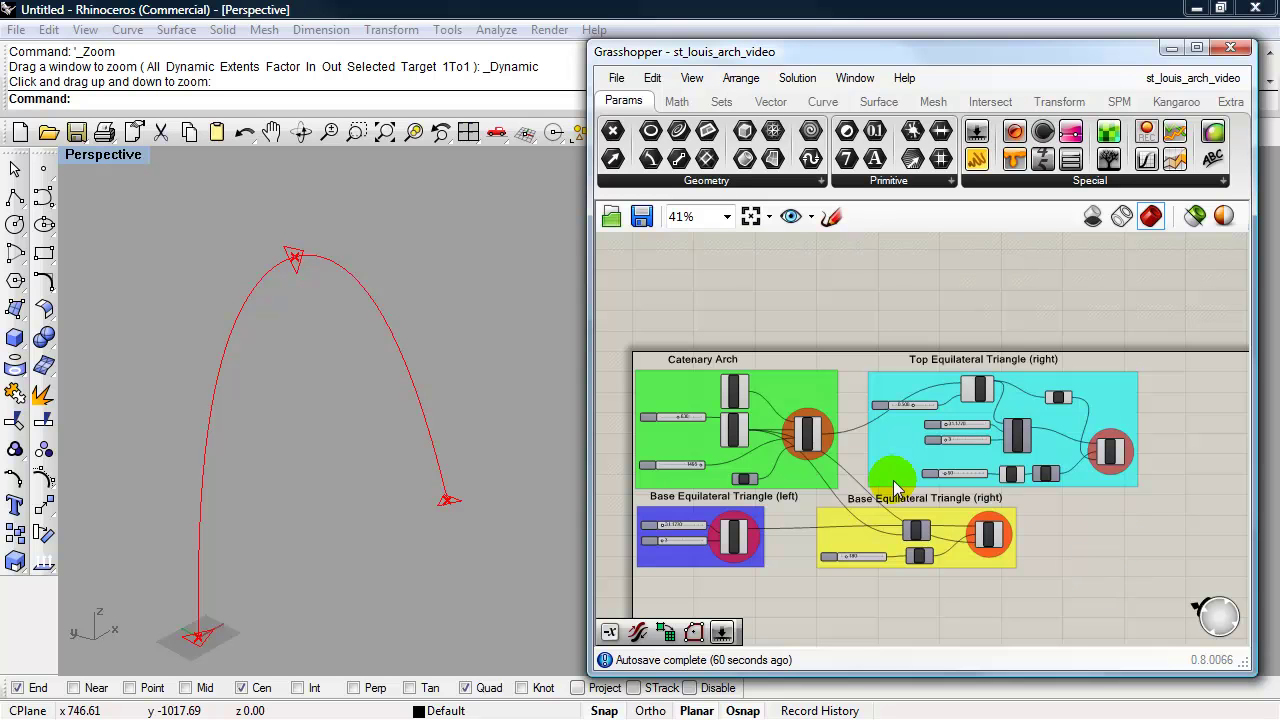
Add a Sweep1 component on the empty canvas below the top triangle's Rotate
scroll(1070, 557, "up", 5)
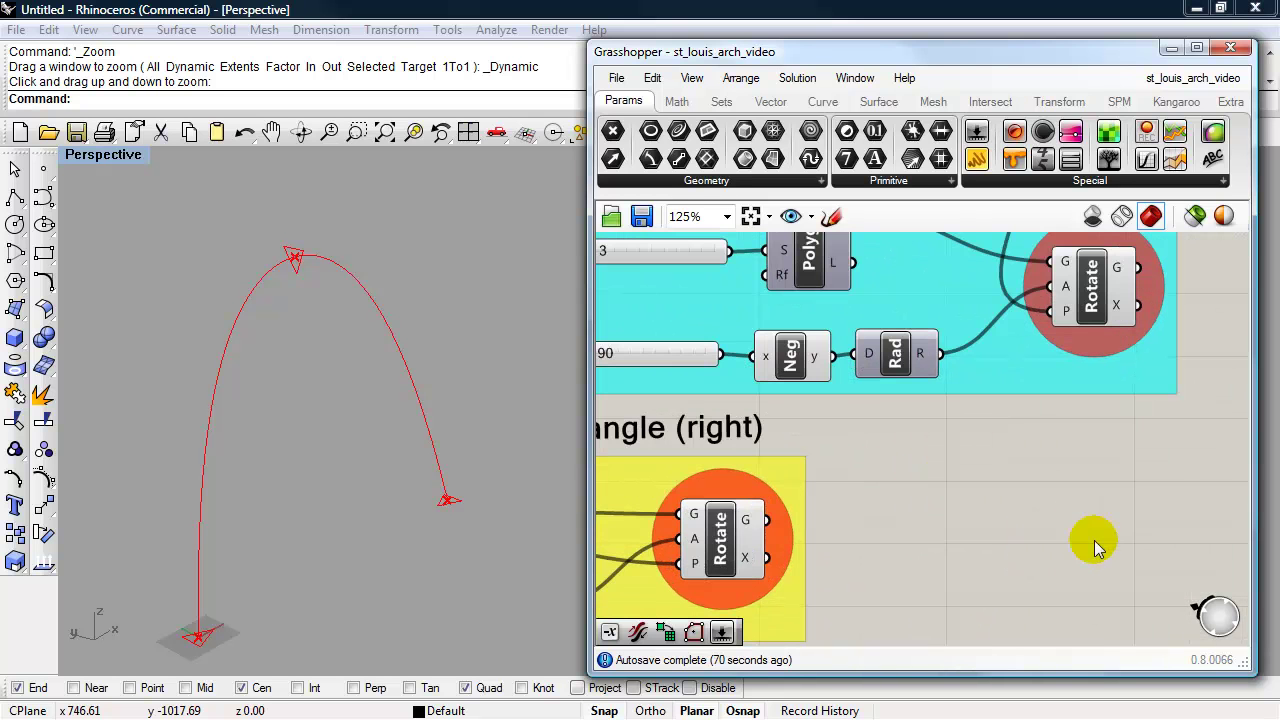
double_click(1104, 533)
type("s")
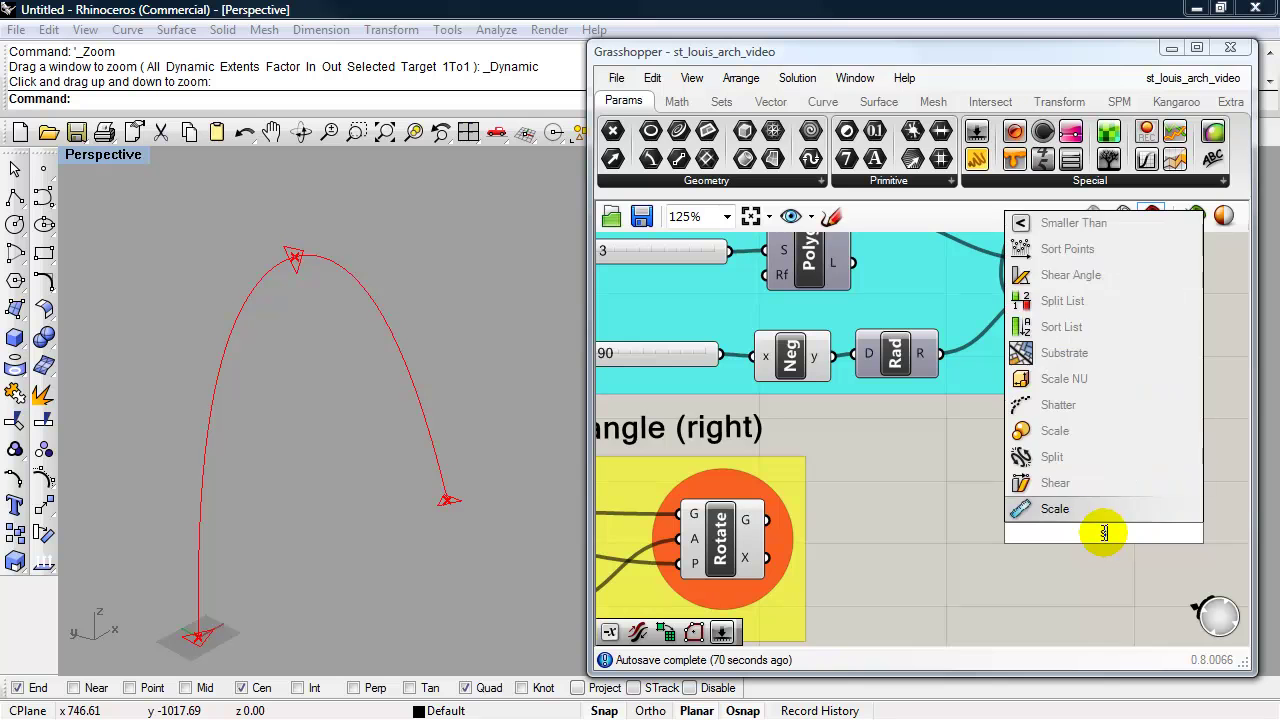
type("we")
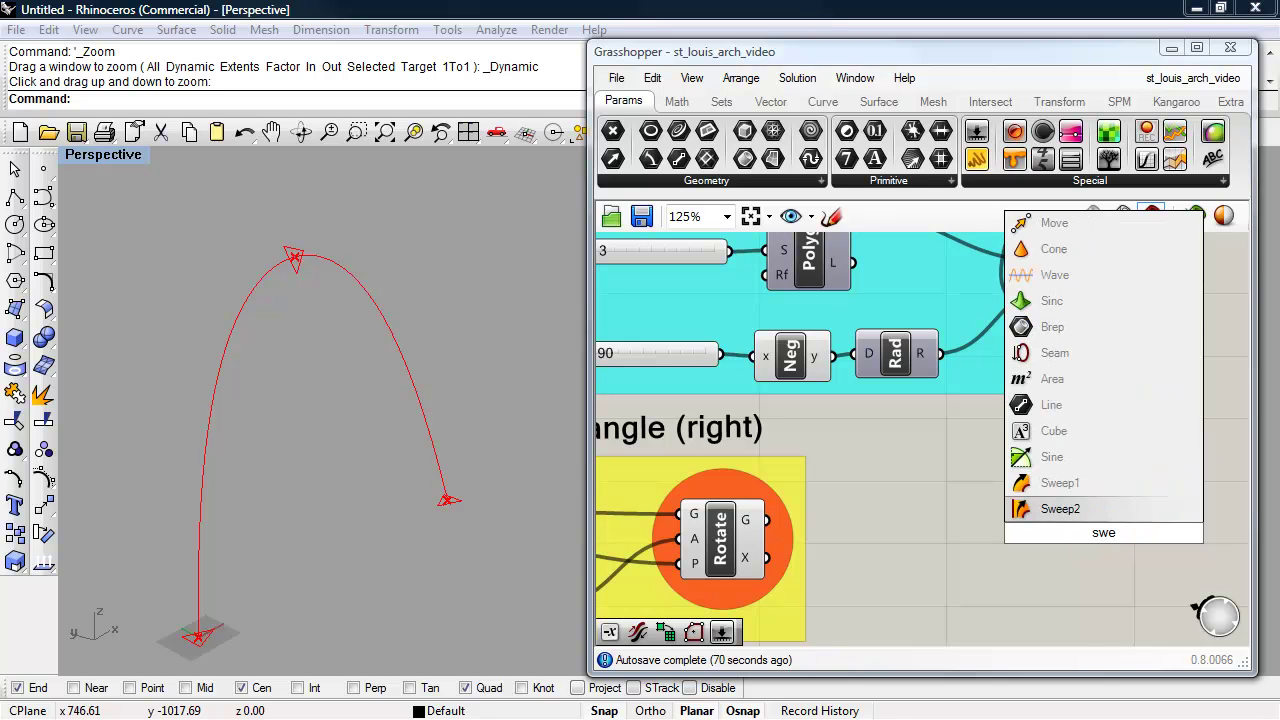
left_click(1078, 486)
left_click_drag(1090, 508, 1055, 514)
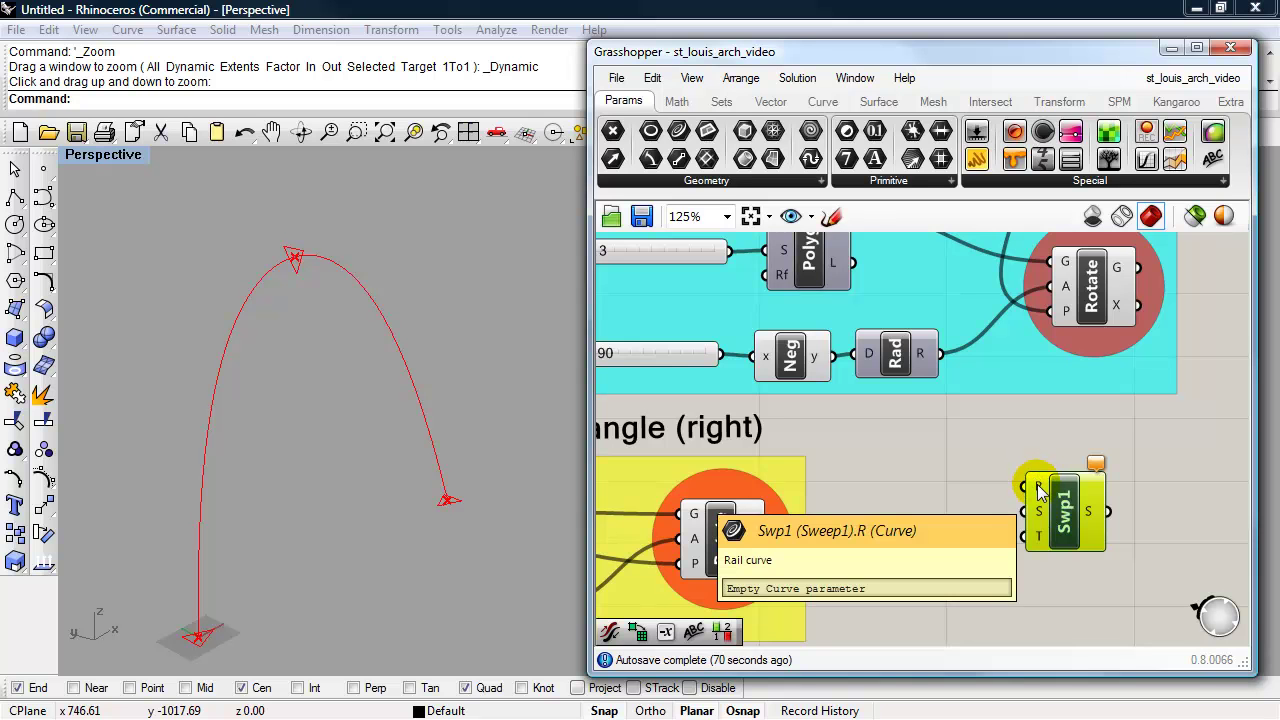
Move Sweep1 beside the Catenary component and connect the catenary curve to its rail input
scroll(951, 469, "down", 5)
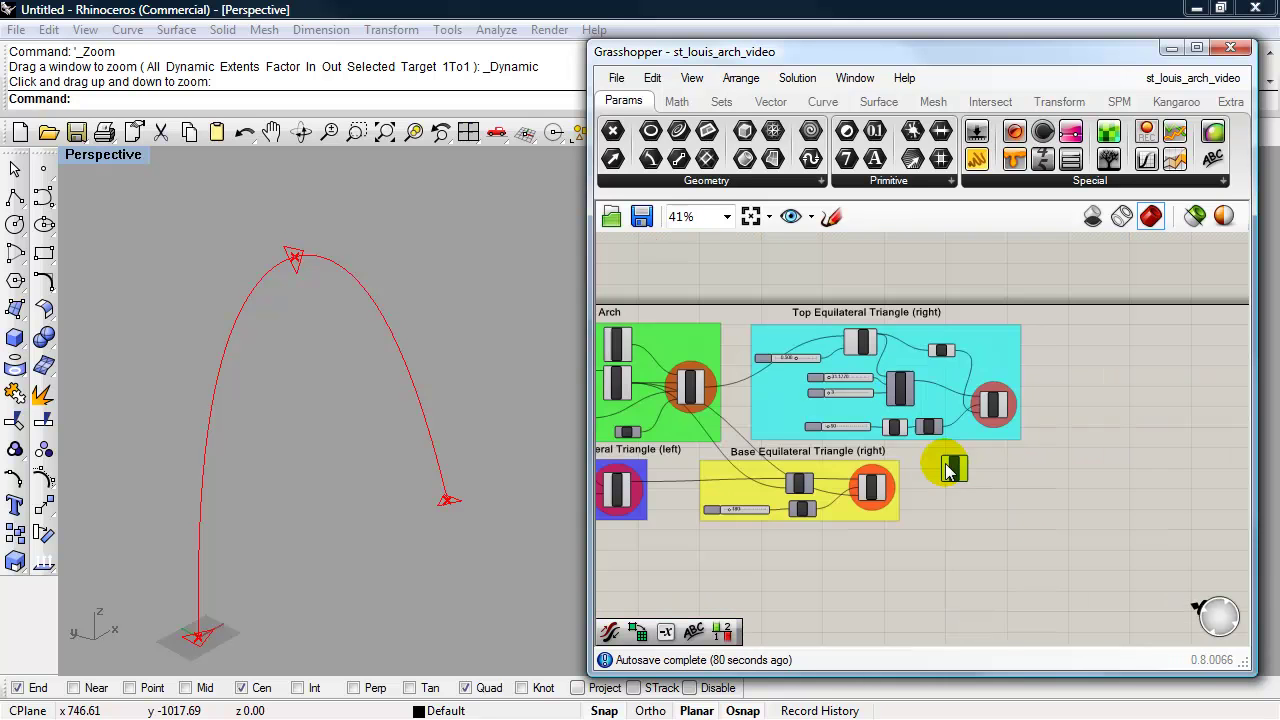
right_click_drag(967, 513, 1087, 565)
left_click_drag(1072, 521, 860, 452)
scroll(832, 455, "up", 5)
right_click_drag(820, 461, 878, 491)
left_click_drag(966, 477, 970, 470)
left_click_drag(860, 435, 977, 475)
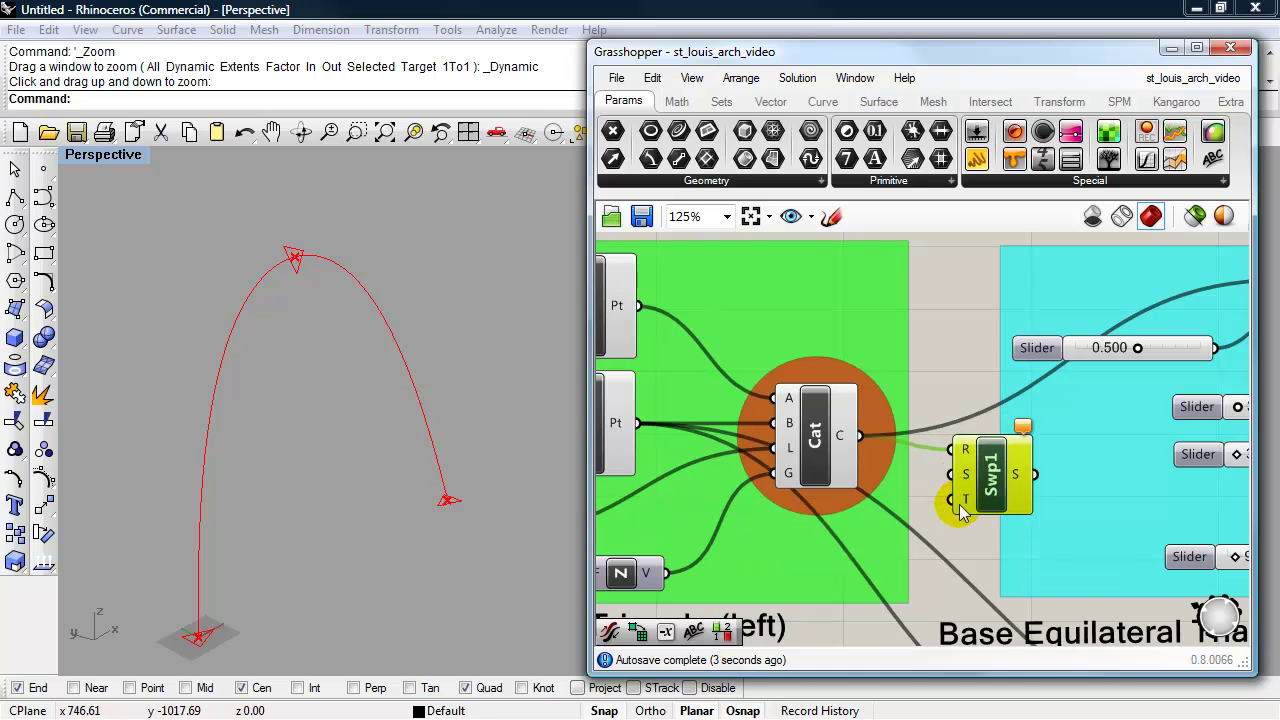
Move Sweep1 beside the left base triangle's Polygon and connect the polygon to its section input
scroll(938, 440, "down", 5)
right_click_drag(914, 509, 961, 493)
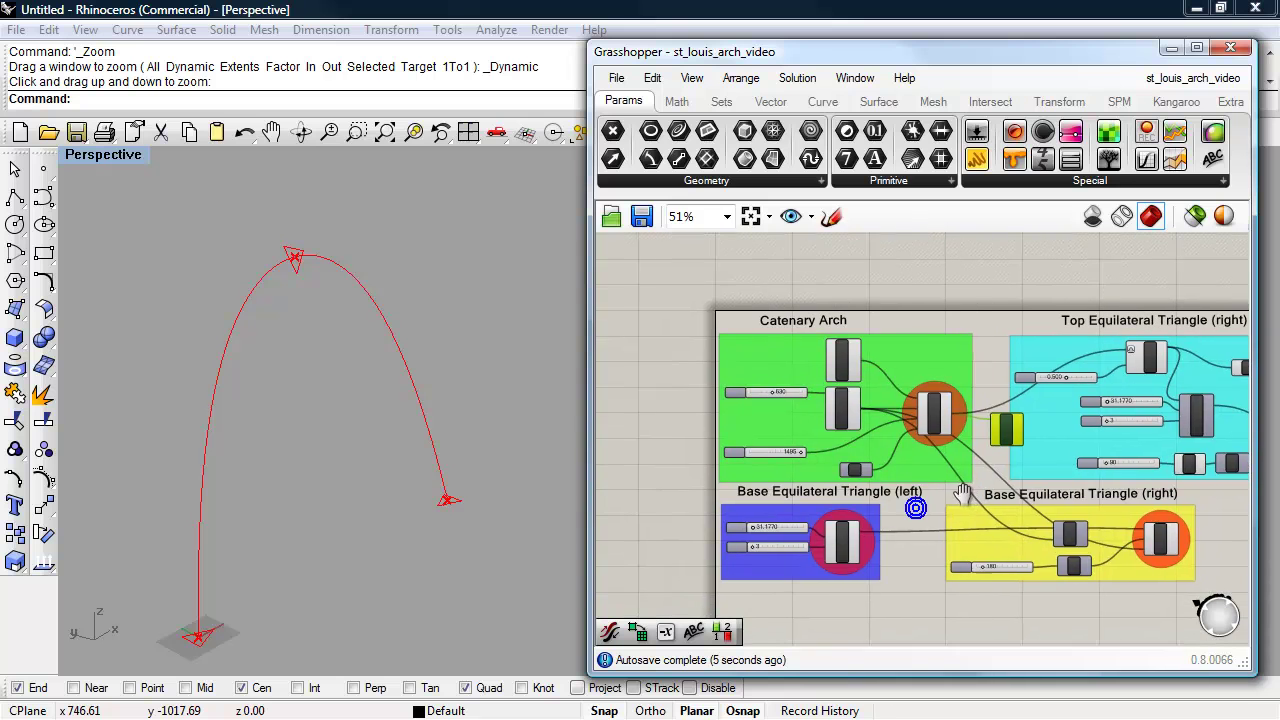
left_click_drag(1006, 443, 912, 555)
scroll(874, 566, "up", 5)
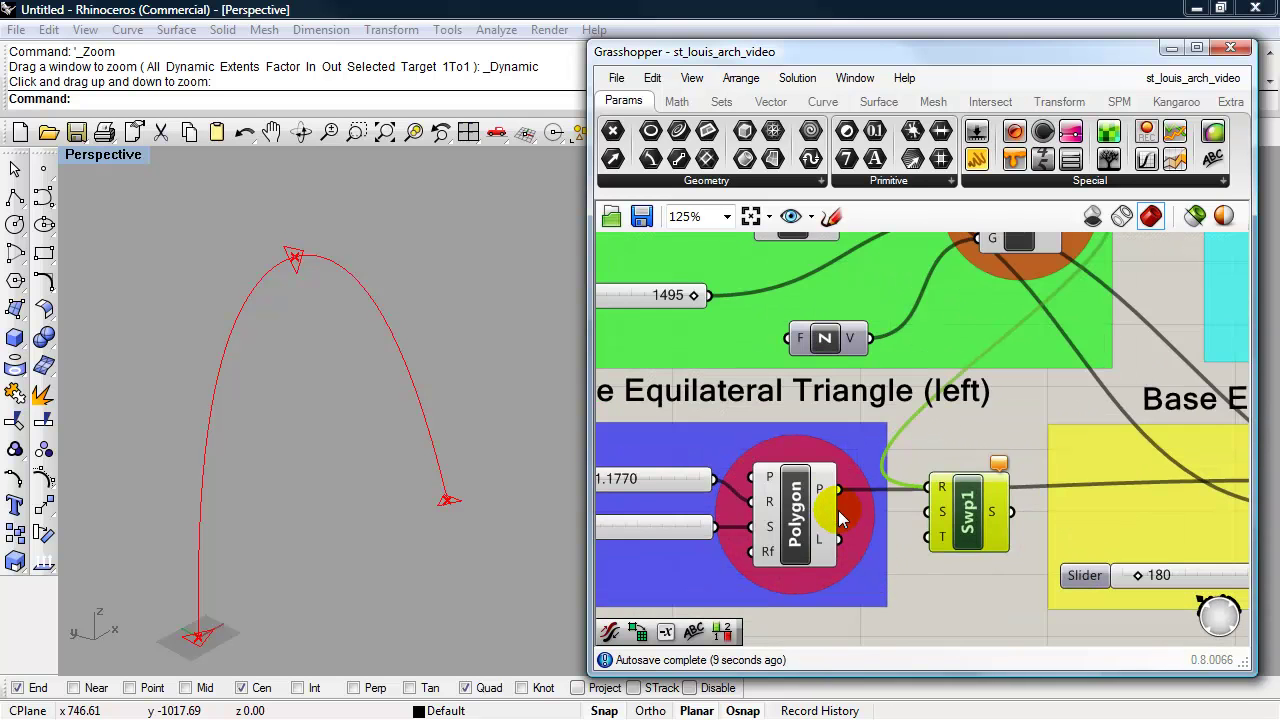
left_click_drag(838, 488, 914, 514)
Move Sweep1 to the right of the top triangle's Rotate, outside the cyan group
right_click_drag(943, 559, 805, 541)
scroll(831, 533, "down", 5)
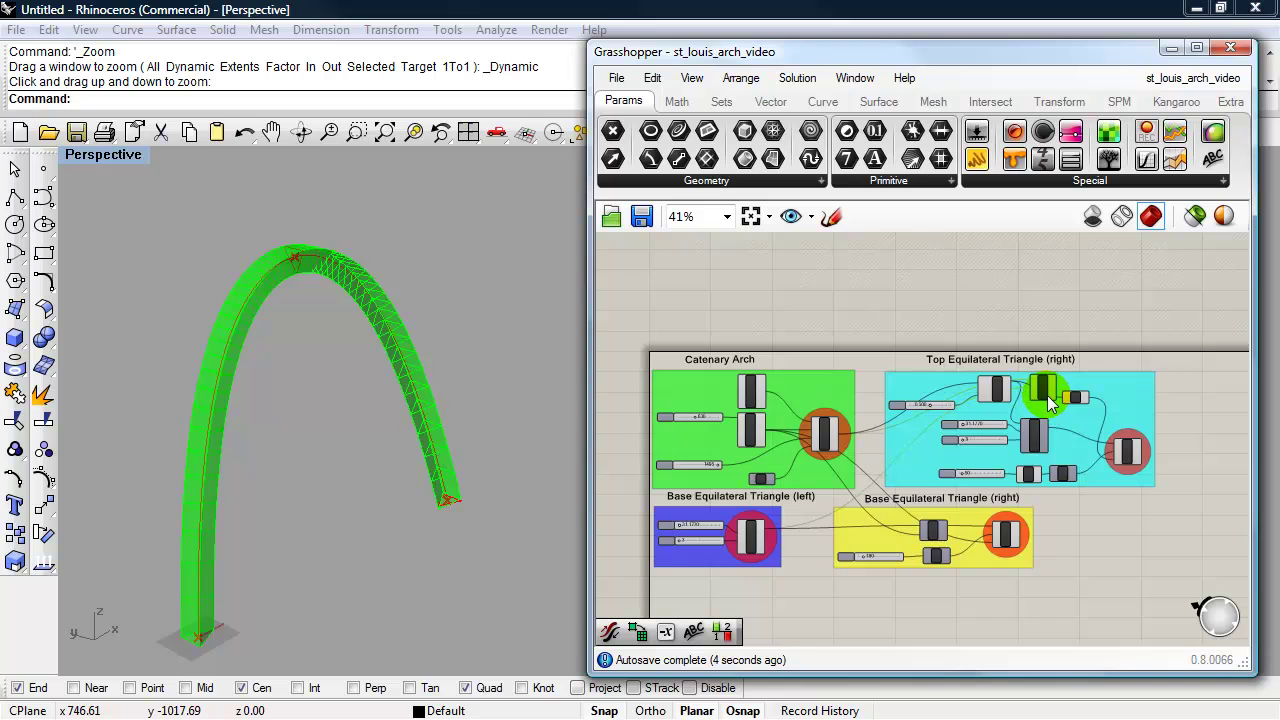
scroll(1047, 395, "up", 6)
right_click_drag(1003, 434, 836, 396)
left_click_drag(834, 374, 1184, 425)
right_click_drag(1184, 425, 962, 397)
scroll(962, 397, "down", 1)
scroll(962, 396, "down", 2)
left_click_drag(962, 396, 1094, 525)
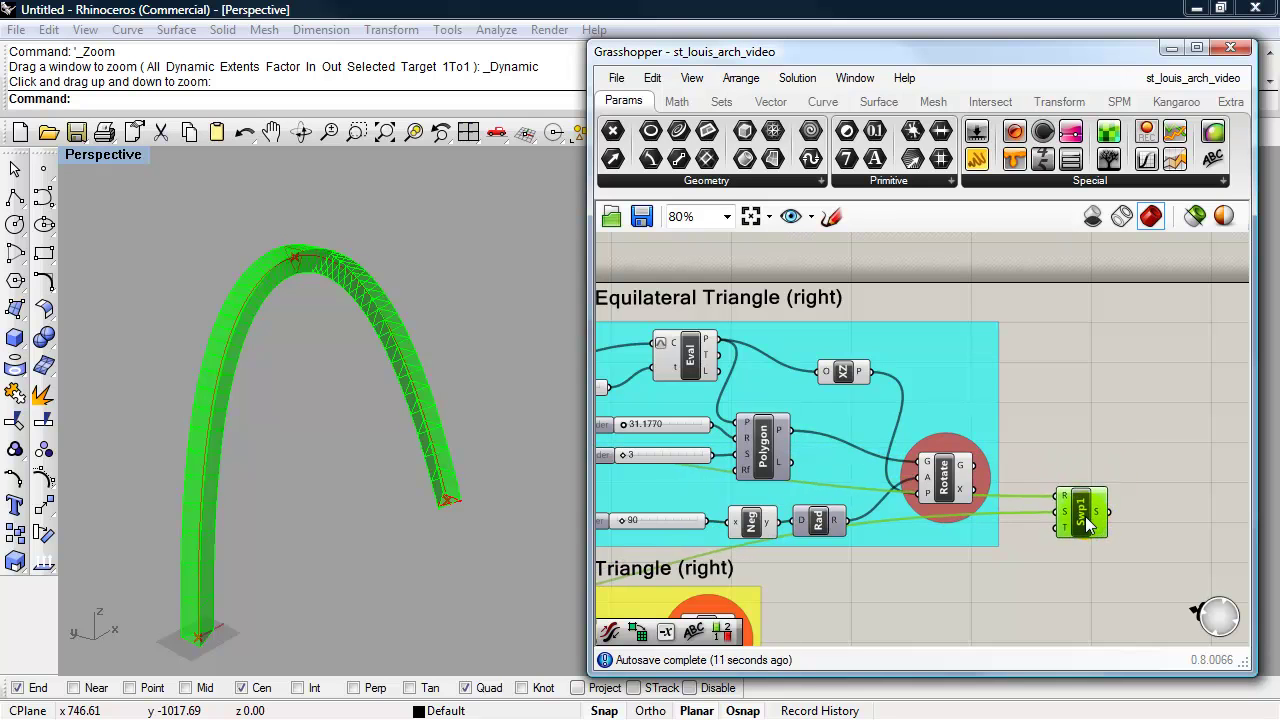
Add the top triangle's and the right base triangle's Rotate geometry outputs to Sweep1's section input, alongside the left base polygon
left_click_drag(976, 471, 1058, 517)
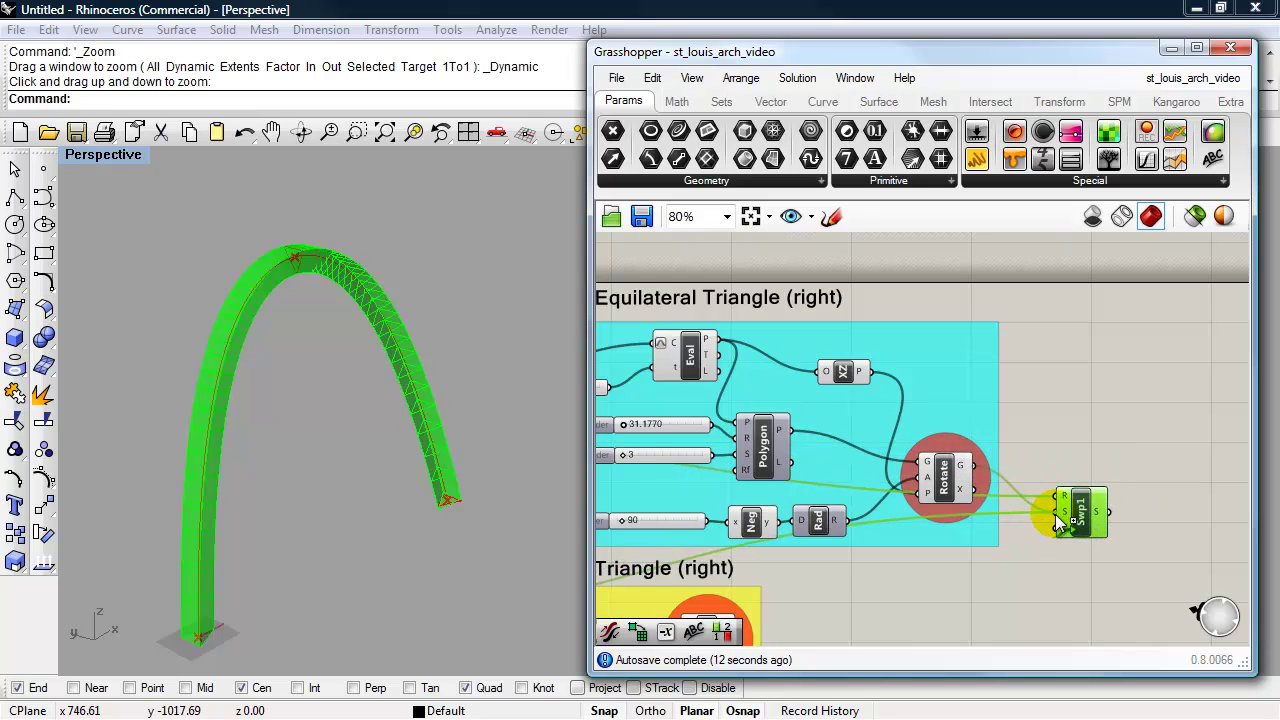
scroll(986, 570, "down", 4)
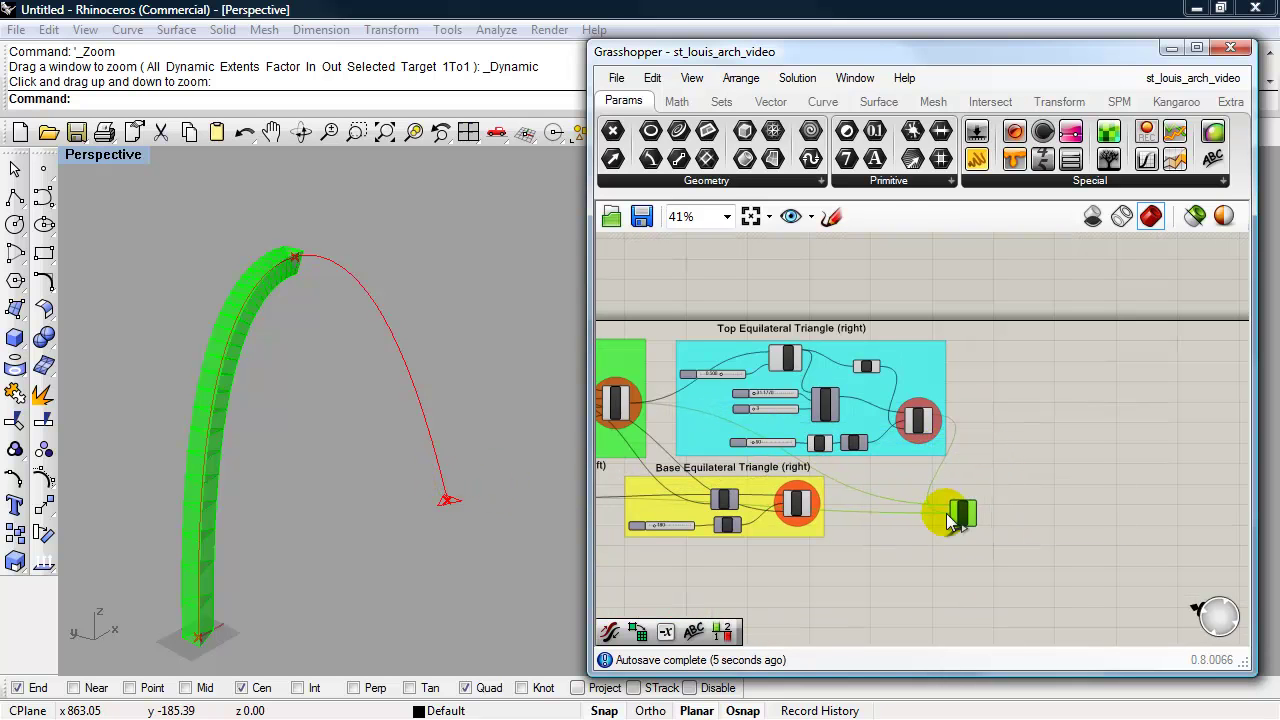
scroll(847, 532, "up", 4)
right_click_drag(882, 533, 917, 559)
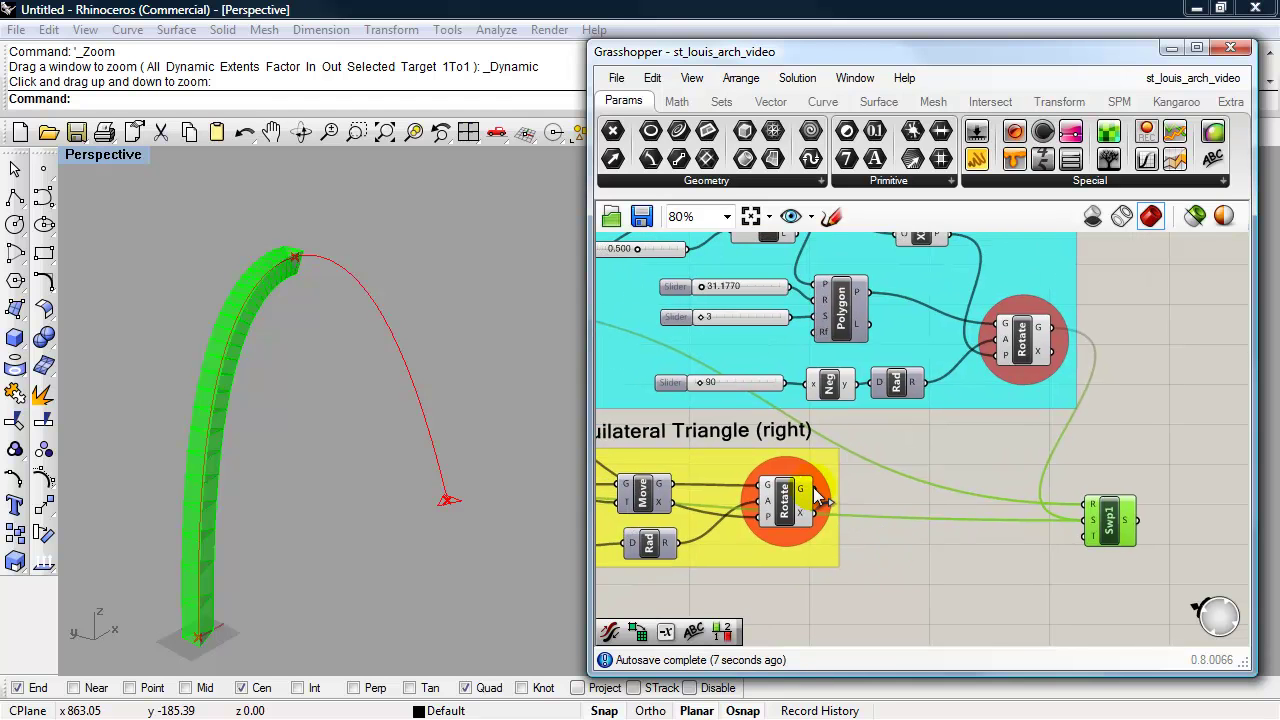
left_click_drag(893, 505, 1168, 505)
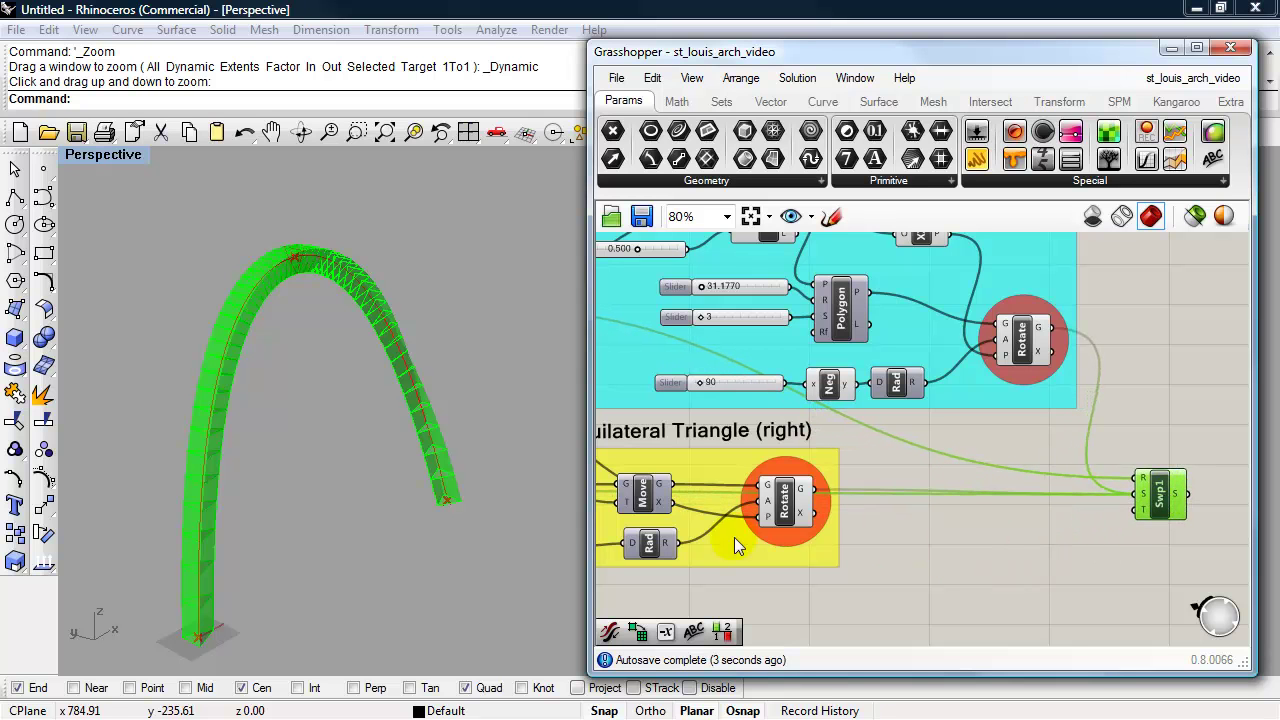
Examine the swept arch in the Perspective view, close up on the right leg and from several angles
right_click_drag(494, 534, 409, 551)
scroll(446, 514, "down", 5)
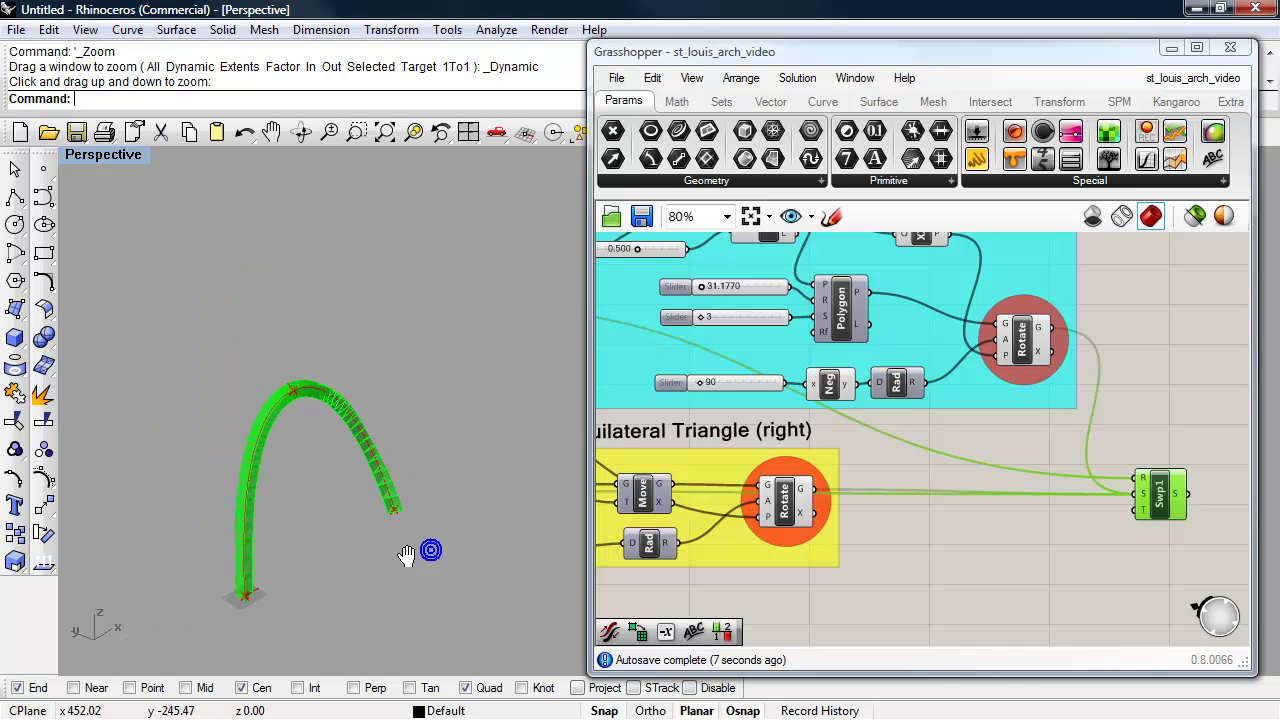
left_click_drag(356, 411, 373, 471)
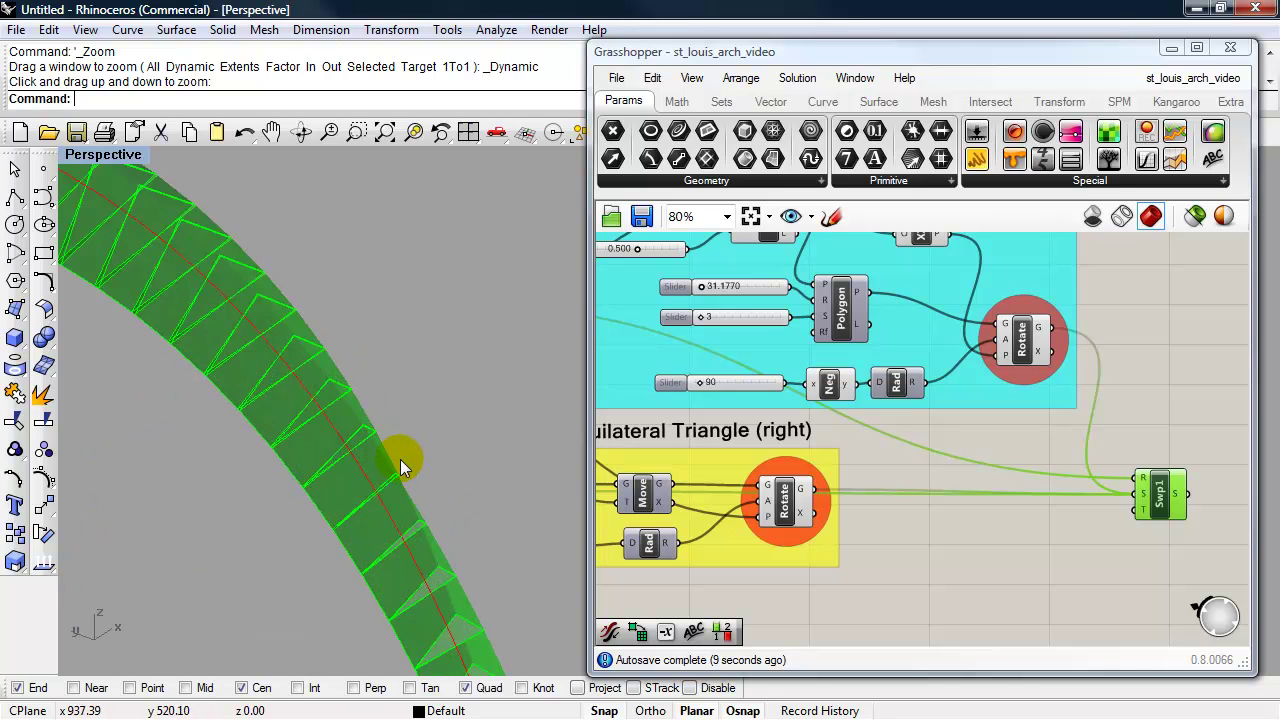
scroll(451, 427, "down", 10)
right_click_drag(400, 538, 249, 524)
right_click_drag(447, 443, 364, 434)
scroll(435, 355, "up", 5)
scroll(410, 443, "up", 1)
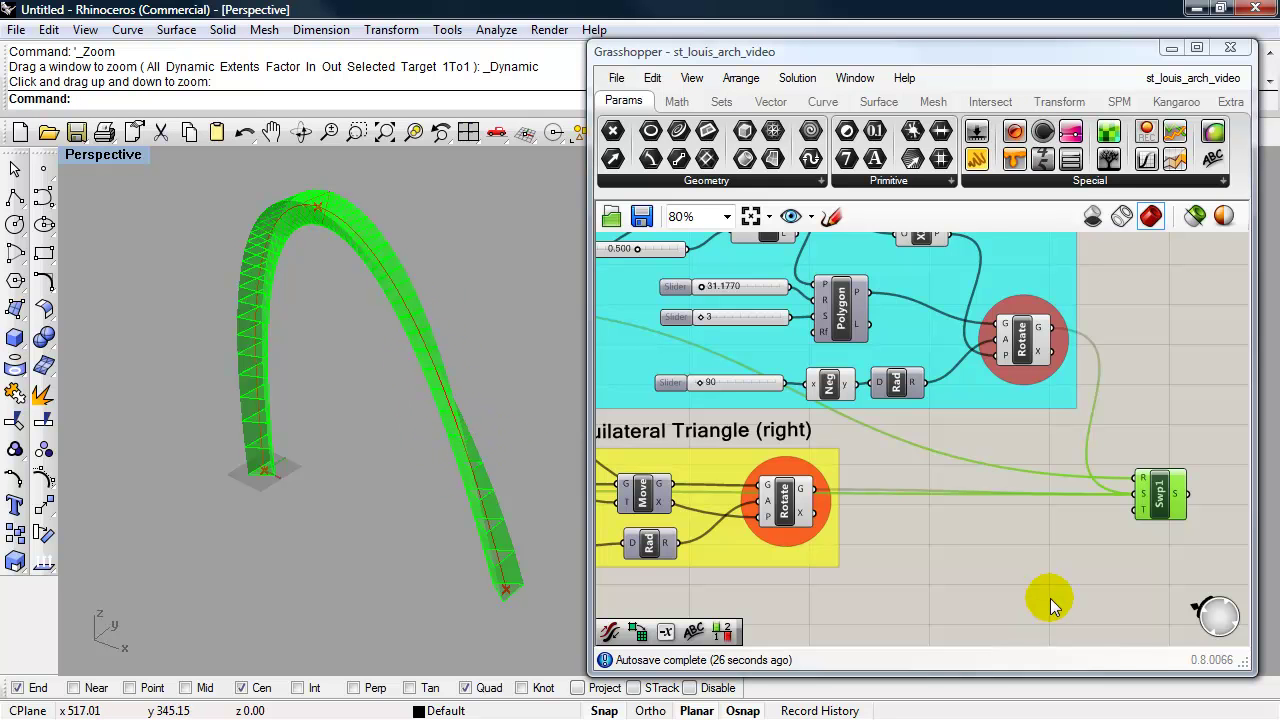
Reposition Sweep1 slightly lower, clear of the cyan and yellow groups on their right
scroll(966, 557, "down", 4)
left_click(1017, 497)
left_click_drag(1040, 488, 1018, 494)
scroll(991, 522, "up", 3)
right_click_drag(992, 523, 1091, 526)
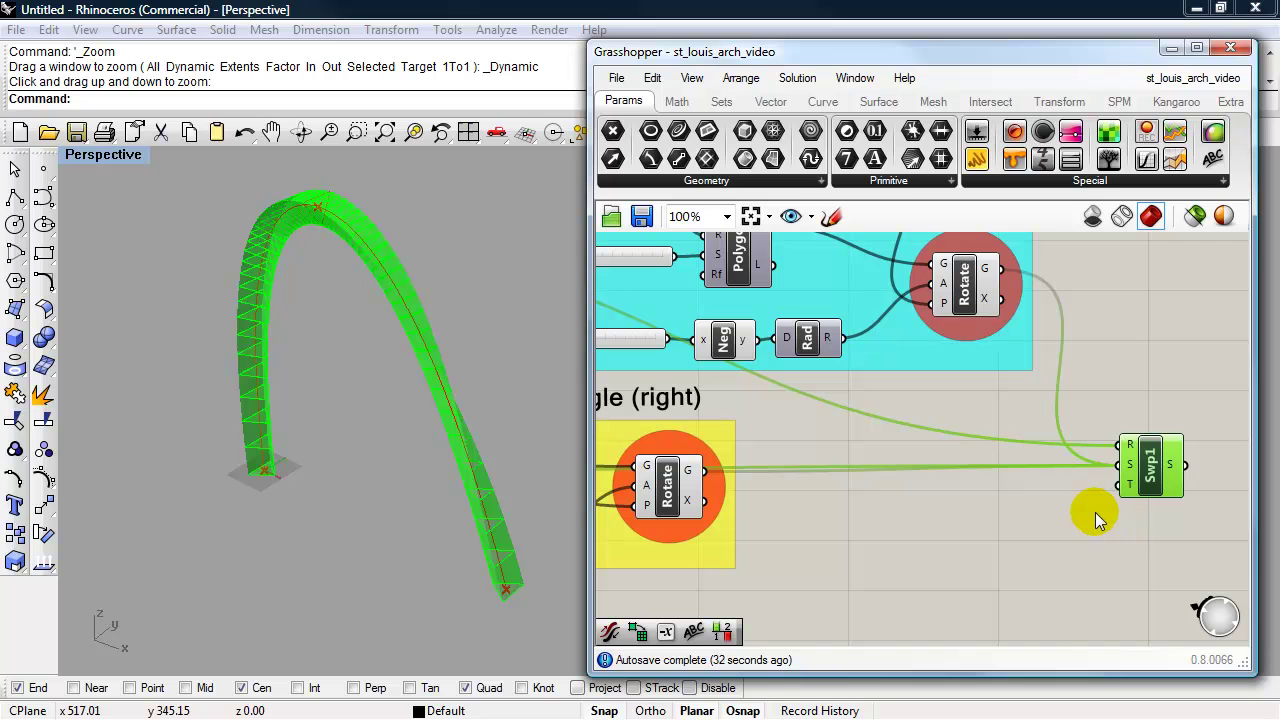
left_click_drag(1168, 486, 1165, 518)
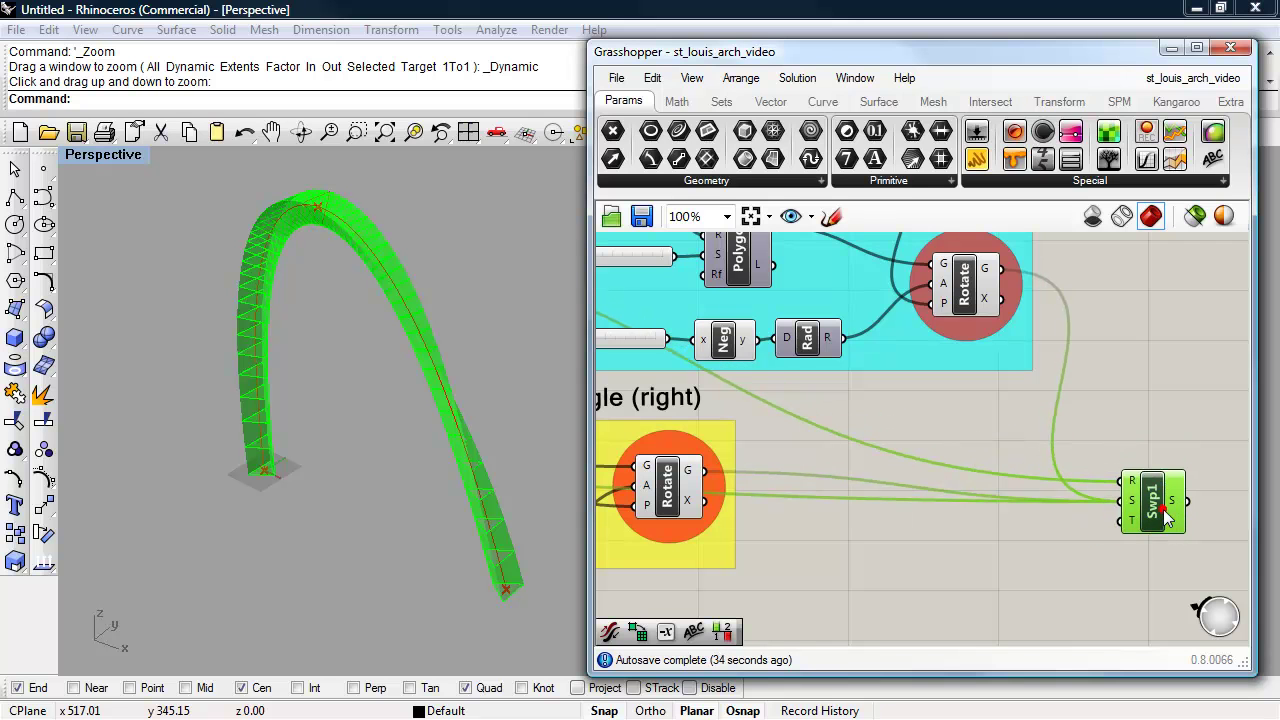
Put Sweep1 in its own group and give the group a blob outline
left_click(1154, 422)
left_click(1160, 487)
key("ctrl+g")
left_click(1161, 431)
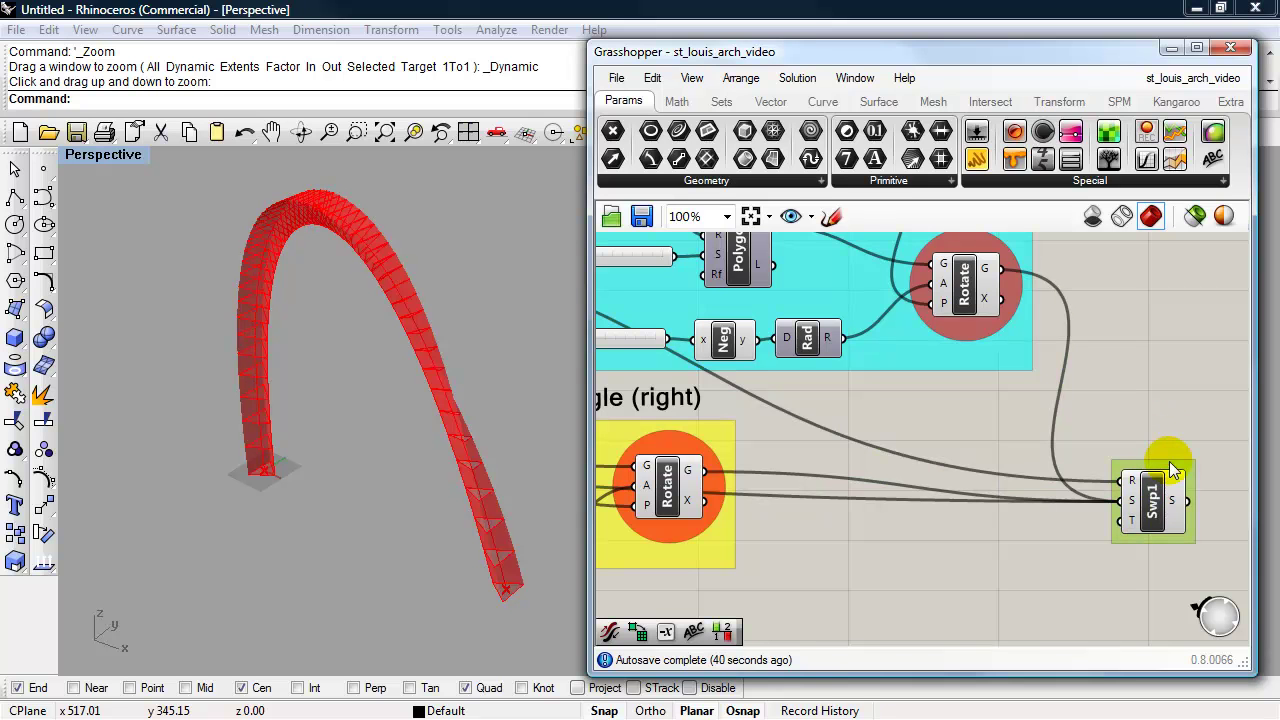
left_click(1169, 462)
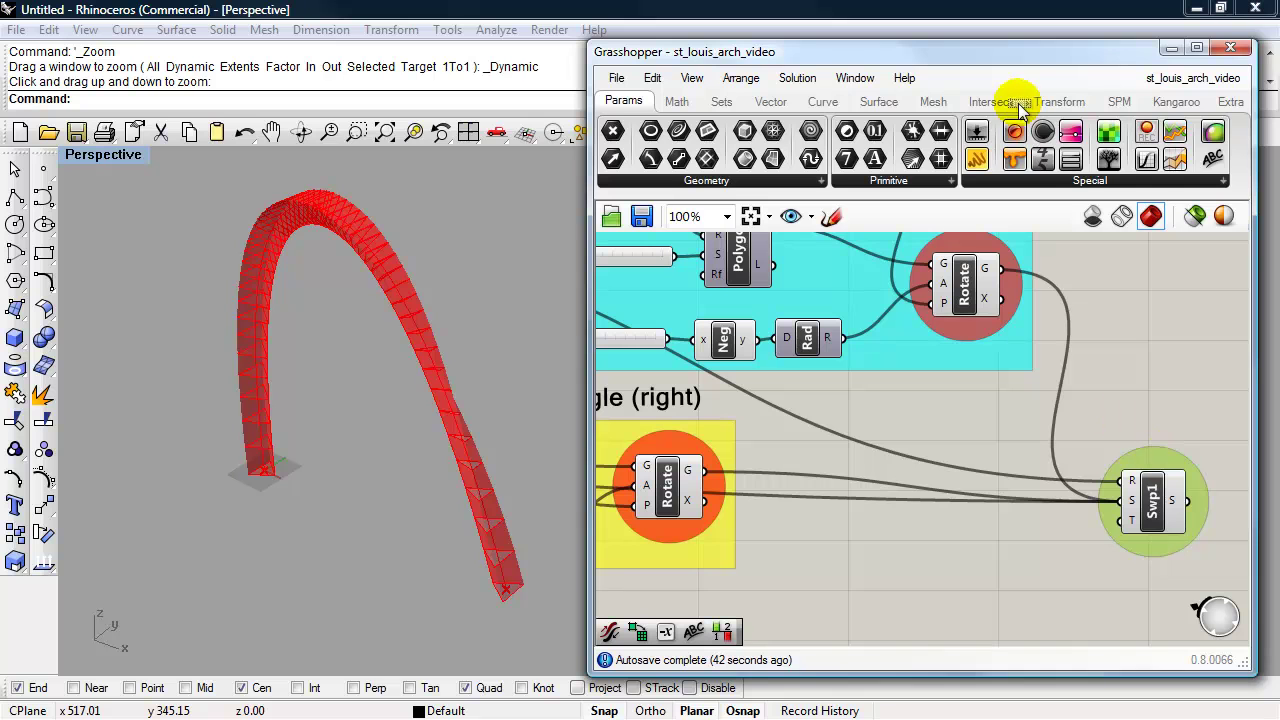
Set the colour of the group around Sweep1 to red
left_click_drag(1006, 53, 746, 54)
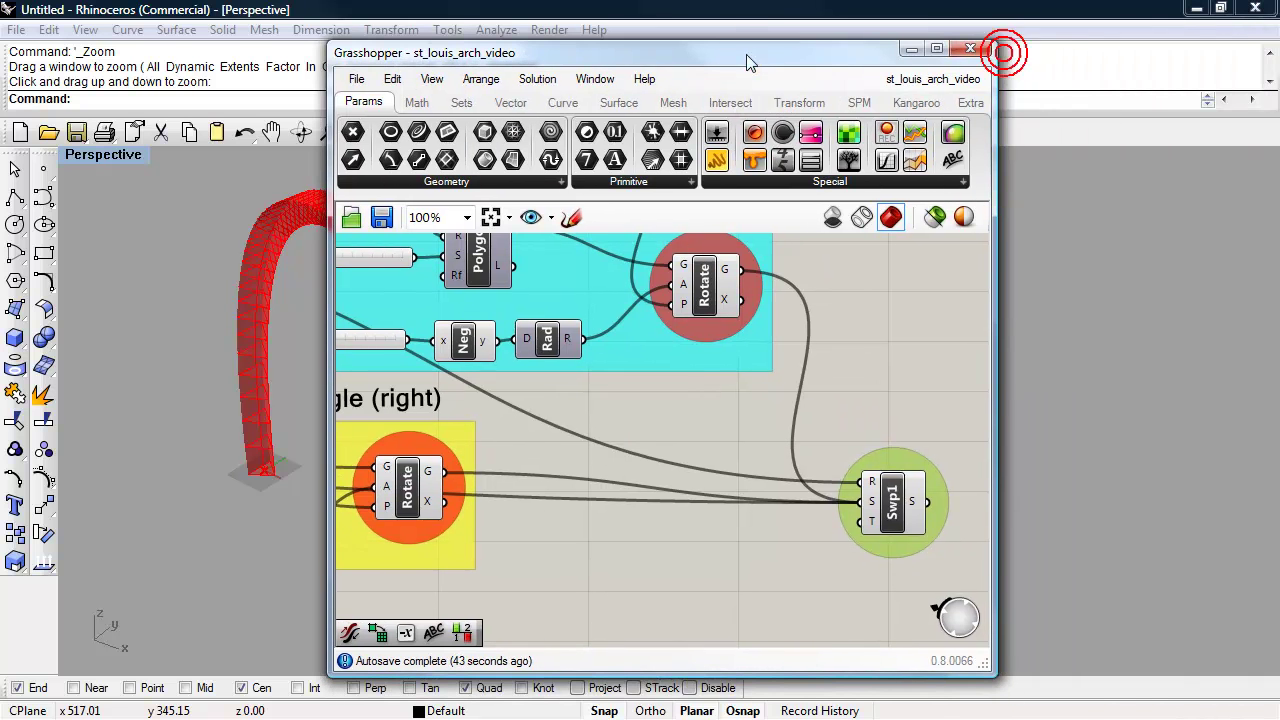
right_click(897, 458)
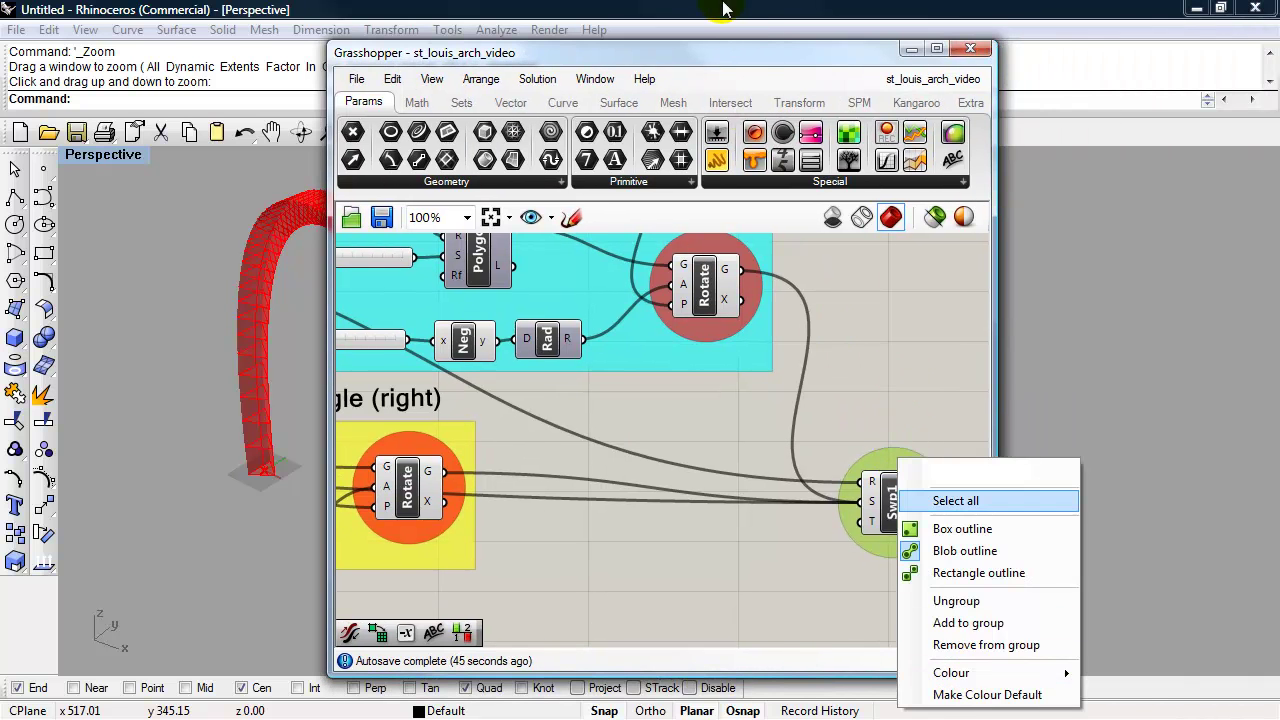
left_click_drag(722, 58, 496, 46)
right_click(735, 543)
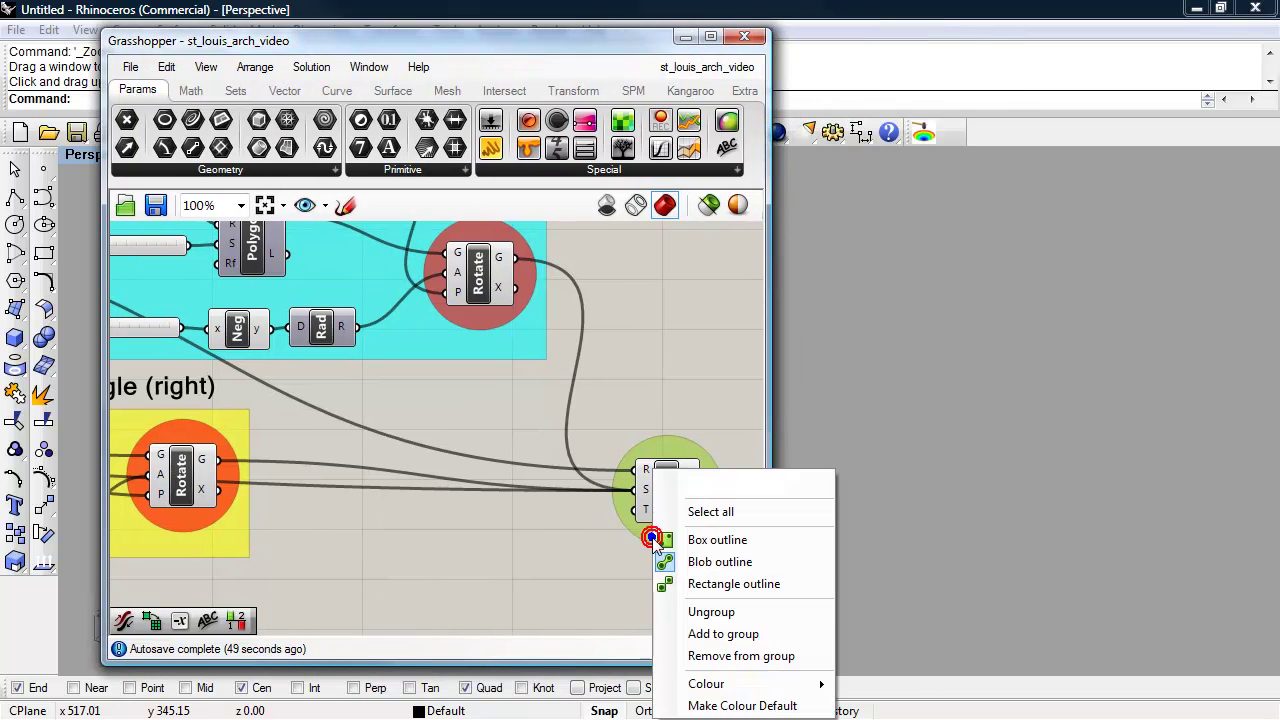
mouse_move(744, 688)
left_click_drag(1005, 553, 880, 567)
left_click_drag(1059, 590, 874, 584)
left_click(891, 708)
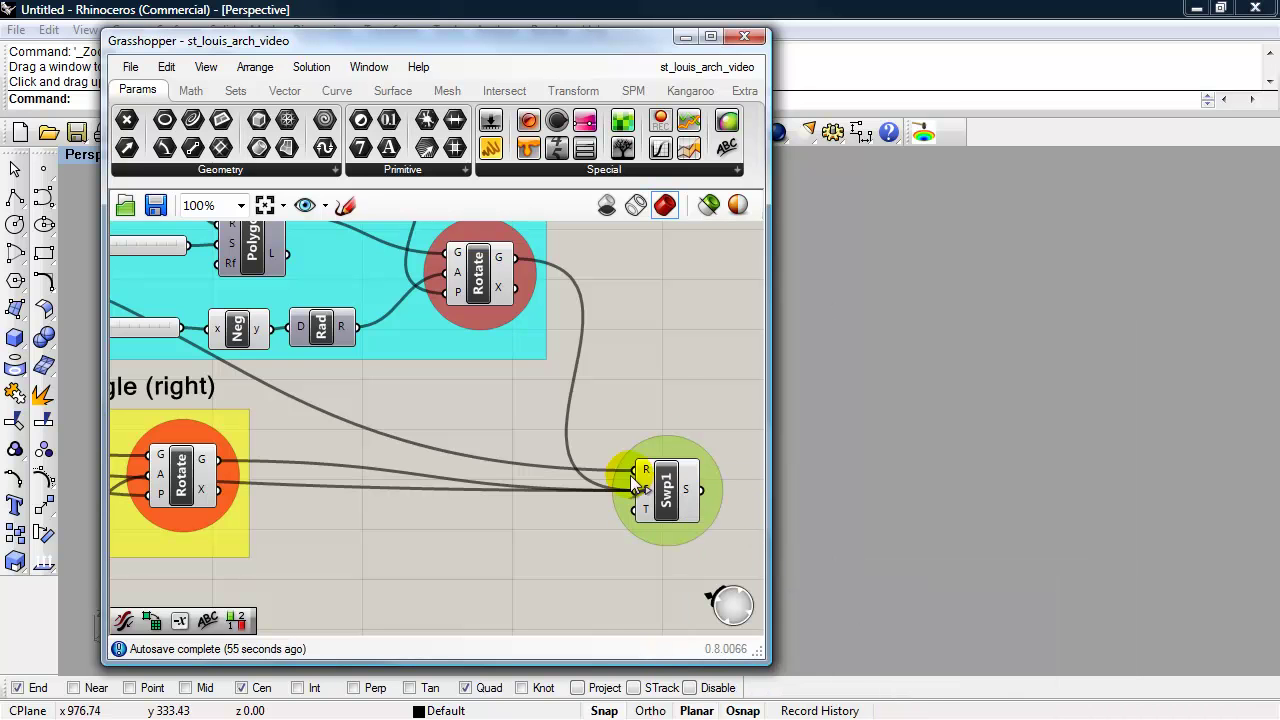
left_click_drag(555, 40, 1030, 48)
Duplicate the "Base Equilateral Triangle (right)" label, change the copy's text to "Sweep" and place it below the Sweep1 group
right_click_drag(1031, 395, 1003, 427)
scroll(999, 355, "down", 3)
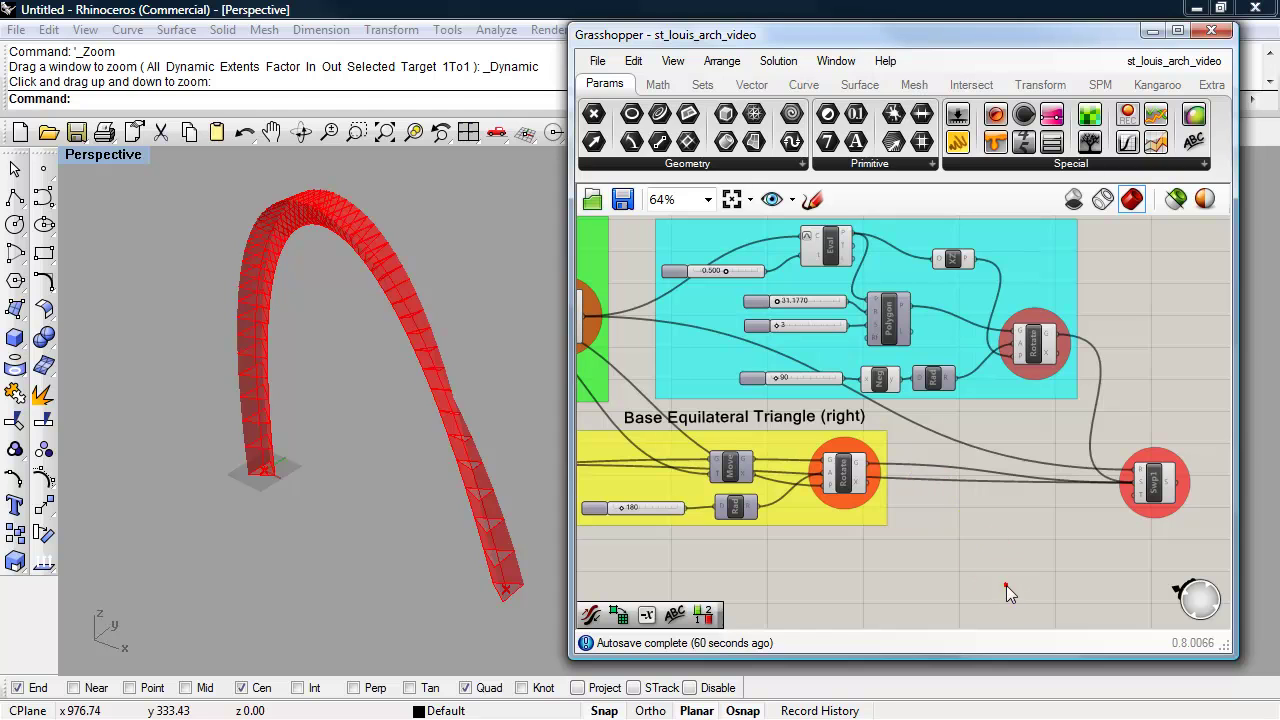
left_click(792, 425)
mouse_move(788, 417)
left_mouse_down()
mouse_move(778, 422)
mouse_move(904, 454)
mouse_move(1085, 531)
mouse_move(1203, 537)
mouse_move(1125, 516)
mouse_move(1093, 527)
left_mouse_up()
double_click(1091, 519)
left_click_drag(1206, 428, 964, 422)
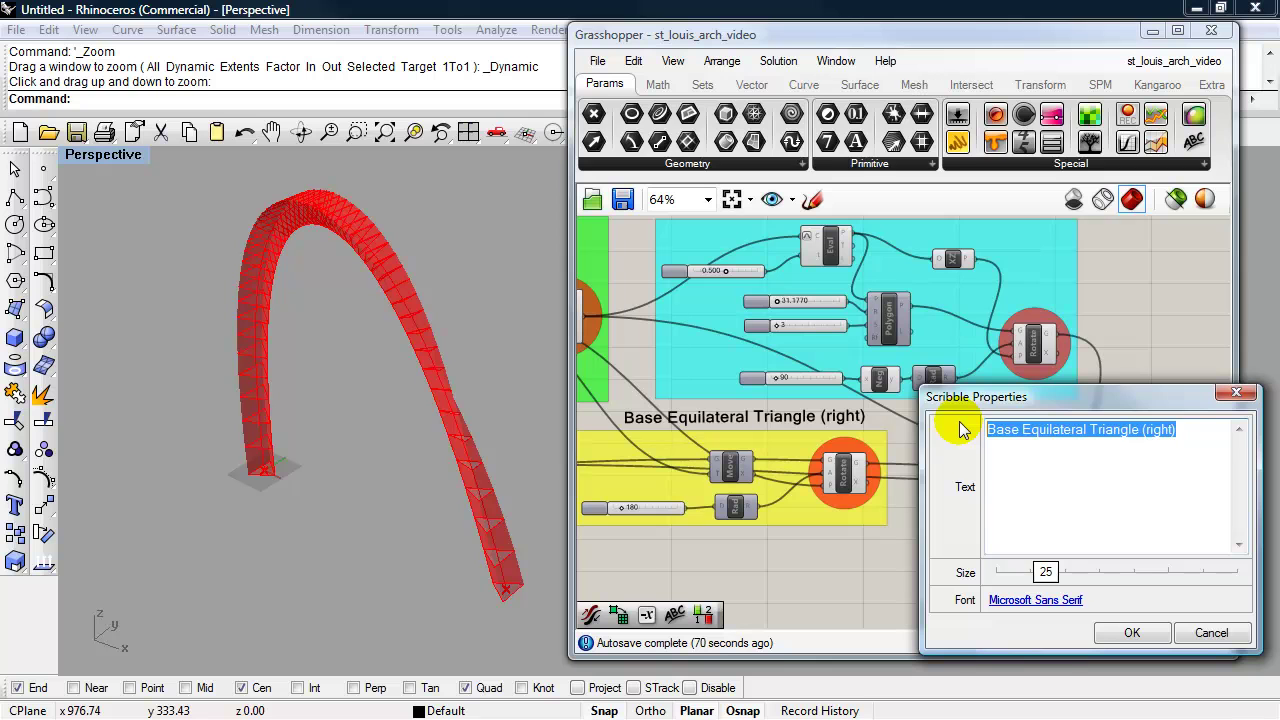
type("Sweep")
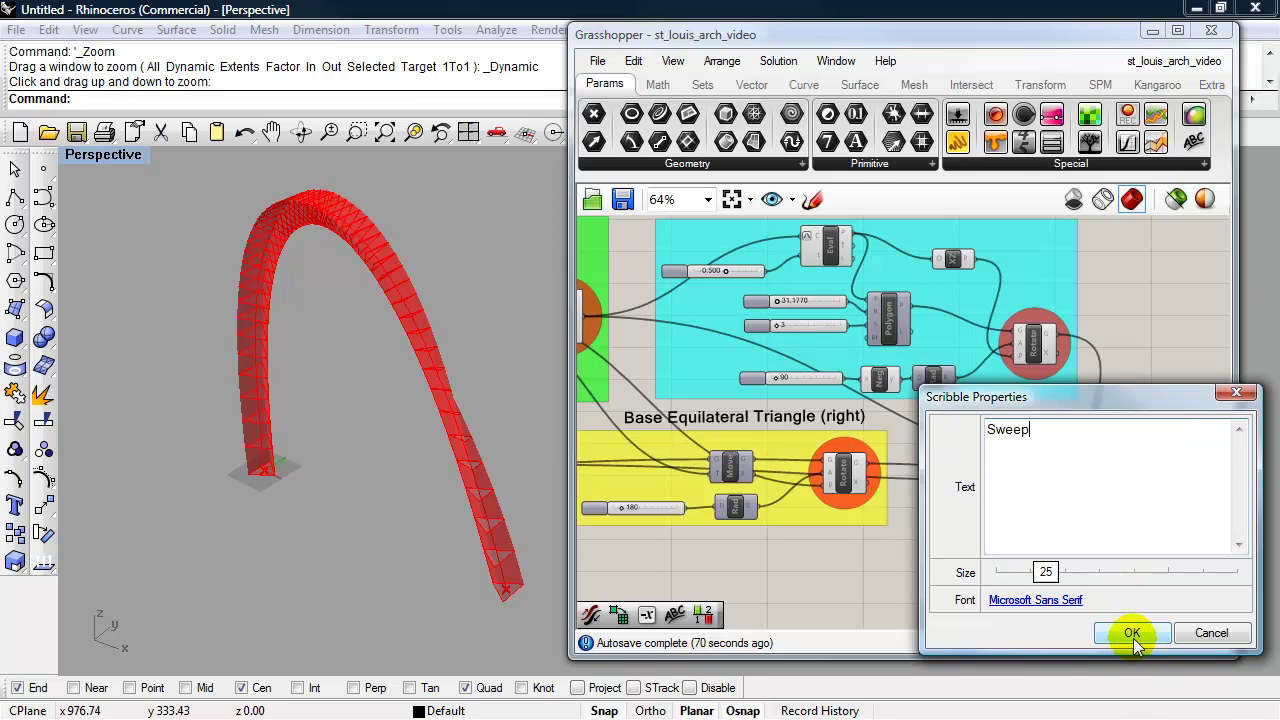
left_click(1130, 633)
left_click_drag(985, 520, 1050, 536)
mouse_move(1158, 530)
left_mouse_down()
mouse_move(1166, 560)
mouse_move(1216, 532)
mouse_move(1178, 550)
mouse_move(1150, 515)
mouse_move(1176, 525)
left_mouse_up()
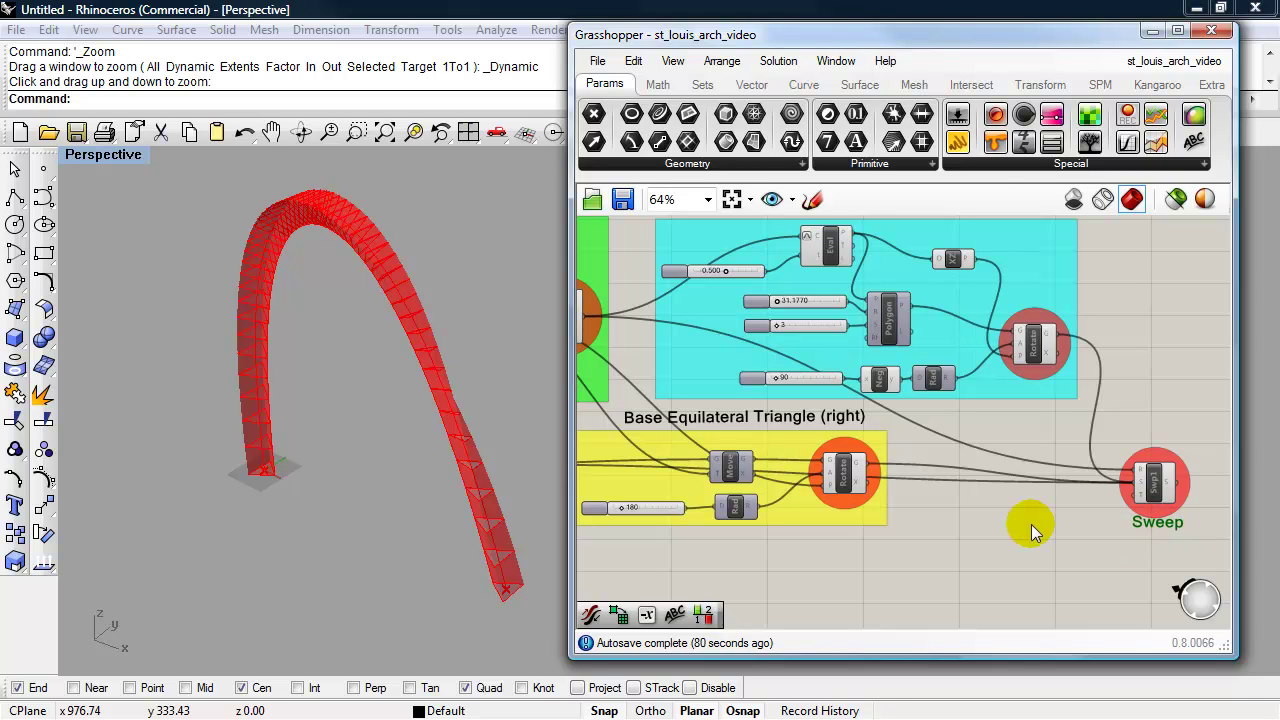
Duplicate the "Base Equilateral Triangle (right)" label as "Last Component Needed" and place it to the left of the Sweep label
left_click(785, 411)
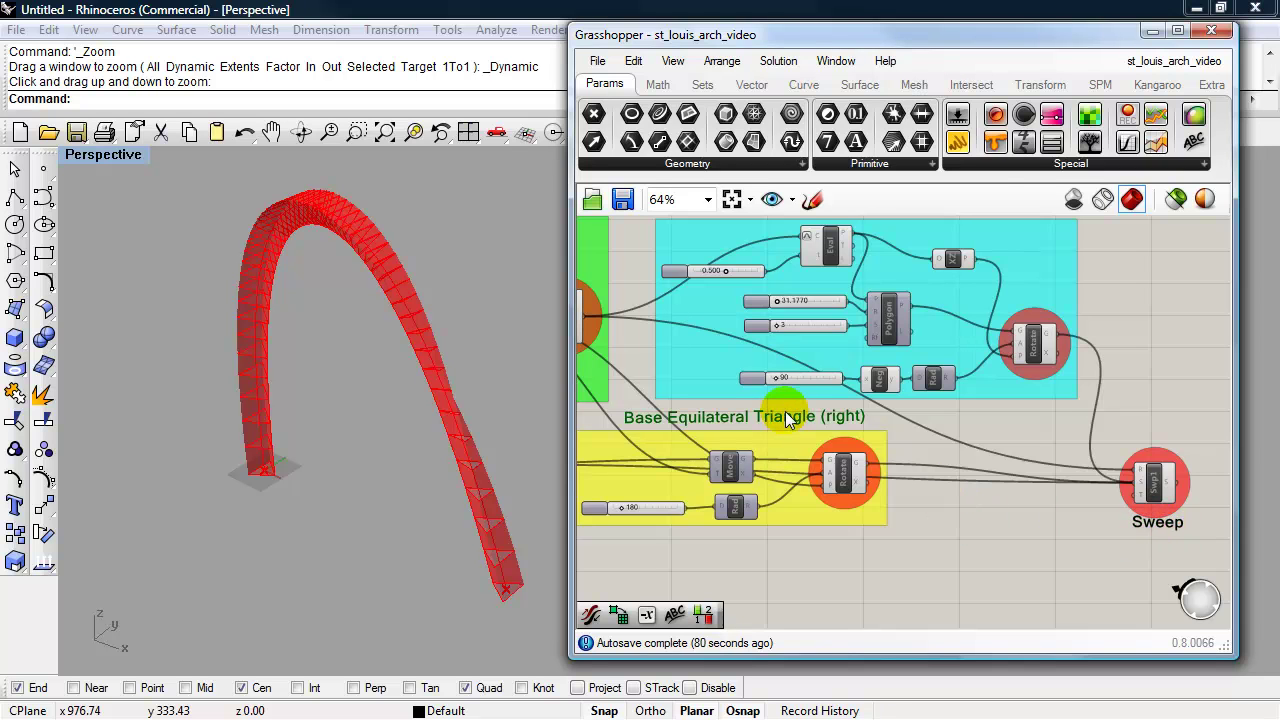
mouse_move(785, 420)
left_mouse_down("alt")
mouse_move(980, 564)
mouse_move(1023, 541)
left_mouse_up("alt")
double_click(1025, 542)
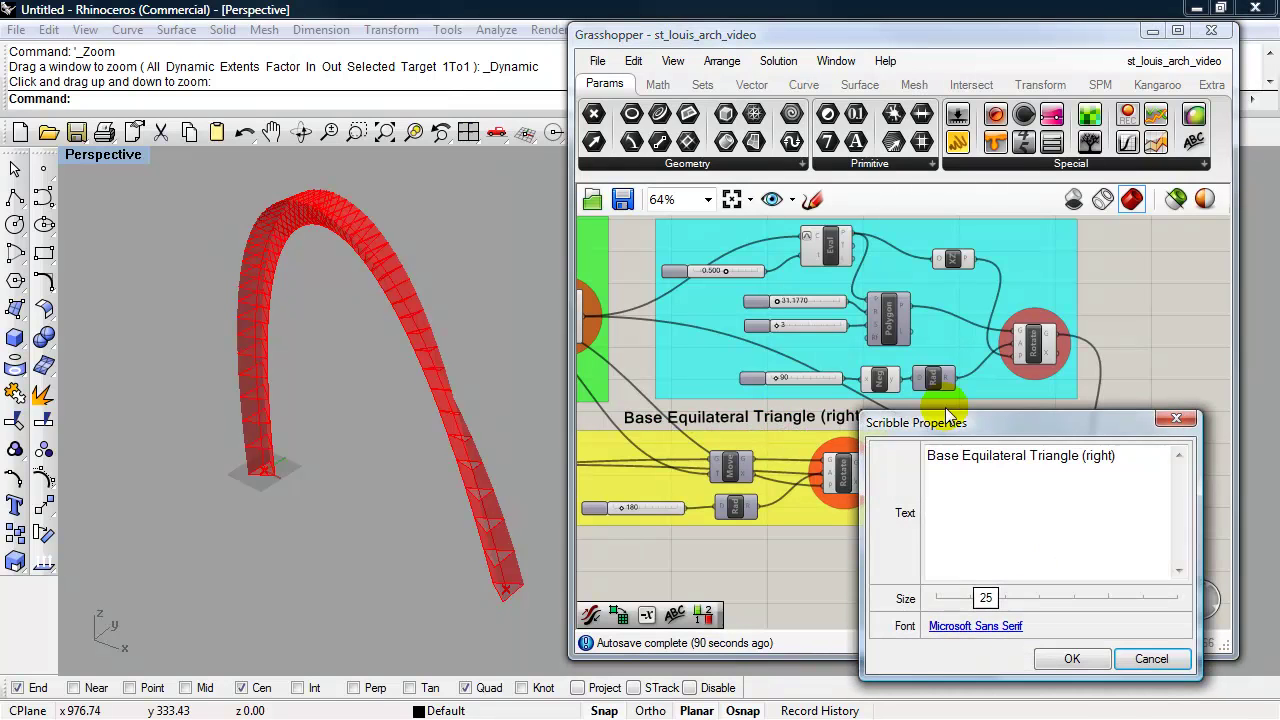
triple_click(1118, 455)
type("Last Component Needed")
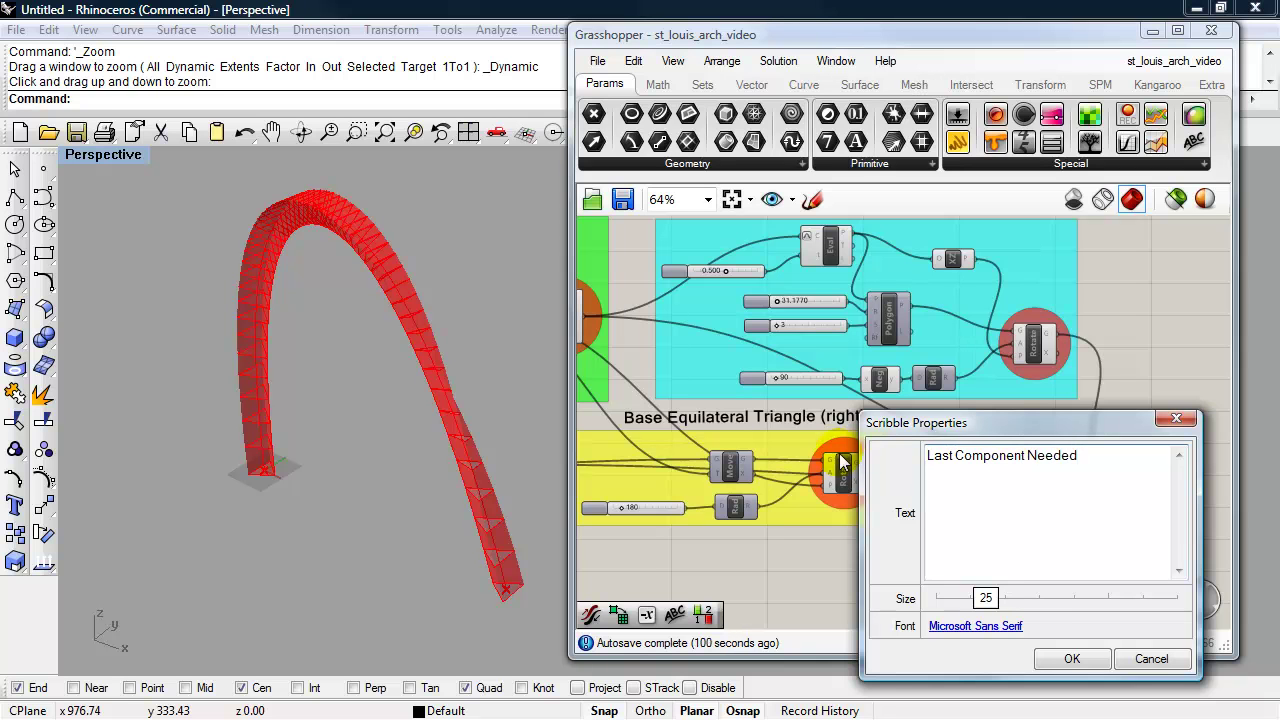
left_click(1060, 660)
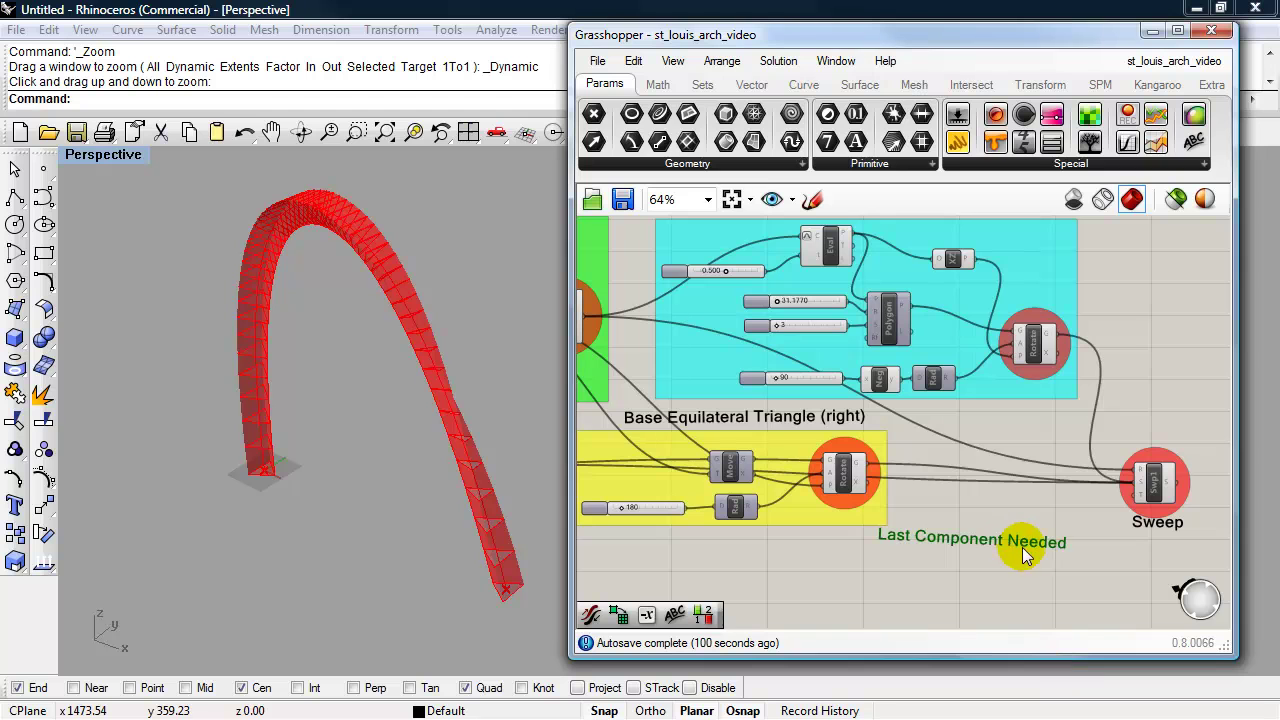
left_click_drag(1049, 543, 1067, 538)
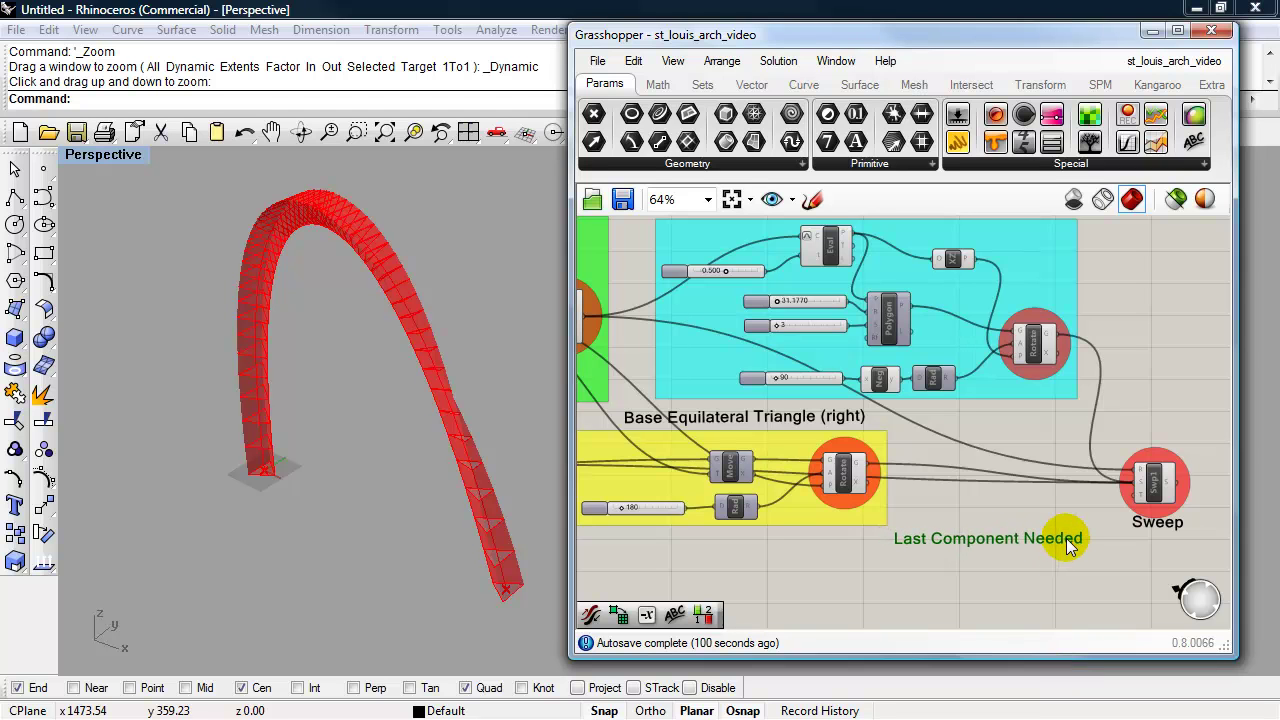
Add a curve Flip component above the "Last Component Needed" label and connect the right base triangle's Rotate geometry to its curve input
double_click(977, 502)
type("flip")
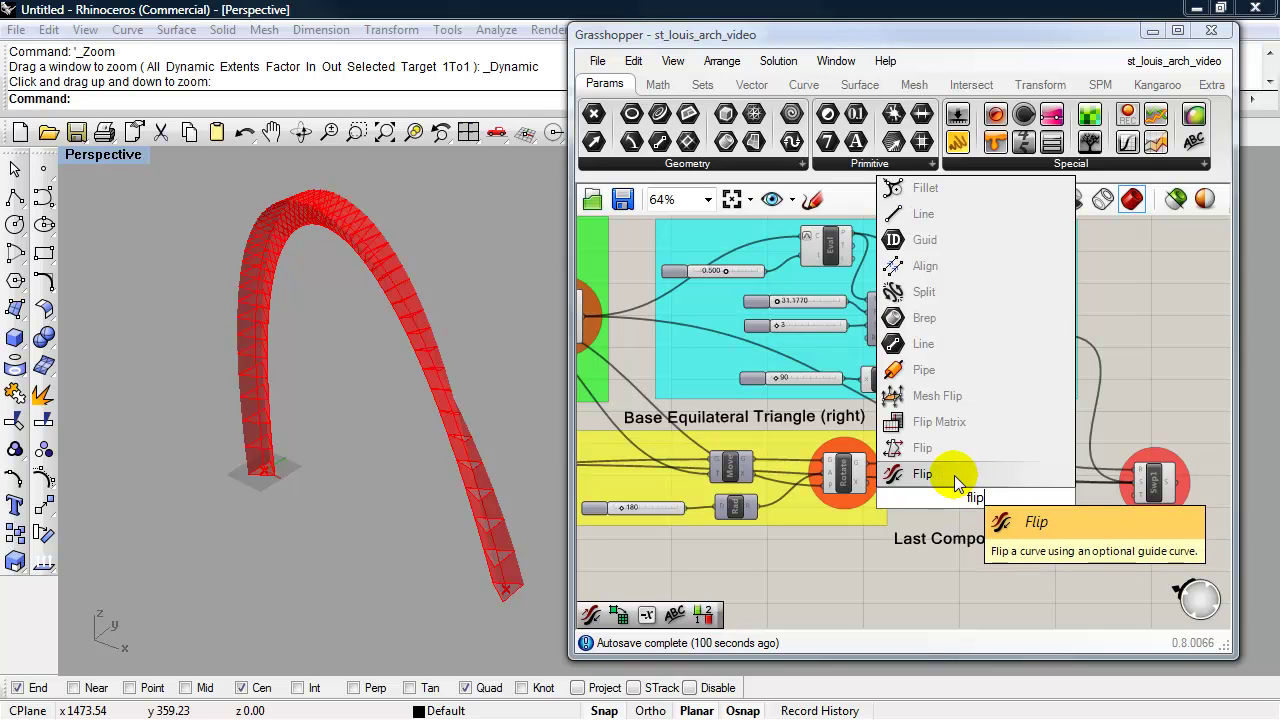
left_click(954, 475)
scroll(958, 505, "up", 4)
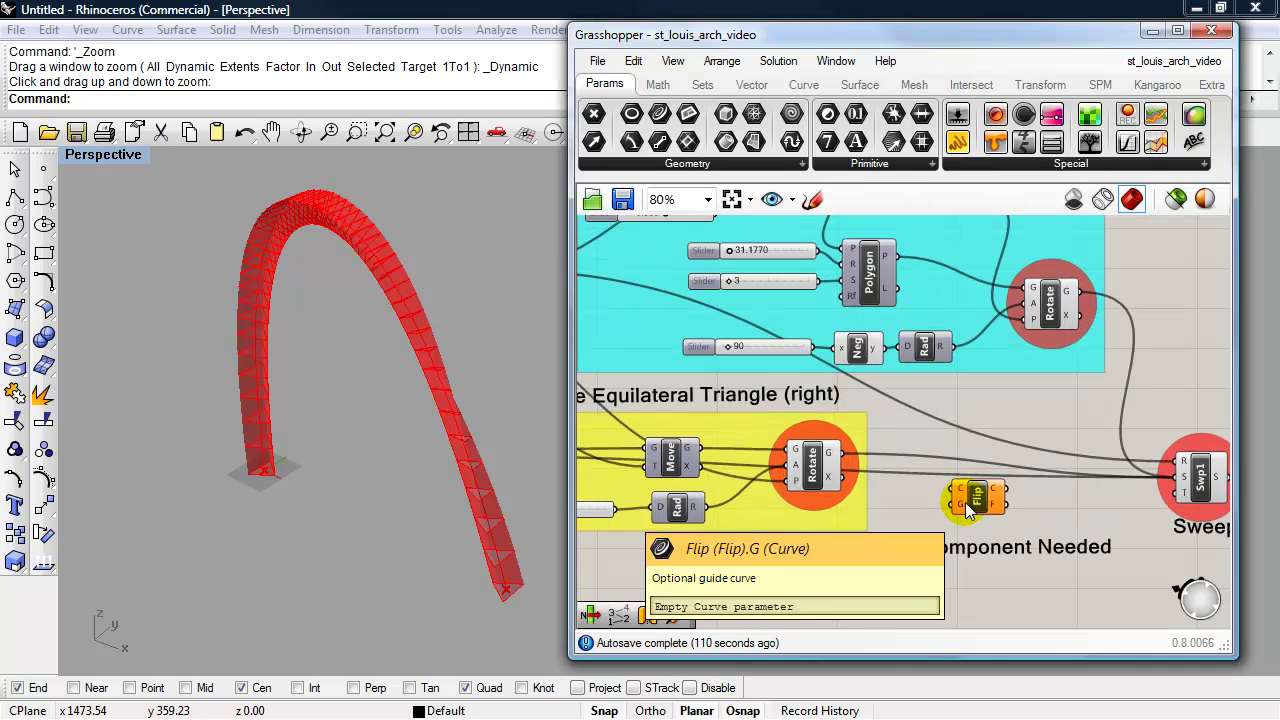
left_click_drag(664, 465, 890, 510)
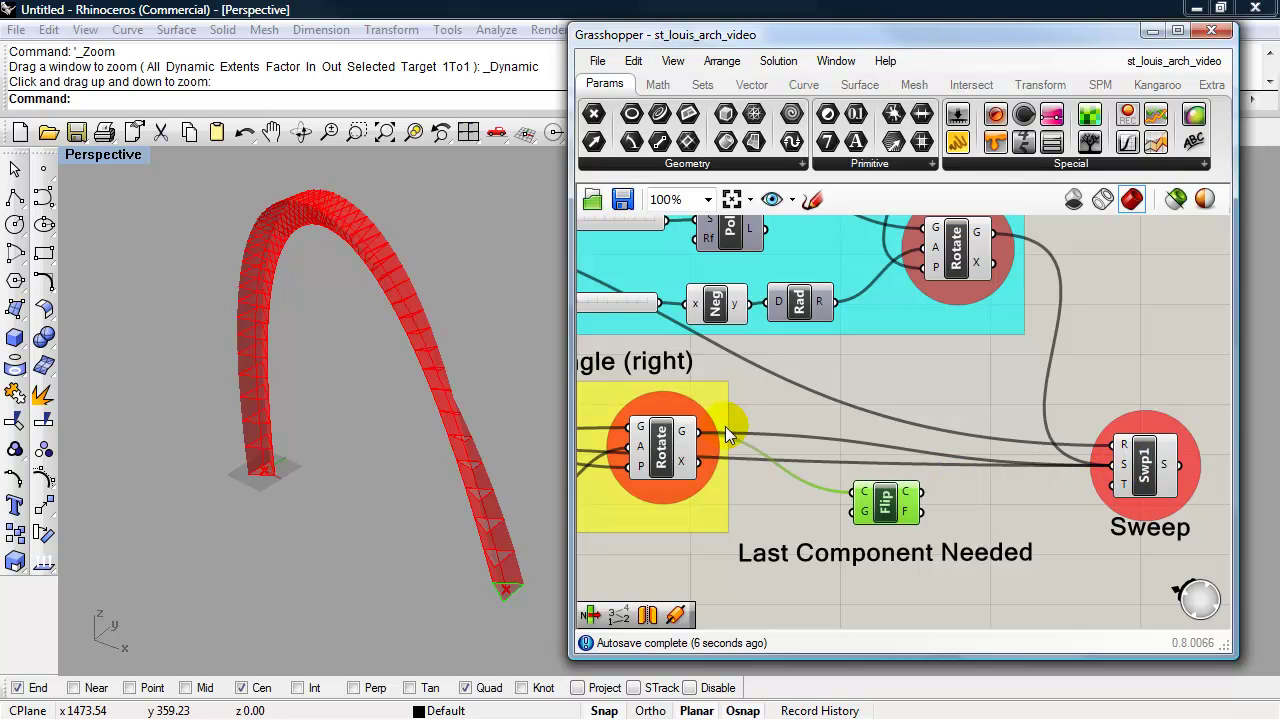
left_click(683, 441)
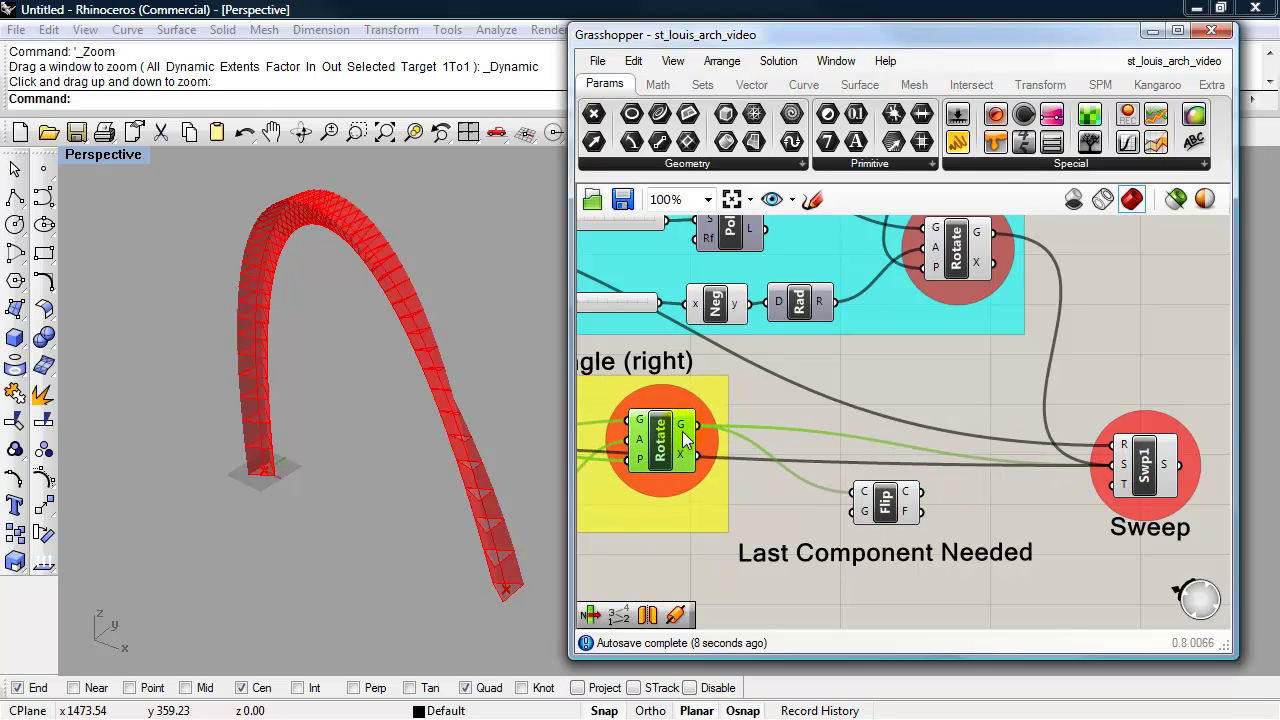
Disconnect the right base triangle's Rotate from Sweep1's section input and connect Flip's curve output there instead
right_click(1118, 465)
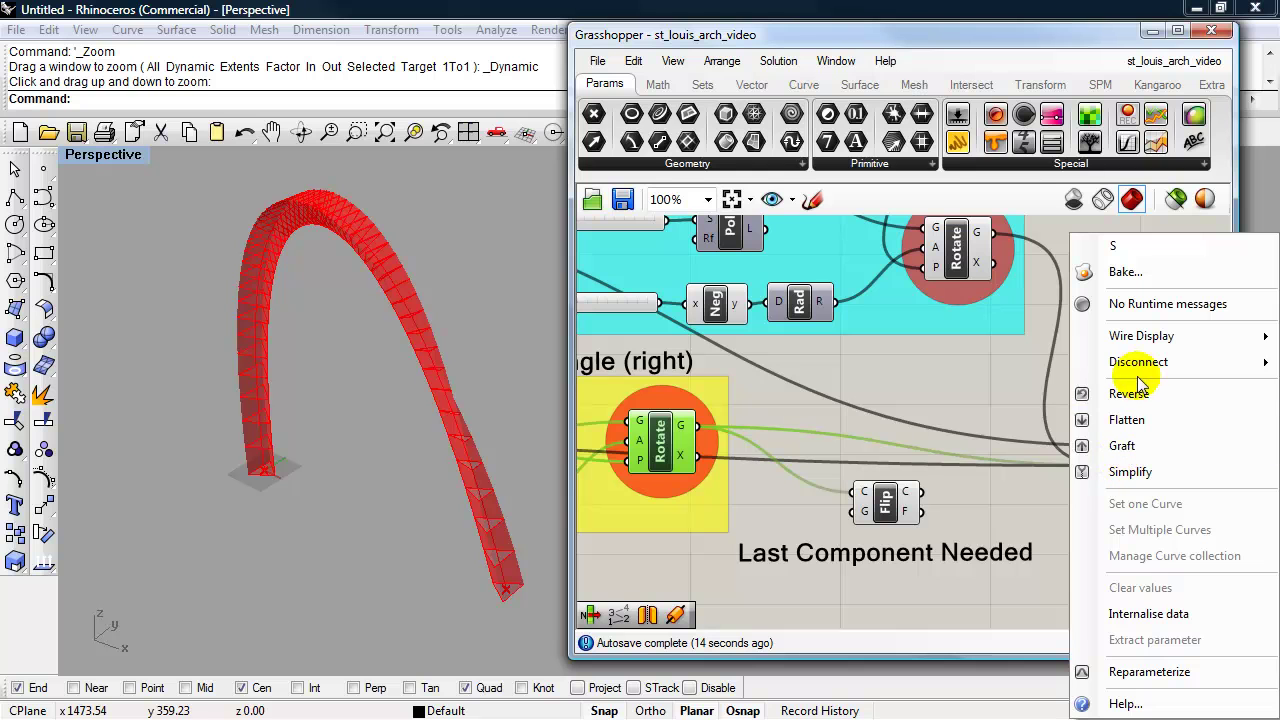
left_click(890, 29)
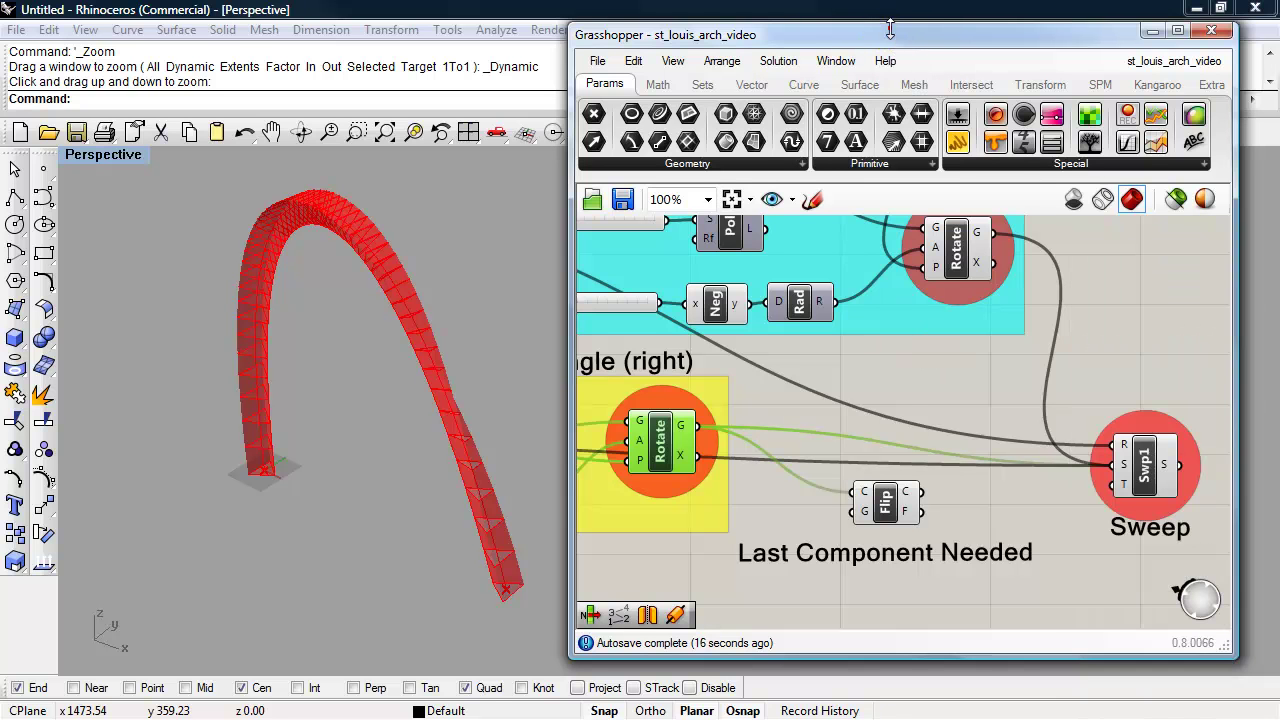
left_click_drag(906, 38, 628, 43)
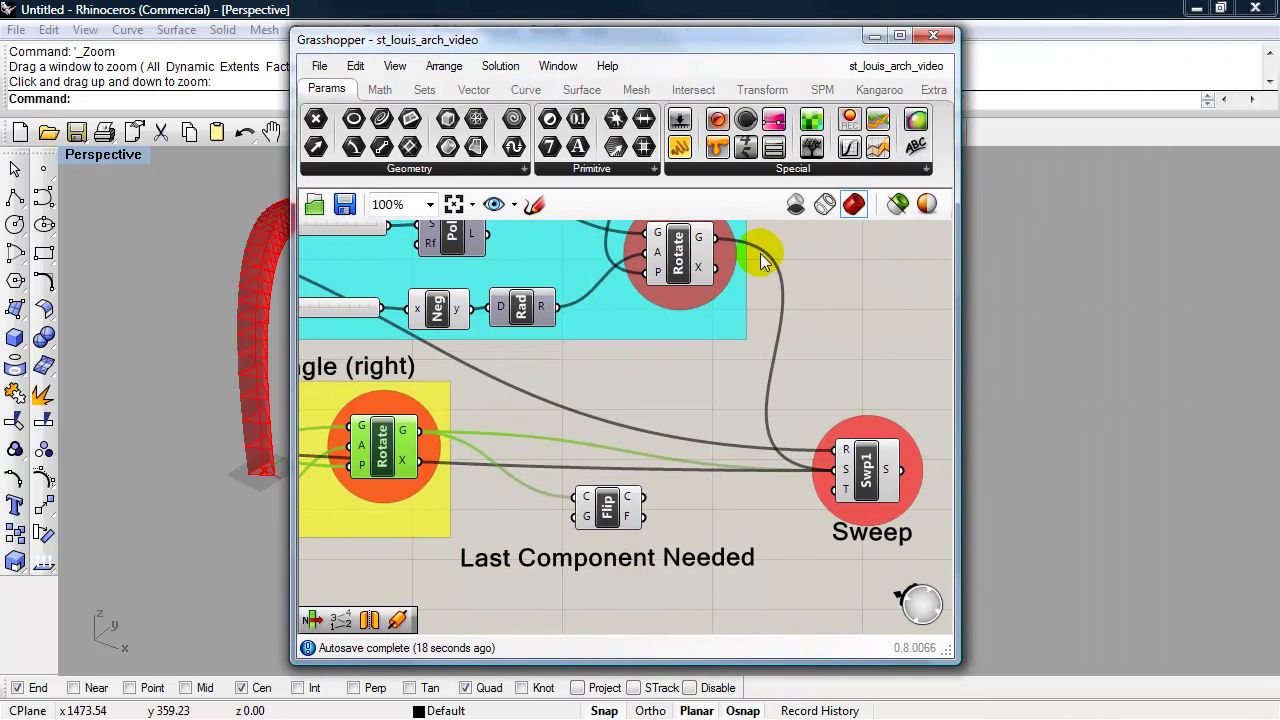
right_click(884, 471)
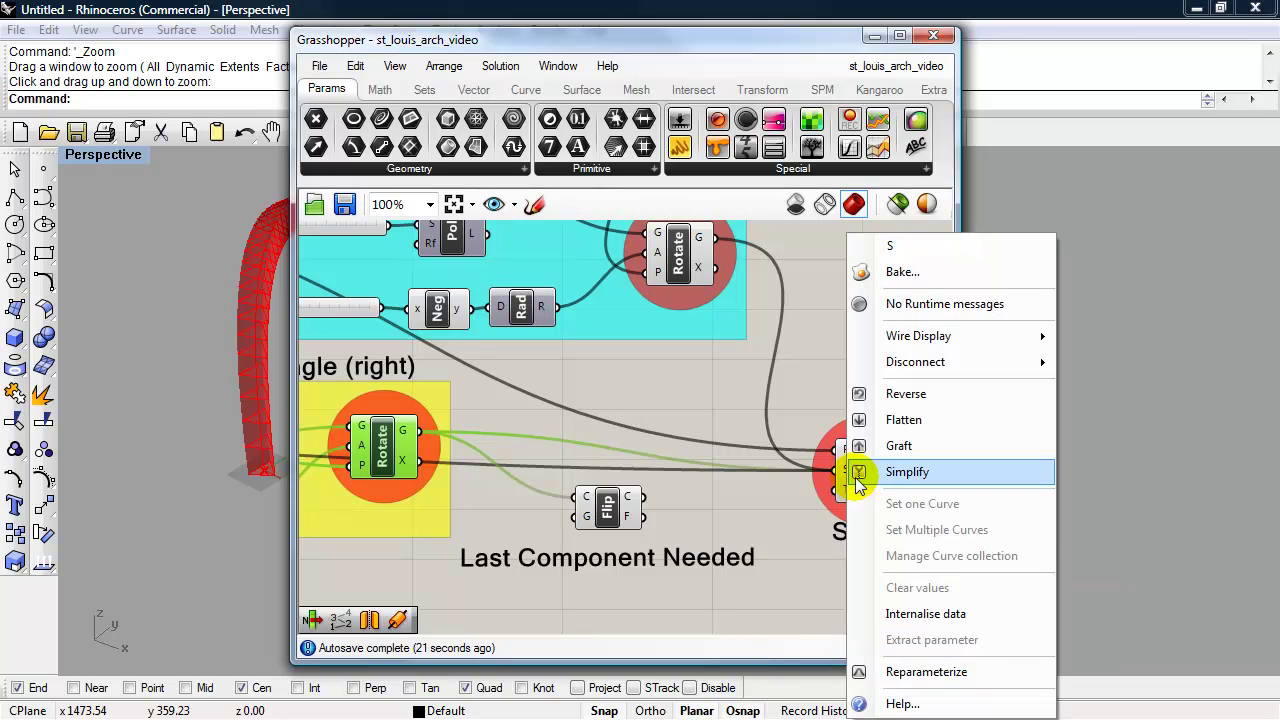
mouse_move(905, 362)
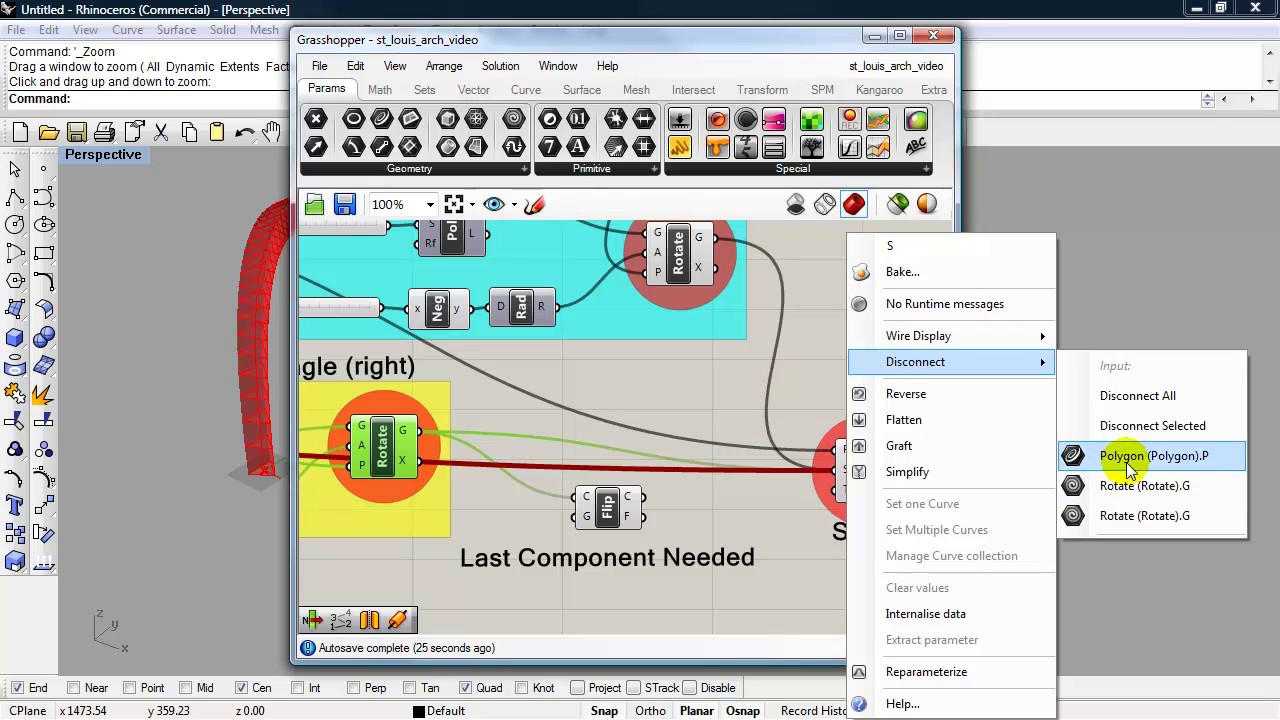
left_click(1130, 517)
left_click_drag(645, 497, 833, 469)
Examine the arch swept with the flipped right base section from several angles in the Perspective view
left_click_drag(525, 43, 862, 49)
right_click_drag(335, 469, 376, 428)
right_click_drag(361, 443, 503, 428)
right_click_drag(309, 471, 580, 302, "shift")
scroll(545, 314, "down", 2)
scroll(539, 318, "down", 3)
right_click_drag(326, 437, 368, 442, "shift")
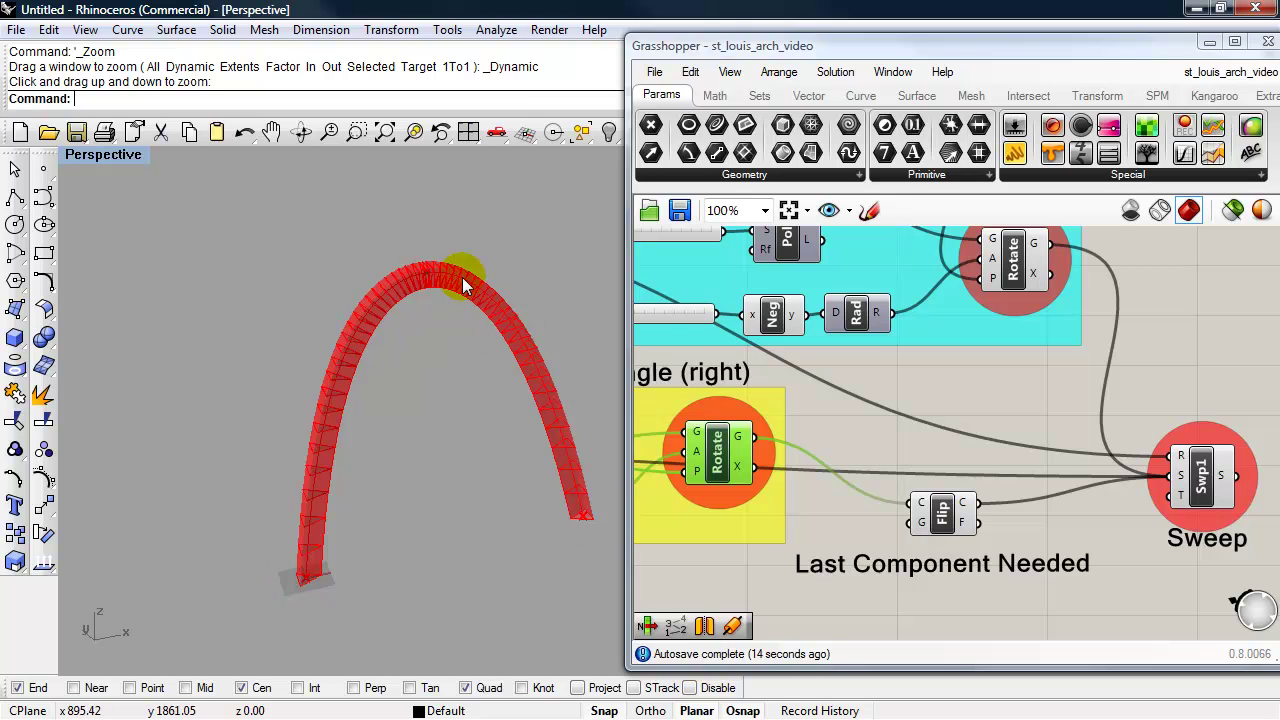
Set the top triangle's polygon radius slider to 9.8150
right_click_drag(983, 466, 1120, 510)
right_click_drag(897, 411, 994, 495)
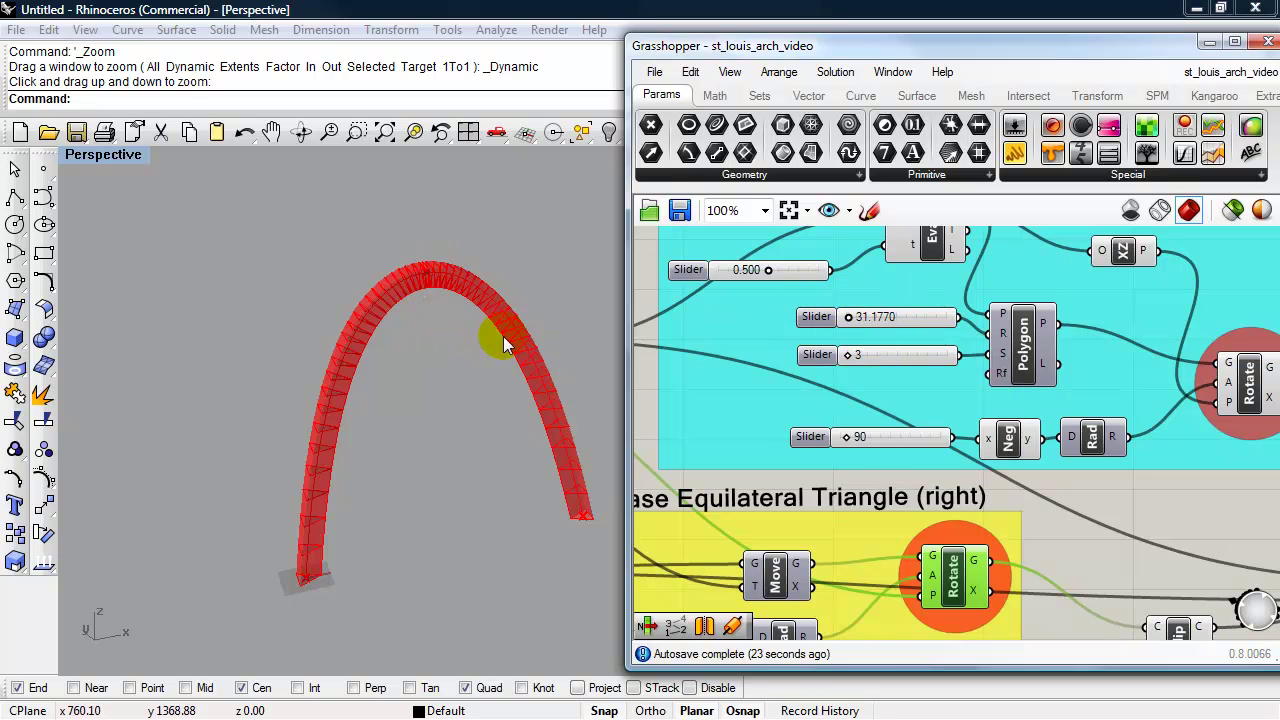
double_click(893, 316)
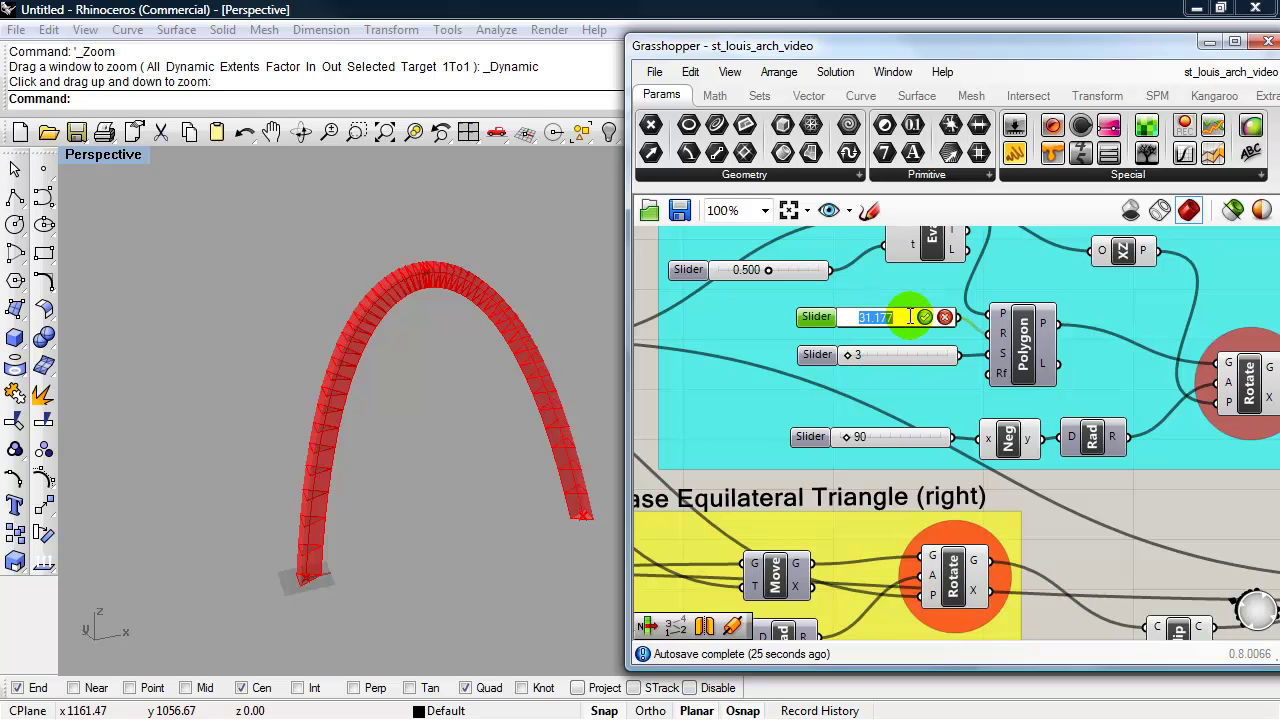
type("9.")
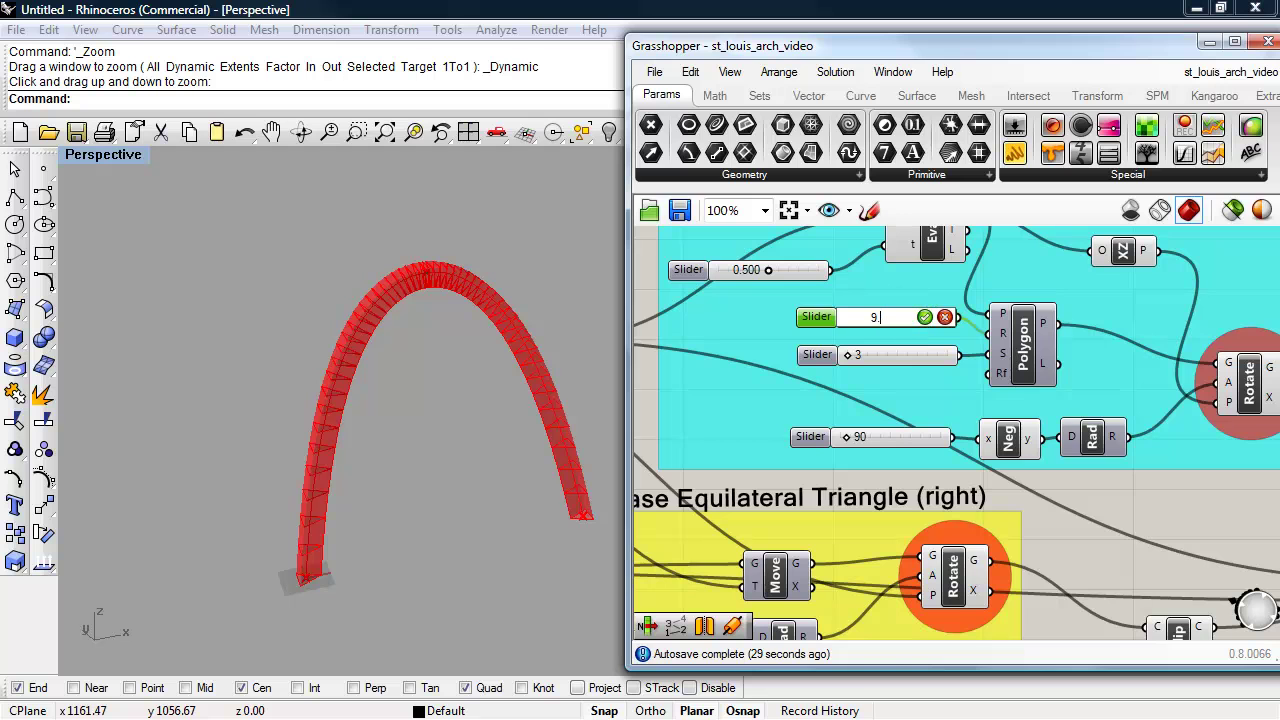
type("8150")
left_click(925, 318)
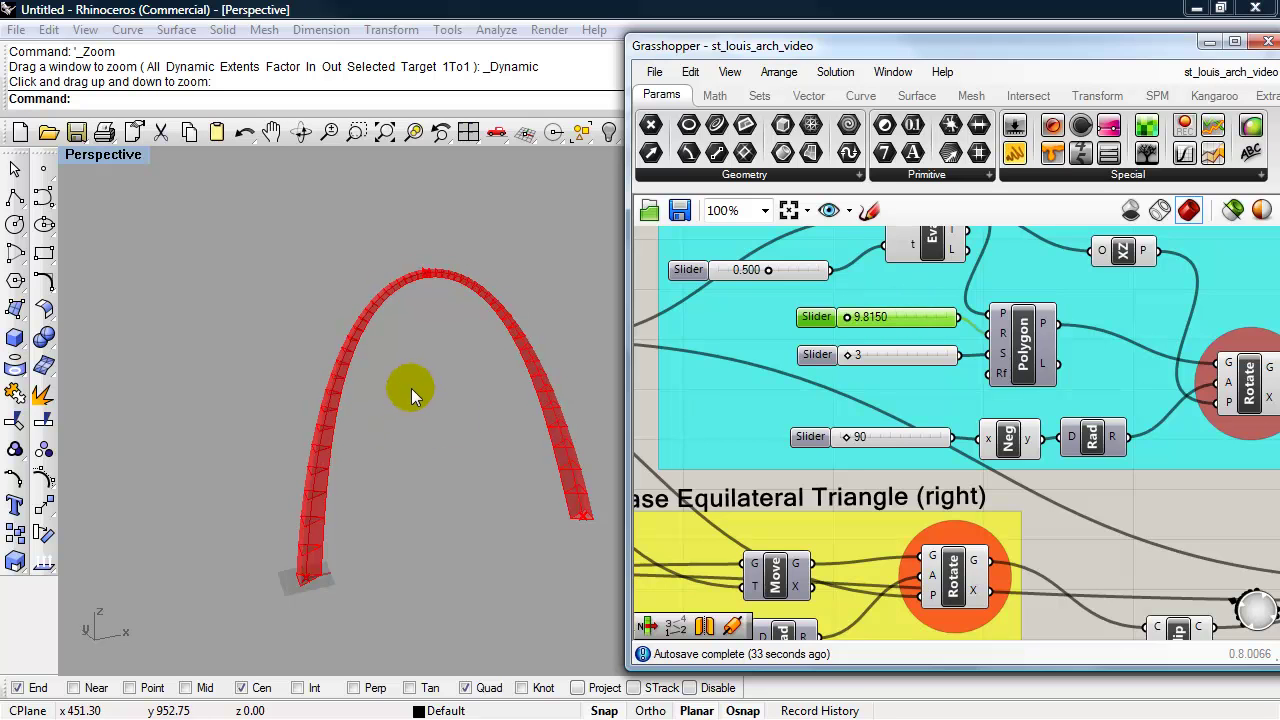
scroll(400, 389, "up", 4)
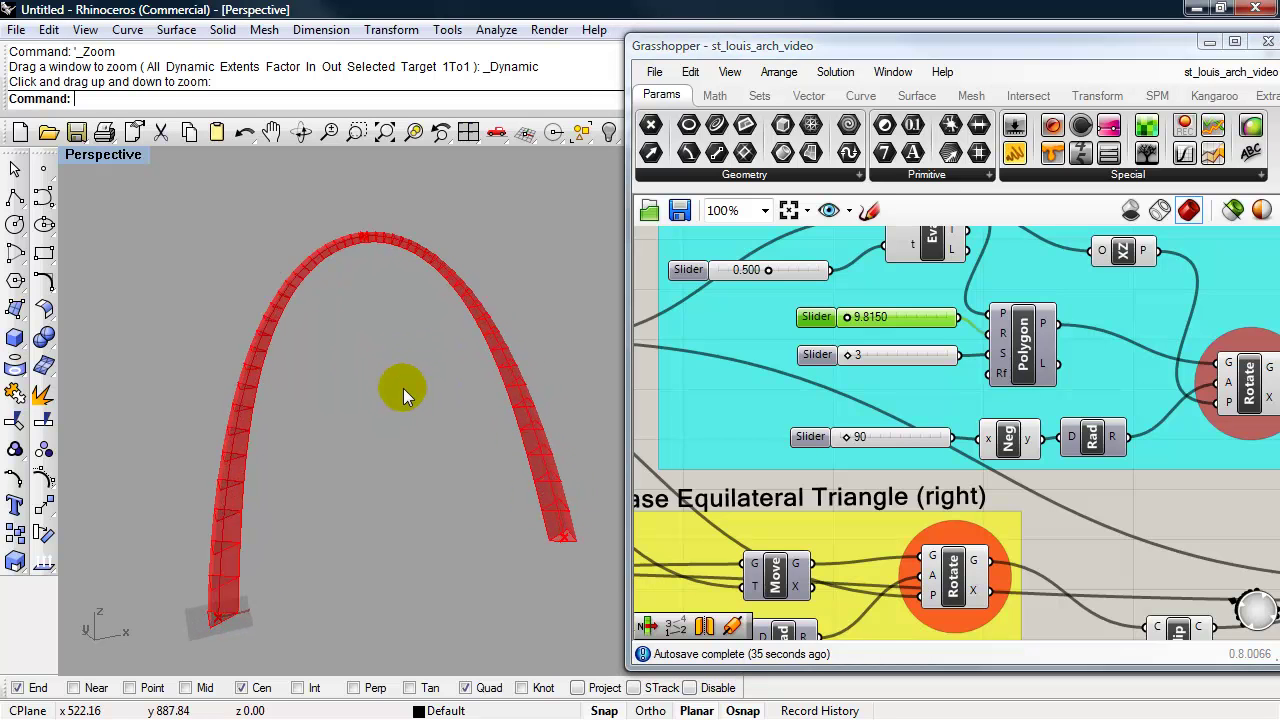